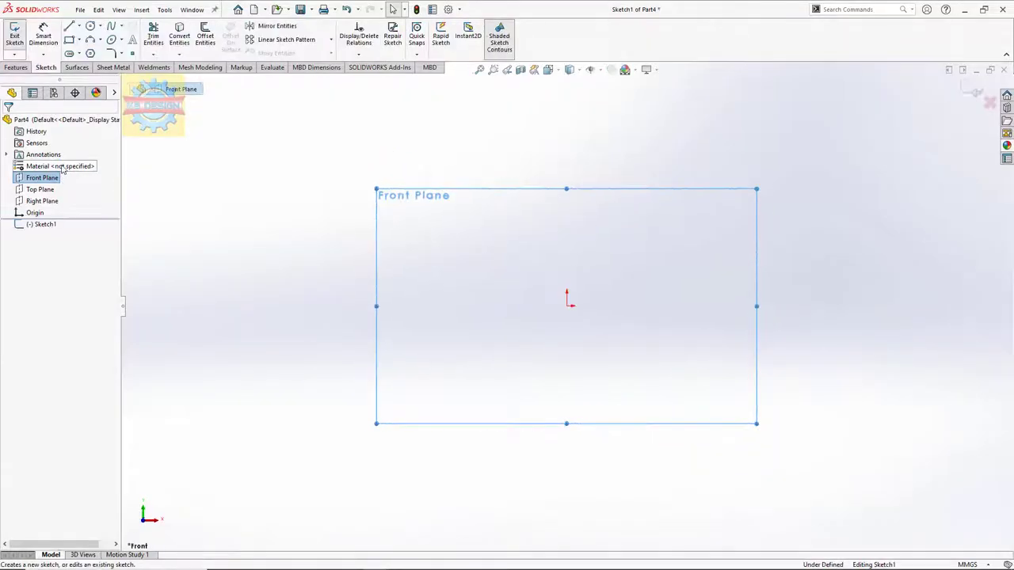
Step: Draw a base line from the origin with a short return segment and a rising arc
{"action": "left_click", "coordinate": [69, 26]}
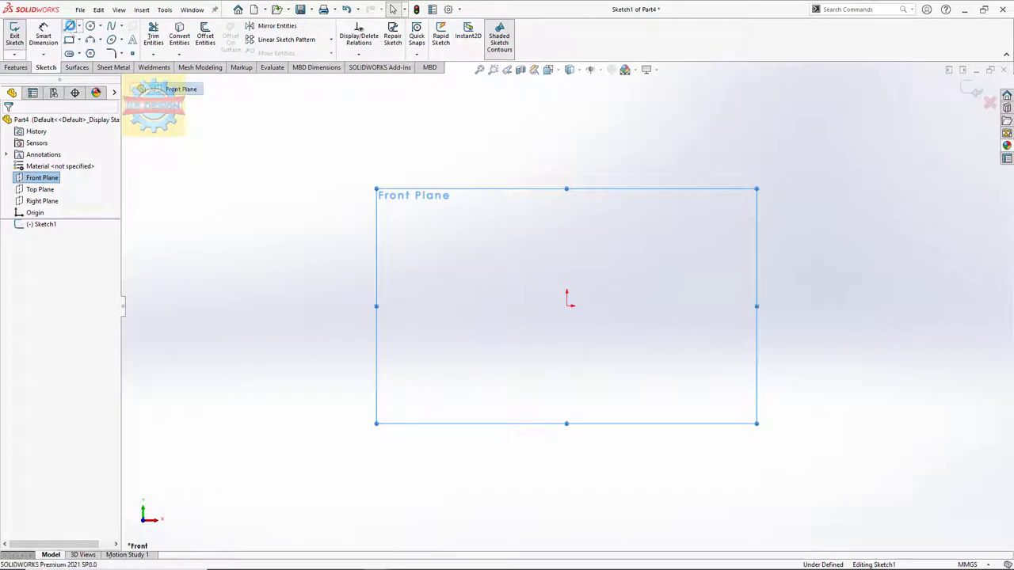
{"action": "left_click", "coordinate": [567, 306]}
{"action": "left_click", "coordinate": [679, 304]}
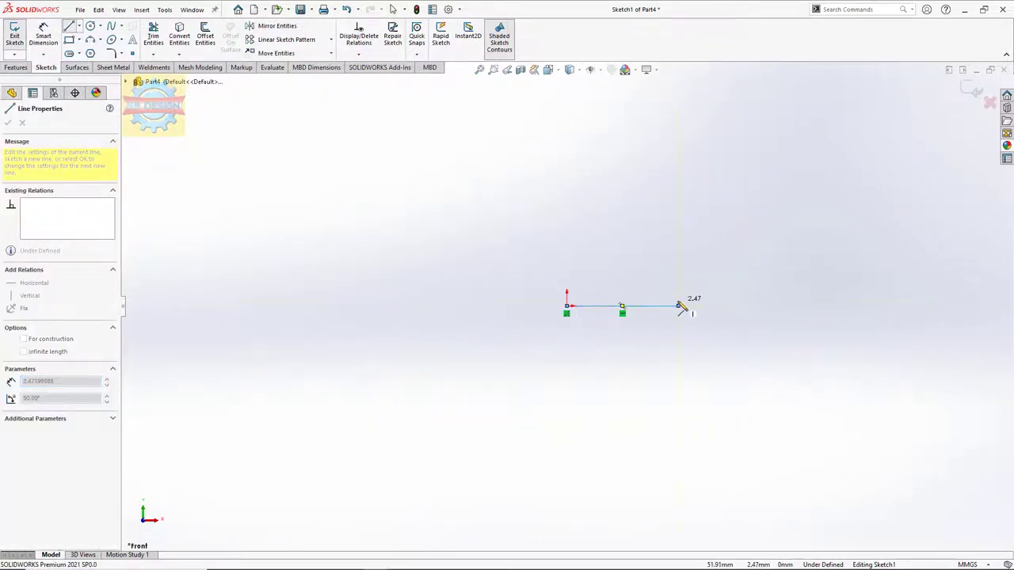
{"action": "left_click", "coordinate": [596, 300]}
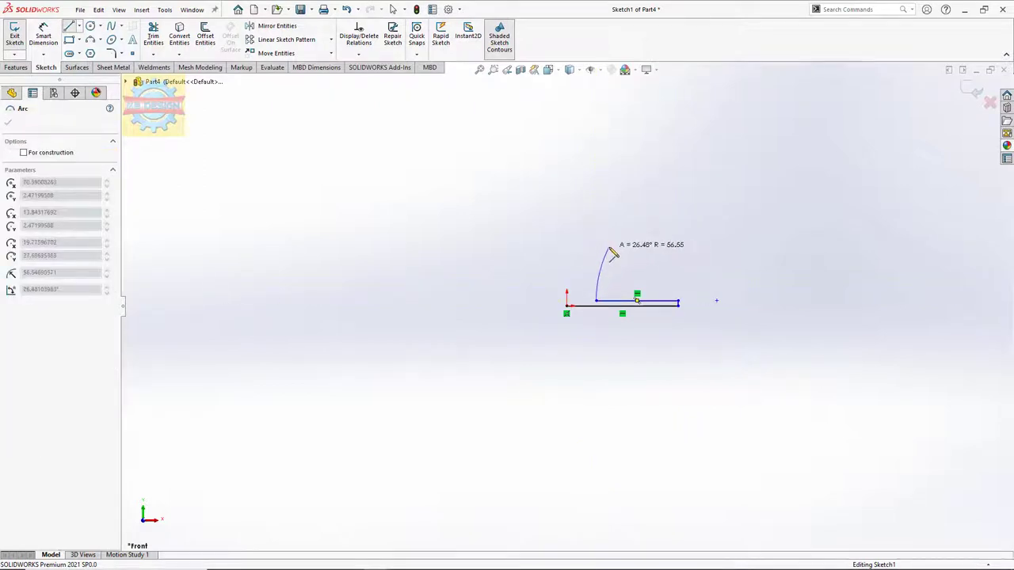
{"action": "left_click", "coordinate": [609, 248]}
{"action": "key", "text": "Escape"}
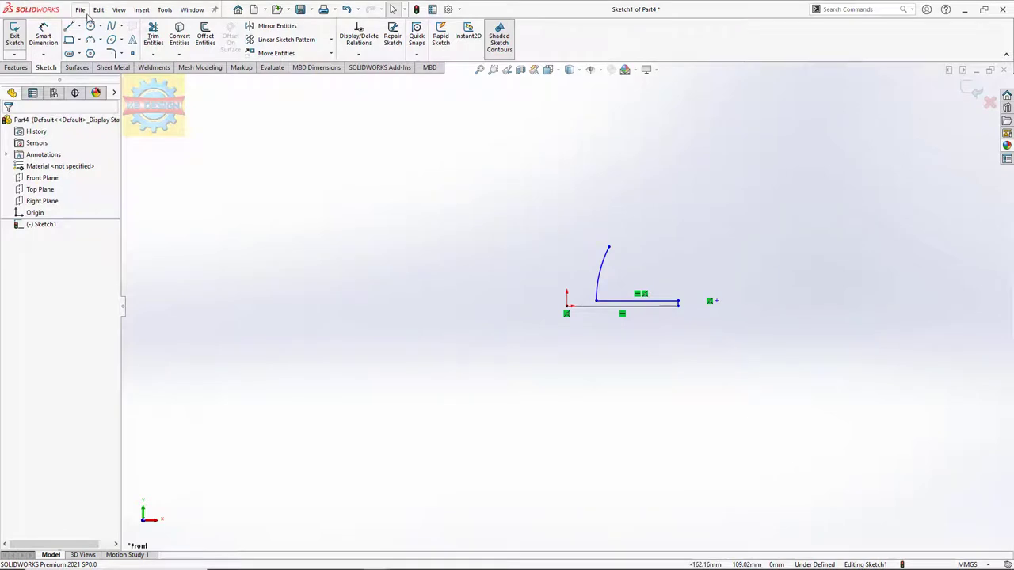
Step: Draw a circle centred above the origin, passing through the arc's upper end
{"action": "left_click", "coordinate": [90, 26]}
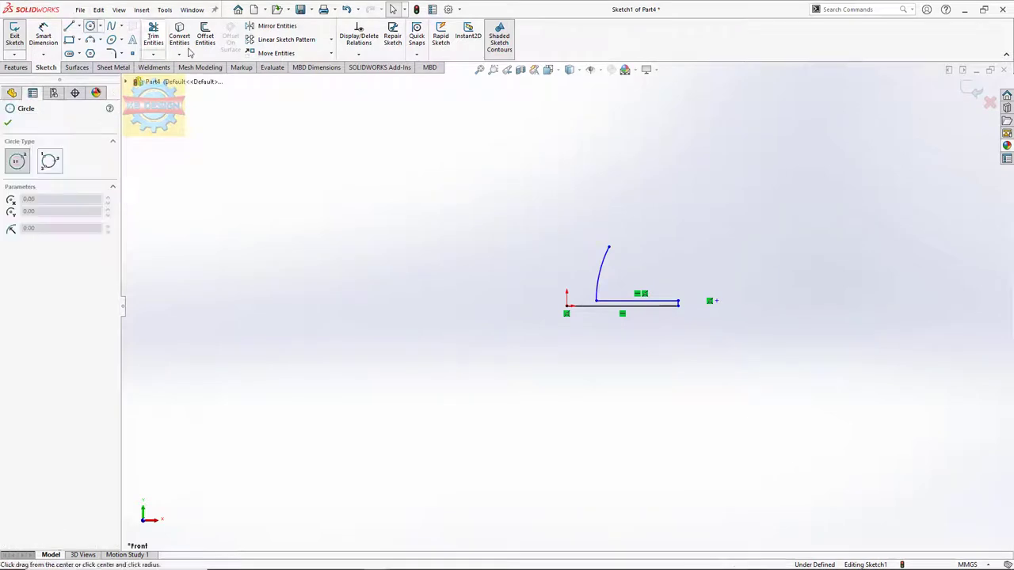
{"action": "left_click", "coordinate": [566, 169]}
{"action": "left_click", "coordinate": [608, 248]}
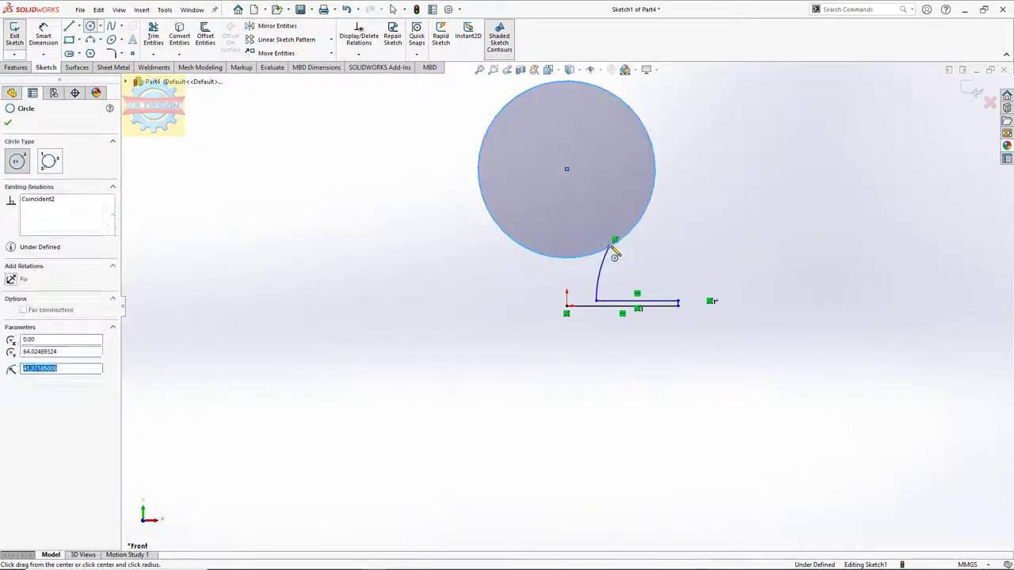
{"action": "key", "text": "Escape"}
Step: Add a vertical centerline from the origin to the circle centre
{"action": "left_click", "coordinate": [80, 27]}
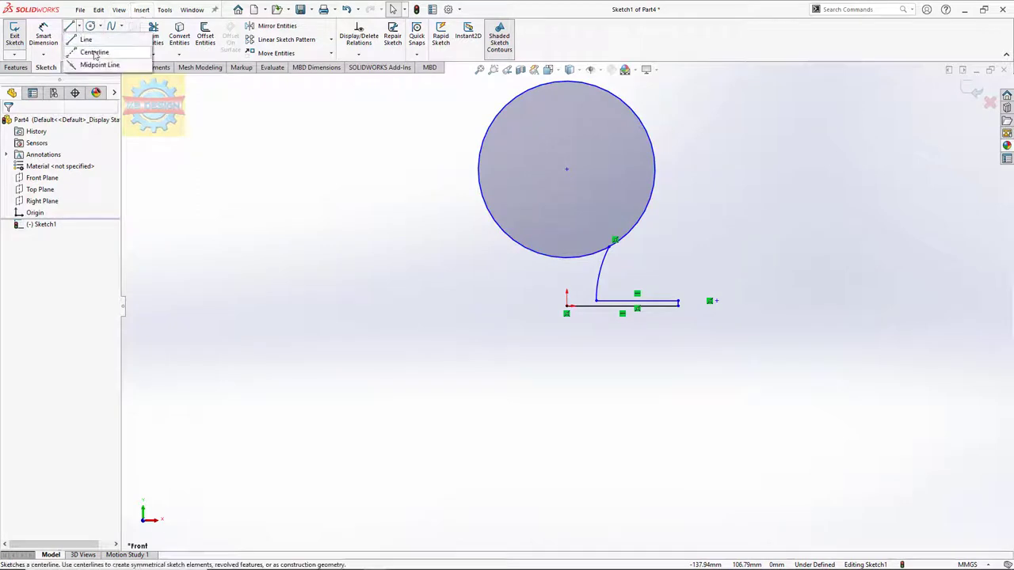
{"action": "left_click", "coordinate": [95, 53]}
{"action": "left_click", "coordinate": [567, 307]}
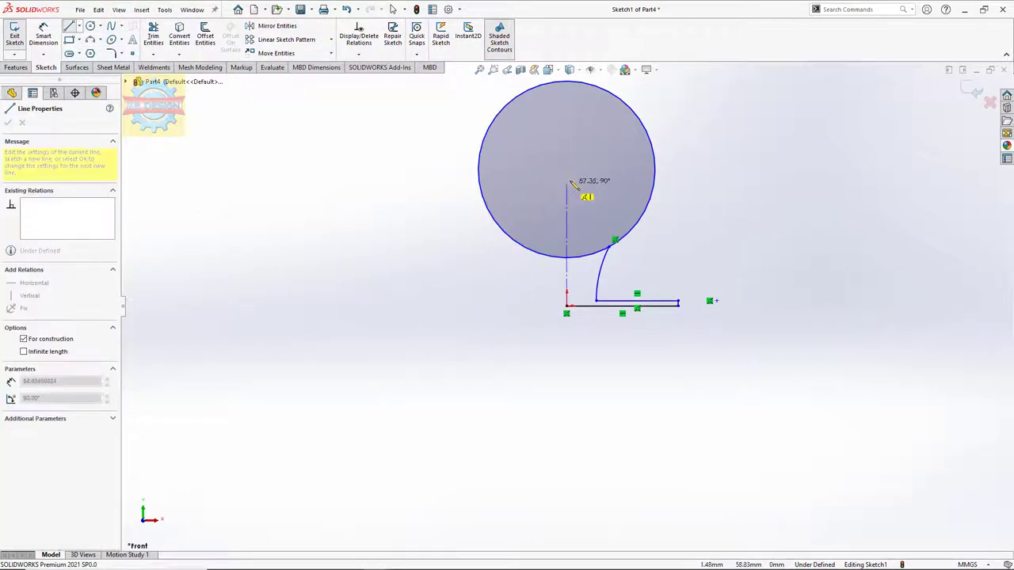
{"action": "left_click", "coordinate": [567, 169]}
{"action": "key", "text": "Escape"}
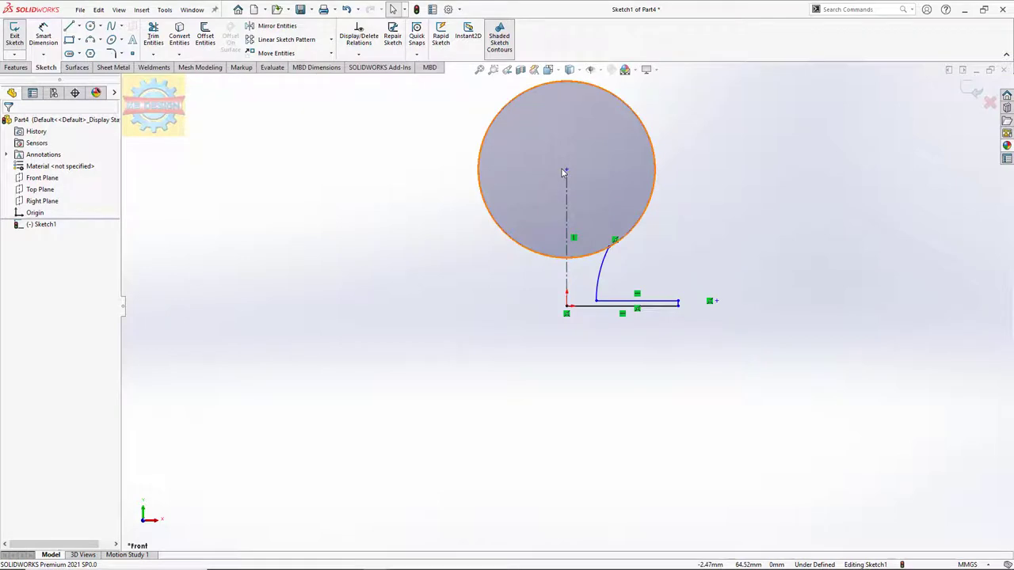
Step: Dimension the base line to 183.75 mm and the small vertical gap to 3 mm
{"action": "left_click", "coordinate": [54, 33]}
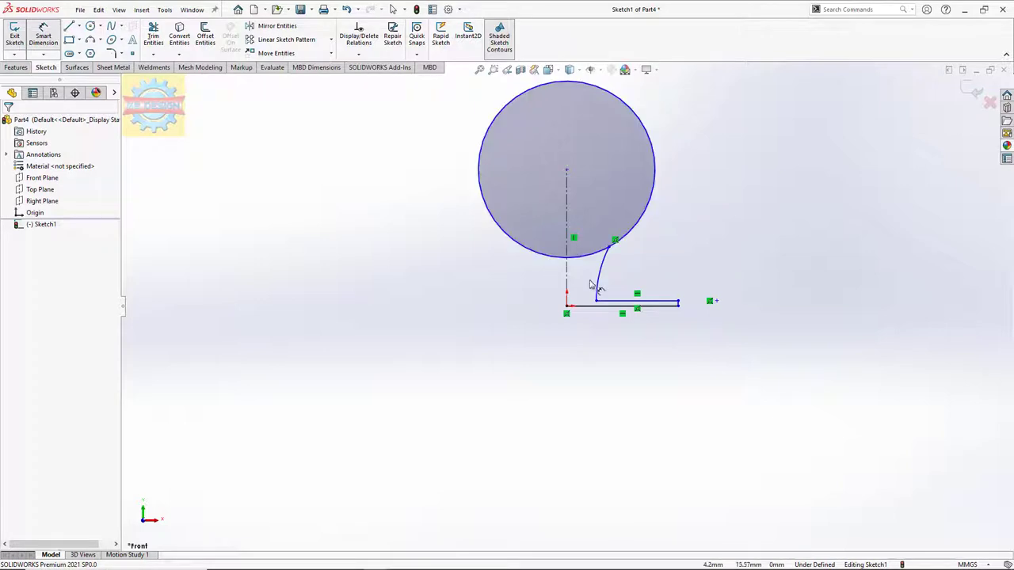
{"action": "left_click", "coordinate": [608, 305]}
{"action": "left_click", "coordinate": [590, 351]}
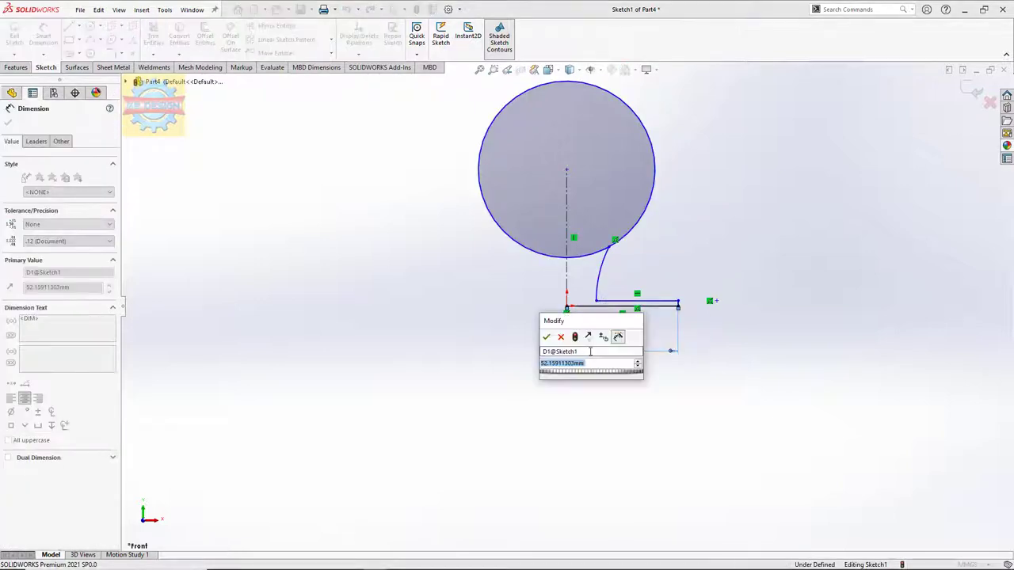
{"action": "type", "text": "183.75"}
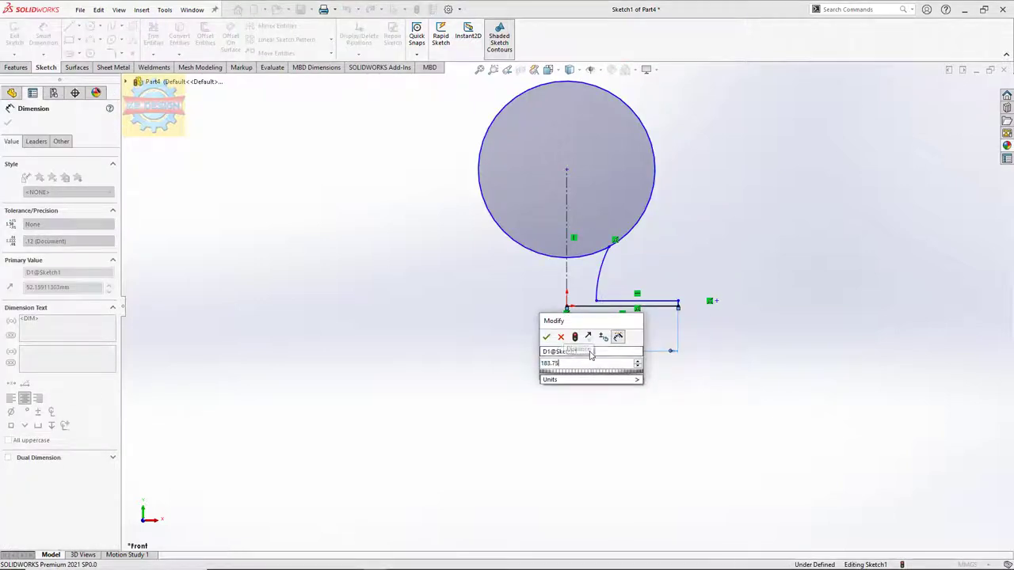
{"action": "key", "text": "Return"}
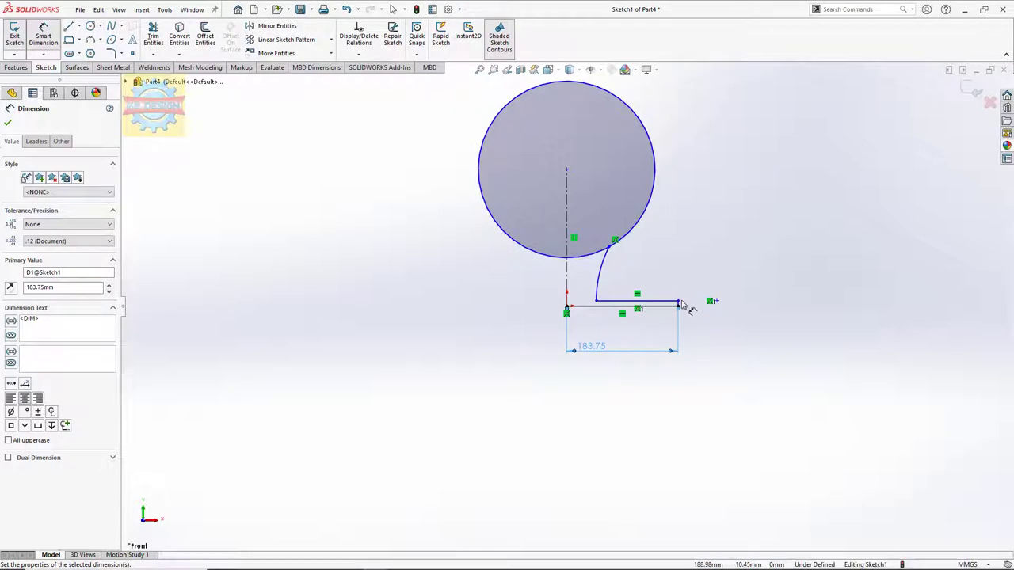
{"action": "left_click", "coordinate": [679, 303]}
{"action": "left_click", "coordinate": [675, 307]}
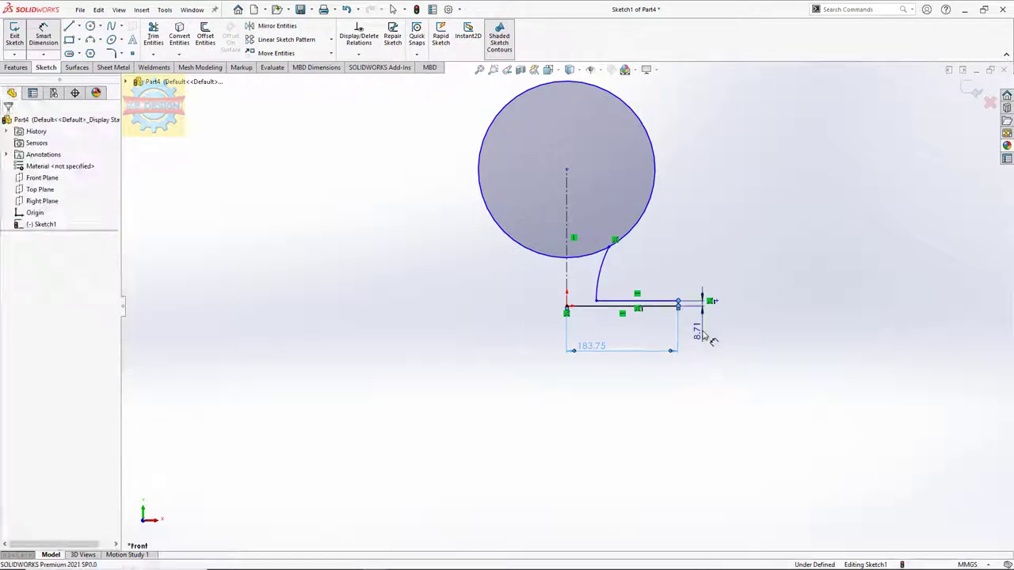
{"action": "left_click", "coordinate": [704, 329]}
{"action": "type", "text": "3"}
{"action": "key", "text": "Return"}
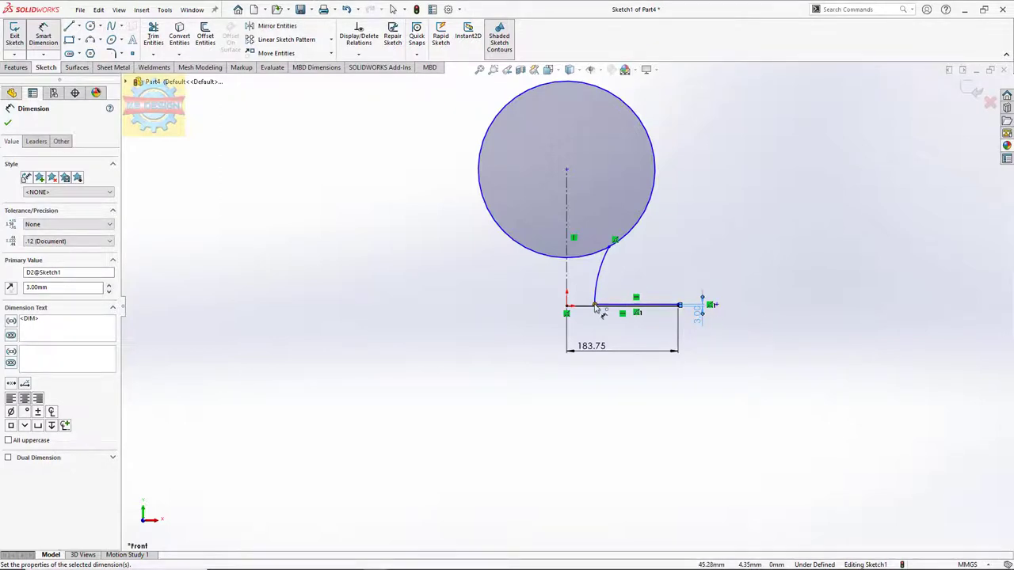
Step: Dimension the arc height to 108.75 mm and the circle centre height to 351 mm
{"action": "left_click", "coordinate": [595, 306]}
{"action": "left_click", "coordinate": [611, 248]}
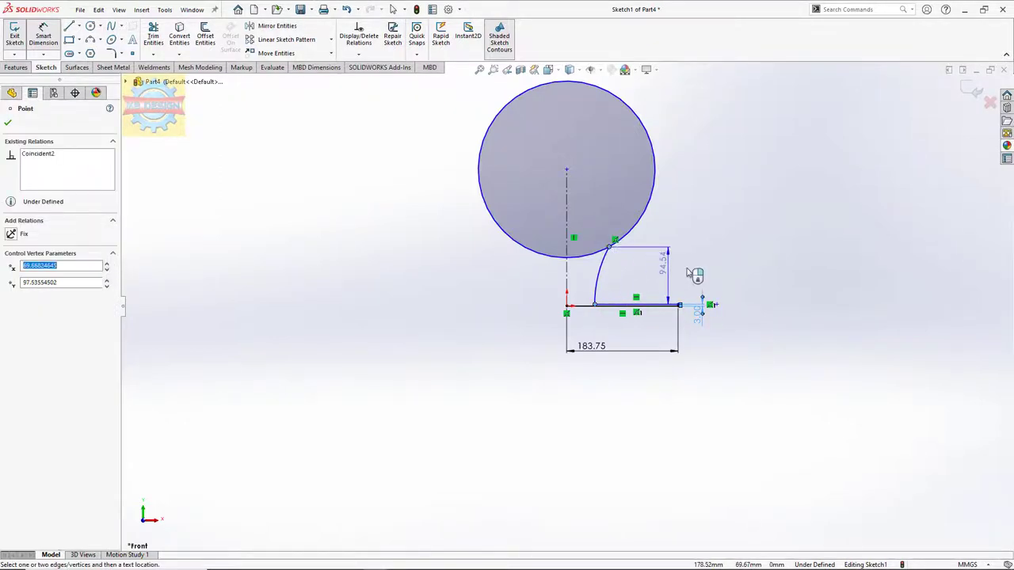
{"action": "left_click", "coordinate": [697, 274]}
{"action": "type", "text": "108"}
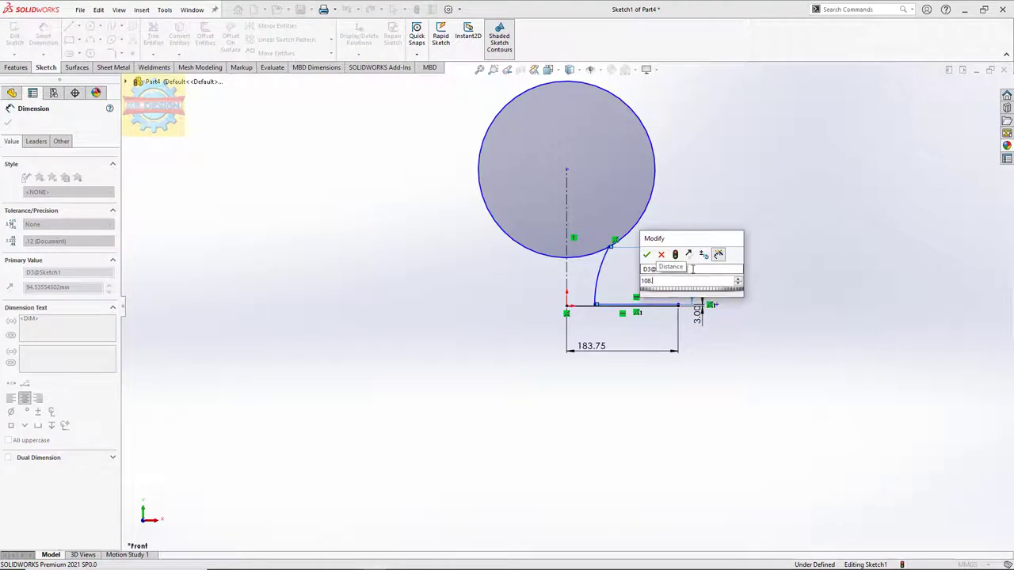
{"action": "type", "text": ".75"}
{"action": "key", "text": "Return"}
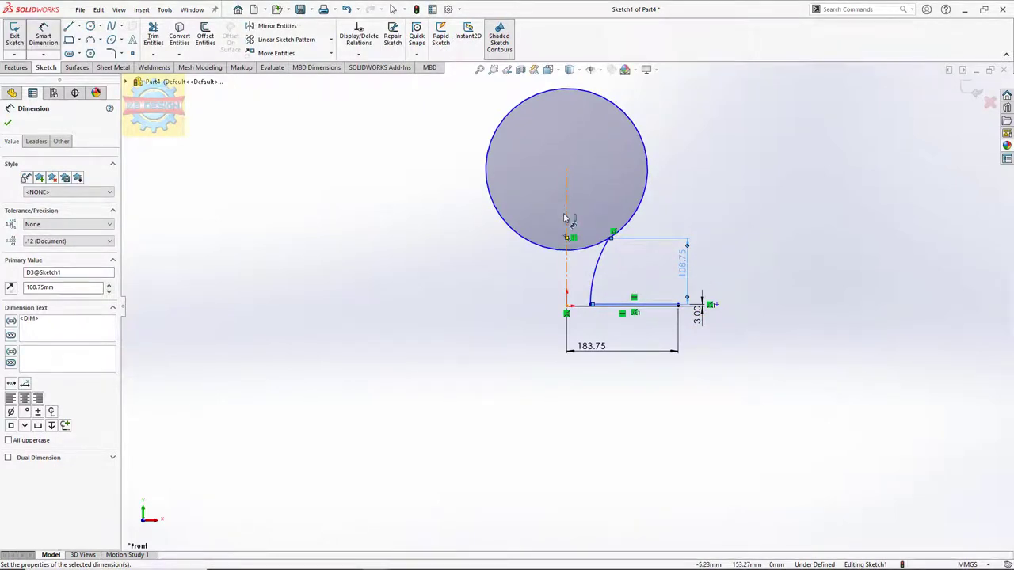
{"action": "left_click", "coordinate": [566, 169]}
{"action": "left_click", "coordinate": [566, 305]}
{"action": "left_click", "coordinate": [525, 252]}
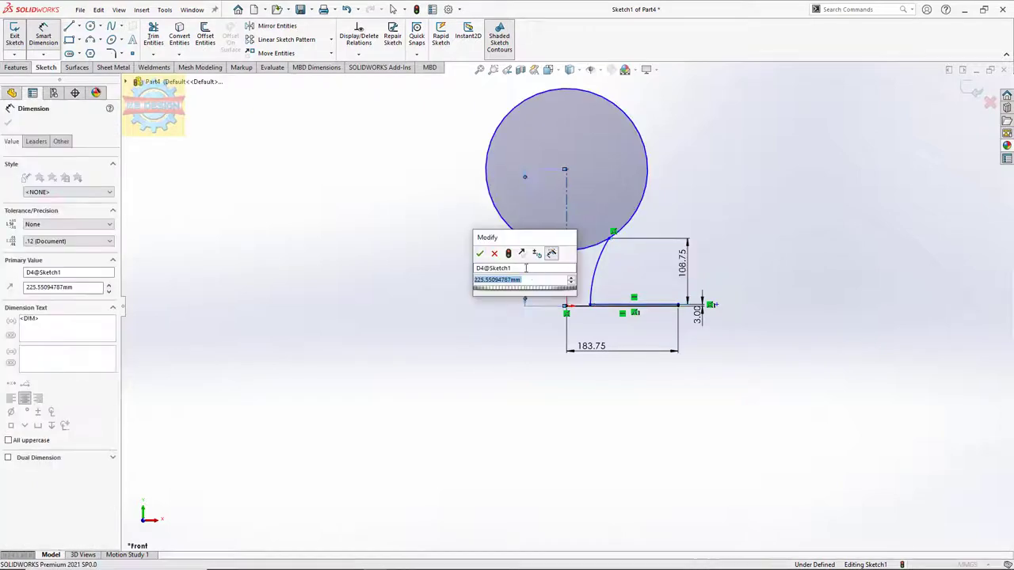
{"action": "type", "text": "351"}
{"action": "key", "text": "Return"}
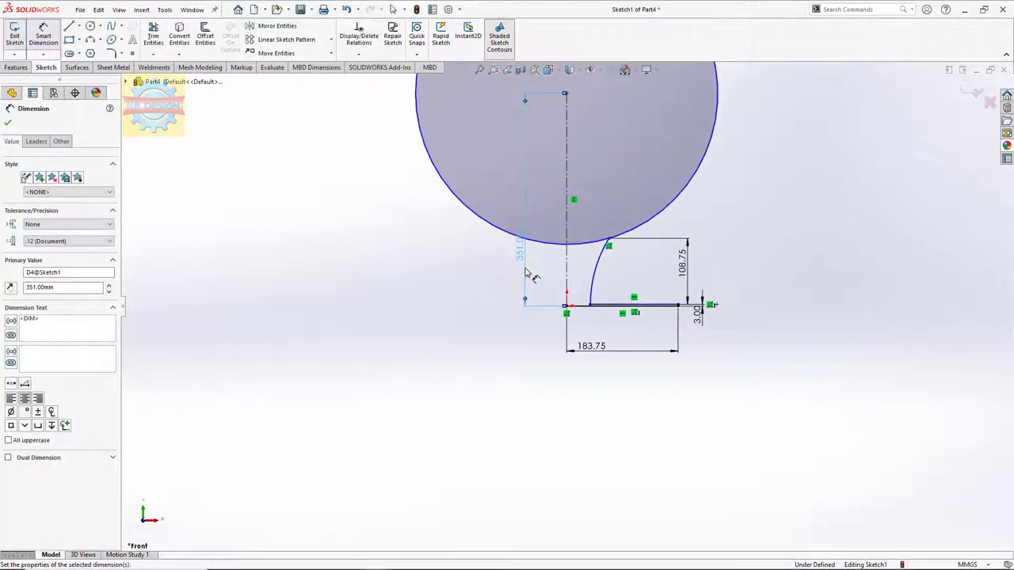
{"action": "key", "text": "Escape"}
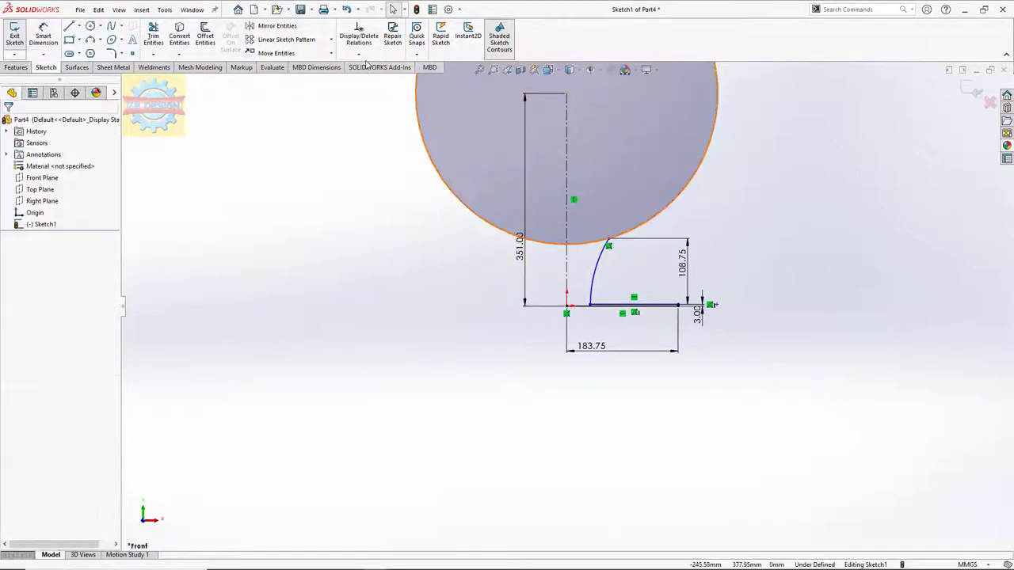
Step: Try a tangent relation between the base line and arc, then undo it
{"action": "left_click", "coordinate": [359, 55]}
{"action": "left_click", "coordinate": [371, 80]}
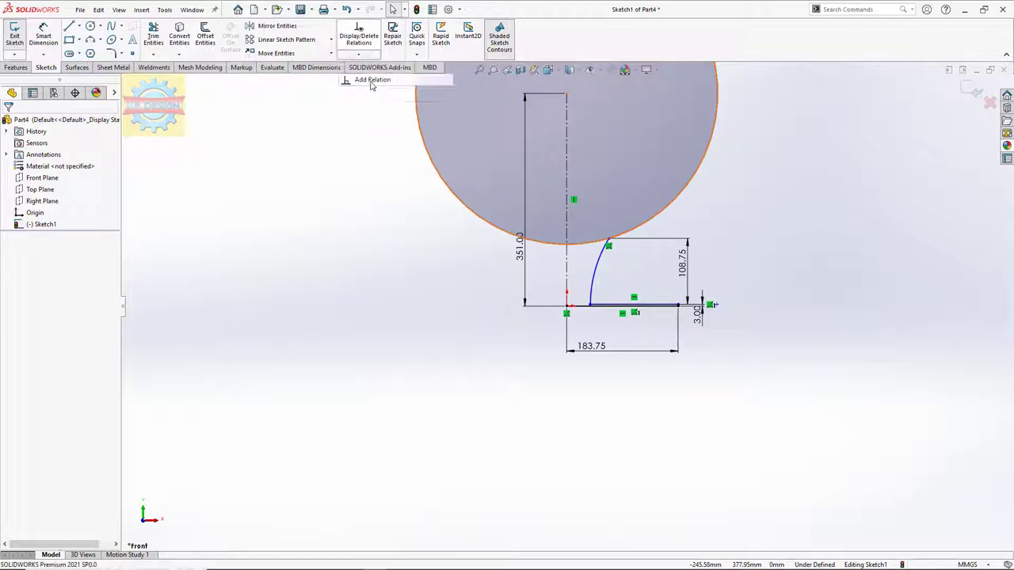
{"action": "left_click", "coordinate": [607, 308]}
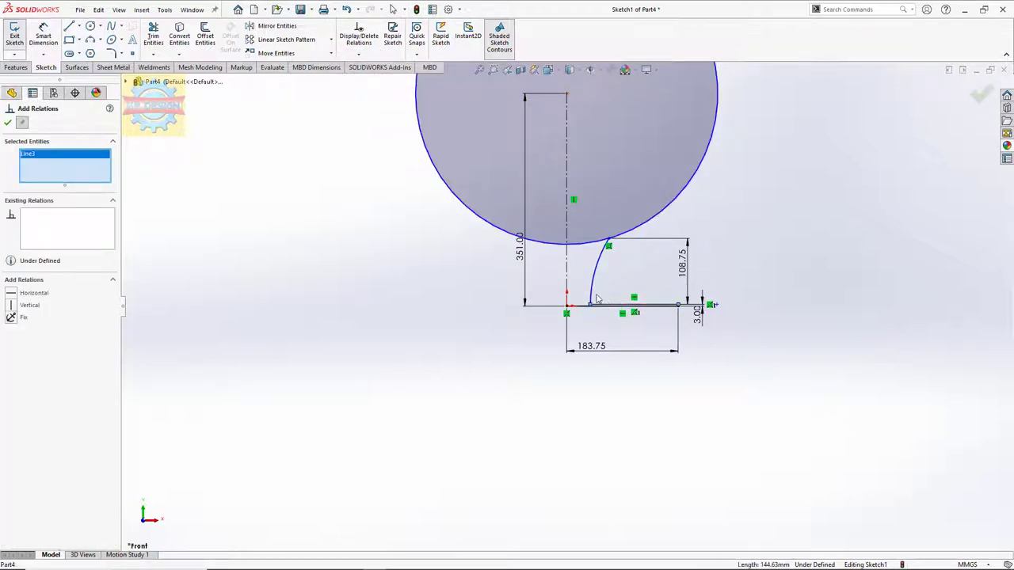
{"action": "left_click", "coordinate": [594, 296]}
{"action": "left_click", "coordinate": [11, 293]}
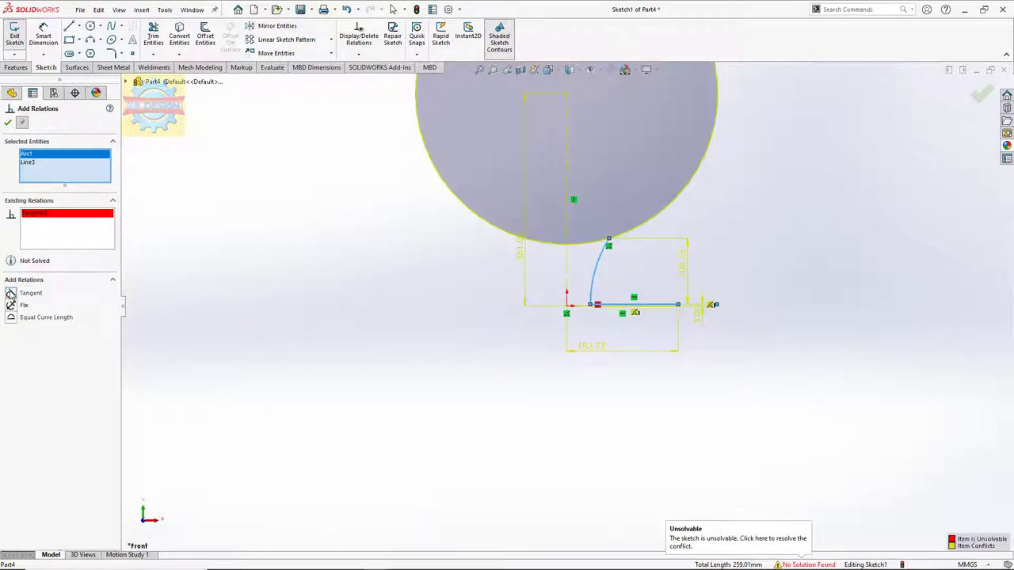
{"action": "key", "text": "Escape"}
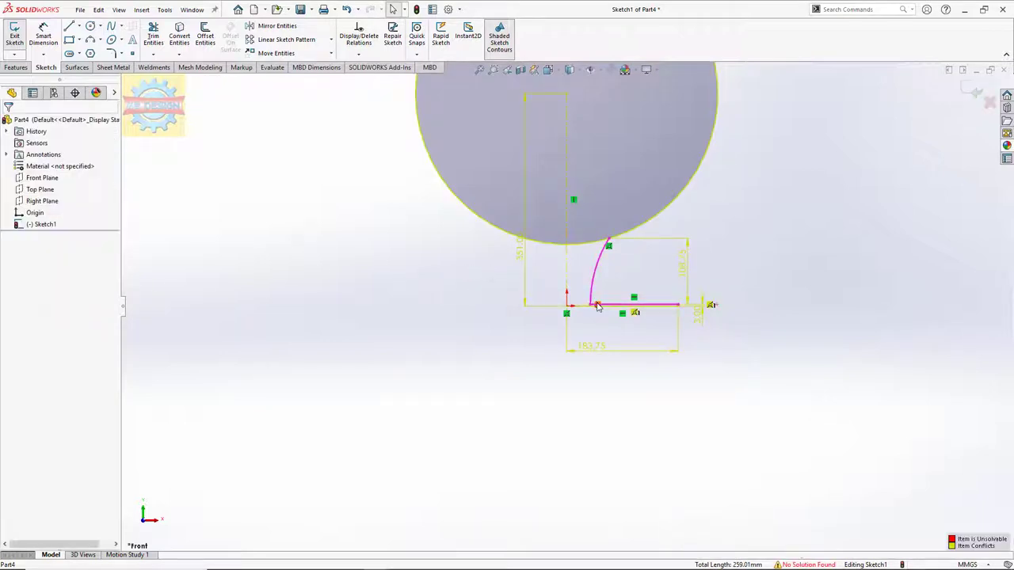
{"action": "key", "text": "ctrl+z"}
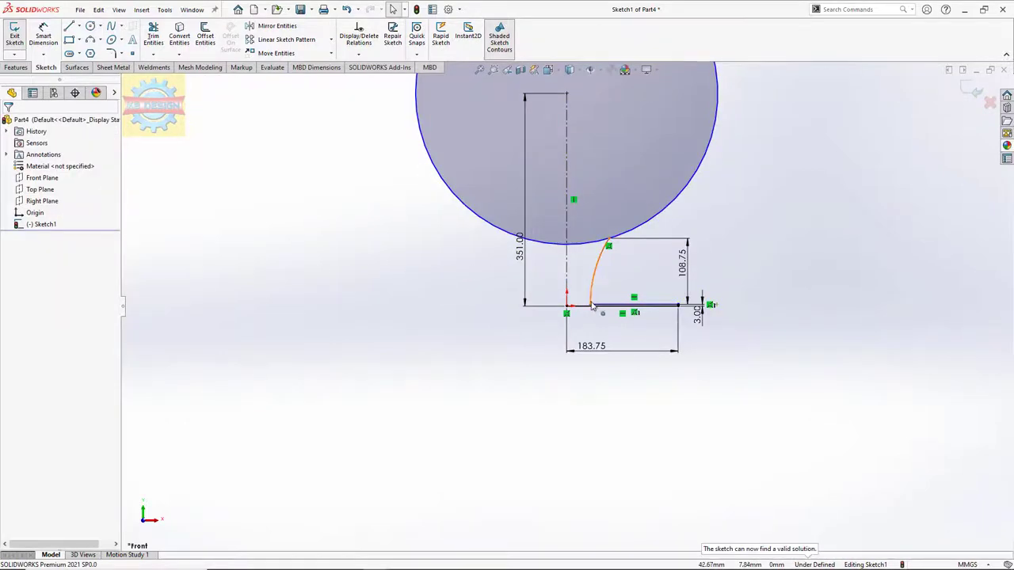
Step: Drag the arc into a new curve, then delete it with its 108.75 dimension
{"action": "left_click_drag", "start_coordinate": [595, 282], "coordinate": [609, 274]}
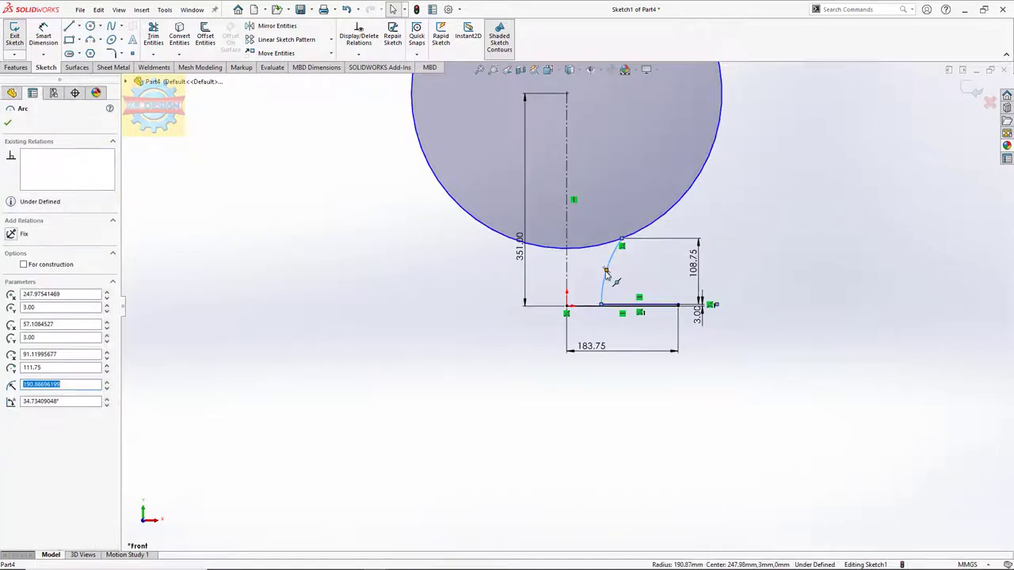
{"action": "left_click_drag", "start_coordinate": [596, 275], "coordinate": [601, 273]}
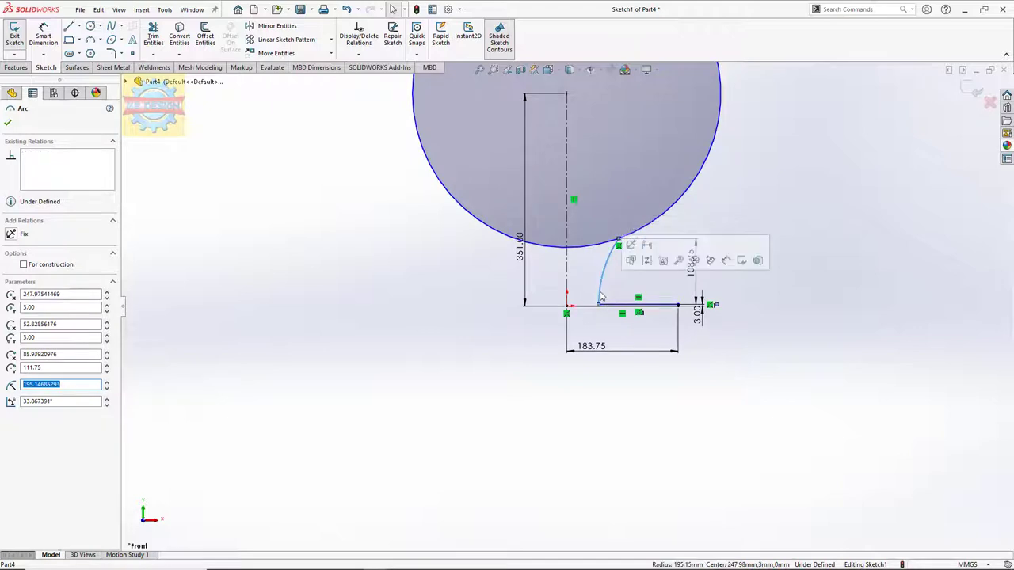
{"action": "key", "text": "Delete"}
{"action": "key", "text": "Return"}
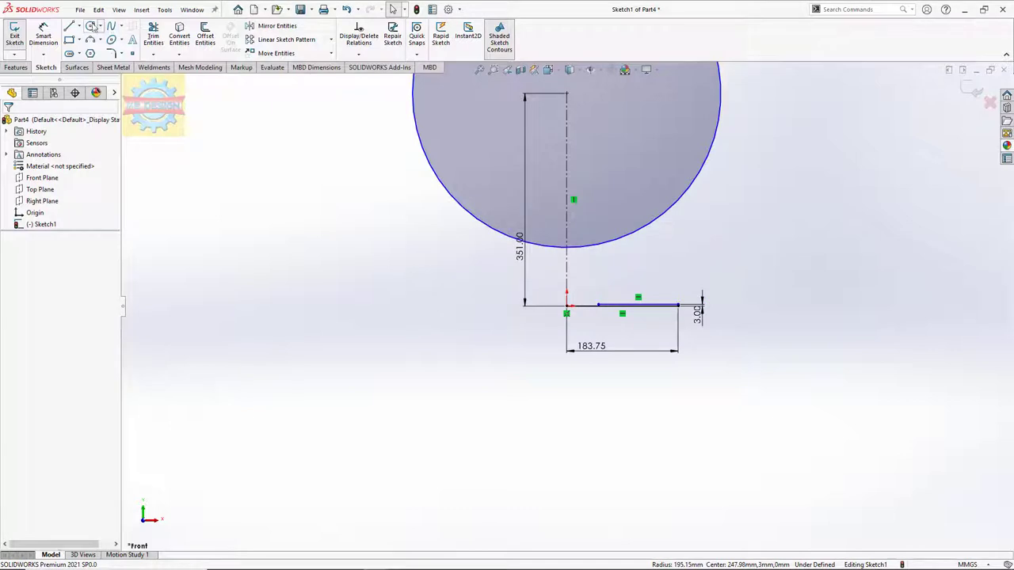
Step: Draw a 3-point arc from the base line's end up to the circle's bottom edge
{"action": "left_click", "coordinate": [91, 40]}
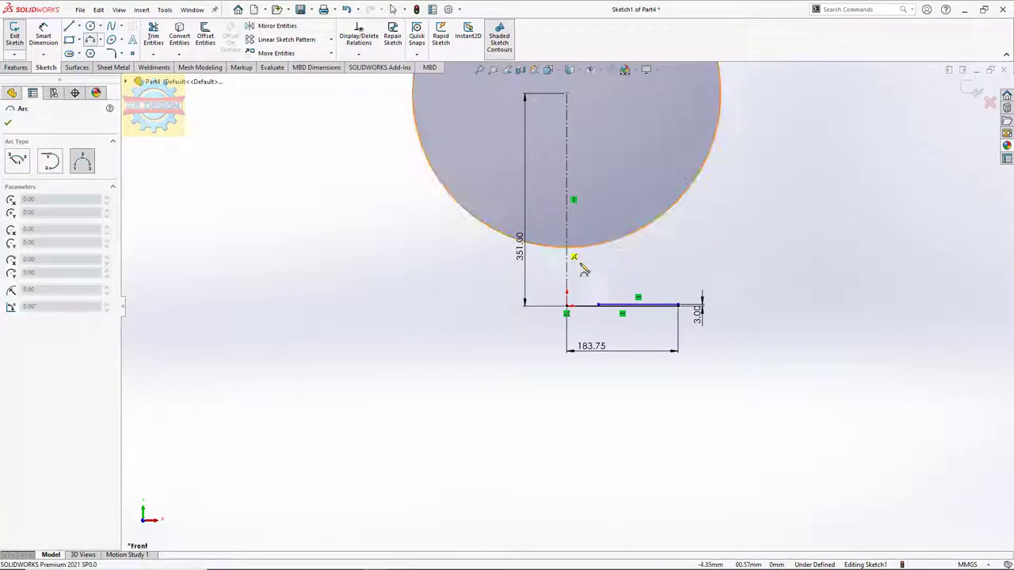
{"action": "left_click", "coordinate": [599, 305]}
{"action": "left_click", "coordinate": [594, 252]}
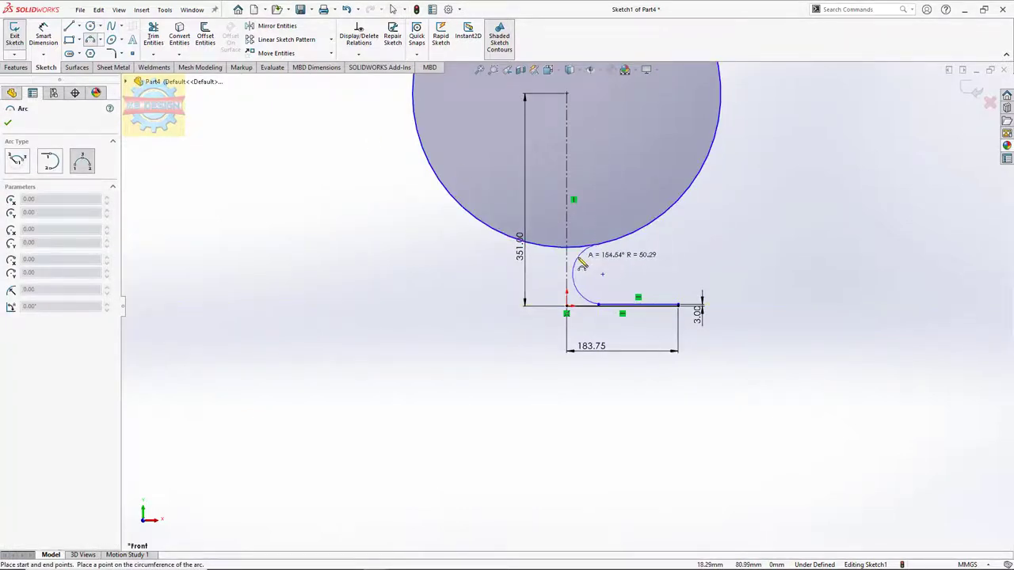
{"action": "left_click", "coordinate": [583, 265]}
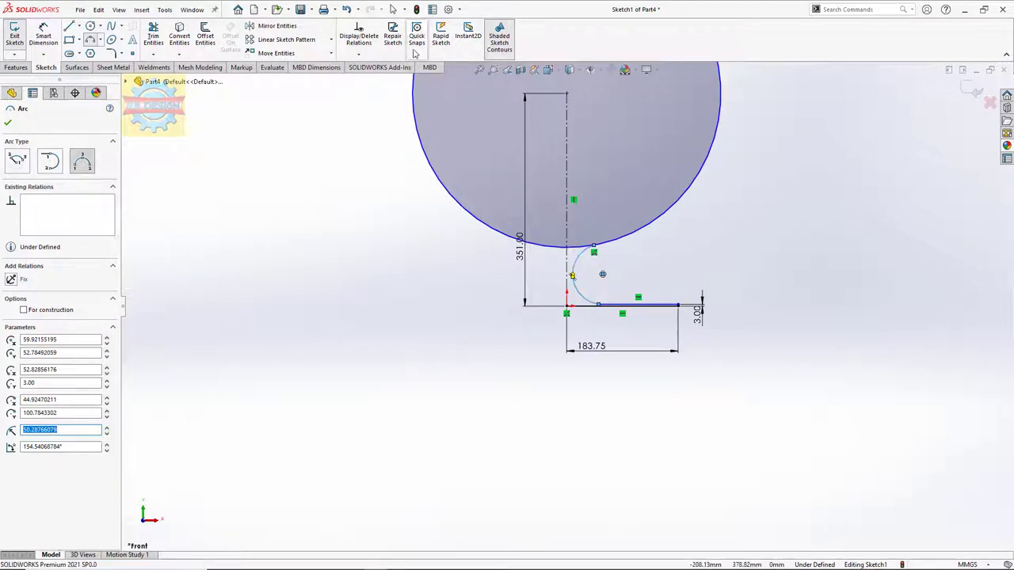
Step: Make the new arc tangent to the large circle
{"action": "left_click", "coordinate": [359, 53]}
{"action": "left_click", "coordinate": [372, 80]}
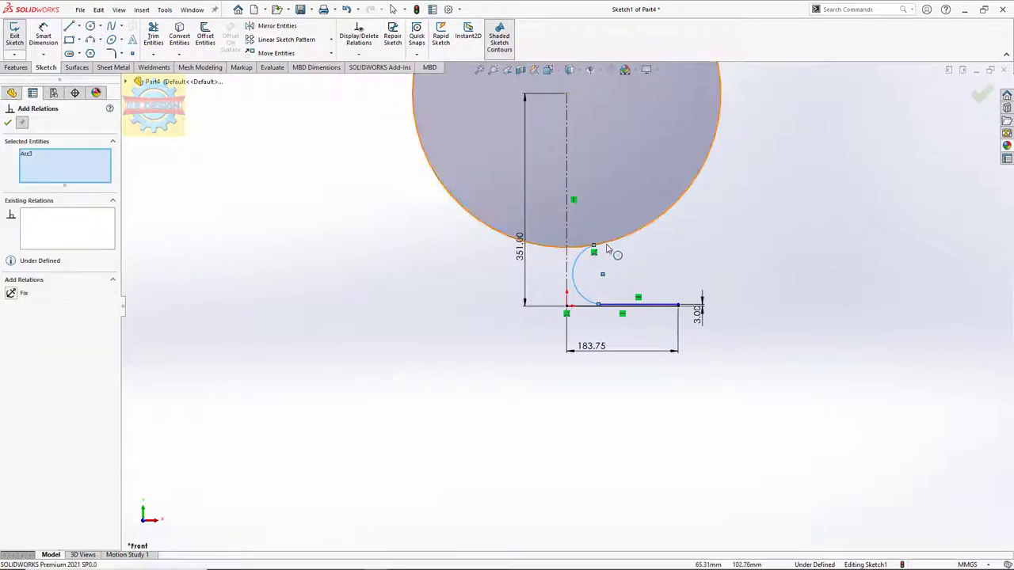
{"action": "left_click", "coordinate": [607, 248]}
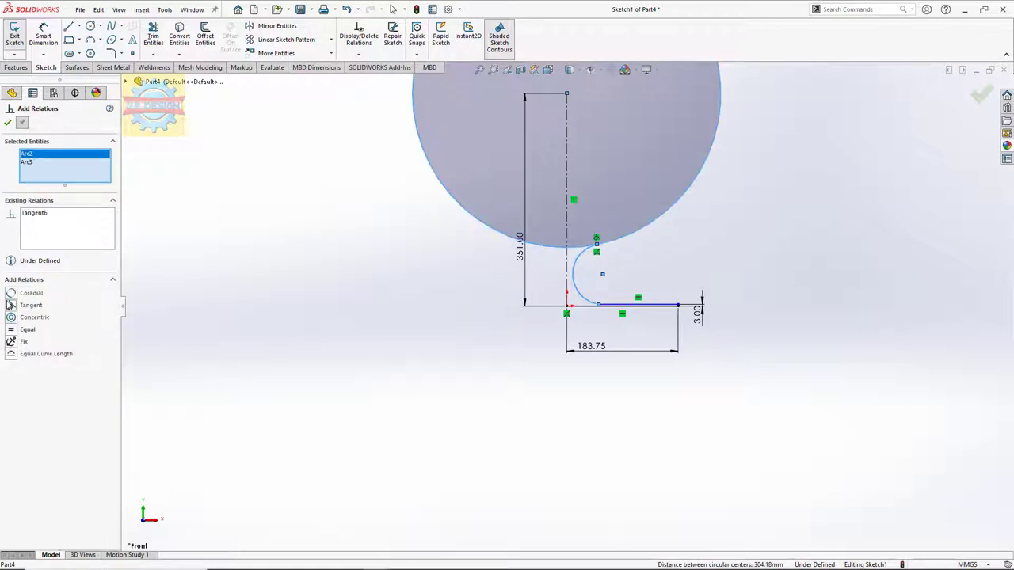
{"action": "left_click", "coordinate": [11, 305]}
Step: Make the arc tangent to the base line
{"action": "left_click", "coordinate": [359, 53]}
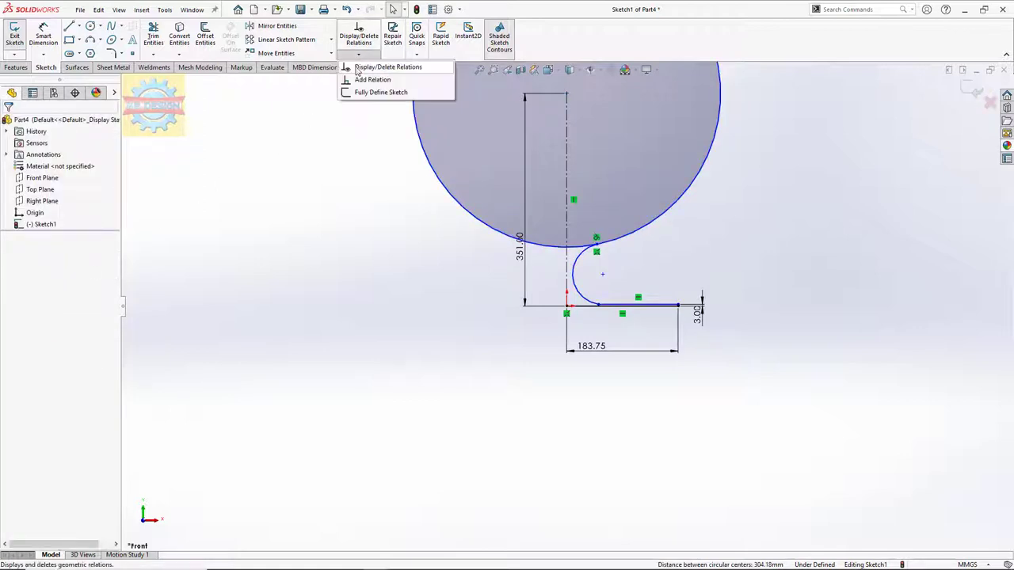
{"action": "left_click", "coordinate": [373, 79]}
{"action": "left_click", "coordinate": [609, 307]}
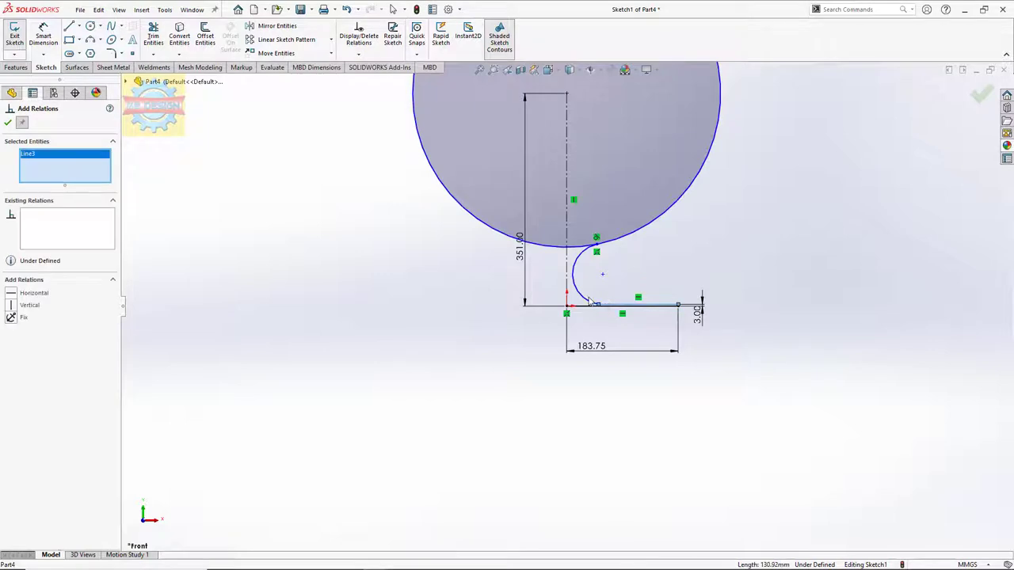
{"action": "left_click", "coordinate": [588, 302]}
{"action": "left_click", "coordinate": [11, 293]}
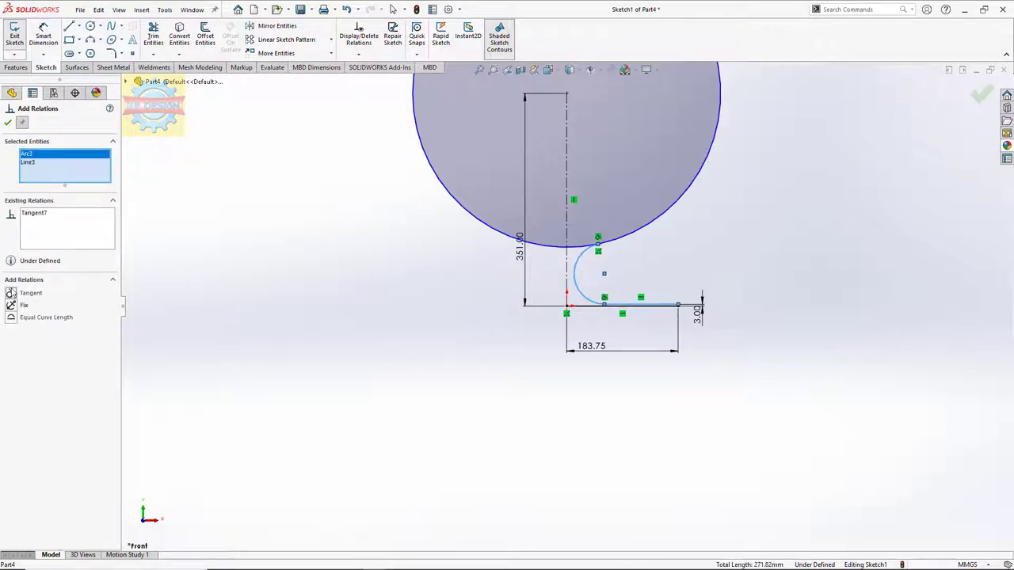
Step: Dimension the arc to a 55 mm radius and a 108.75 mm height
{"action": "left_click", "coordinate": [584, 290]}
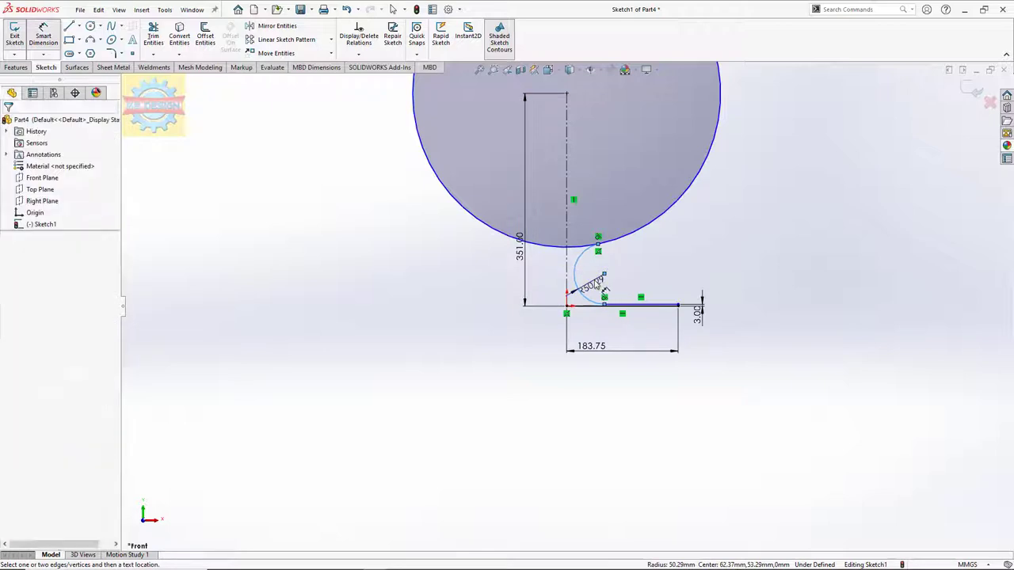
{"action": "left_click", "coordinate": [598, 286]}
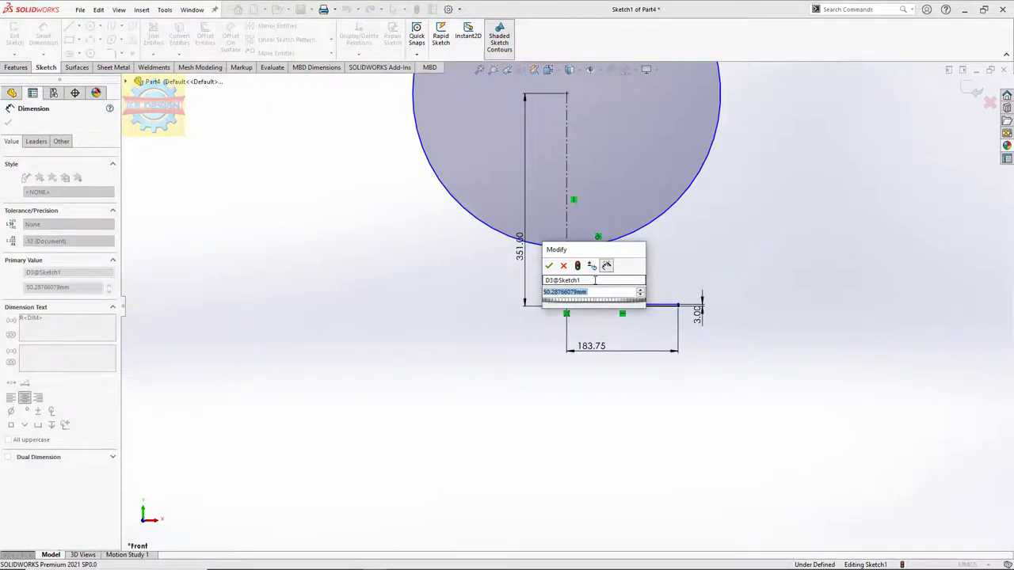
{"action": "type", "text": "55"}
{"action": "key", "text": "Return"}
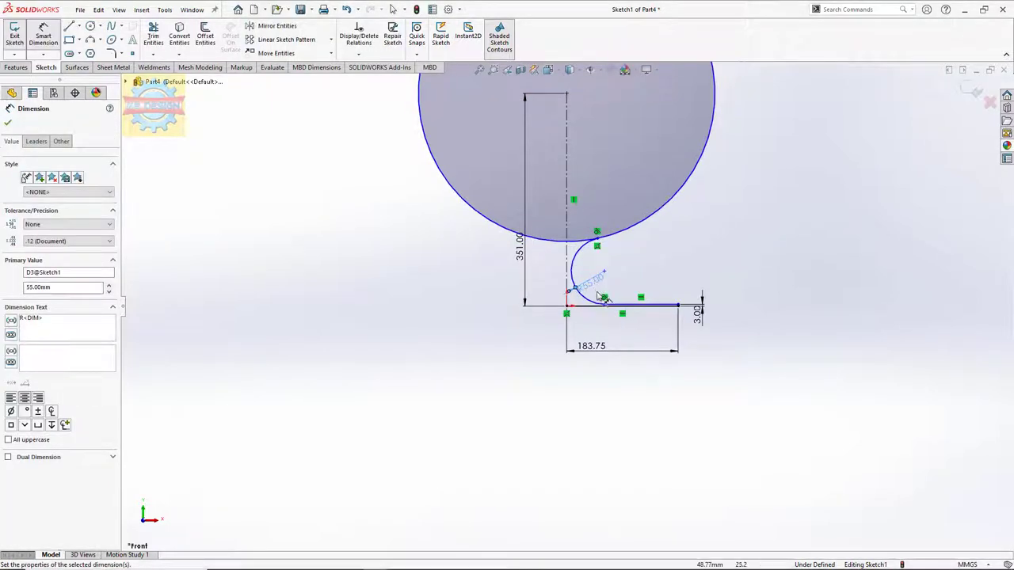
{"action": "left_click", "coordinate": [604, 298]}
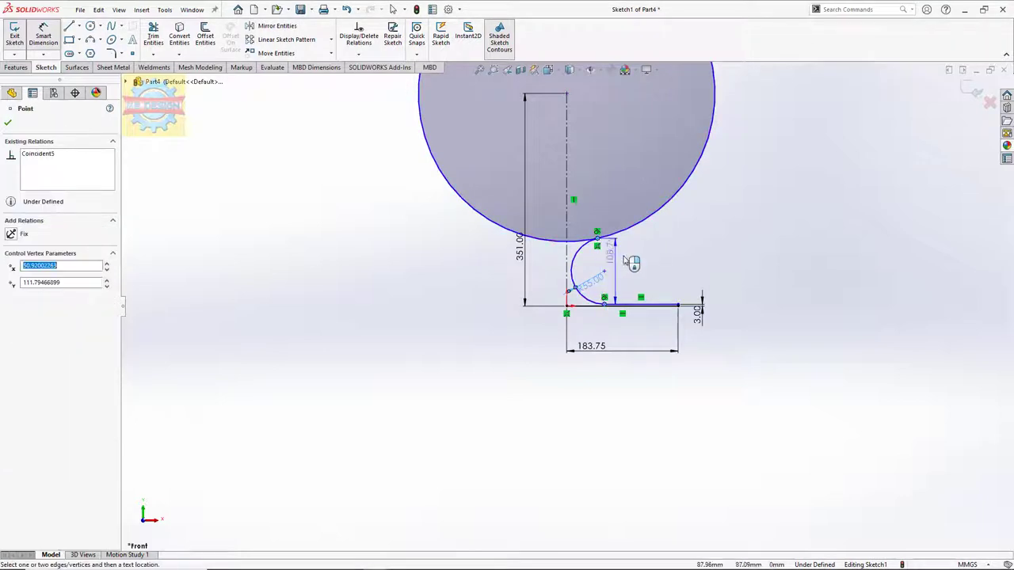
{"action": "left_click", "coordinate": [630, 263]}
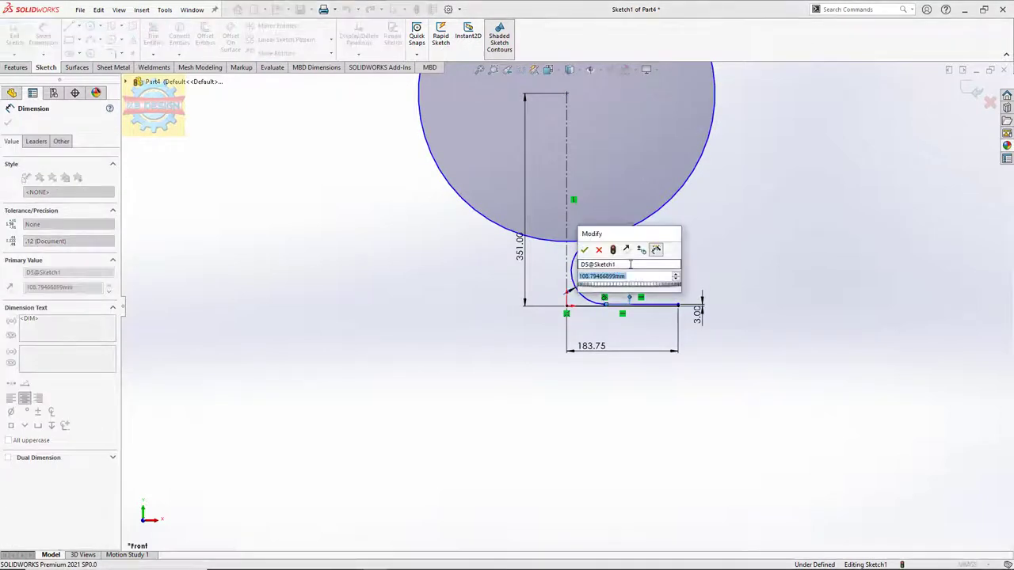
{"action": "type", "text": "108.75"}
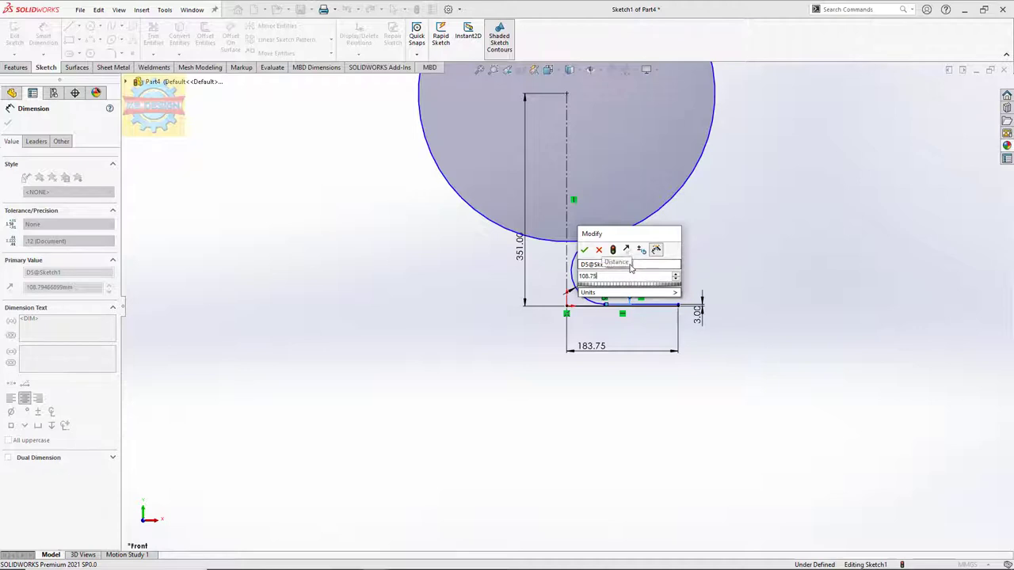
{"action": "key", "text": "Return"}
{"action": "key", "text": "Escape"}
Step: Fit the sketch in view and choose the Extend Entities tool
{"action": "key", "text": "z"}
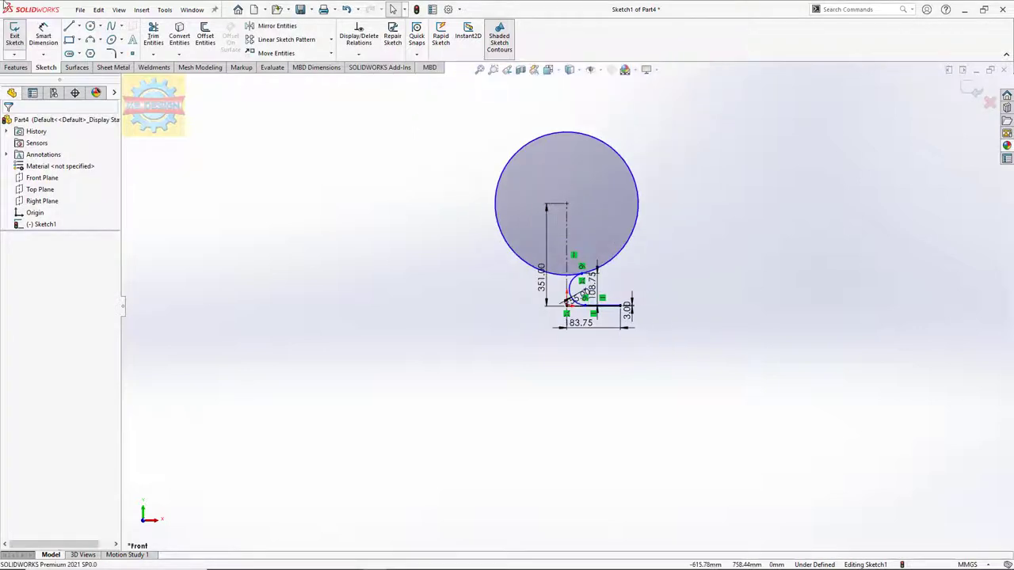
{"action": "left_click", "coordinate": [79, 26]}
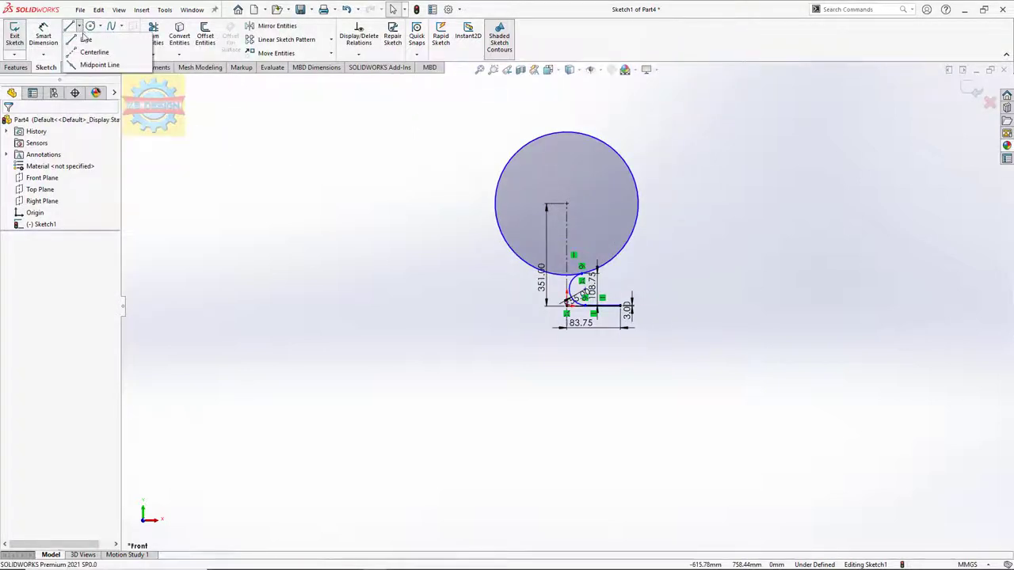
{"action": "left_click", "coordinate": [153, 53]}
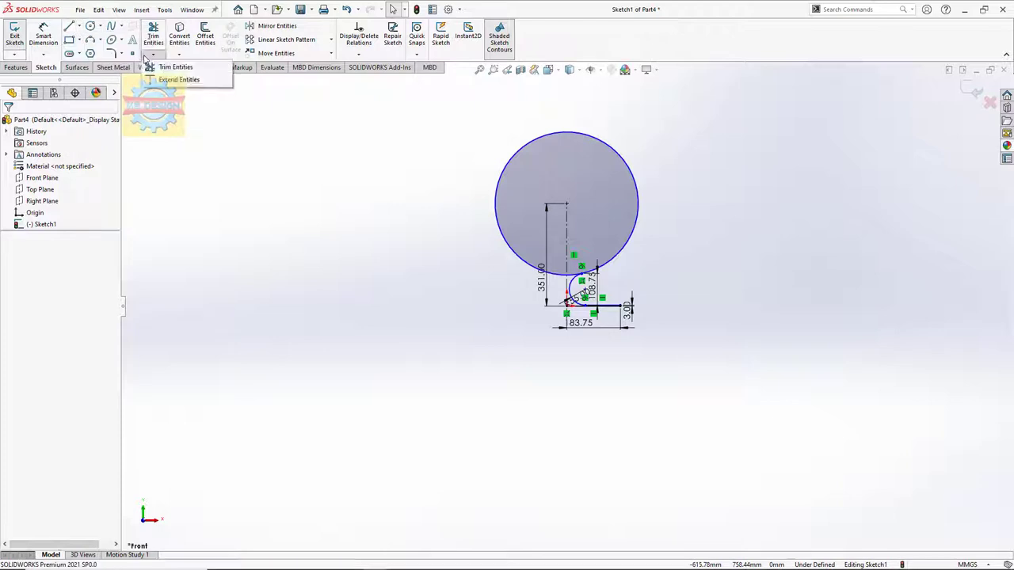
{"action": "left_click", "coordinate": [169, 66]}
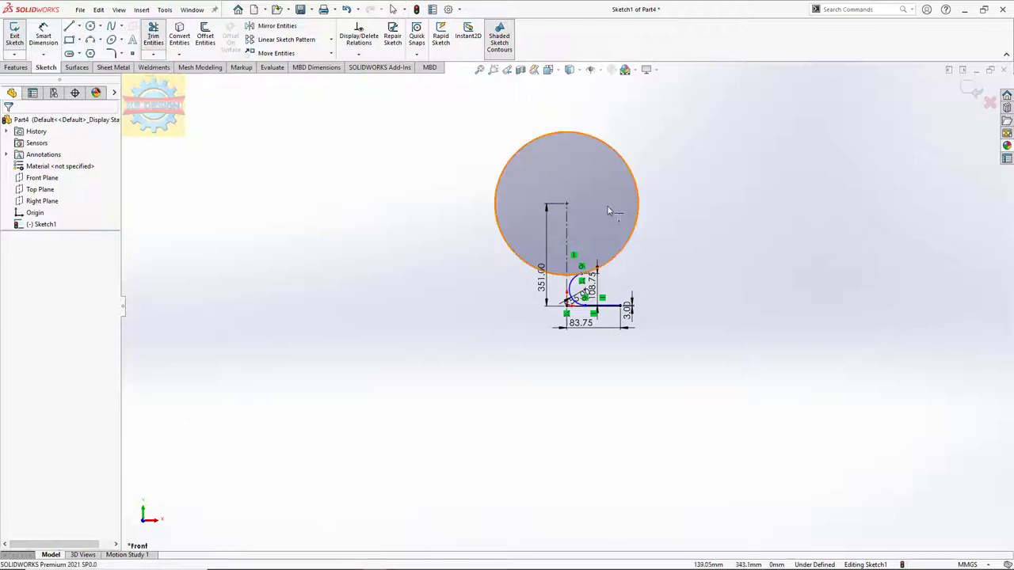
Step: Extend the centerline to the circle top and trim away the circle's left half
{"action": "left_click", "coordinate": [566, 230]}
{"action": "key", "text": "Escape"}
{"action": "left_click", "coordinate": [153, 36]}
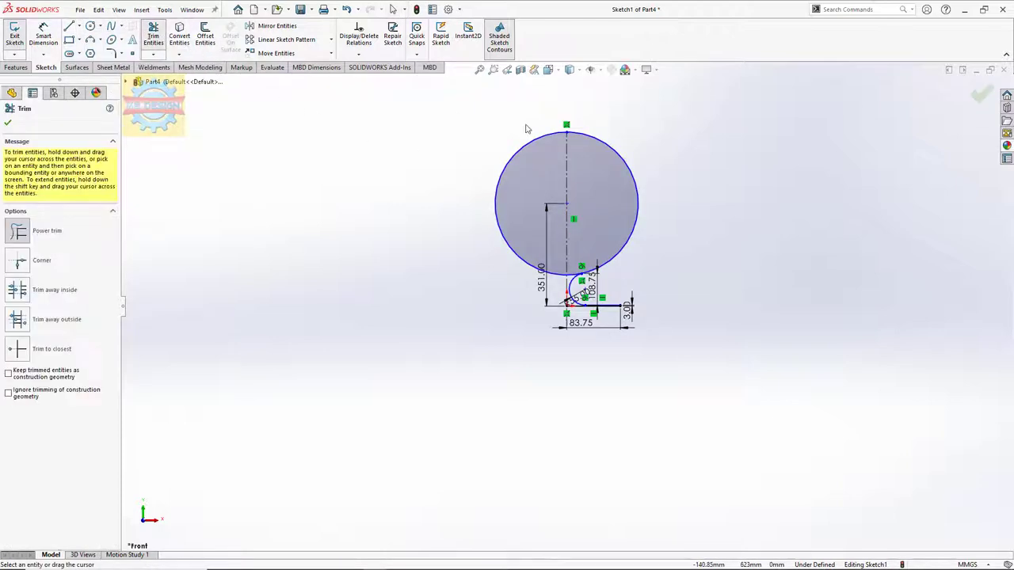
{"action": "left_click", "coordinate": [527, 138]}
{"action": "scroll", "coordinate": [578, 259], "scroll_direction": "down", "scroll_amount": 2}
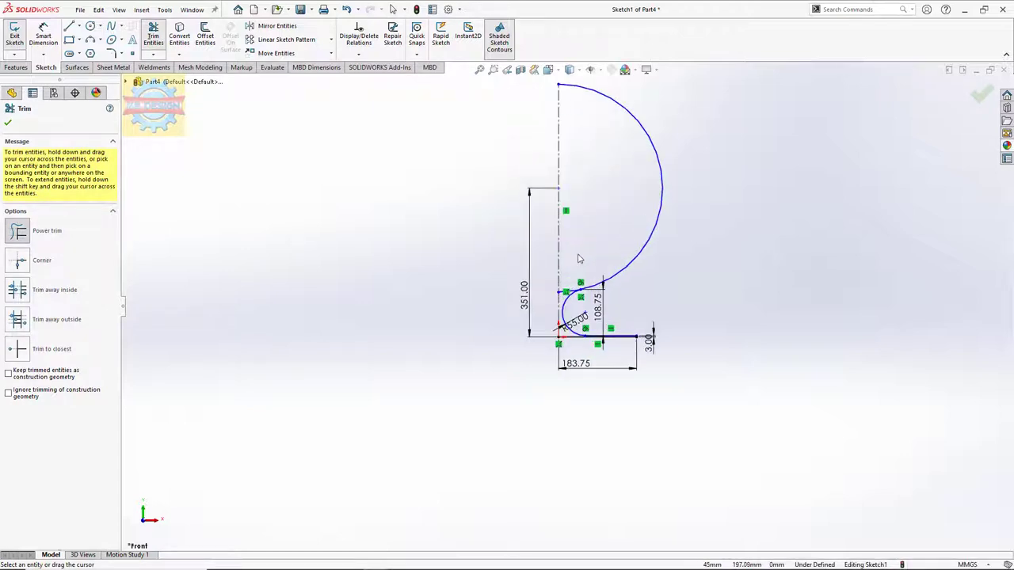
{"action": "left_click", "coordinate": [567, 292]}
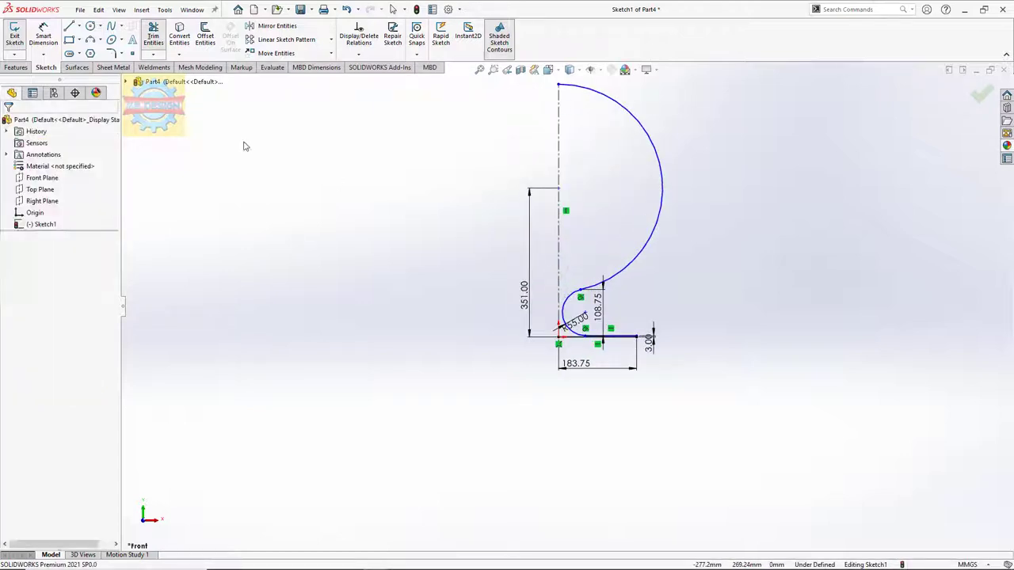
{"action": "key", "text": "Escape"}
Step: Revolve the profile about the centerline into a surface
{"action": "left_click", "coordinate": [76, 67]}
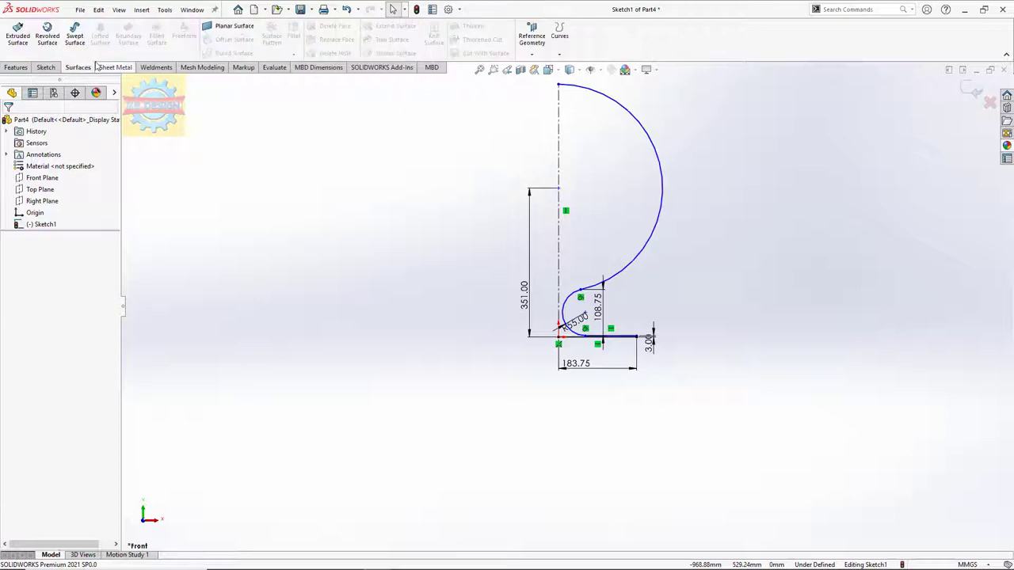
{"action": "left_click", "coordinate": [47, 36]}
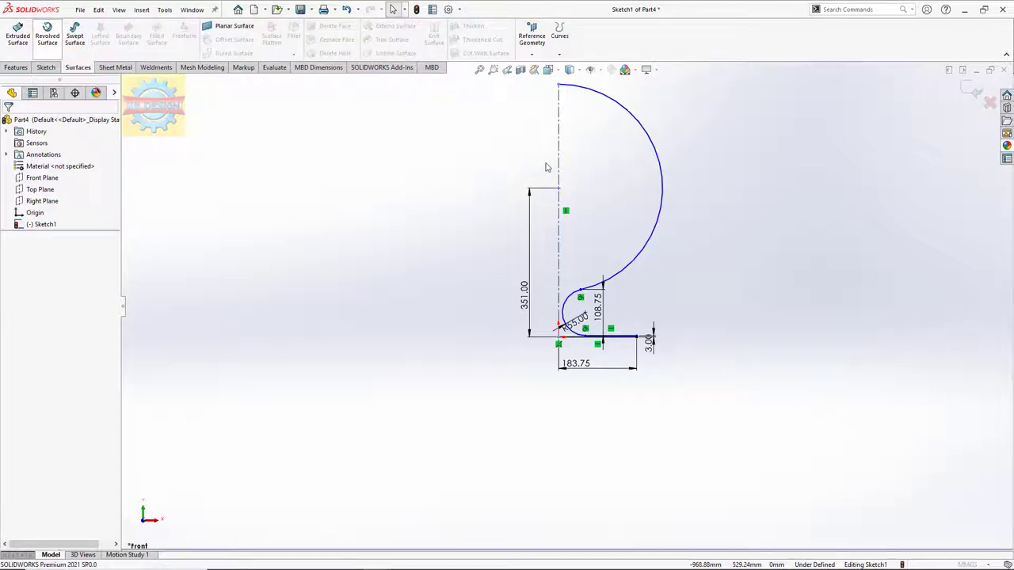
{"action": "left_click", "coordinate": [7, 123]}
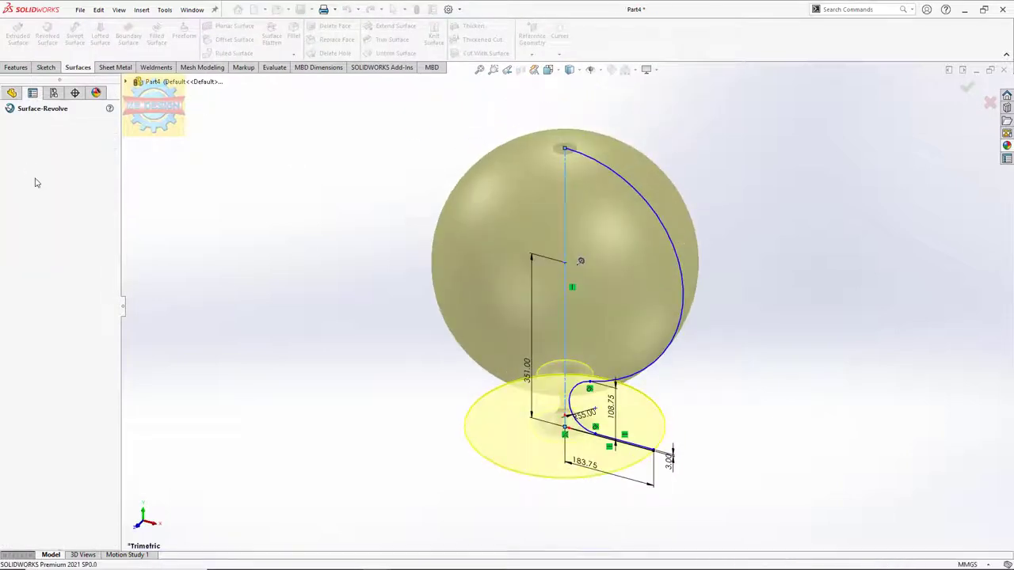
Step: Draw a horizontal line inside the sphere and a diagonal line rising past its right side
{"action": "key", "text": "f"}
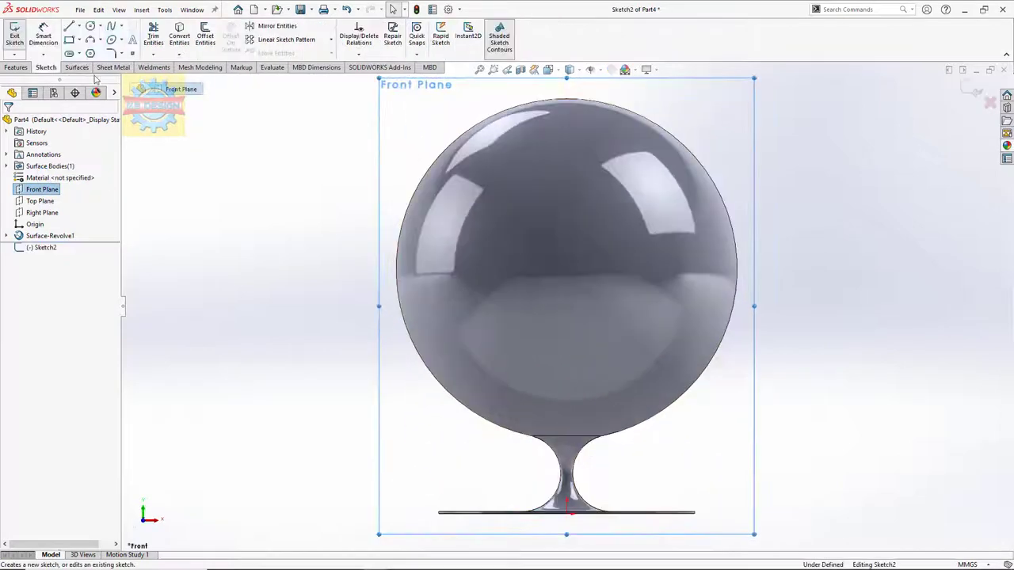
{"action": "left_click", "coordinate": [70, 27]}
{"action": "left_click", "coordinate": [660, 327]}
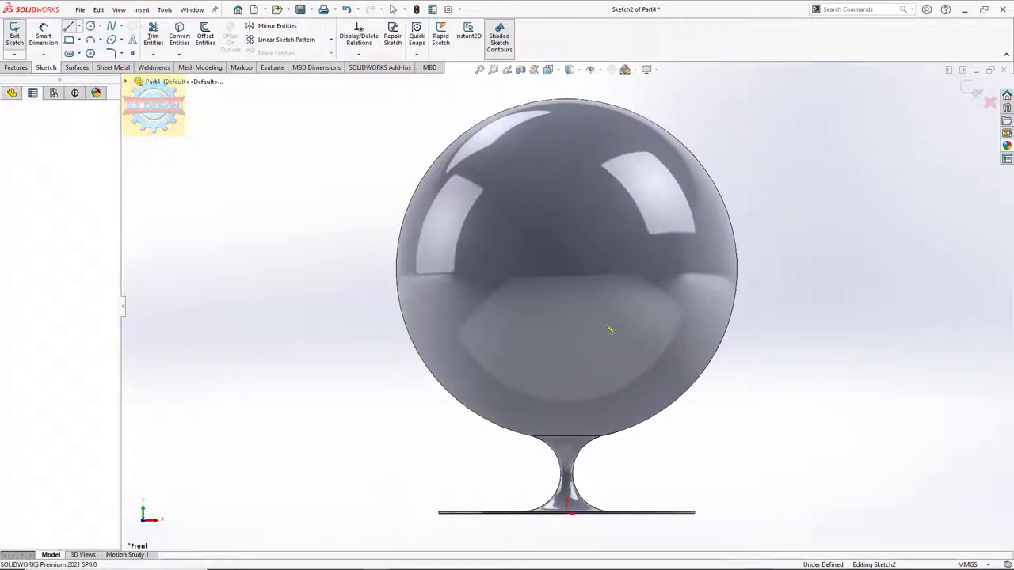
{"action": "left_click", "coordinate": [409, 328]}
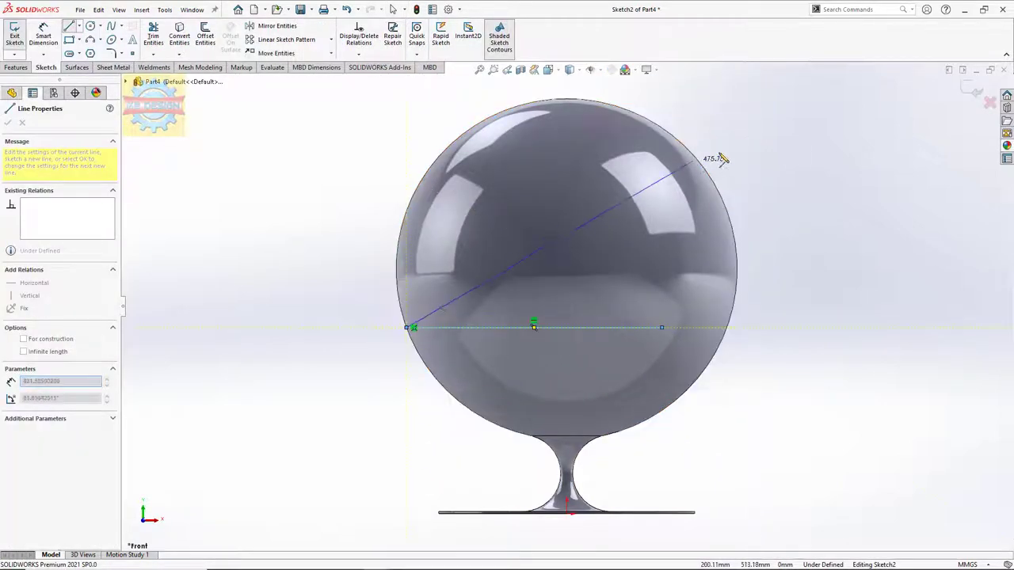
{"action": "left_click", "coordinate": [743, 118]}
{"action": "key", "text": "Escape"}
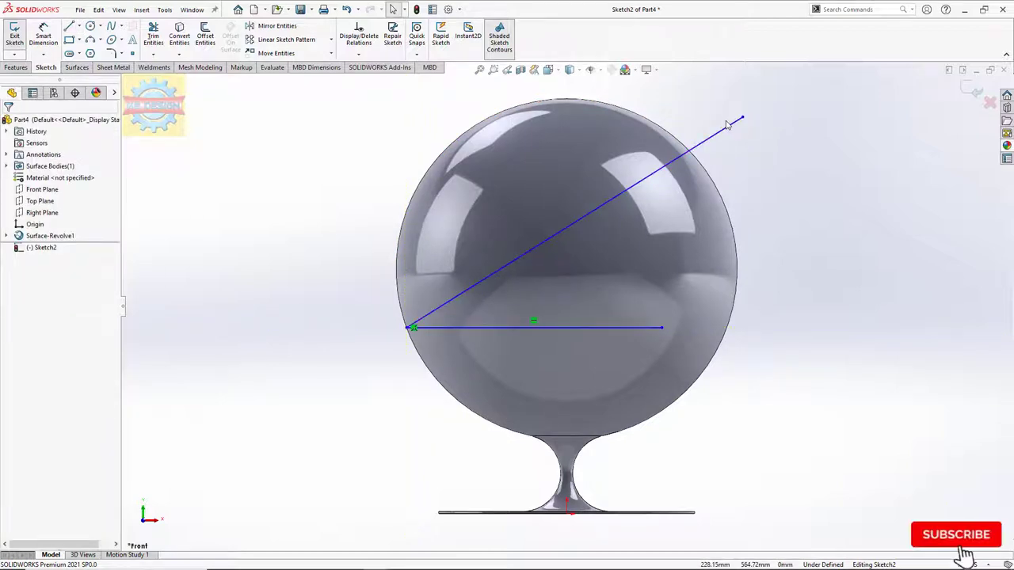
Step: Dimension the horizontal line 260 mm above the base and the diagonal at 30°
{"action": "left_click", "coordinate": [44, 36]}
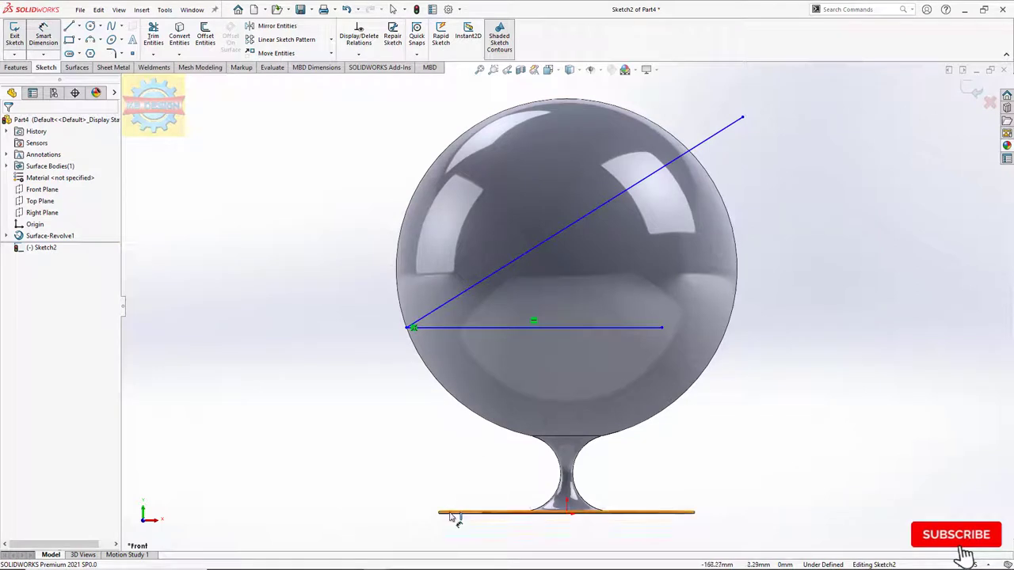
{"action": "left_click", "coordinate": [408, 329]}
{"action": "left_click", "coordinate": [366, 383]}
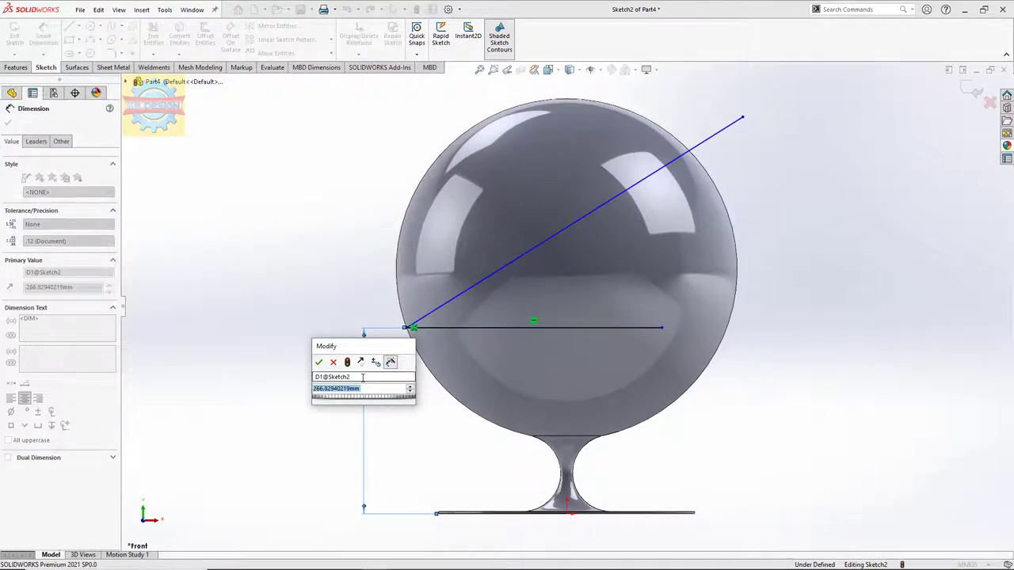
{"action": "type", "text": "260"}
{"action": "key", "text": "Return"}
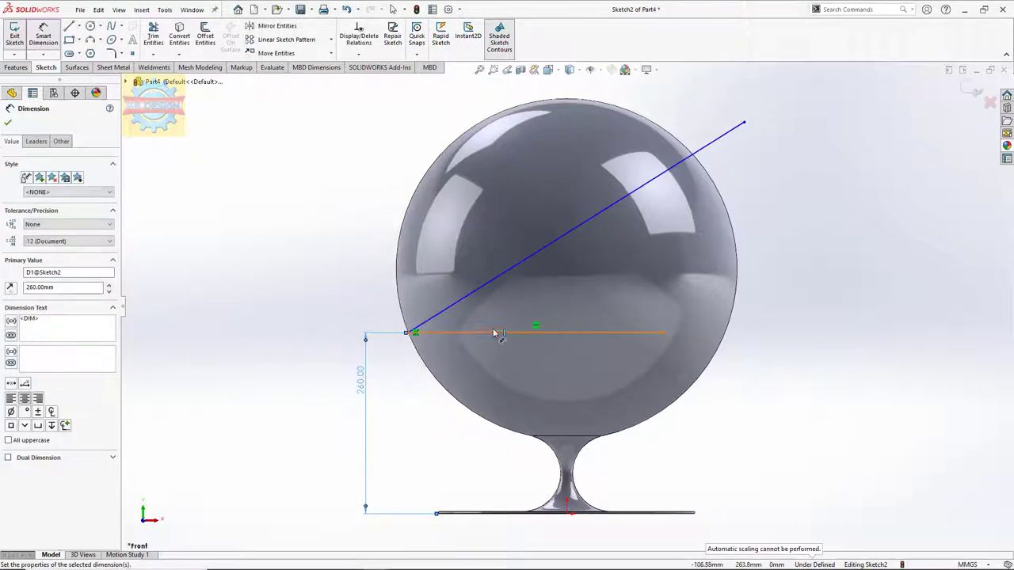
{"action": "left_click", "coordinate": [489, 332]}
{"action": "left_click", "coordinate": [487, 286]}
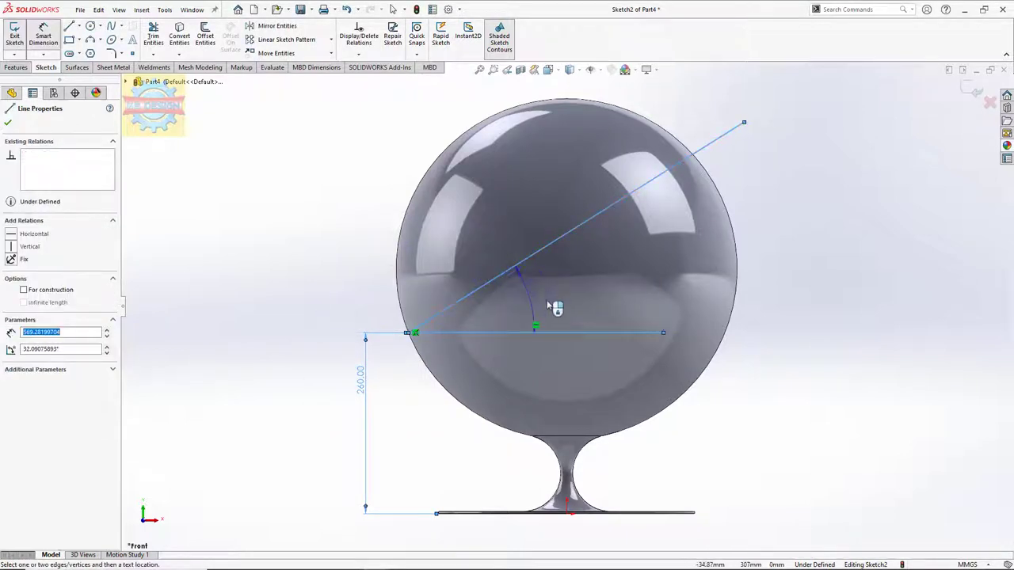
{"action": "left_click", "coordinate": [552, 305]}
{"action": "type", "text": "30"}
{"action": "key", "text": "Return"}
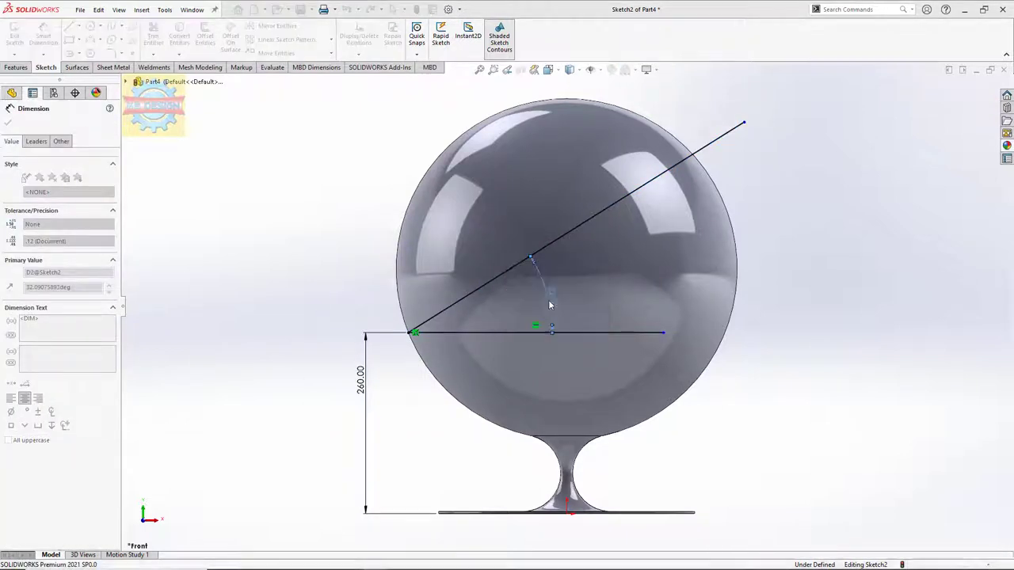
{"action": "key", "text": "Escape"}
Step: Extend the horizontal line beyond the sphere and convert it to construction geometry
{"action": "left_click_drag", "start_coordinate": [662, 332], "coordinate": [800, 333]}
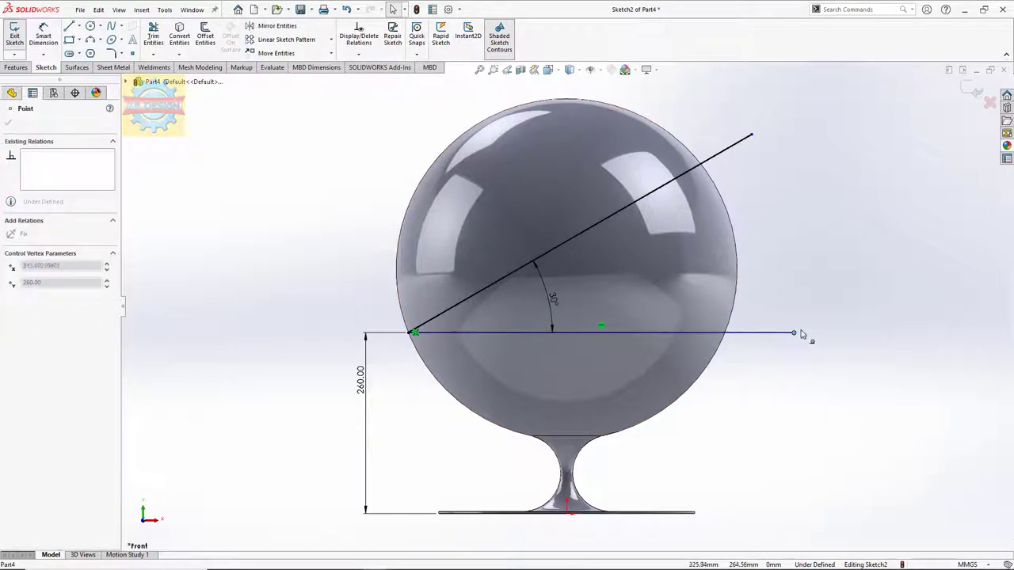
{"action": "left_click", "coordinate": [621, 332]}
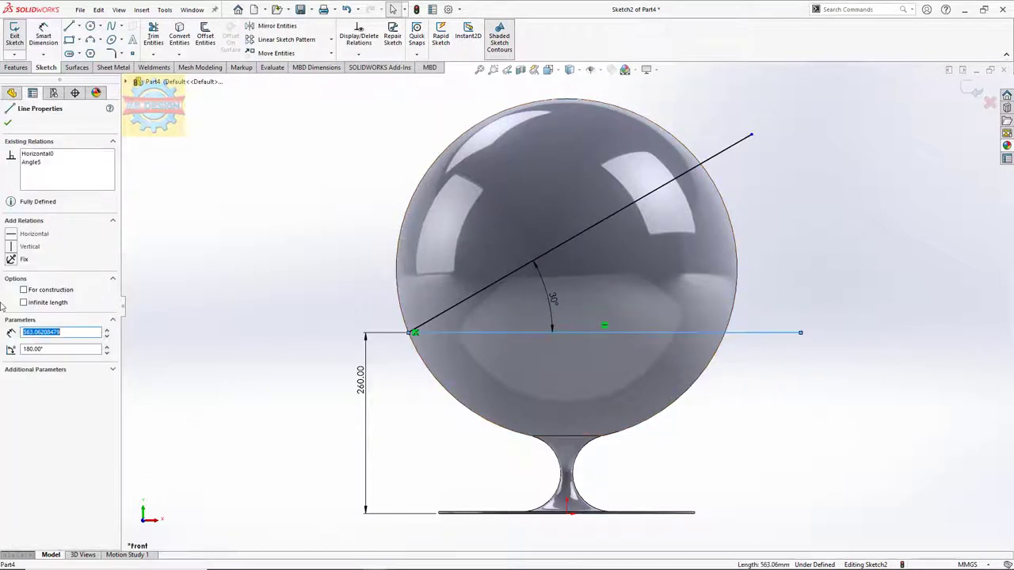
{"action": "left_click", "coordinate": [24, 290]}
{"action": "key", "text": "Escape"}
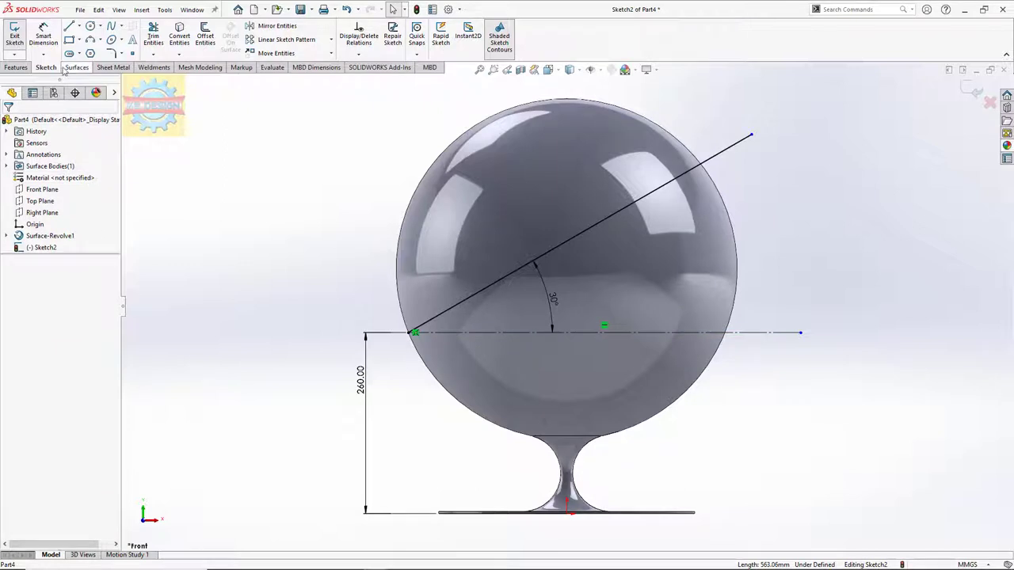
{"action": "left_click", "coordinate": [78, 67]}
{"action": "left_click", "coordinate": [374, 43]}
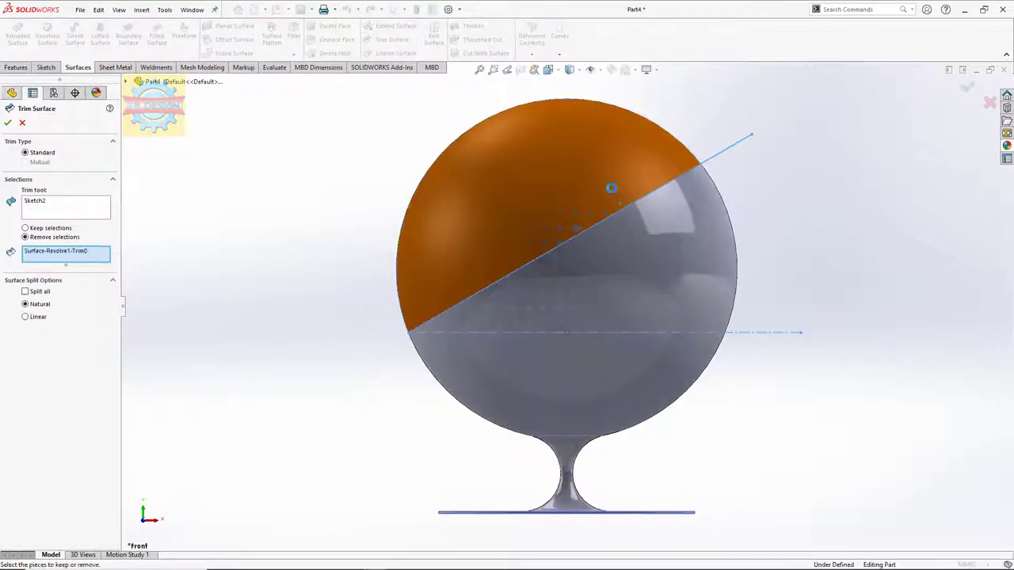
Step: Trim off the upper sphere piece and start Sketch3 on the Front Plane
{"action": "left_click", "coordinate": [612, 187]}
{"action": "left_click", "coordinate": [8, 123]}
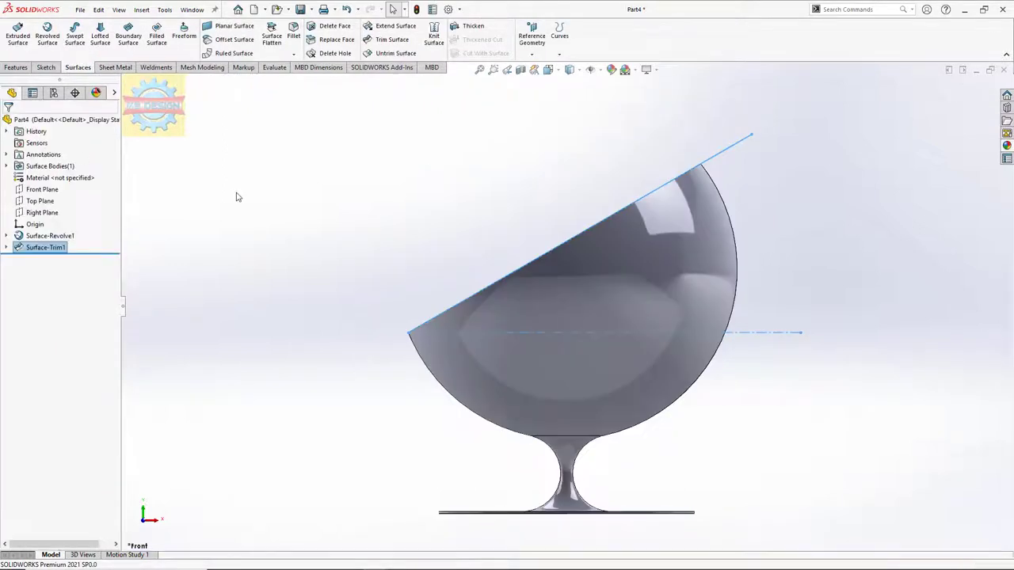
{"action": "left_click", "coordinate": [36, 188]}
{"action": "left_click", "coordinate": [46, 176]}
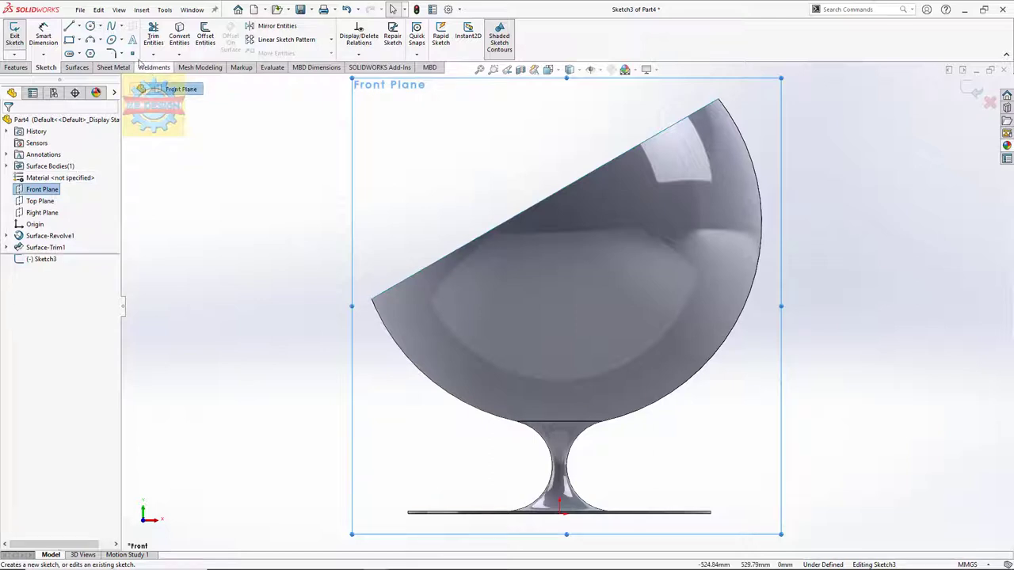
Step: Draw a corner rectangle across the lower chair for the seat band
{"action": "left_click", "coordinate": [71, 39]}
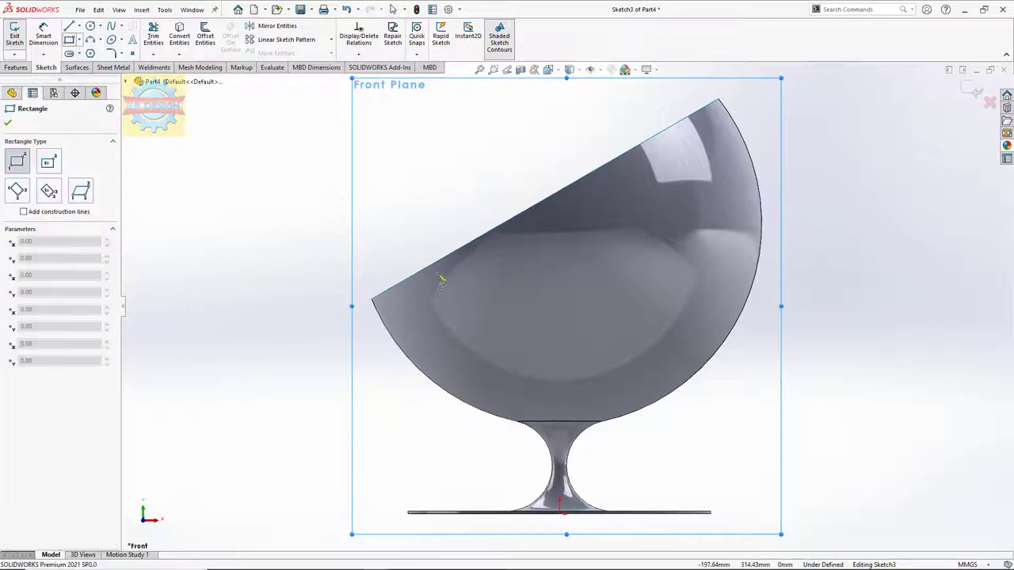
{"action": "left_click", "coordinate": [474, 367]}
{"action": "left_click", "coordinate": [745, 395]}
{"action": "key", "text": "Escape"}
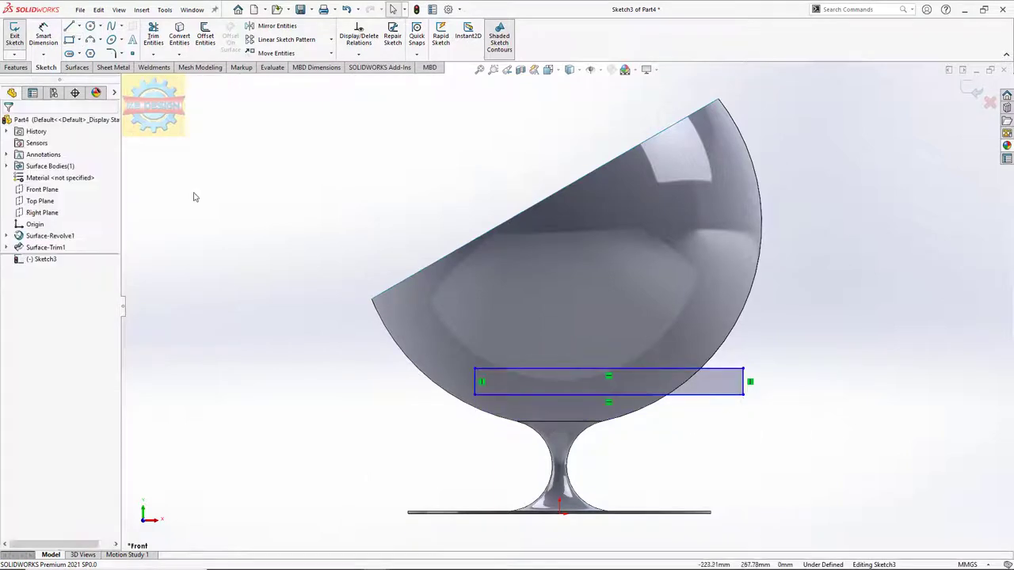
Step: Offset the shell's lower left edge 10 mm inward as an arc
{"action": "left_click", "coordinate": [206, 38]}
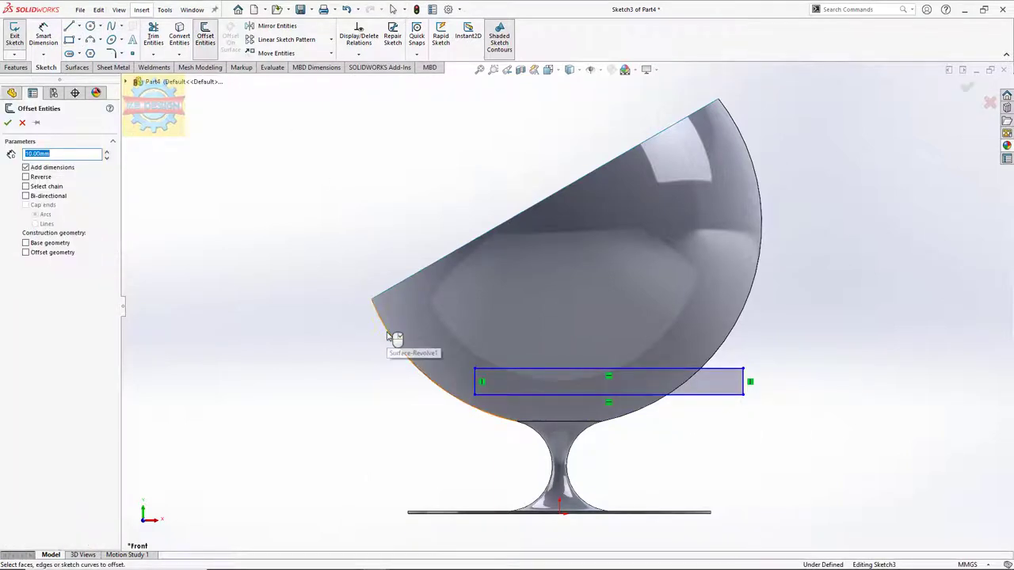
{"action": "left_click", "coordinate": [388, 336]}
{"action": "left_click", "coordinate": [31, 177]}
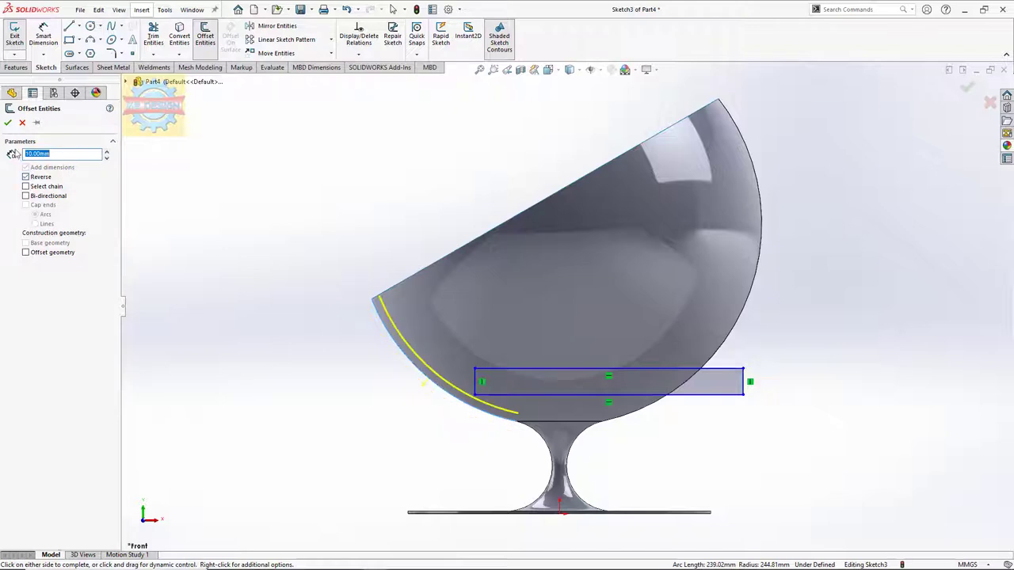
{"action": "left_click", "coordinate": [8, 123]}
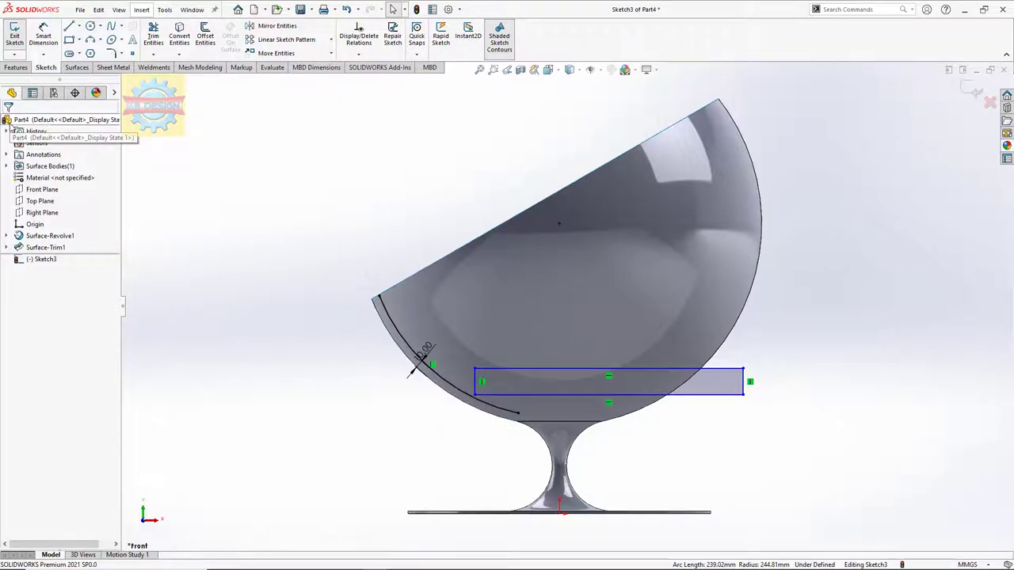
Step: Extend the band's top and bottom lines to the arc, delete its left side, and trim the arc's lower tail
{"action": "left_click", "coordinate": [153, 54]}
{"action": "left_click", "coordinate": [173, 80]}
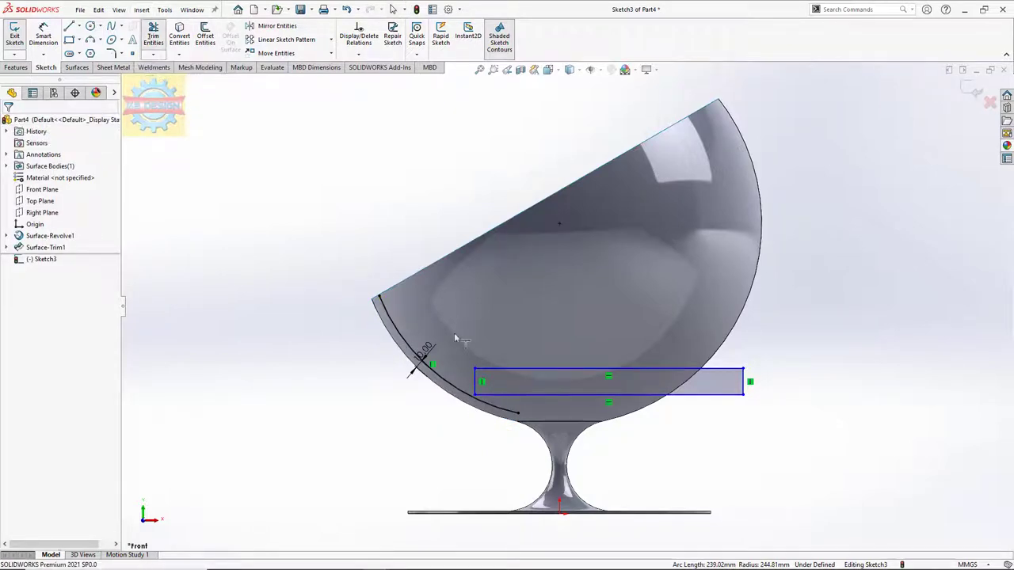
{"action": "left_click", "coordinate": [487, 397]}
{"action": "left_click", "coordinate": [489, 370]}
{"action": "key", "text": "Escape"}
{"action": "left_click", "coordinate": [476, 381]}
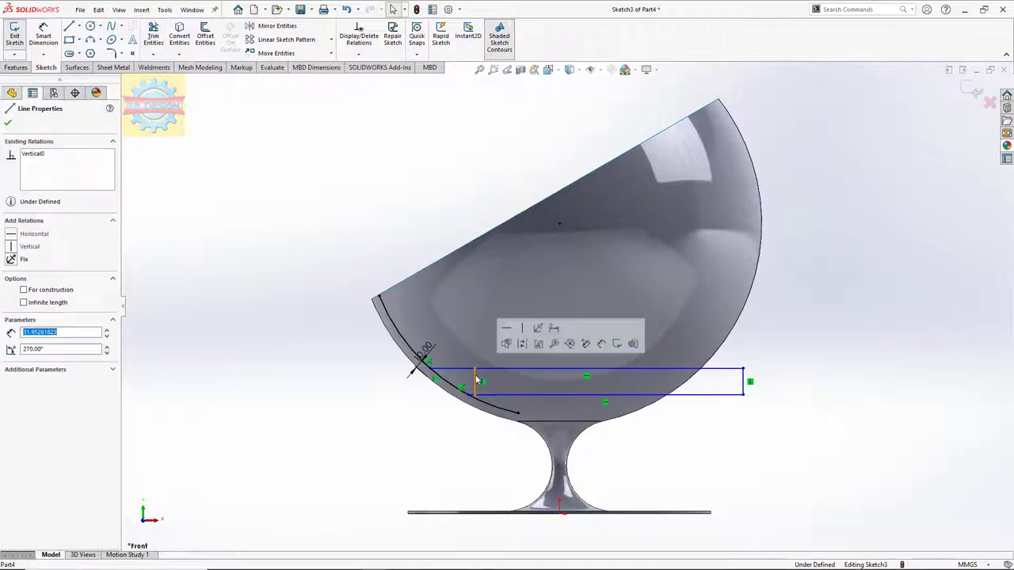
{"action": "key", "text": "Delete"}
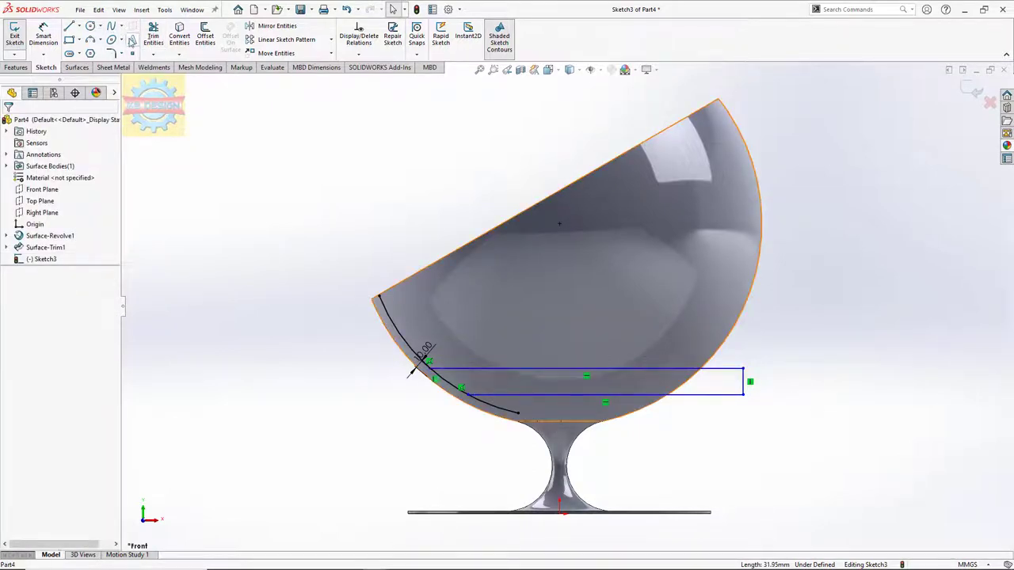
{"action": "left_click", "coordinate": [152, 35]}
{"action": "left_click_drag", "start_coordinate": [389, 405], "coordinate": [493, 410]}
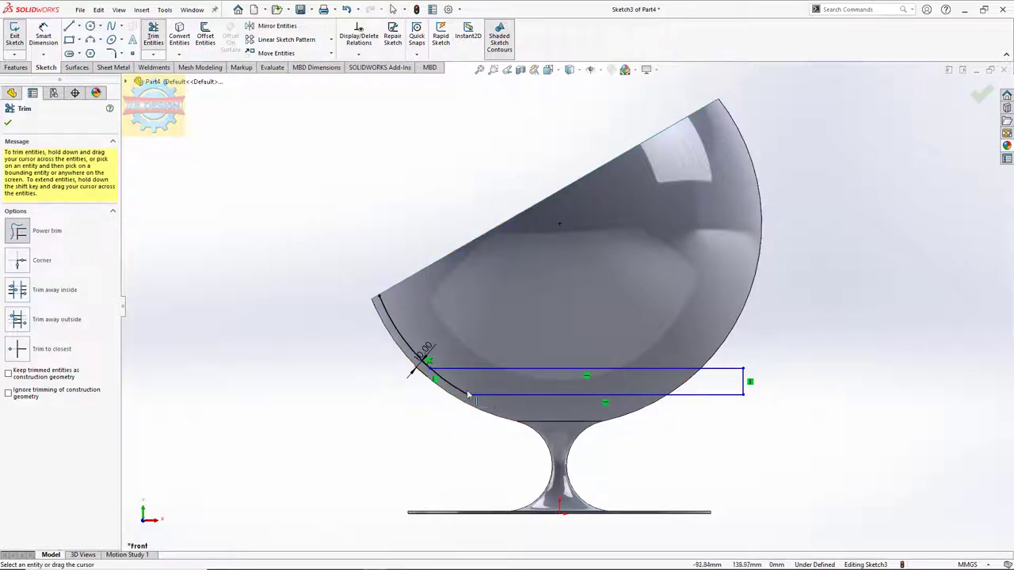
{"action": "key", "text": "Escape"}
Step: Dimension the band 23.5 mm above the bowl's bottom edge and 55 mm tall
{"action": "left_click", "coordinate": [46, 41]}
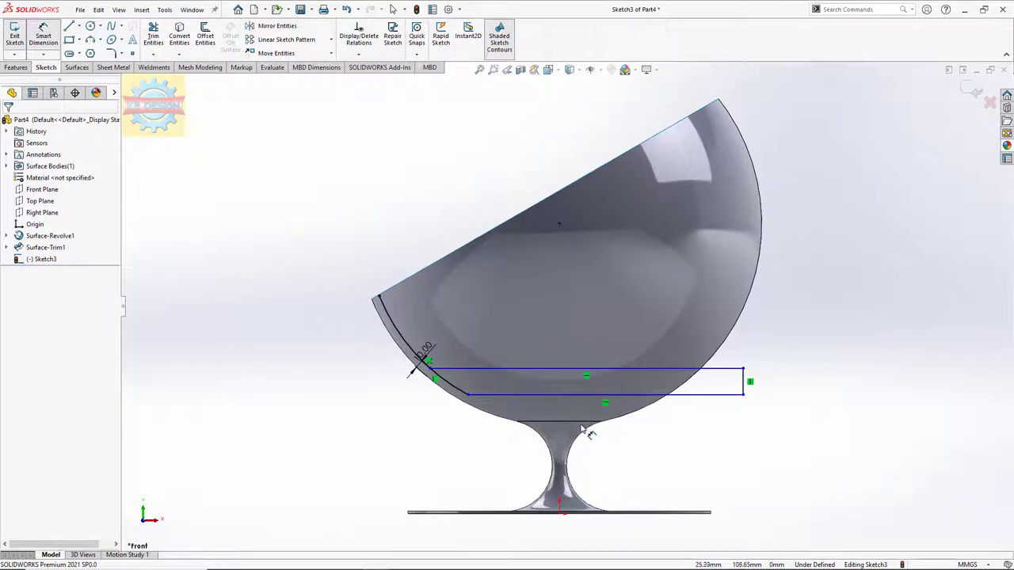
{"action": "left_click", "coordinate": [587, 424]}
{"action": "left_click", "coordinate": [626, 401]}
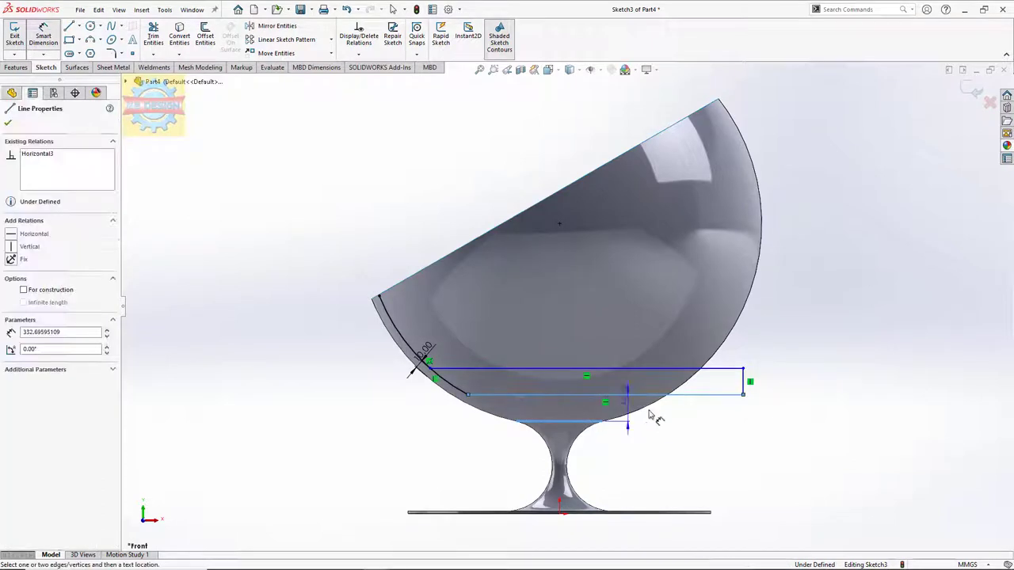
{"action": "left_click", "coordinate": [697, 433]}
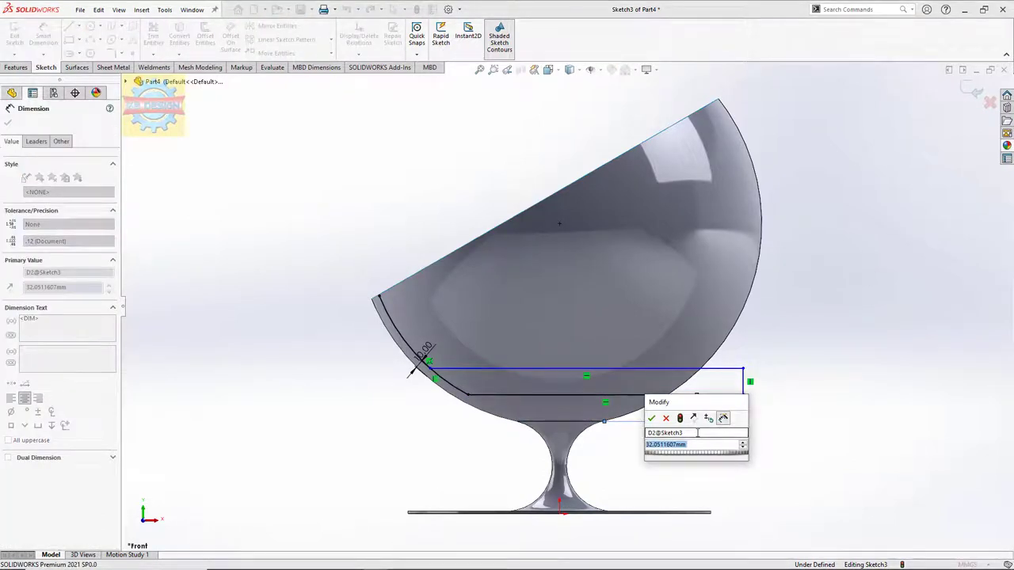
{"action": "type", "text": "23.5"}
{"action": "key", "text": "Return"}
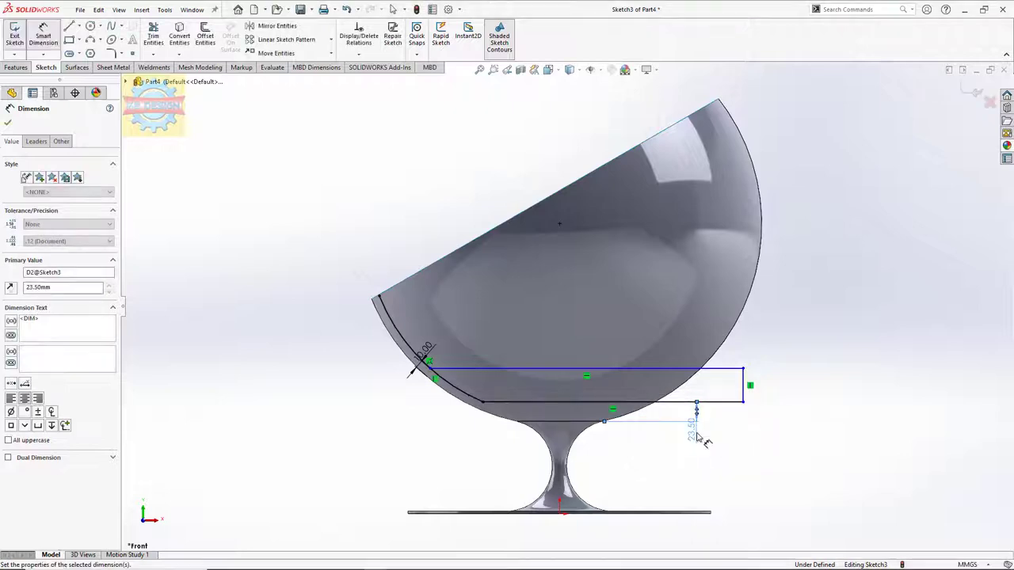
{"action": "left_click", "coordinate": [745, 386]}
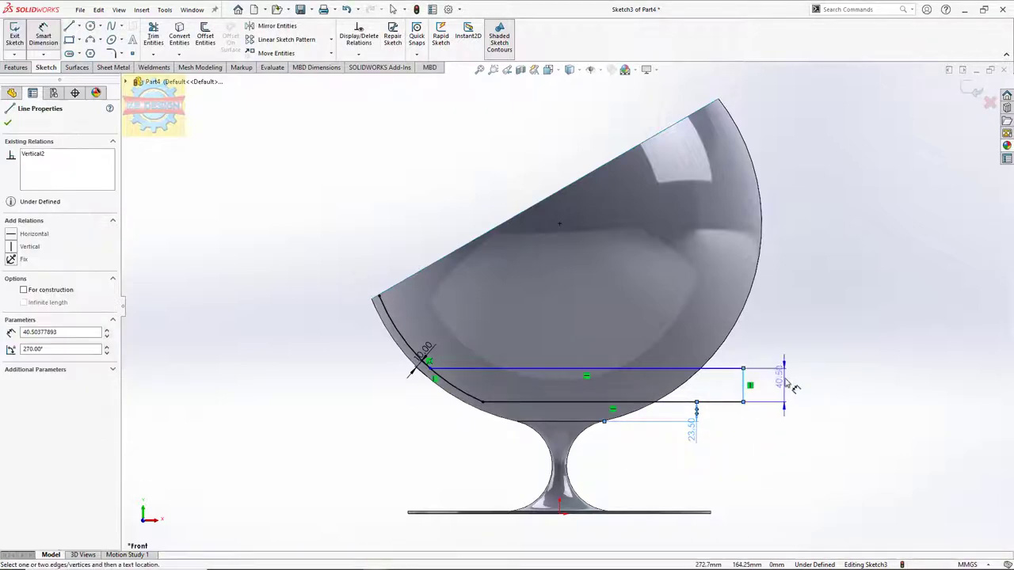
{"action": "left_click", "coordinate": [788, 382]}
{"action": "type", "text": "55"}
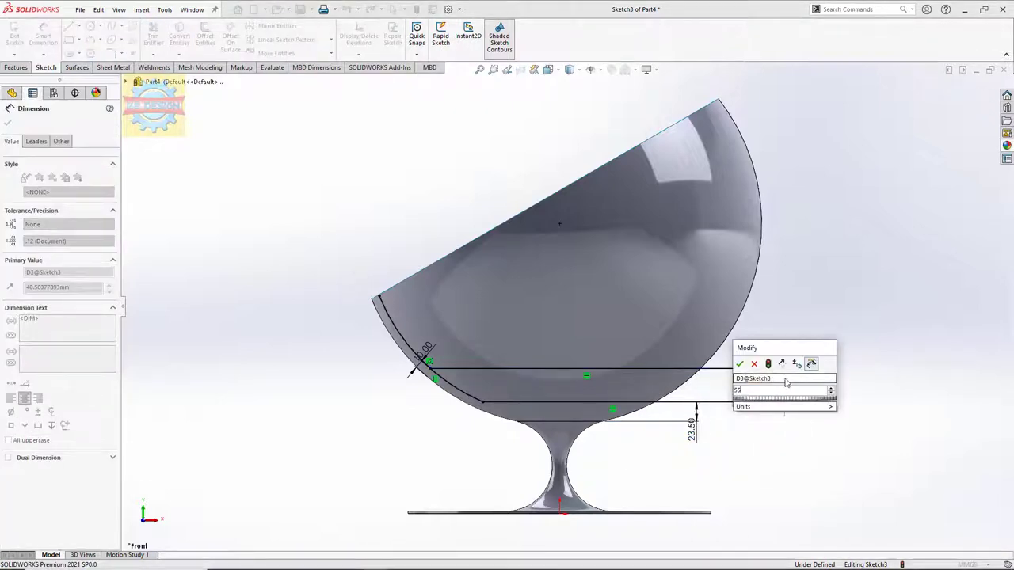
{"action": "key", "text": "Return"}
{"action": "key", "text": "Escape"}
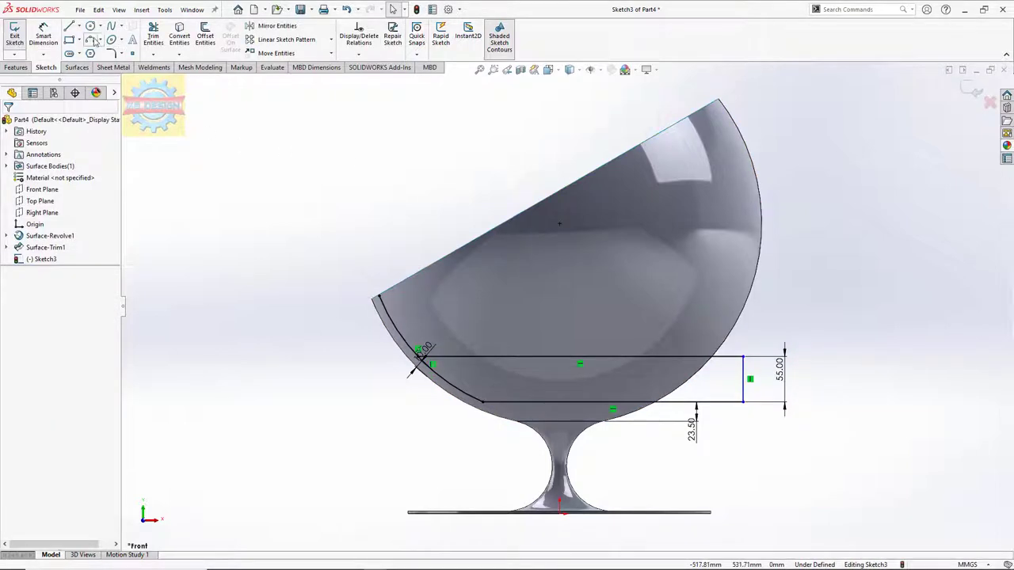
Step: Cancel the rectangle tool and begin another Offset Entities operation
{"action": "left_click", "coordinate": [69, 40]}
{"action": "key", "text": "Escape"}
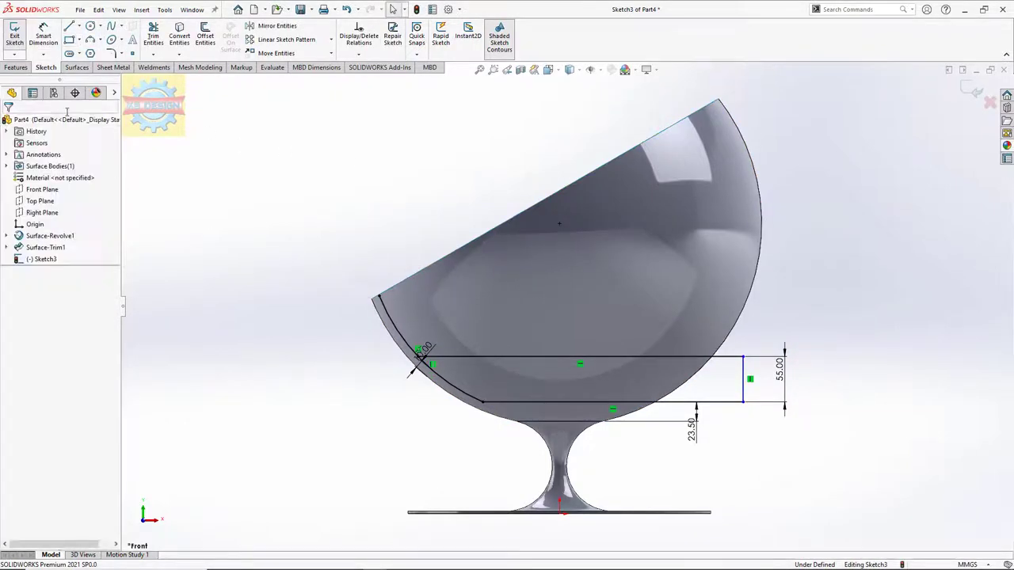
{"action": "left_click", "coordinate": [204, 36]}
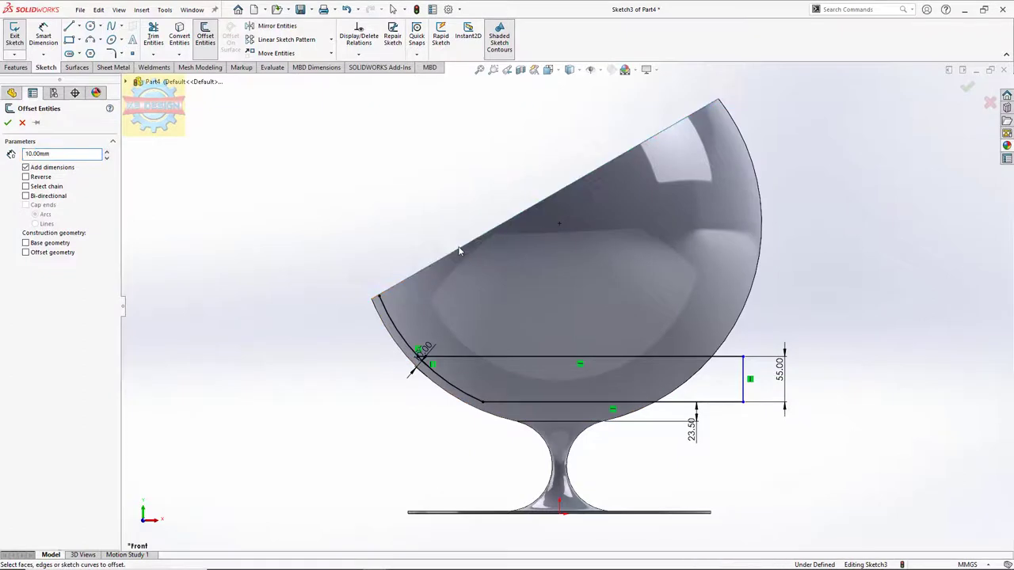
Step: Offset the chair's diagonal top edge 30 mm inward
{"action": "left_click", "coordinate": [459, 248]}
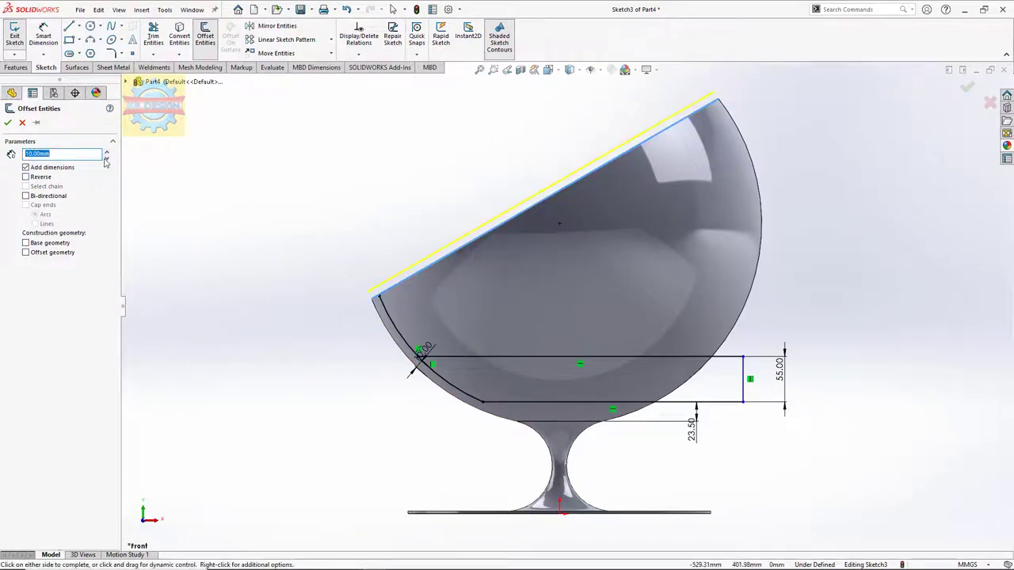
{"action": "type", "text": "30"}
{"action": "key", "text": "Return"}
{"action": "left_click", "coordinate": [26, 177]}
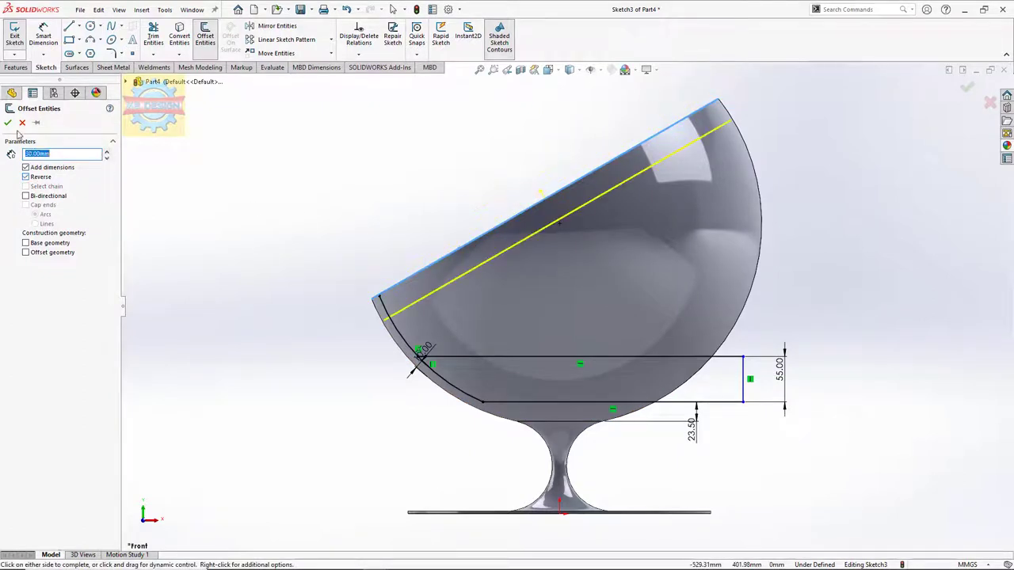
{"action": "left_click", "coordinate": [9, 123]}
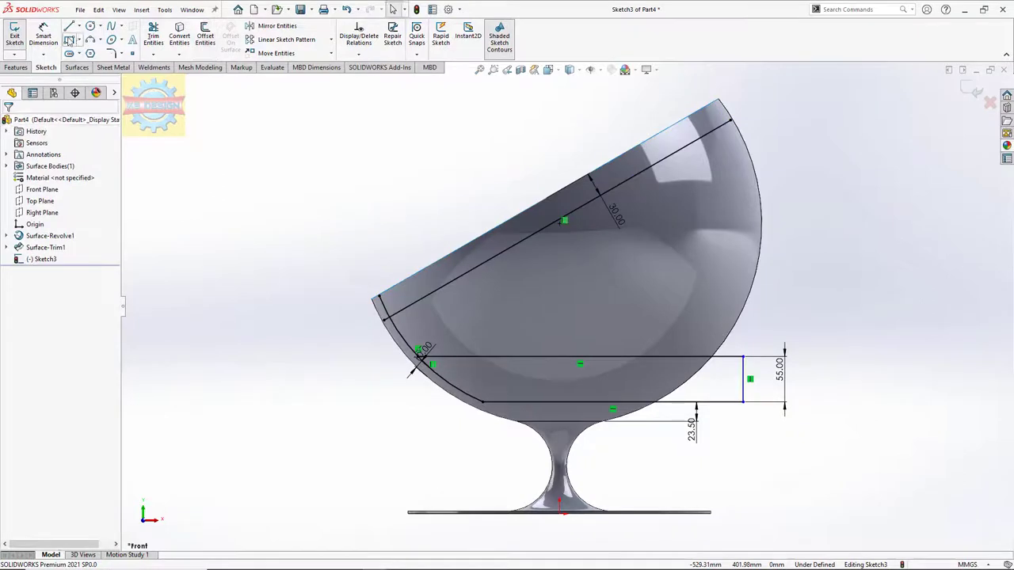
Step: Draw a slot rectangle inside the shell and dimension its height to 55 mm
{"action": "left_click", "coordinate": [69, 40]}
{"action": "left_click", "coordinate": [459, 288]}
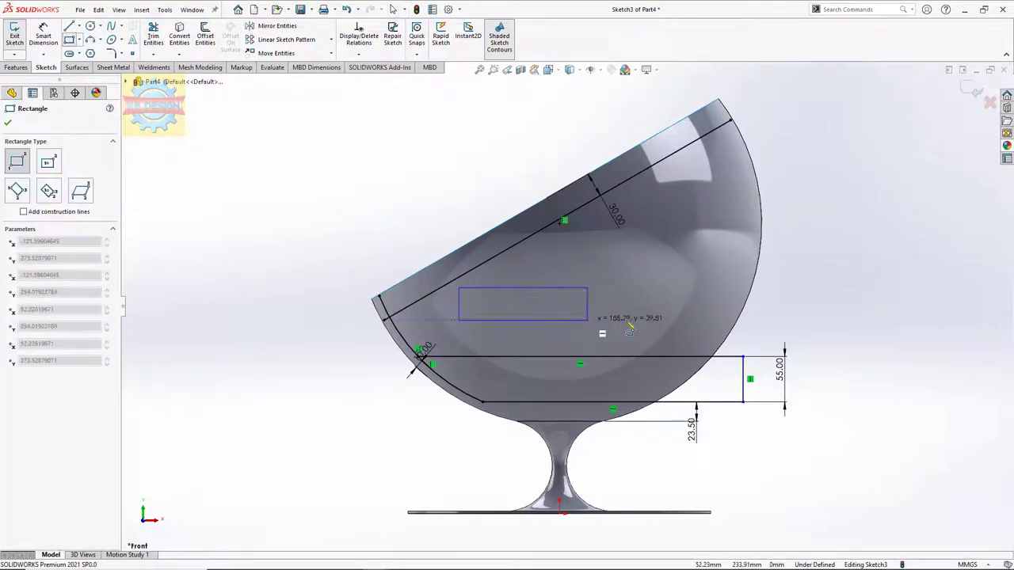
{"action": "left_click", "coordinate": [715, 312]}
{"action": "key", "text": "Escape"}
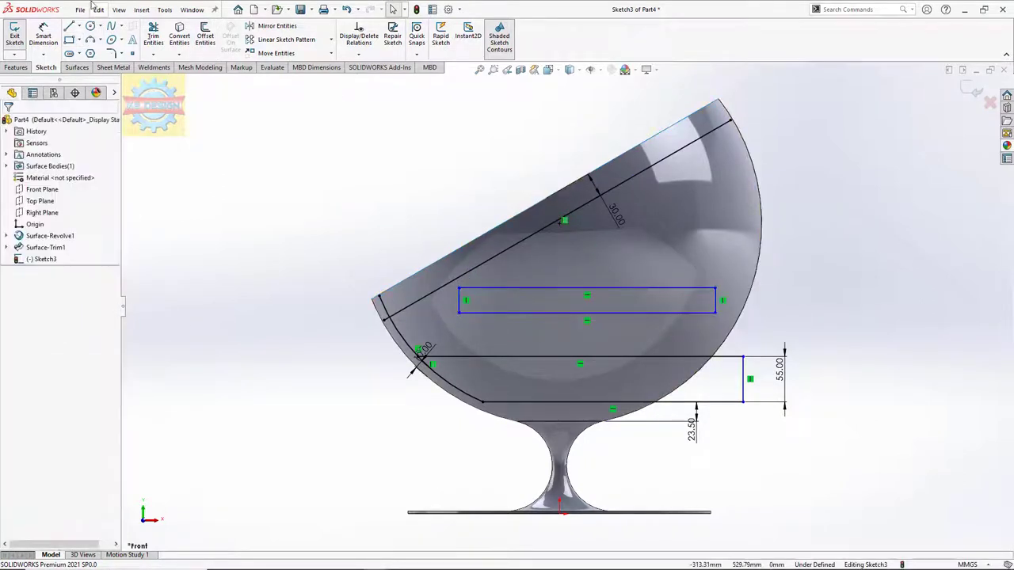
{"action": "left_click", "coordinate": [59, 40]}
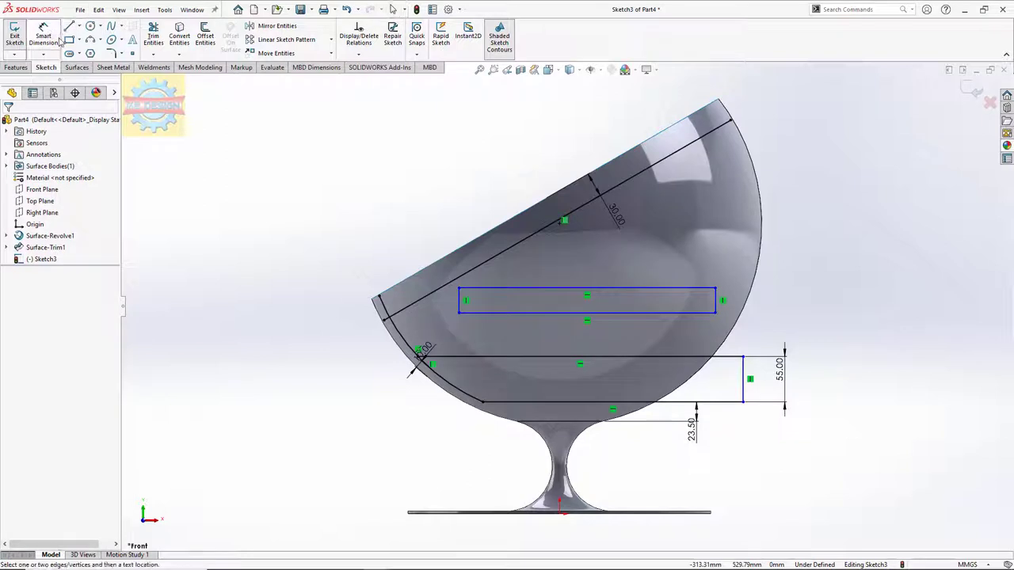
{"action": "left_click", "coordinate": [716, 299]}
{"action": "left_click", "coordinate": [824, 311]}
{"action": "type", "text": "55"}
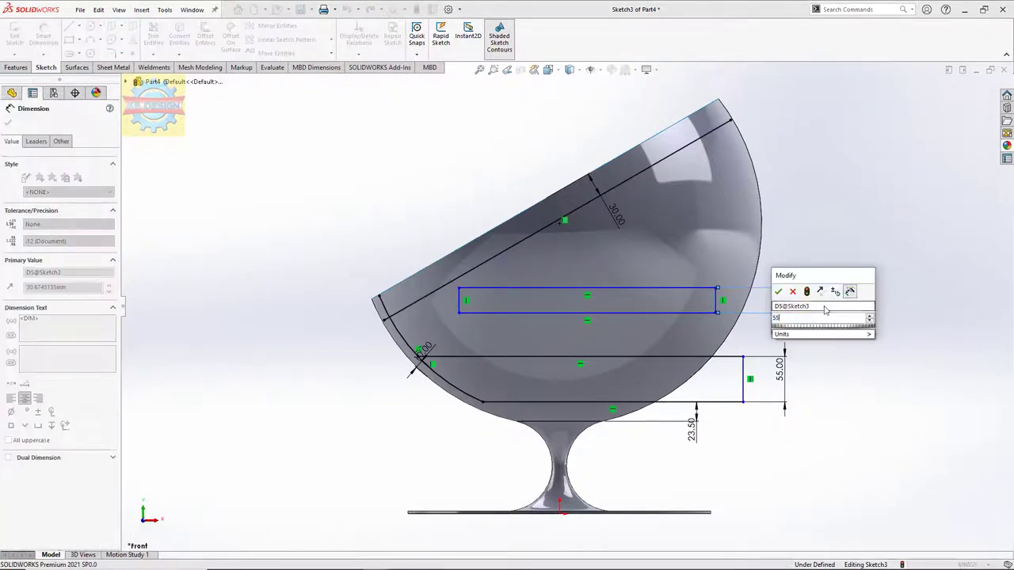
{"action": "key", "text": "Return"}
{"action": "key", "text": "Escape"}
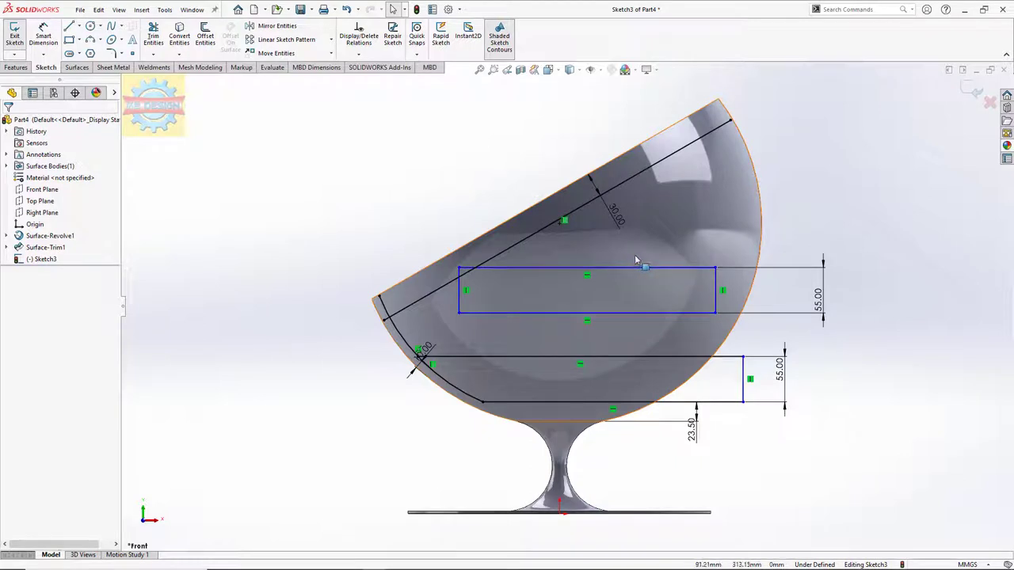
Step: Draw two more slot rectangles higher up the shell, the top one near the rim
{"action": "left_click", "coordinate": [70, 40]}
{"action": "left_click", "coordinate": [595, 220]}
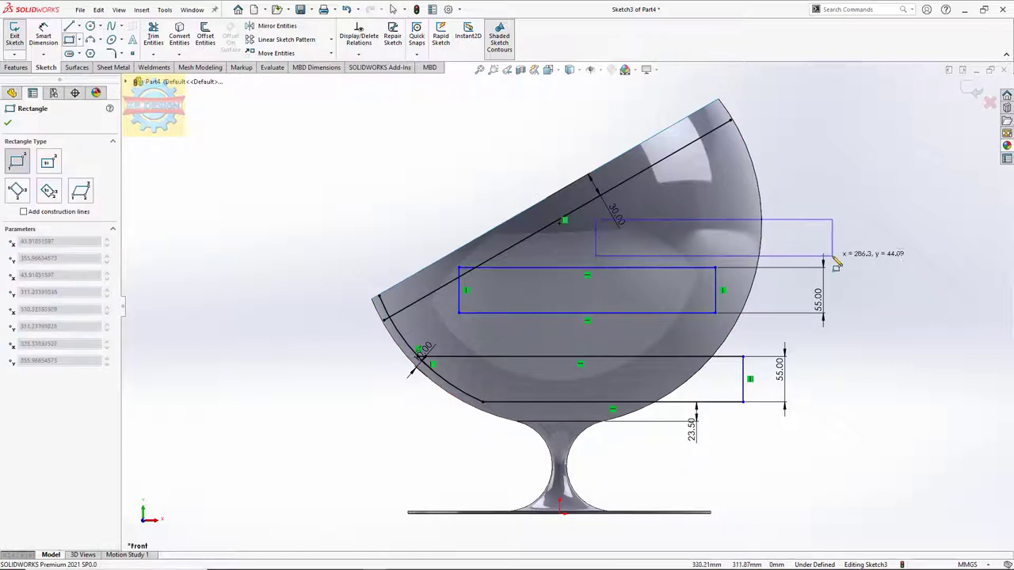
{"action": "left_click", "coordinate": [828, 249]}
{"action": "key", "text": "Escape"}
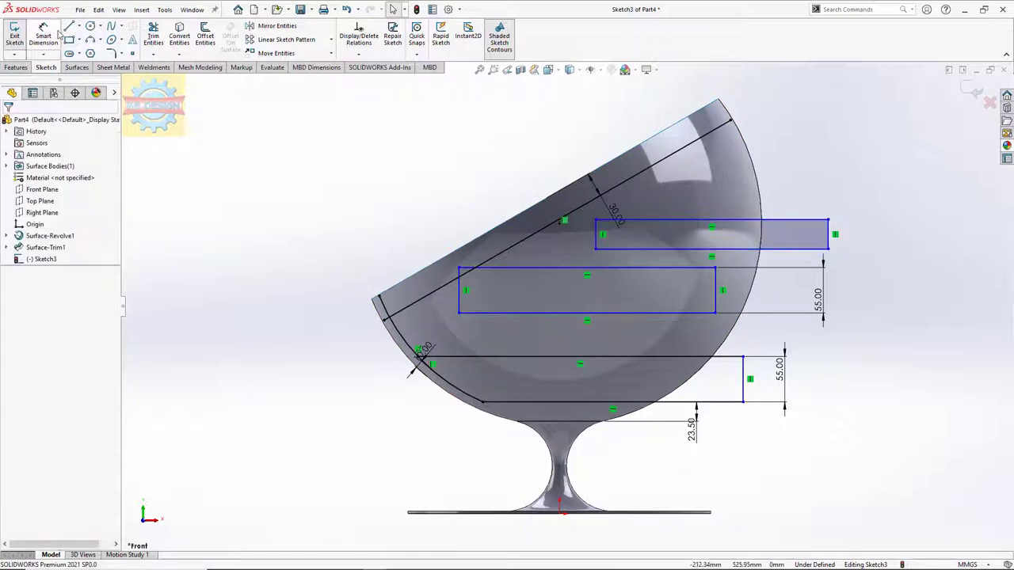
{"action": "left_click", "coordinate": [71, 39]}
{"action": "left_click", "coordinate": [690, 156]}
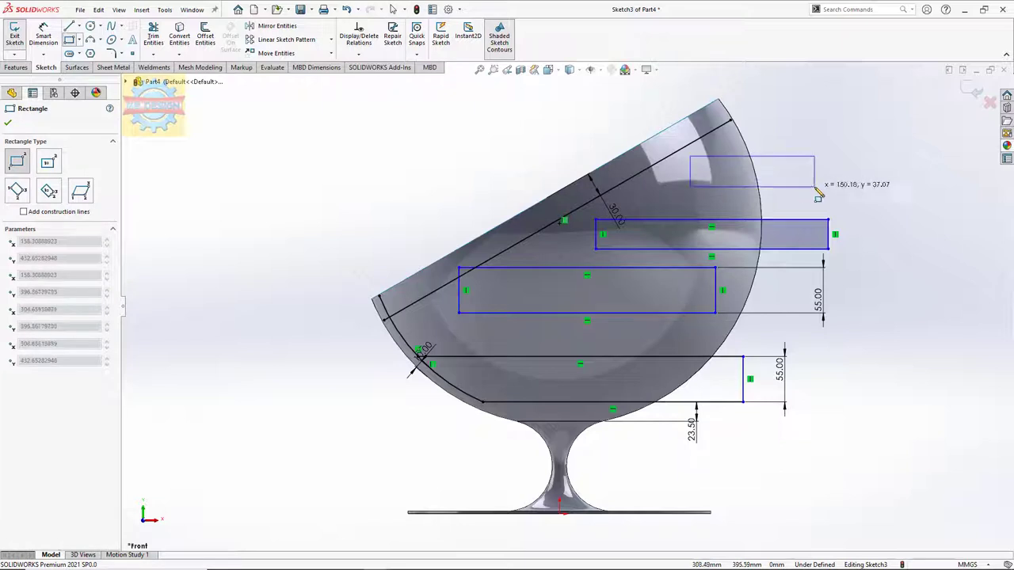
{"action": "left_click", "coordinate": [814, 187]}
{"action": "key", "text": "Escape"}
{"action": "left_click", "coordinate": [44, 30]}
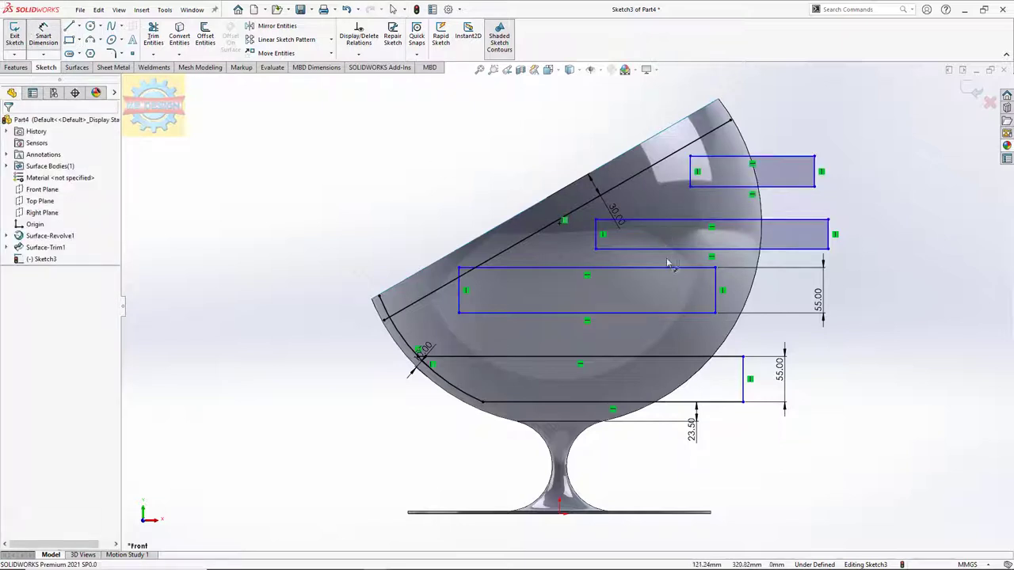
{"action": "left_click", "coordinate": [672, 313]}
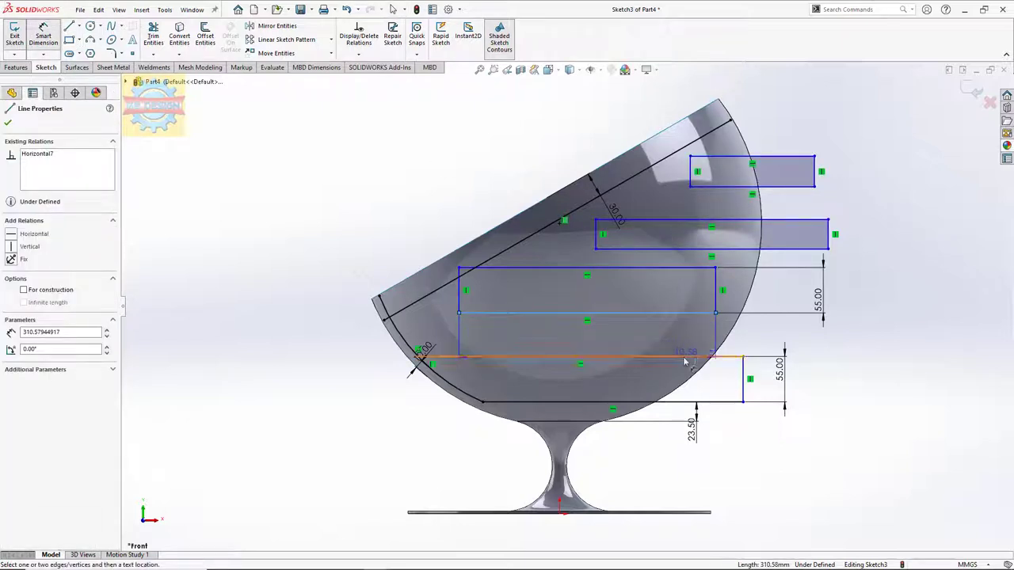
Step: Set 44 mm gaps between the lower slots and between the second and third slots
{"action": "left_click", "coordinate": [679, 356]}
{"action": "left_click", "coordinate": [870, 360]}
{"action": "type", "text": "44"}
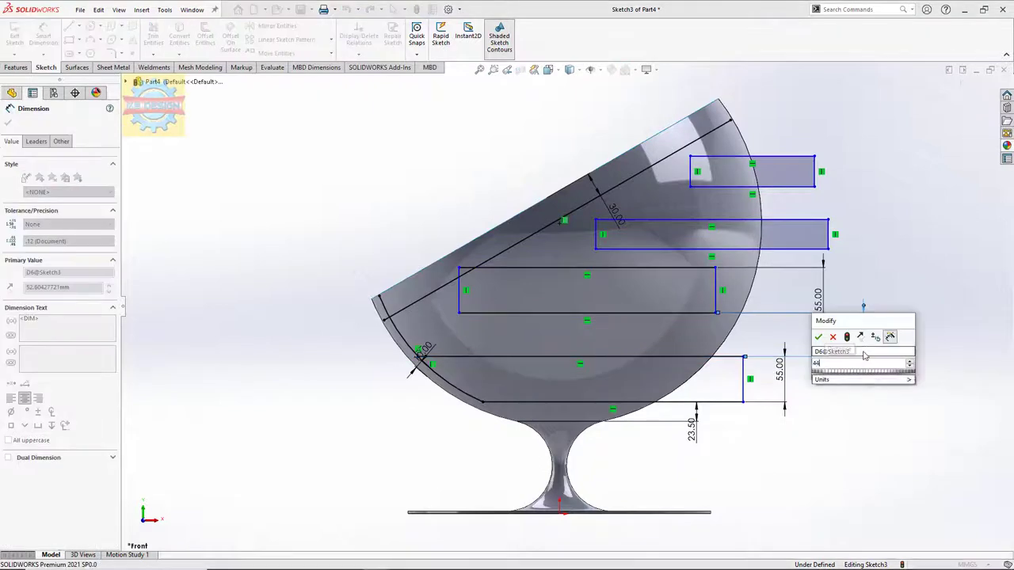
{"action": "key", "text": "Return"}
{"action": "left_click", "coordinate": [699, 250]}
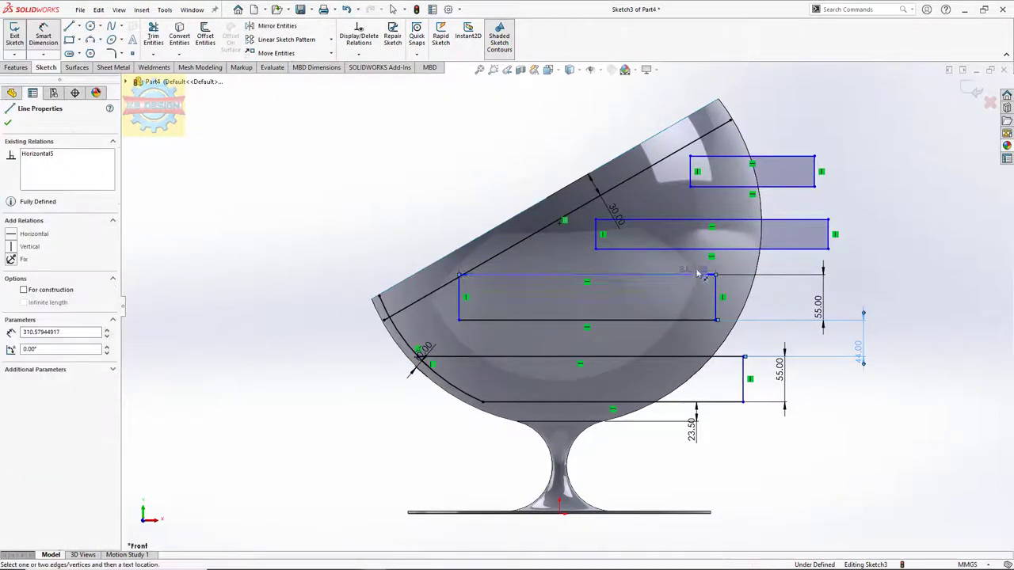
{"action": "left_click", "coordinate": [697, 275]}
{"action": "left_click", "coordinate": [894, 269]}
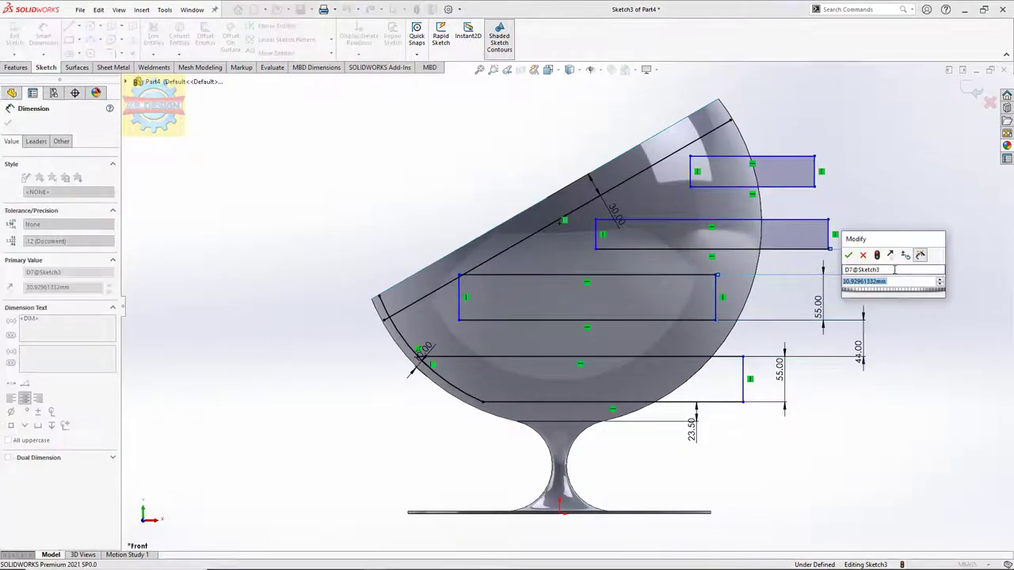
{"action": "type", "text": "44"}
{"action": "key", "text": "Return"}
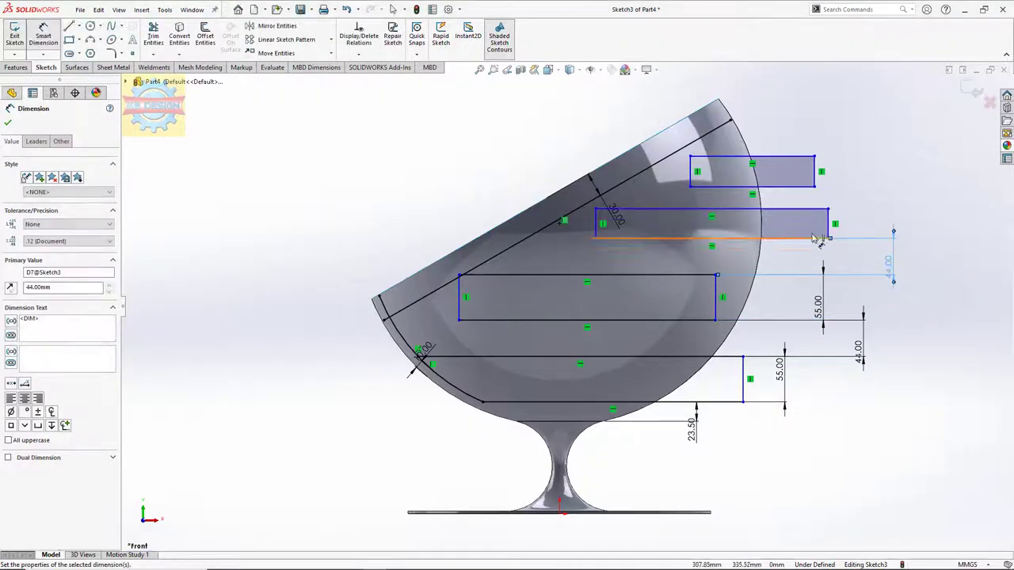
Step: Make the third slot 55 mm tall and space the top slot 44 mm above it
{"action": "left_click", "coordinate": [832, 227]}
{"action": "left_click", "coordinate": [885, 215]}
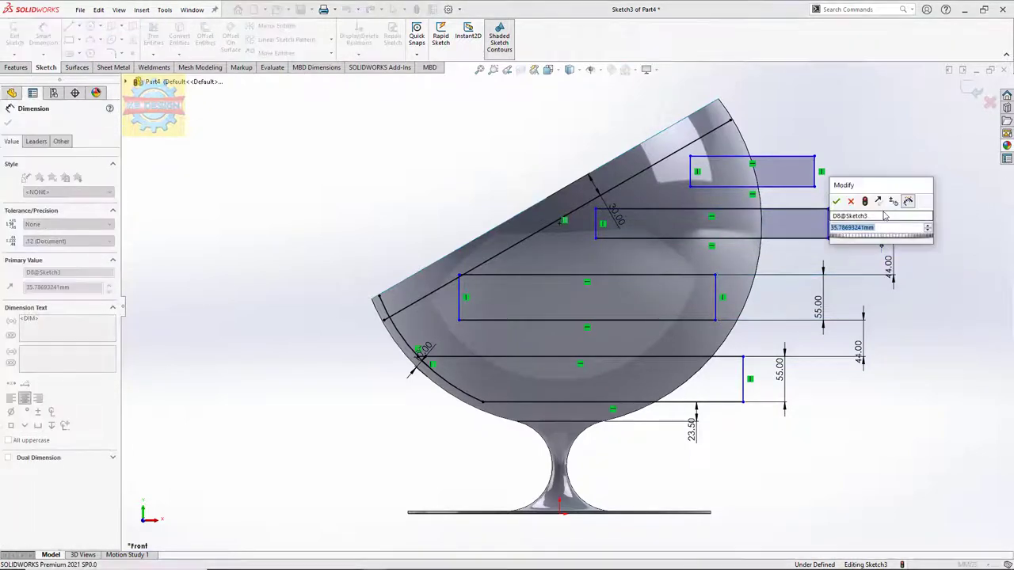
{"action": "type", "text": "5"}
{"action": "key", "text": "Return"}
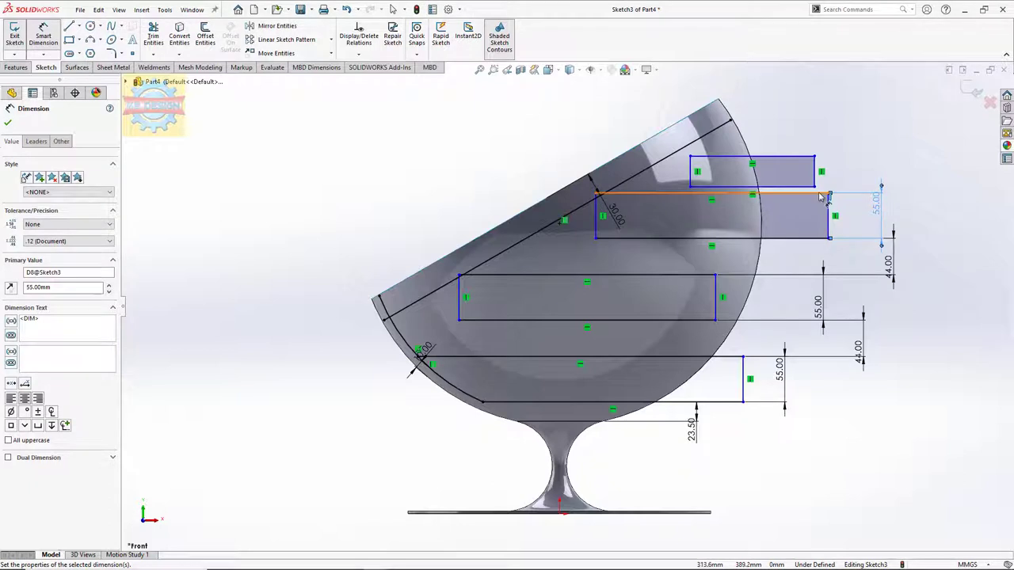
{"action": "left_click", "coordinate": [816, 191]}
{"action": "left_click", "coordinate": [812, 187]}
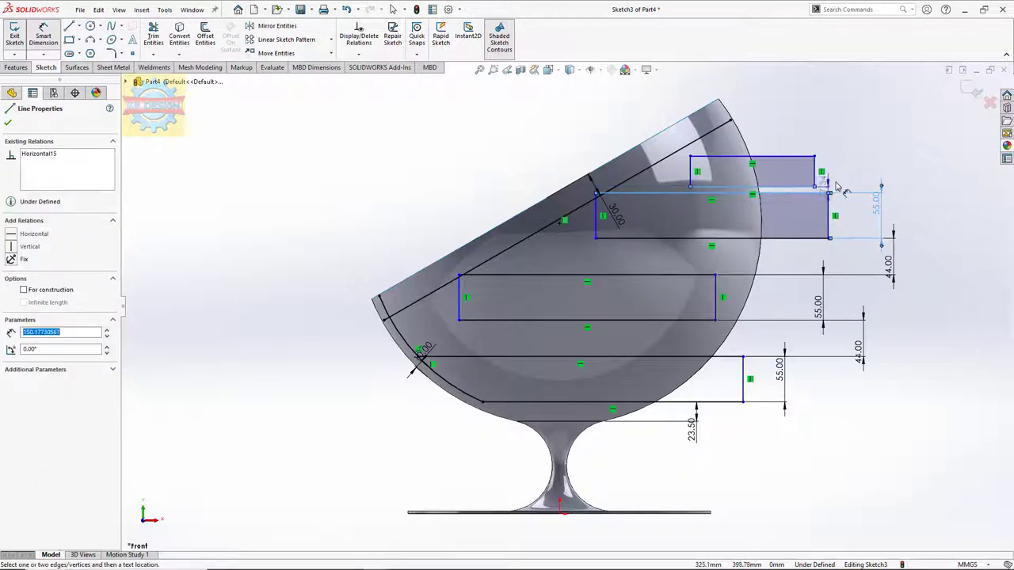
{"action": "left_click", "coordinate": [859, 179]}
{"action": "type", "text": "44"}
{"action": "key", "text": "Return"}
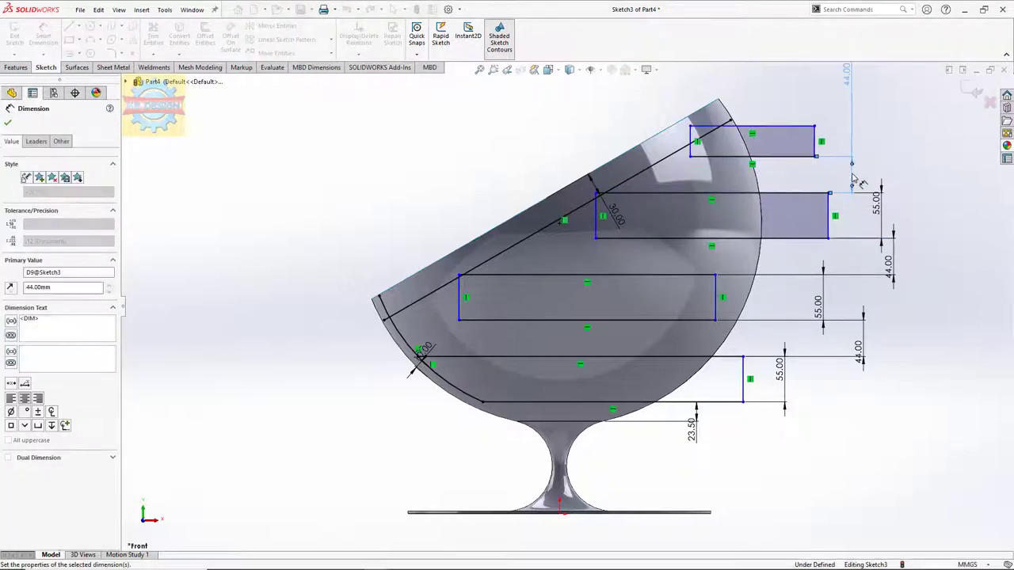
{"action": "left_click", "coordinate": [854, 181]}
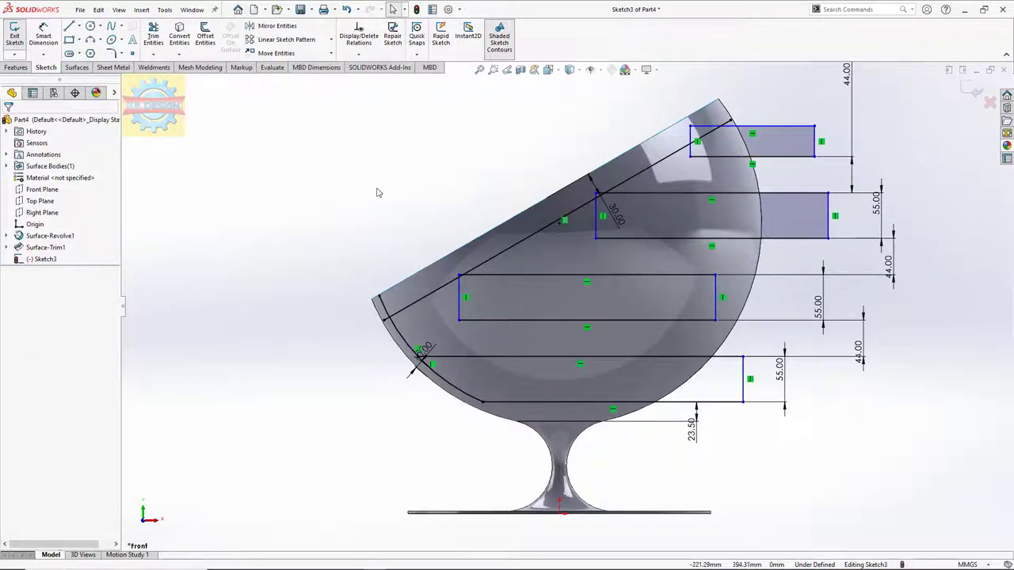
Step: Fit the whole chair sketch in view while toggling the Trim Entities tool
{"action": "scroll", "coordinate": [486, 323], "scroll_direction": "down", "scroll_amount": 2}
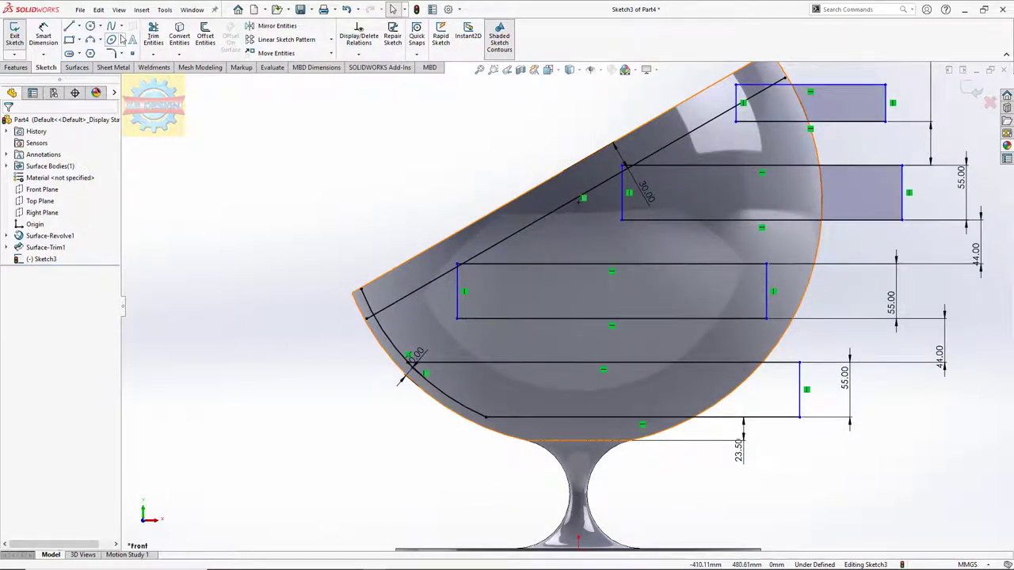
{"action": "left_click", "coordinate": [153, 35]}
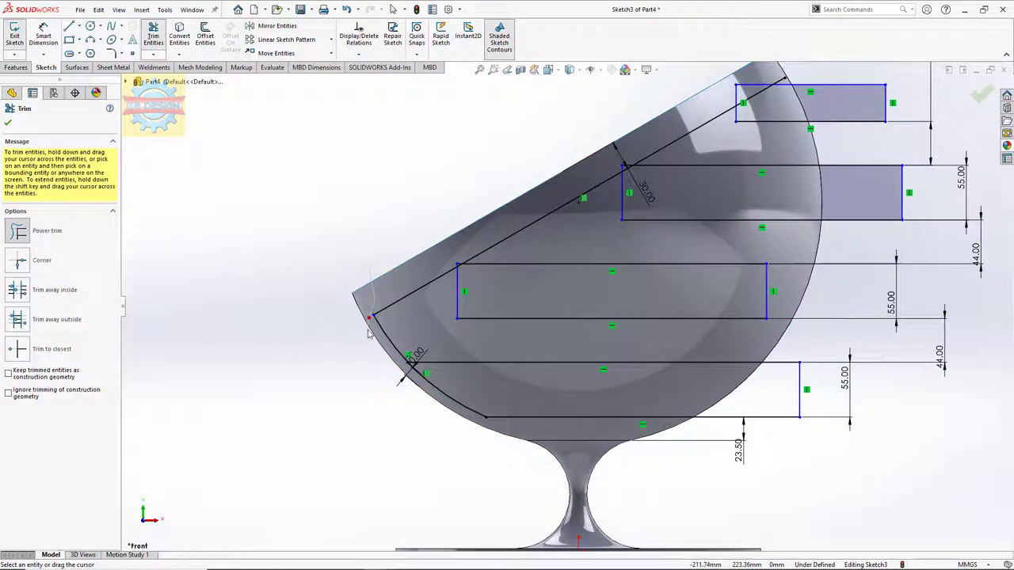
{"action": "key", "text": "Escape"}
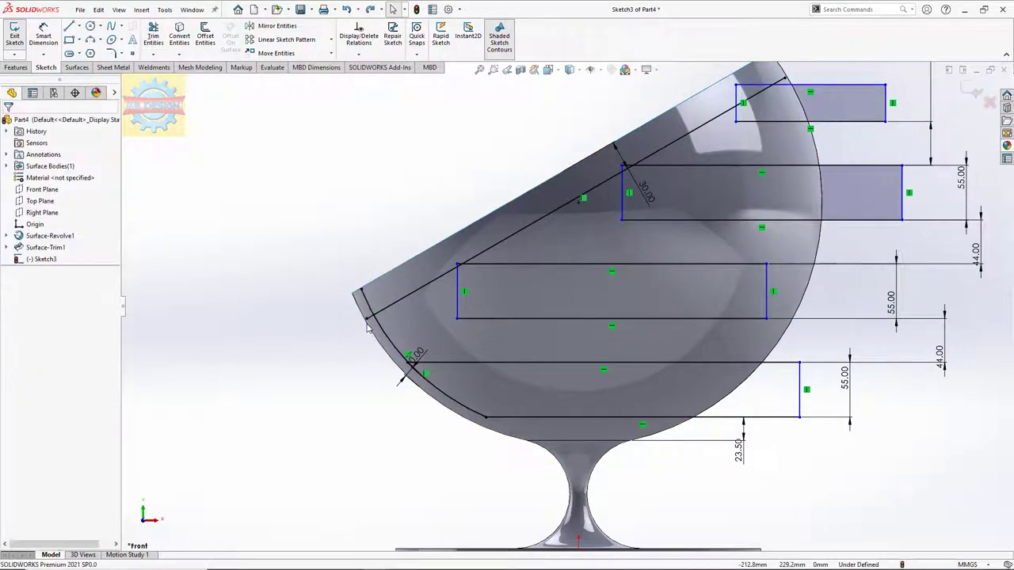
{"action": "left_click", "coordinate": [377, 328]}
{"action": "key", "text": "Escape"}
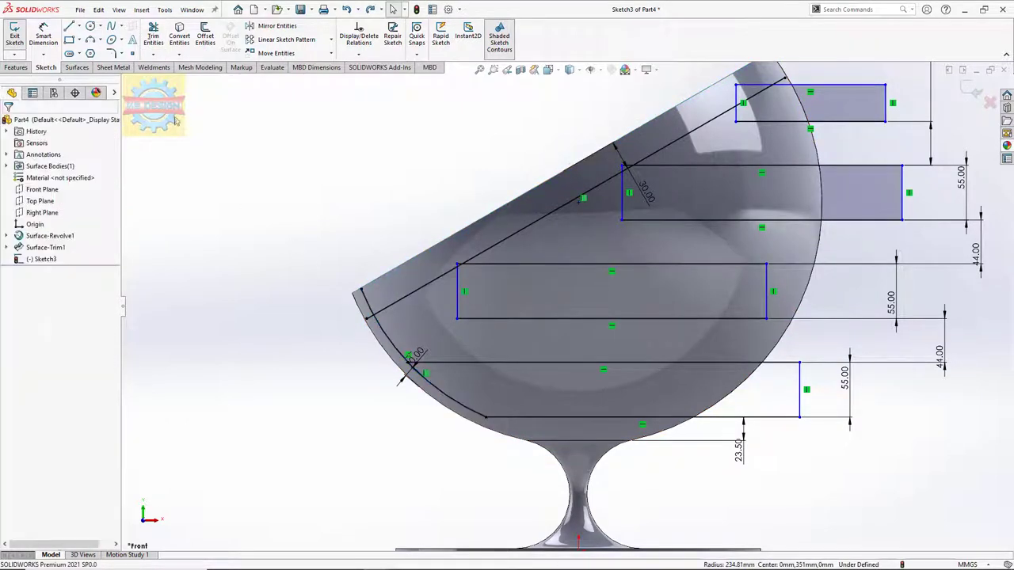
{"action": "left_click", "coordinate": [152, 35]}
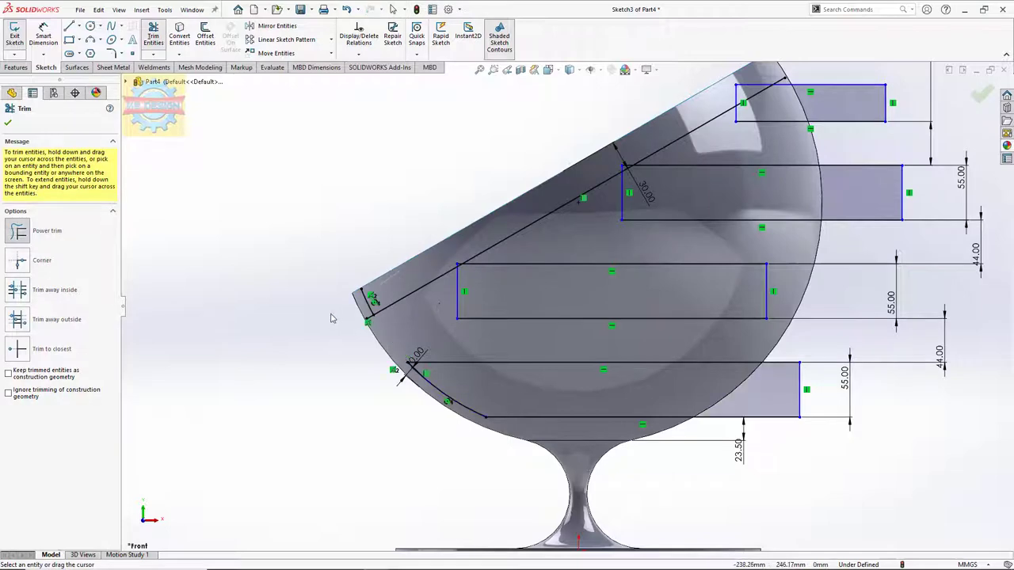
{"action": "left_click", "coordinate": [153, 36]}
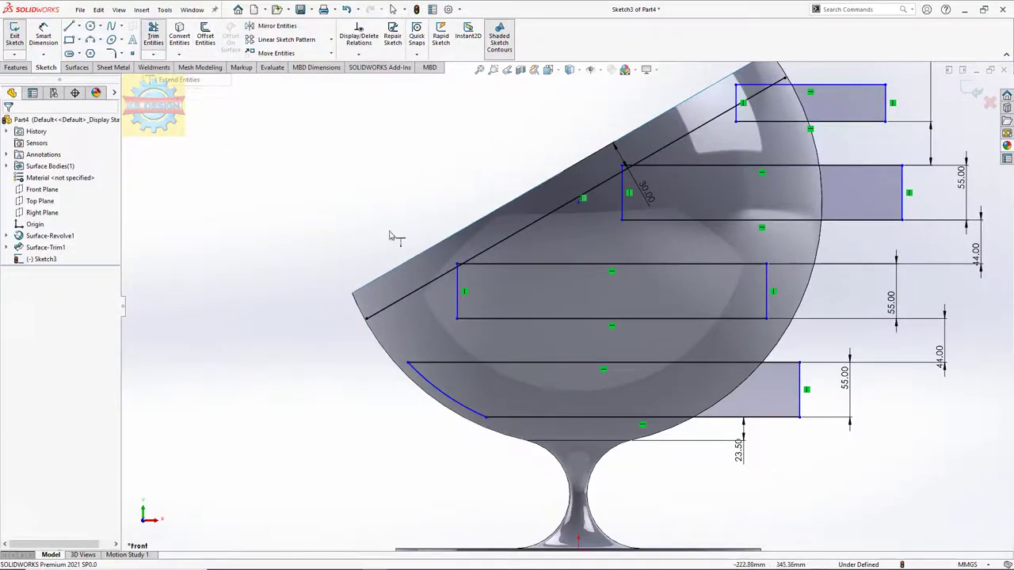
{"action": "scroll", "coordinate": [389, 320], "scroll_direction": "down", "scroll_amount": 3}
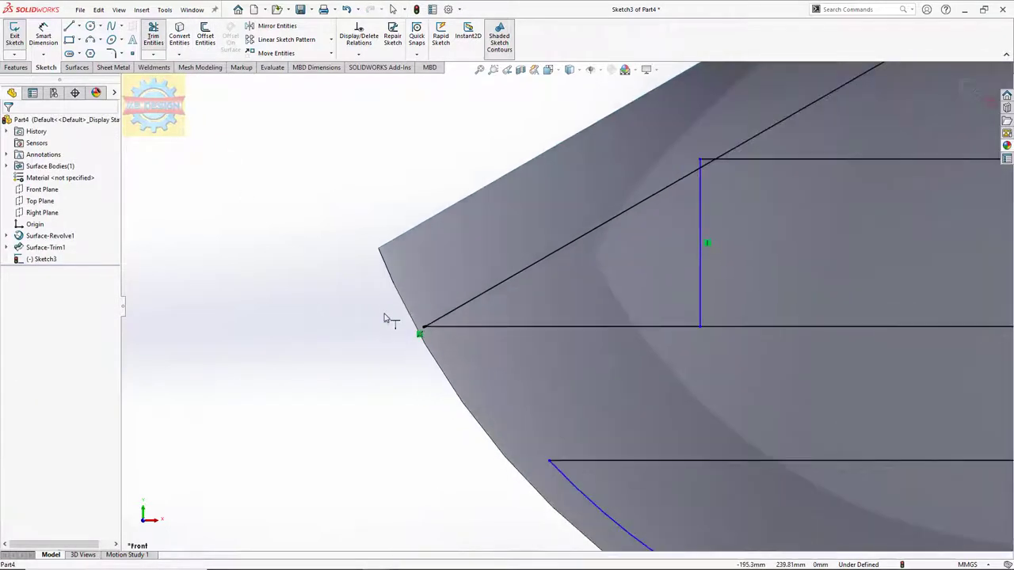
{"action": "scroll", "coordinate": [430, 335], "scroll_direction": "down", "scroll_amount": 3}
{"action": "left_click", "coordinate": [153, 35]}
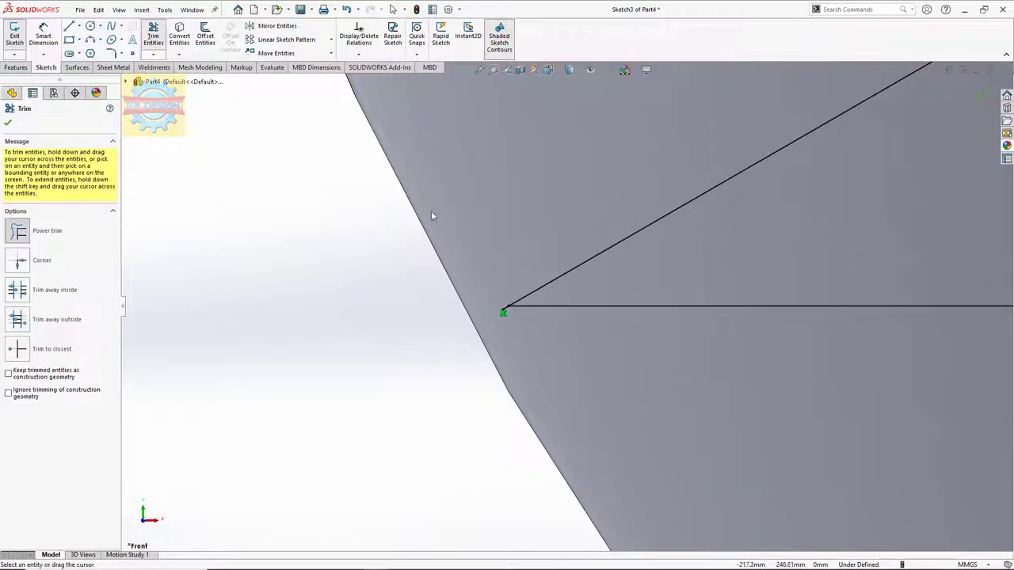
{"action": "key", "text": "f"}
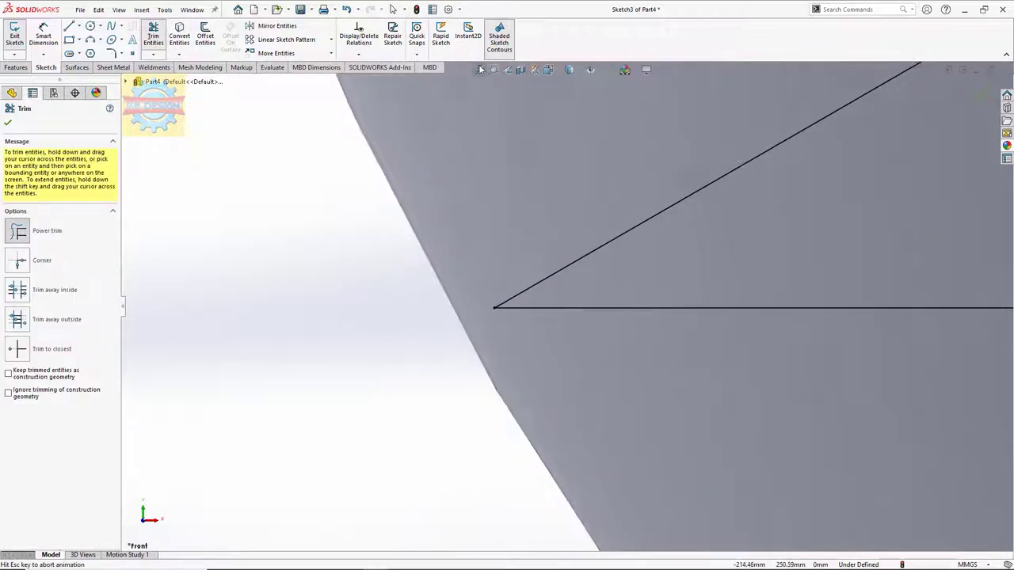
{"action": "scroll", "coordinate": [473, 271], "scroll_direction": "down", "scroll_amount": 3}
{"action": "scroll", "coordinate": [456, 289], "scroll_direction": "down", "scroll_amount": 3}
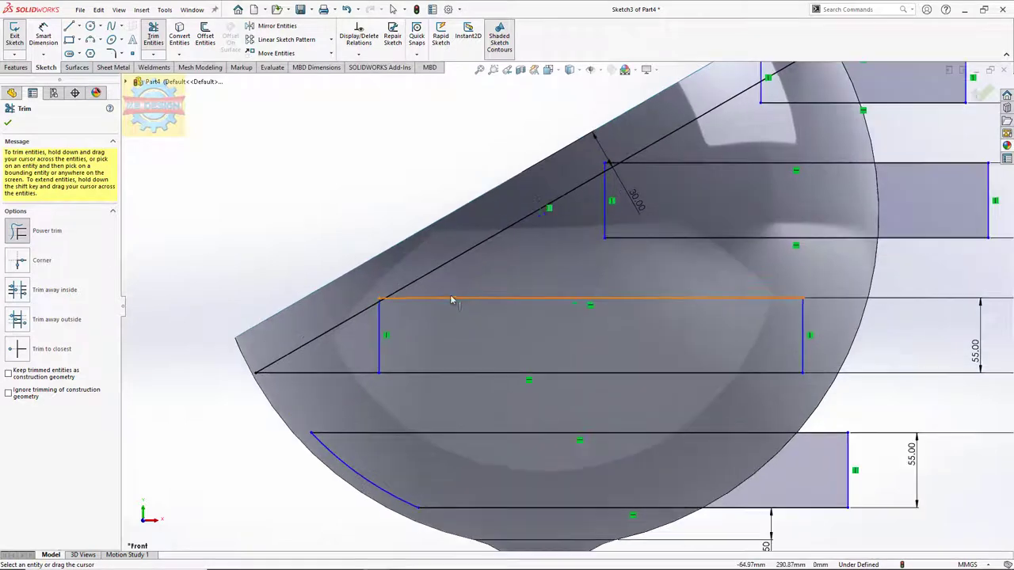
{"action": "key", "text": "Escape"}
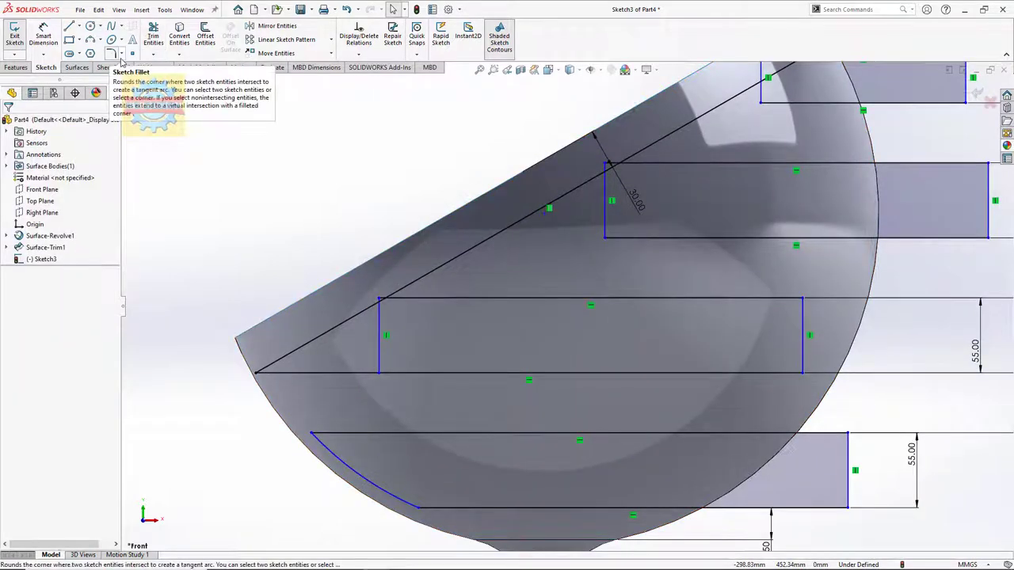
{"action": "left_click", "coordinate": [153, 36]}
{"action": "key", "text": "Escape"}
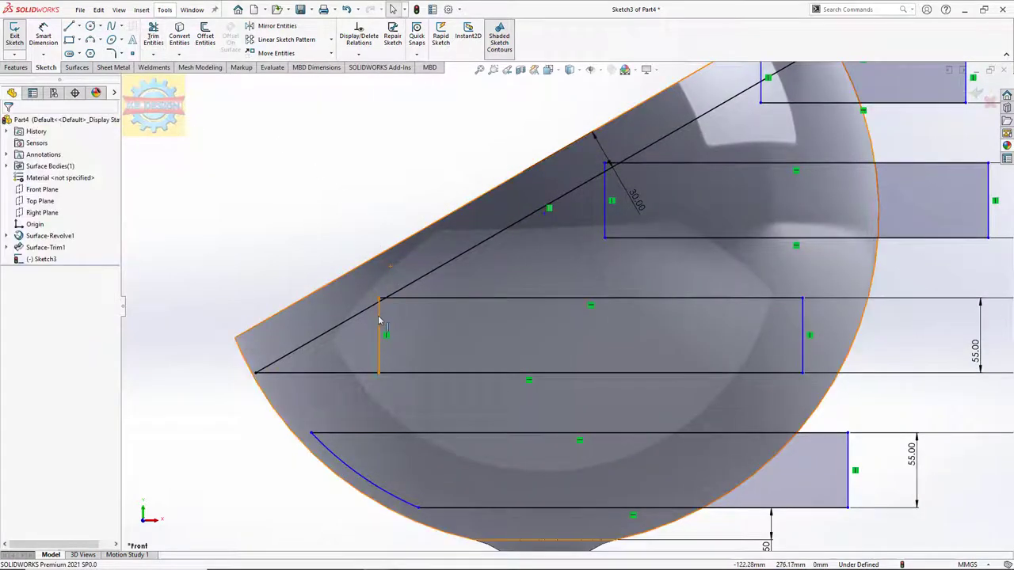
Step: Delete the middle slot's left side and trim the diagonal piece above the junction
{"action": "left_click", "coordinate": [378, 316]}
{"action": "key", "text": "Delete"}
{"action": "scroll", "coordinate": [378, 315], "scroll_direction": "down", "scroll_amount": 2}
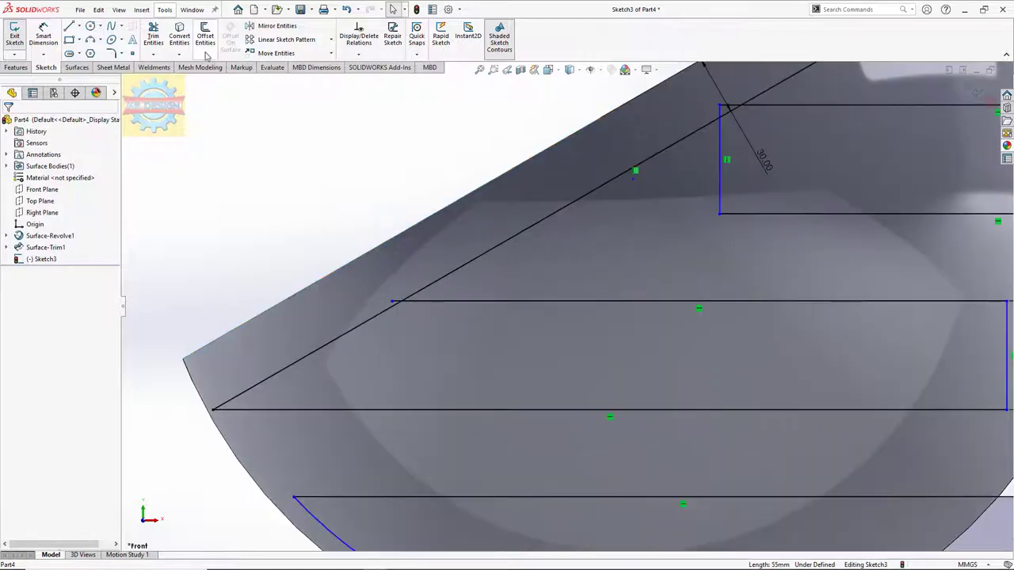
{"action": "key", "text": "t"}
{"action": "mouse_move", "coordinate": [388, 253]}
{"action": "left_mouse_down"}
{"action": "mouse_move", "coordinate": [395, 298]}
{"action": "mouse_move", "coordinate": [471, 280]}
{"action": "left_mouse_up"}
Step: Trim the diagonal between the middle junction and upper slot, then undo that trim
{"action": "scroll", "coordinate": [507, 269], "scroll_direction": "up", "scroll_amount": 3}
{"action": "scroll", "coordinate": [602, 237], "scroll_direction": "down", "scroll_amount": 2}
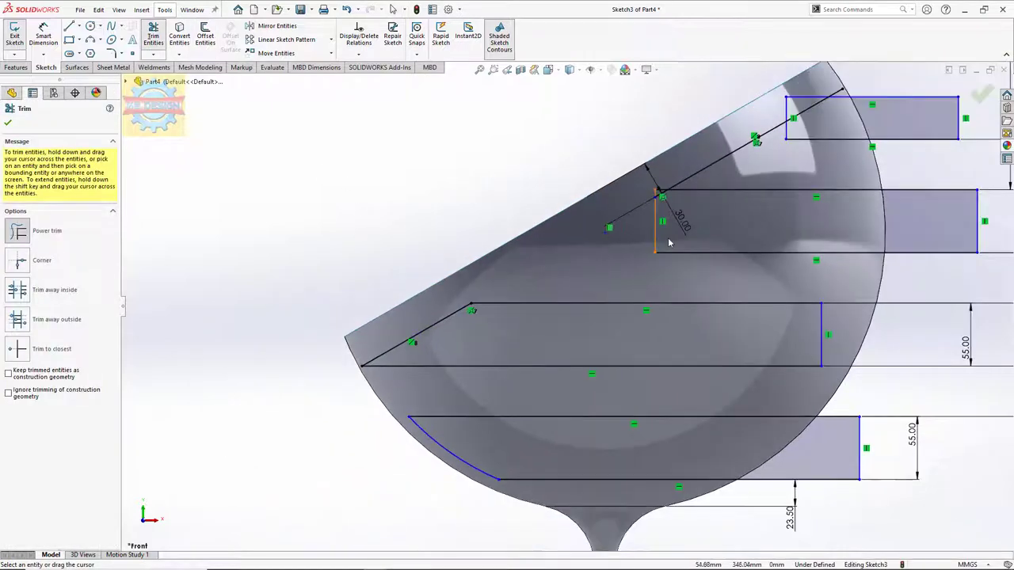
{"action": "scroll", "coordinate": [668, 243], "scroll_direction": "down", "scroll_amount": 1}
{"action": "scroll", "coordinate": [668, 241], "scroll_direction": "up", "scroll_amount": 3}
{"action": "scroll", "coordinate": [743, 226], "scroll_direction": "down", "scroll_amount": 2}
{"action": "scroll", "coordinate": [744, 229], "scroll_direction": "up", "scroll_amount": 2}
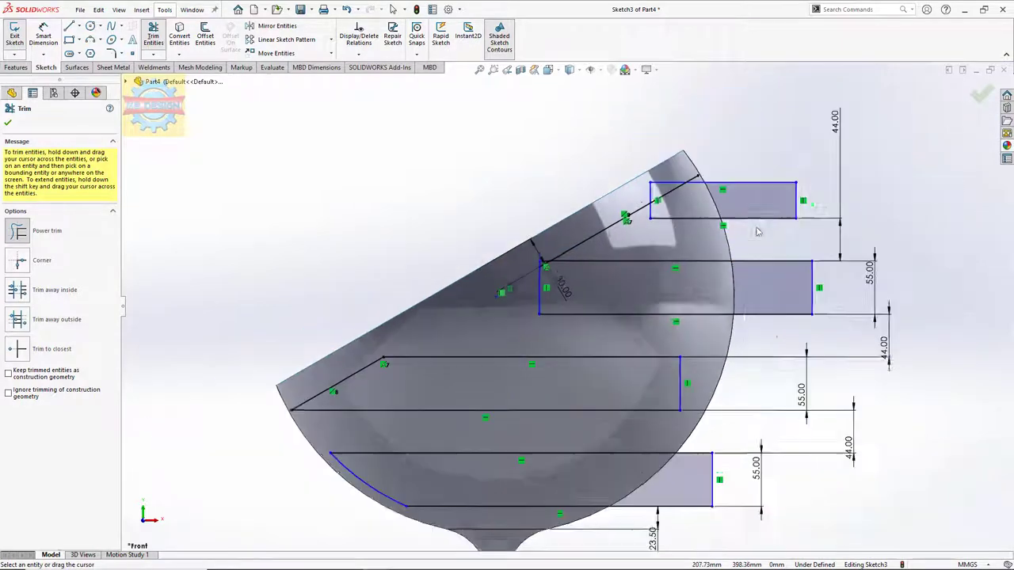
{"action": "scroll", "coordinate": [757, 232], "scroll_direction": "down", "scroll_amount": 1}
{"action": "scroll", "coordinate": [756, 231], "scroll_direction": "down", "scroll_amount": 1}
{"action": "scroll", "coordinate": [464, 289], "scroll_direction": "down", "scroll_amount": 2}
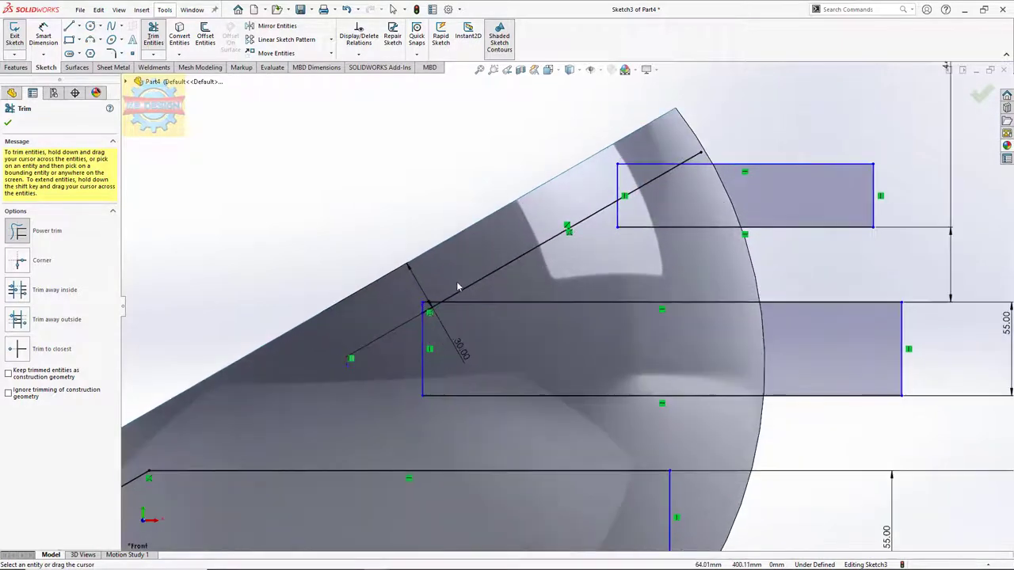
{"action": "scroll", "coordinate": [458, 287], "scroll_direction": "down", "scroll_amount": 1}
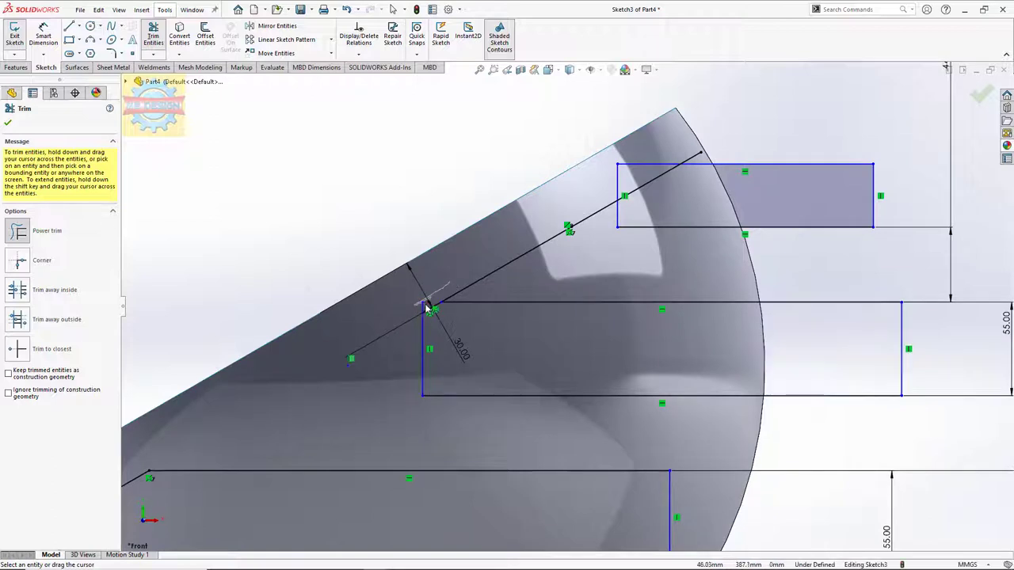
{"action": "left_click_drag", "start_coordinate": [464, 271], "coordinate": [493, 281]}
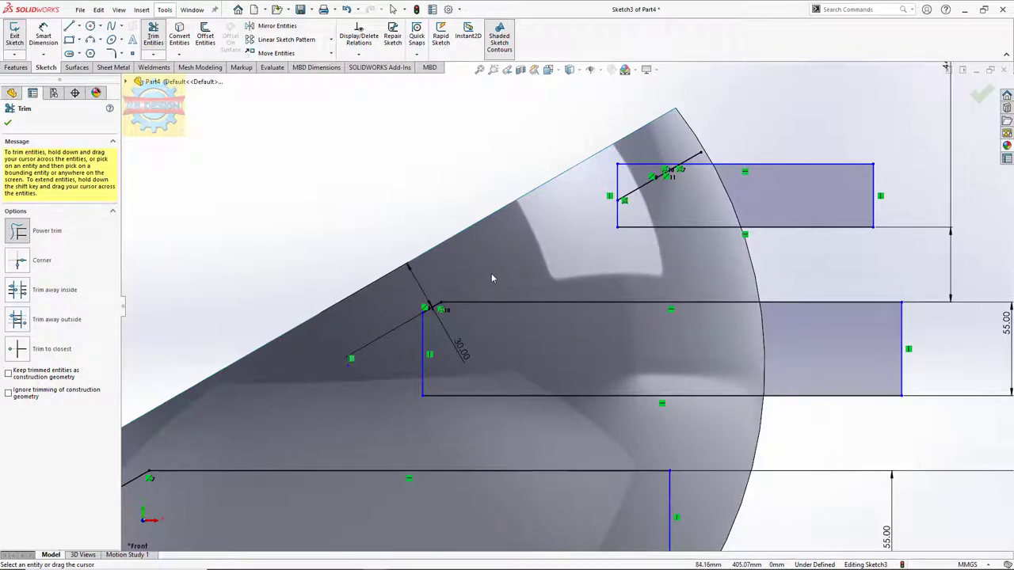
{"action": "key", "text": "ctrl+z"}
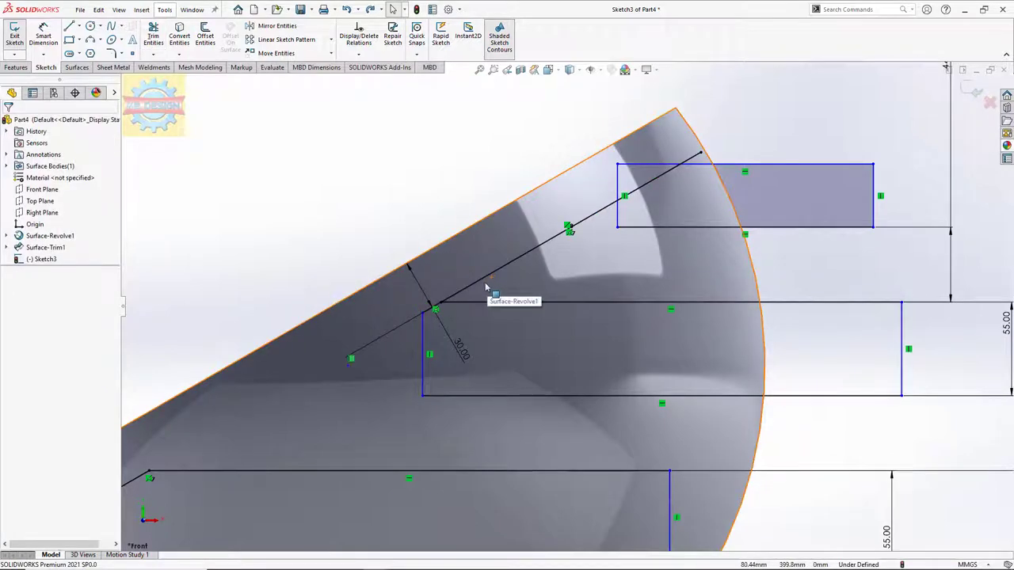
Step: Select the upper slot's top edge and undo the previous line change
{"action": "scroll", "coordinate": [486, 287], "scroll_direction": "up", "scroll_amount": 2}
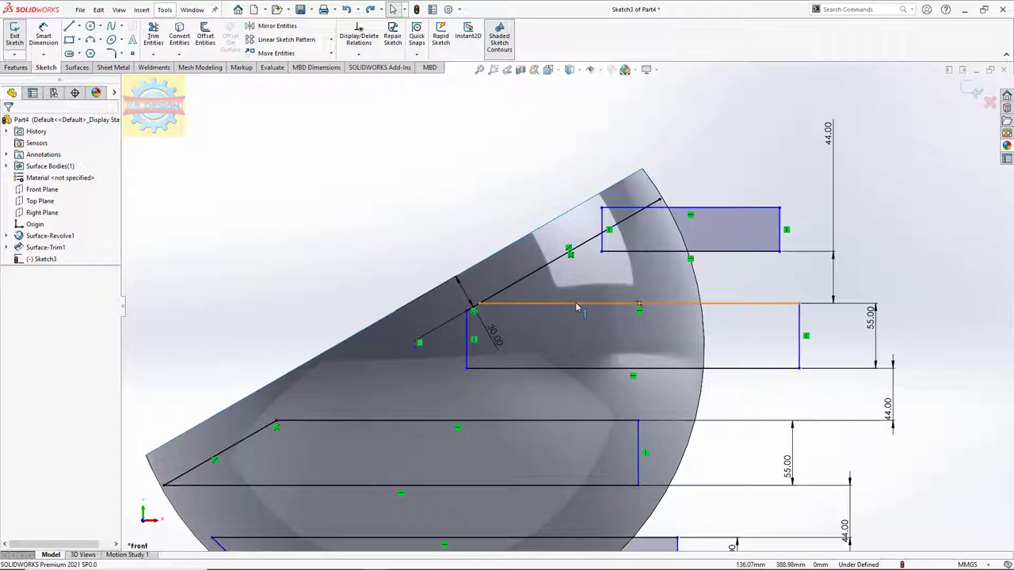
{"action": "left_click", "coordinate": [577, 307]}
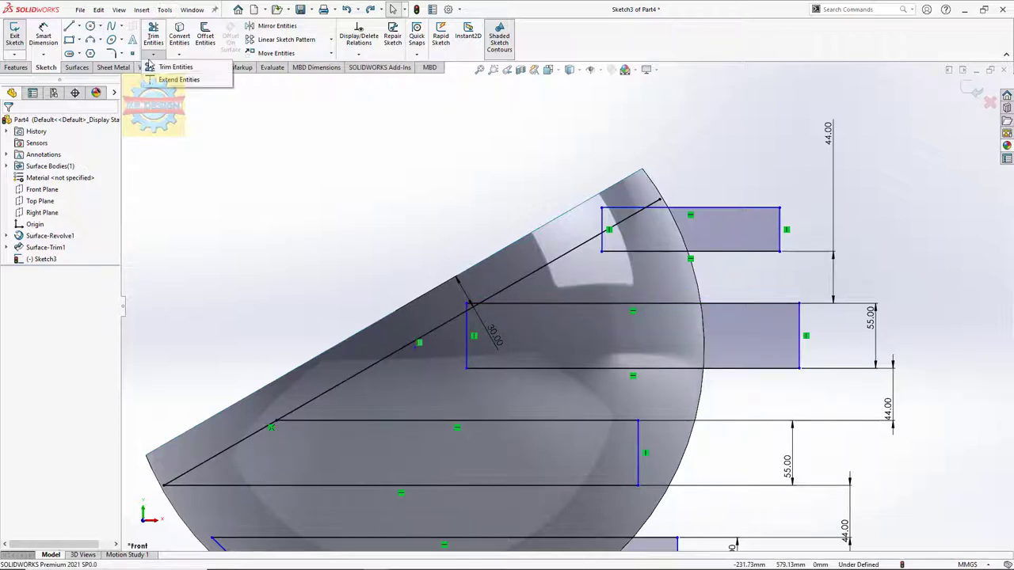
{"action": "left_click", "coordinate": [153, 35]}
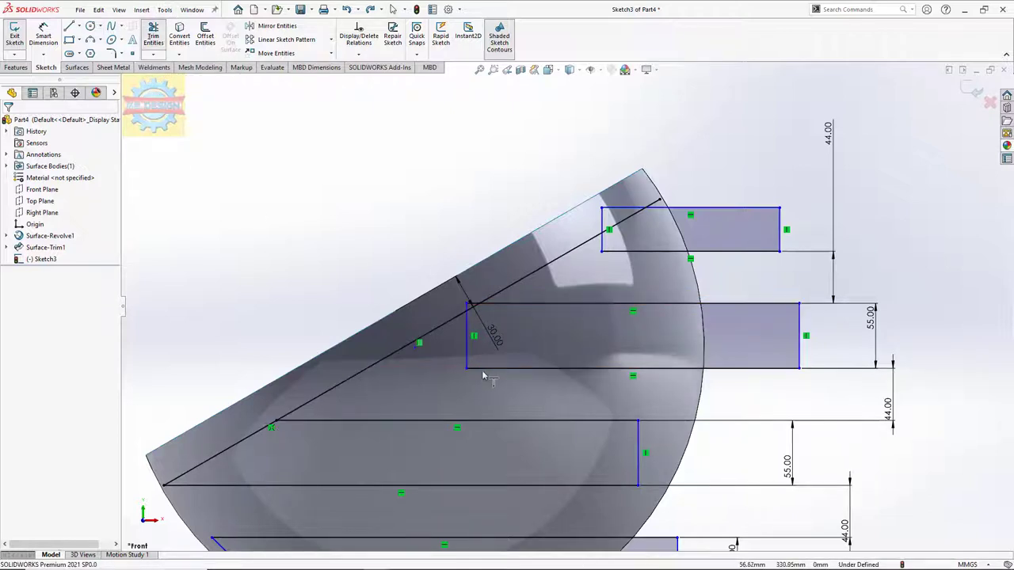
{"action": "key", "text": "ctrl+z"}
Step: Power-trim the diagonal between the upper slot's edges, its left side, and the top slot's corner
{"action": "left_click", "coordinate": [153, 35]}
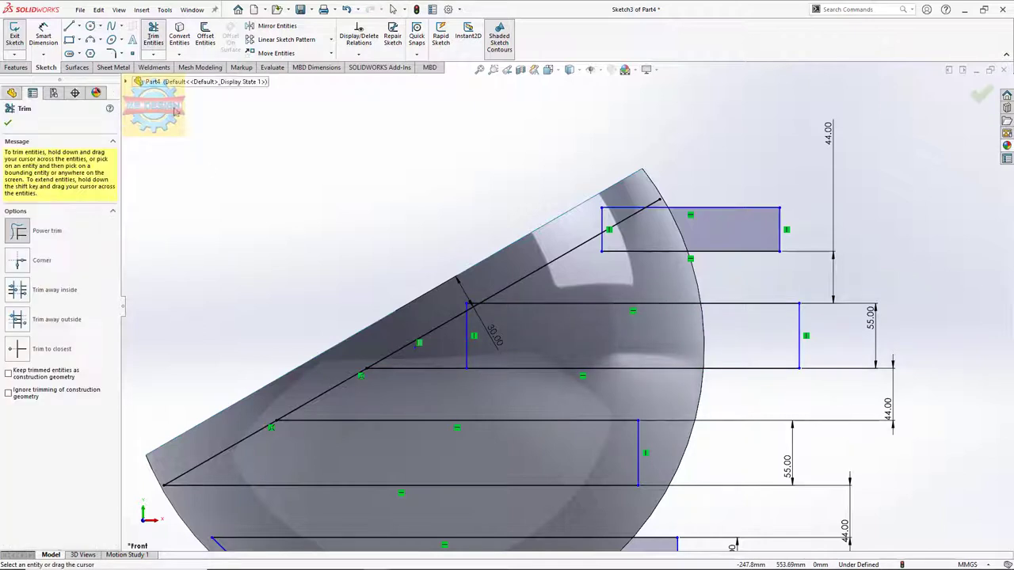
{"action": "left_click_drag", "start_coordinate": [305, 352], "coordinate": [343, 384]}
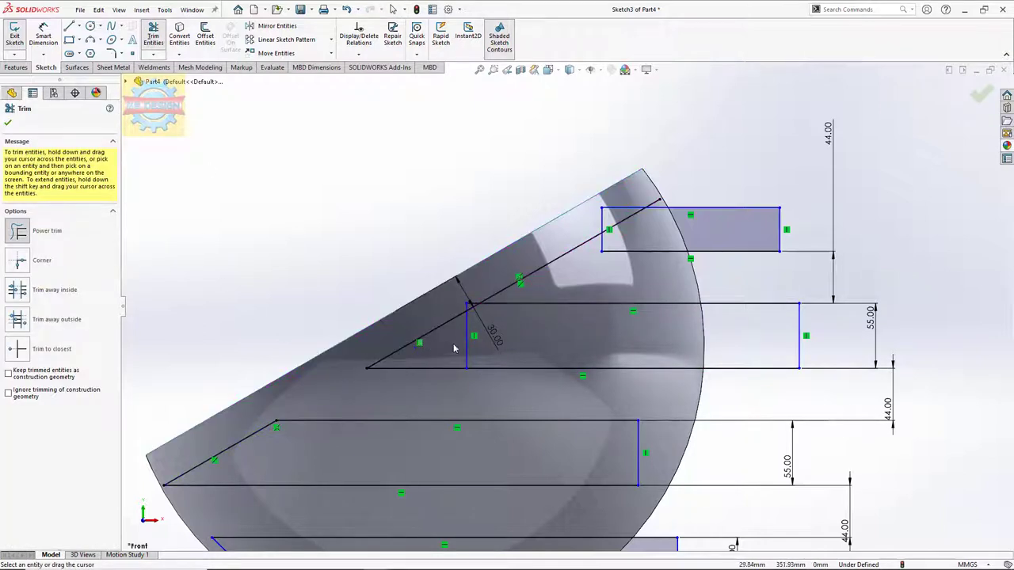
{"action": "scroll", "coordinate": [473, 306], "scroll_direction": "down", "scroll_amount": 2}
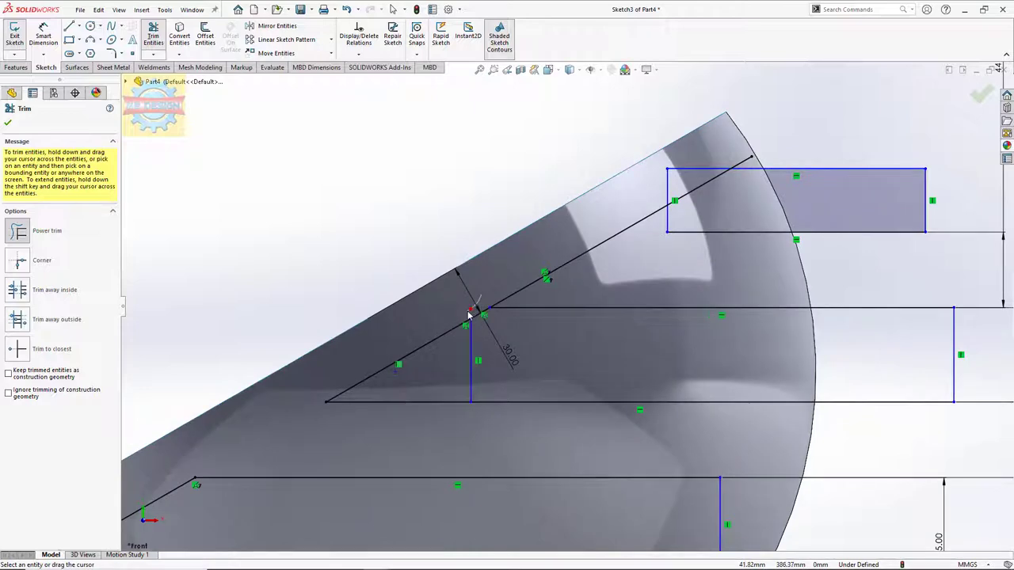
{"action": "left_click_drag", "start_coordinate": [469, 315], "coordinate": [458, 366]}
{"action": "scroll", "coordinate": [486, 361], "scroll_direction": "up", "scroll_amount": 2}
{"action": "scroll", "coordinate": [485, 360], "scroll_direction": "up", "scroll_amount": 1}
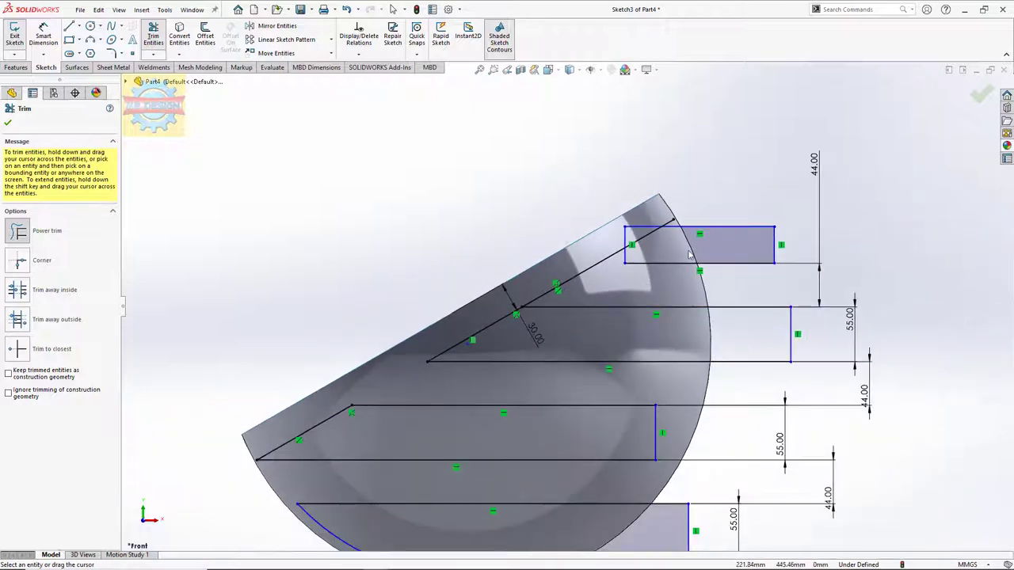
{"action": "scroll", "coordinate": [580, 317], "scroll_direction": "down", "scroll_amount": 3}
{"action": "left_click_drag", "start_coordinate": [600, 197], "coordinate": [524, 251]}
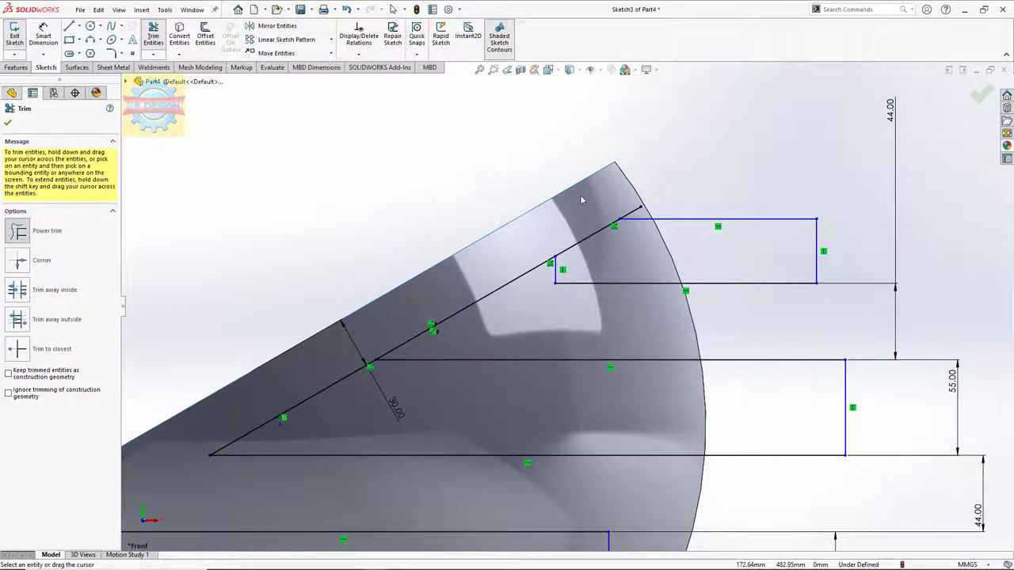
{"action": "key", "text": "Escape"}
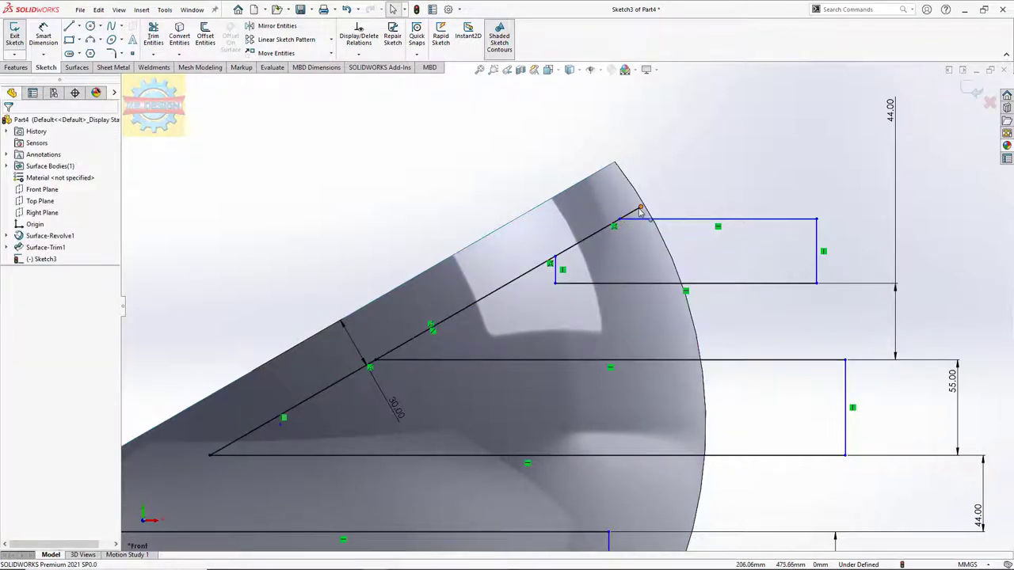
Step: Drag the diagonal line's upper endpoint outward
{"action": "left_click_drag", "start_coordinate": [641, 210], "coordinate": [656, 206]}
{"action": "left_click", "coordinate": [630, 216]}
{"action": "key", "text": "Escape"}
{"action": "key", "text": "Escape"}
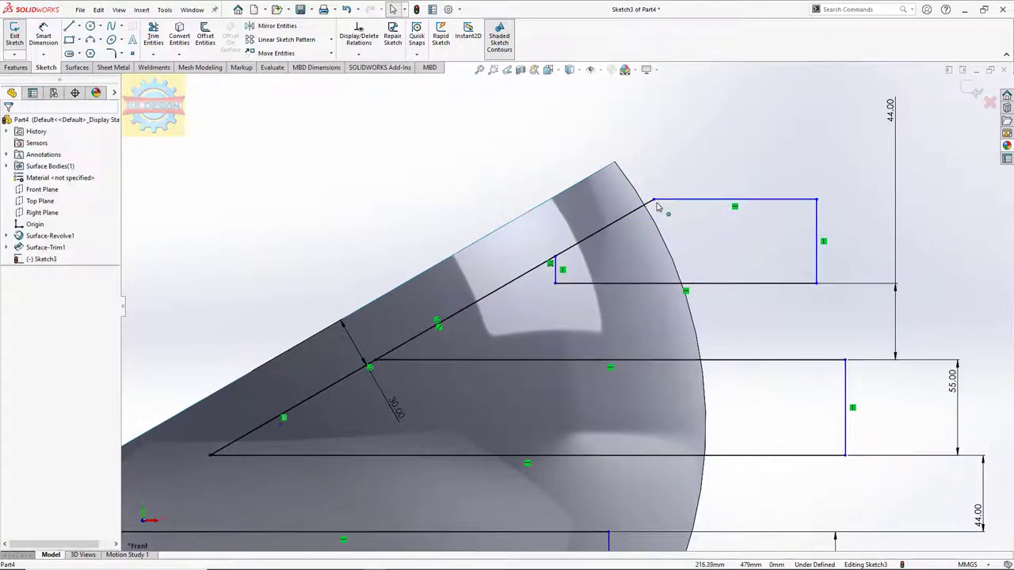
Step: Trim the stray diagonal piece inside the top slot and nudge a vertical line's endpoint right
{"action": "left_click", "coordinate": [153, 36]}
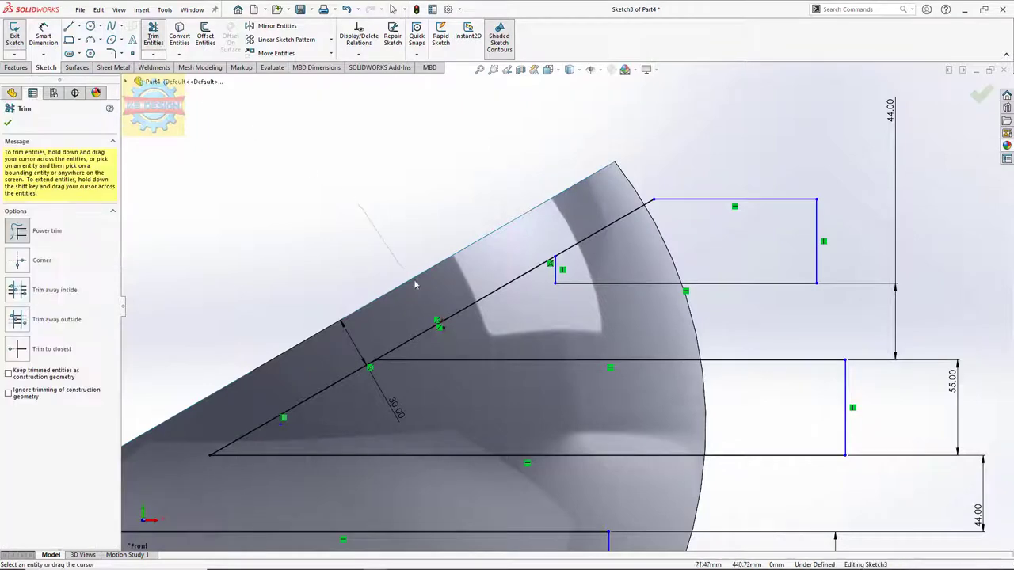
{"action": "left_click_drag", "start_coordinate": [471, 301], "coordinate": [461, 332]}
{"action": "scroll", "coordinate": [460, 333], "scroll_direction": "up", "scroll_amount": 2}
{"action": "scroll", "coordinate": [491, 309], "scroll_direction": "up", "scroll_amount": 2}
{"action": "scroll", "coordinate": [534, 271], "scroll_direction": "up", "scroll_amount": 1}
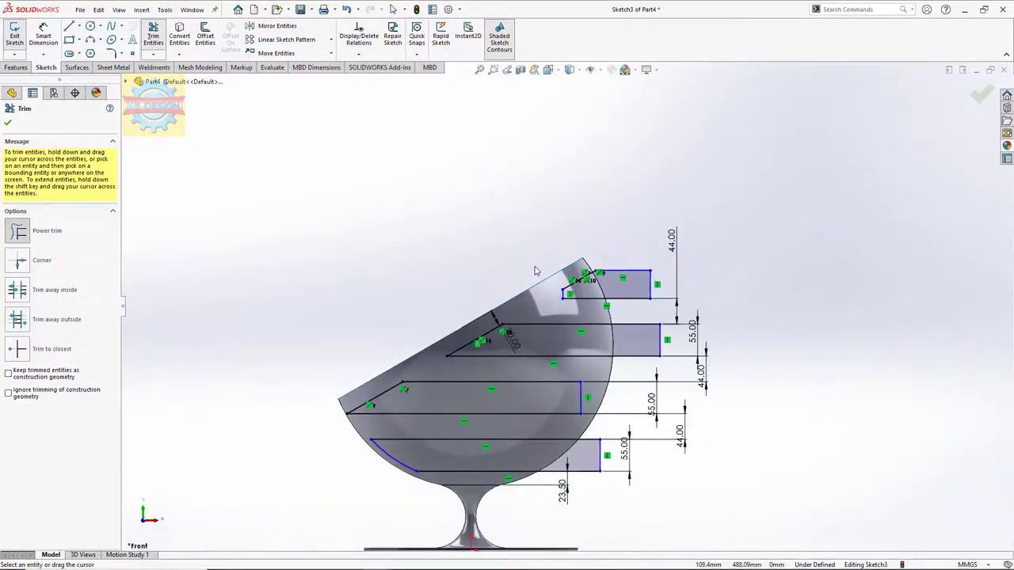
{"action": "scroll", "coordinate": [514, 345], "scroll_direction": "down", "scroll_amount": 2}
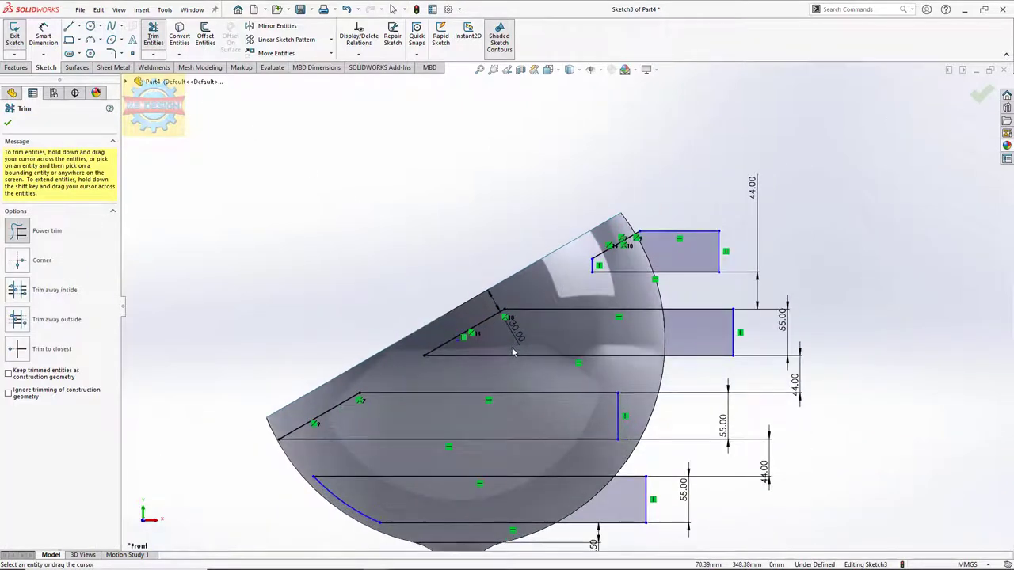
{"action": "scroll", "coordinate": [353, 438], "scroll_direction": "down", "scroll_amount": 3}
{"action": "scroll", "coordinate": [313, 408], "scroll_direction": "down", "scroll_amount": 2}
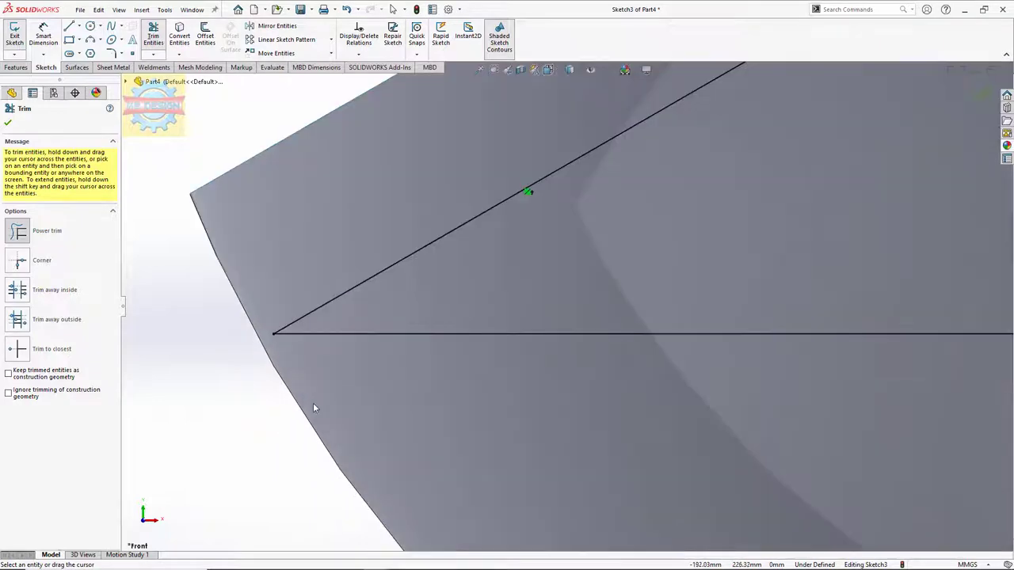
{"action": "scroll", "coordinate": [315, 405], "scroll_direction": "up", "scroll_amount": 2}
{"action": "scroll", "coordinate": [328, 403], "scroll_direction": "up", "scroll_amount": 2}
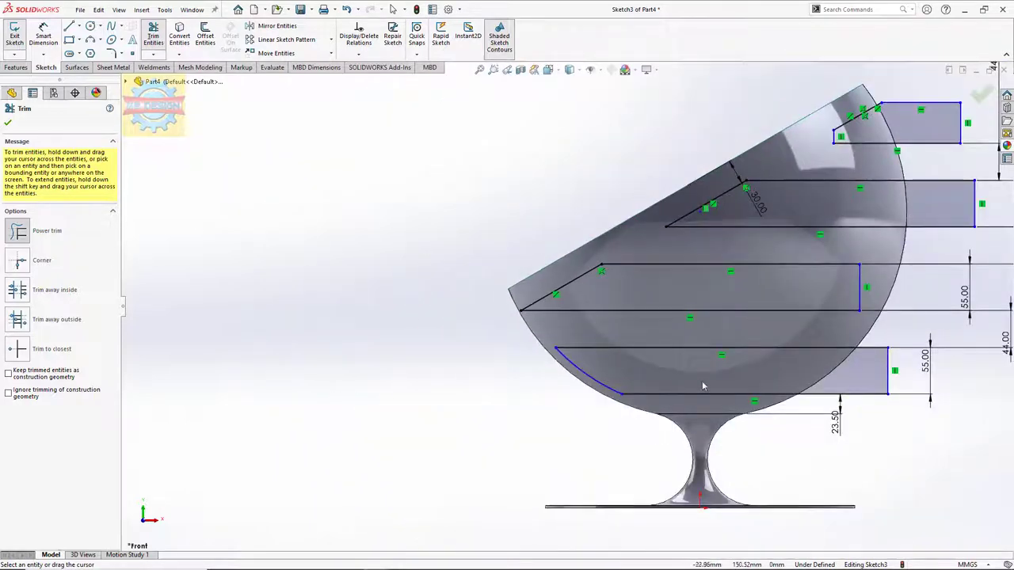
{"action": "scroll", "coordinate": [827, 351], "scroll_direction": "down", "scroll_amount": 2}
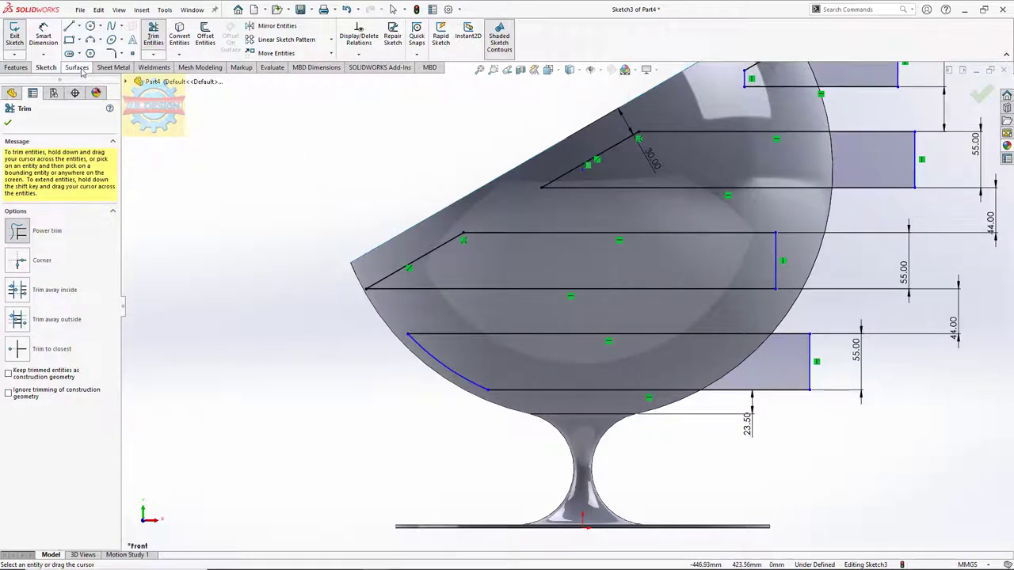
{"action": "key", "text": "Escape"}
{"action": "left_click_drag", "start_coordinate": [775, 289], "coordinate": [851, 289]}
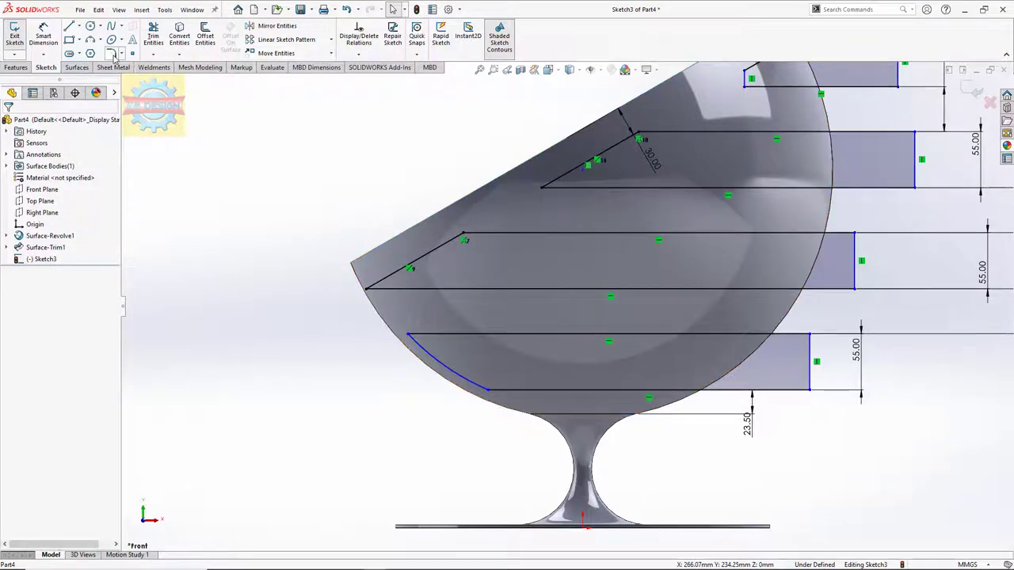
Step: Apply sketch fillets to corners of the bottom, middle, upper and top slots
{"action": "left_click", "coordinate": [111, 54]}
{"action": "left_click", "coordinate": [488, 389]}
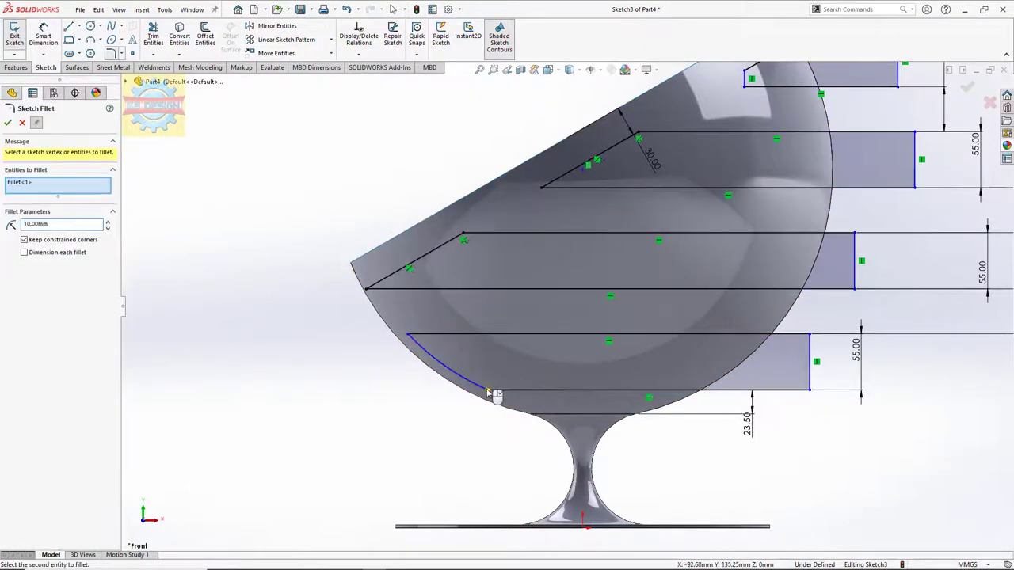
{"action": "left_click", "coordinate": [409, 335]}
{"action": "left_click", "coordinate": [369, 289]}
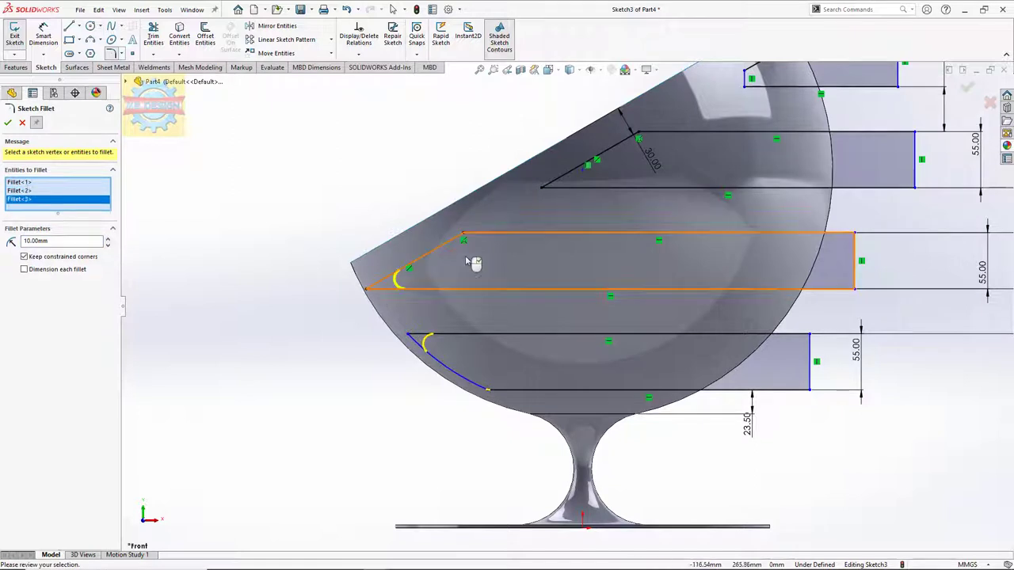
{"action": "left_click", "coordinate": [465, 237]}
{"action": "left_click", "coordinate": [542, 188]}
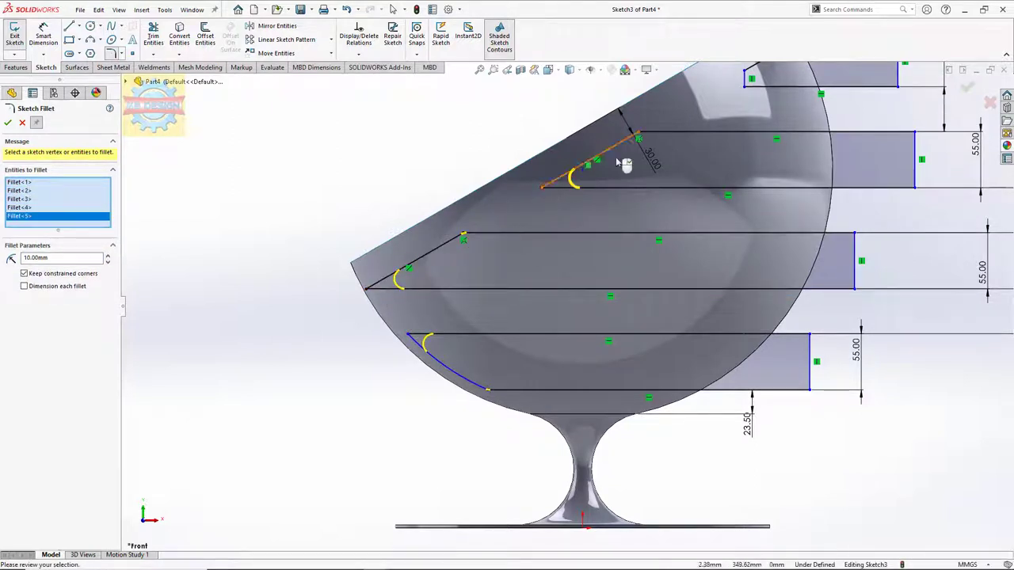
{"action": "left_click", "coordinate": [639, 137]}
{"action": "scroll", "coordinate": [747, 131], "scroll_direction": "up", "scroll_amount": 2}
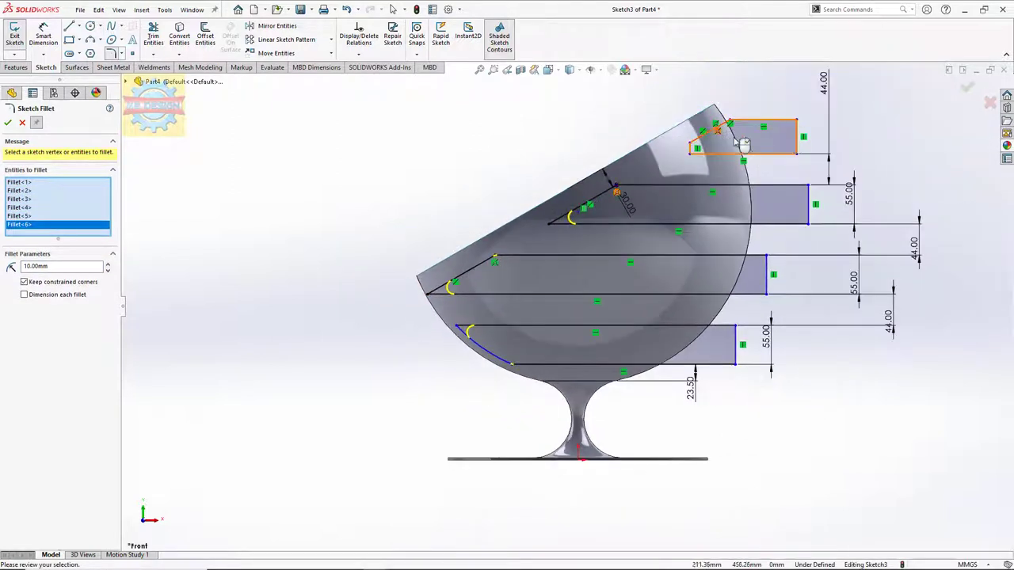
{"action": "scroll", "coordinate": [793, 143], "scroll_direction": "down", "scroll_amount": 4}
{"action": "key", "text": "Return"}
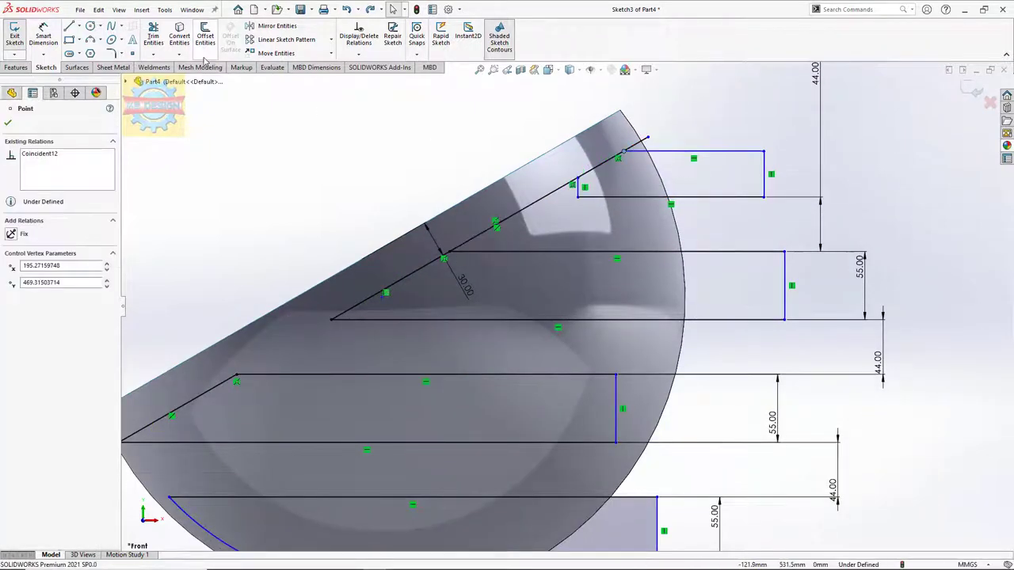
Step: Extend the slot line to the diagonal, delete the short vertical line, and snap the top end onto the diagonal
{"action": "left_click", "coordinate": [153, 54]}
{"action": "left_click", "coordinate": [171, 79]}
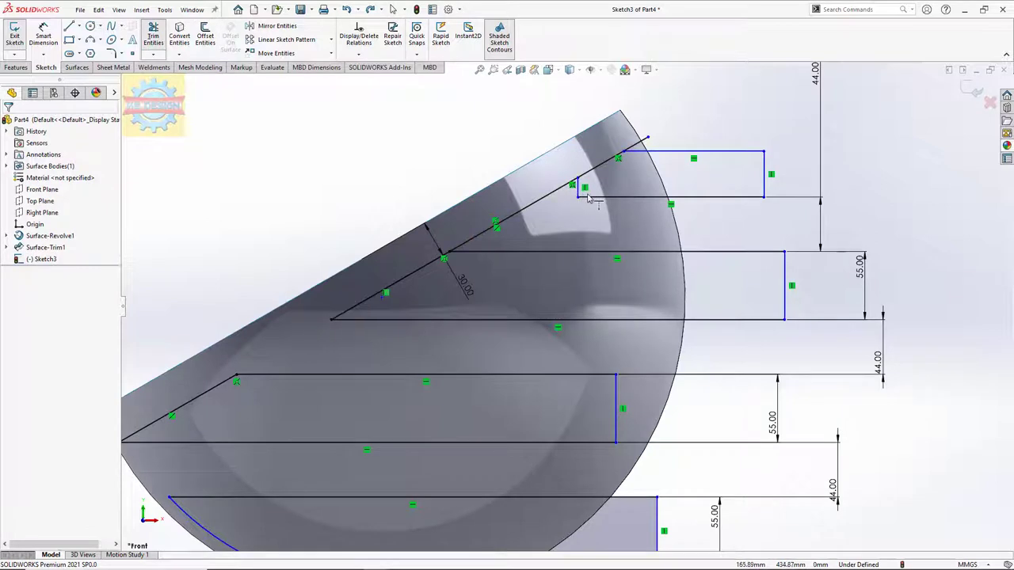
{"action": "left_click", "coordinate": [587, 200]}
{"action": "key", "text": "Escape"}
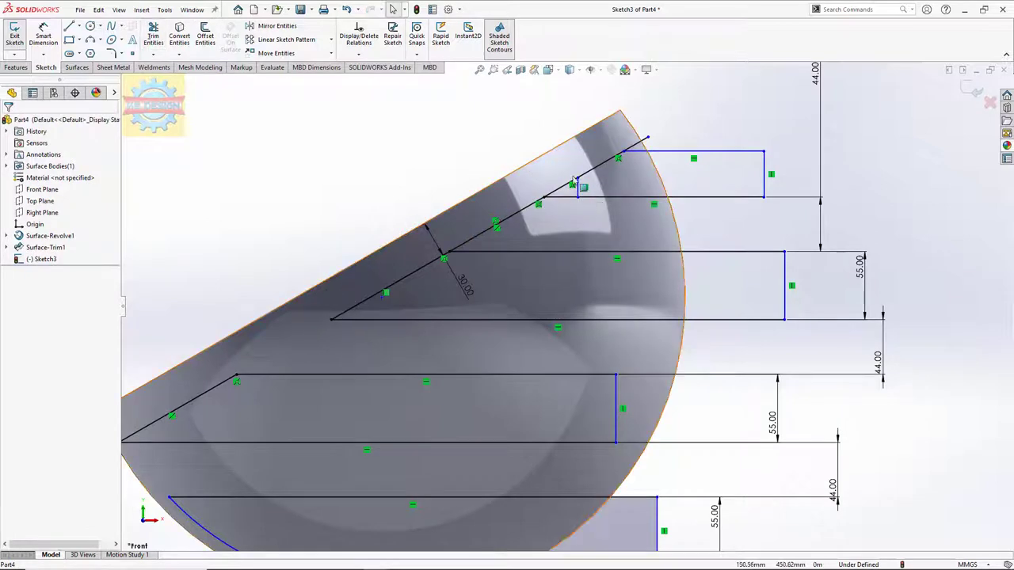
{"action": "left_click", "coordinate": [579, 189]}
{"action": "key", "text": "Delete"}
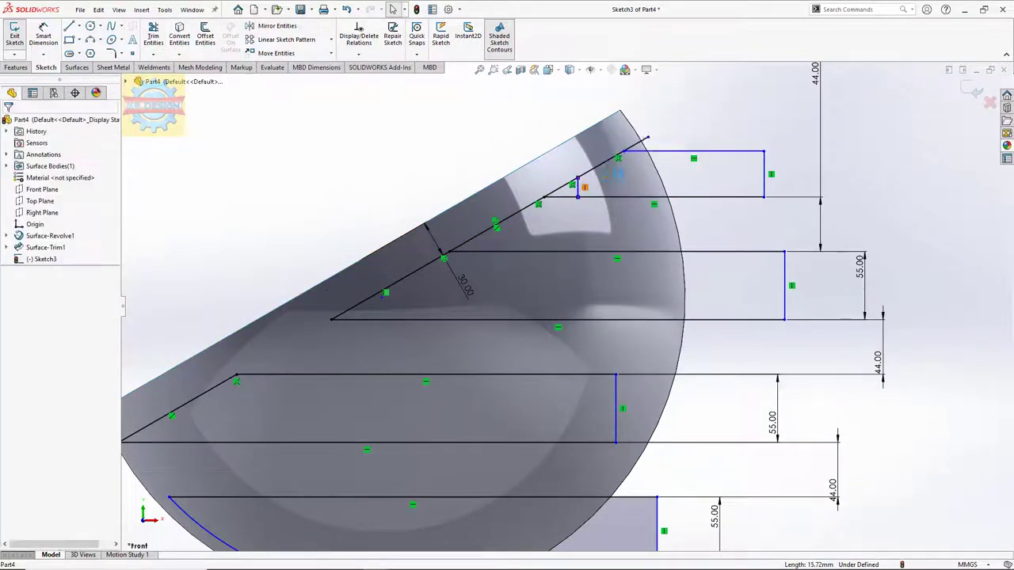
{"action": "left_click_drag", "start_coordinate": [625, 154], "coordinate": [648, 137]}
{"action": "key", "text": "Escape"}
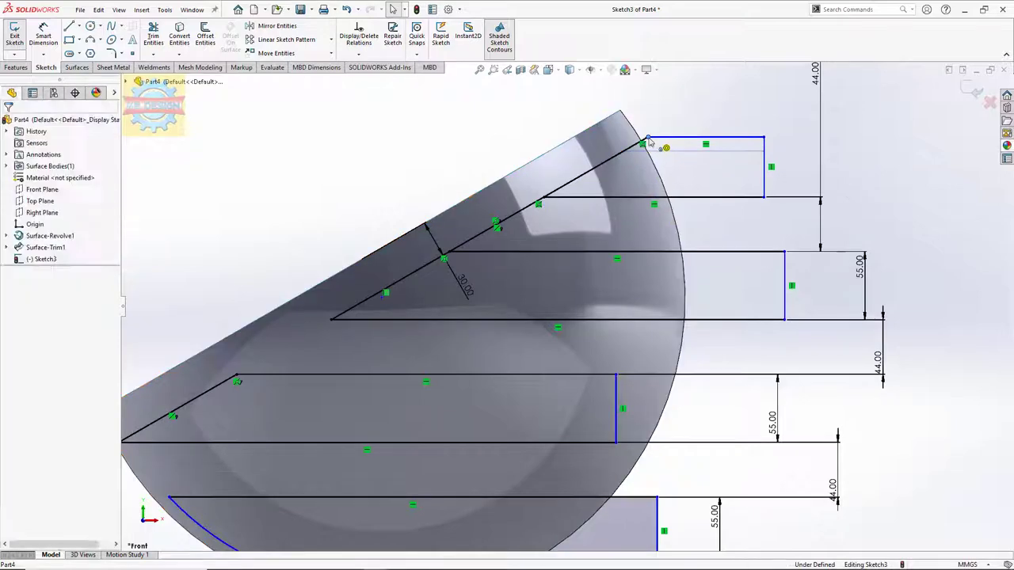
Step: Stretch the third slot box out past the shell
{"action": "left_click", "coordinate": [153, 35]}
{"action": "scroll", "coordinate": [610, 379], "scroll_direction": "up", "scroll_amount": 2}
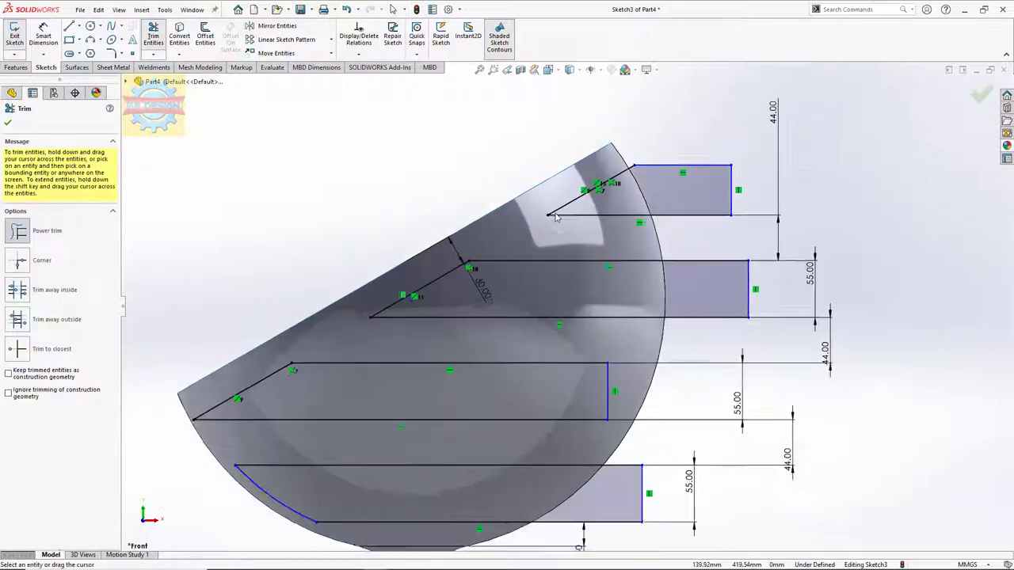
{"action": "scroll", "coordinate": [610, 379], "scroll_direction": "up", "scroll_amount": 3}
{"action": "key", "text": "Escape"}
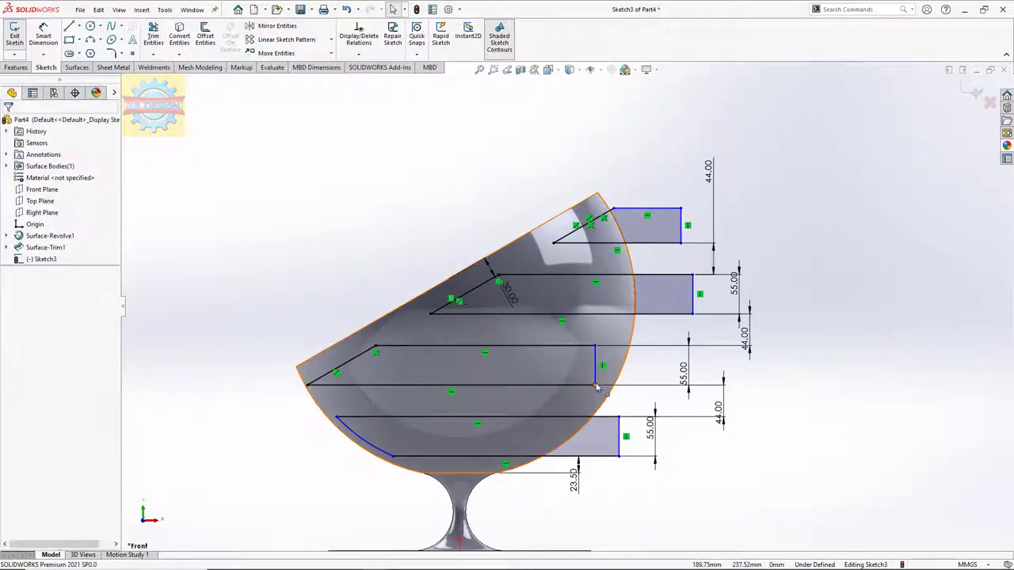
{"action": "left_click_drag", "start_coordinate": [595, 385], "coordinate": [658, 387]}
Step: Add 10 mm sketch fillets to each slot's corners along the diagonal, lowest to top slot
{"action": "key", "text": "Escape"}
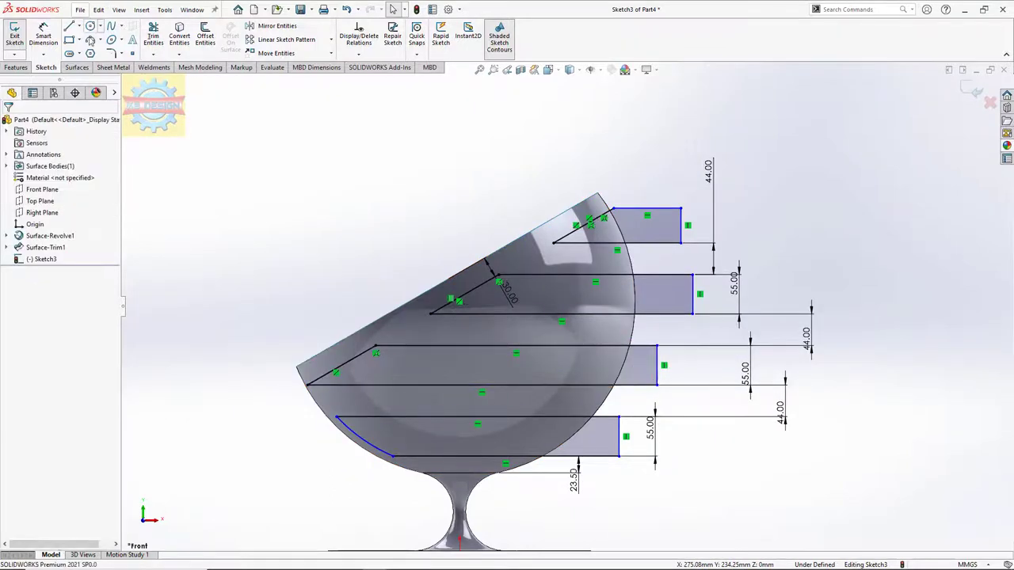
{"action": "left_click", "coordinate": [111, 53]}
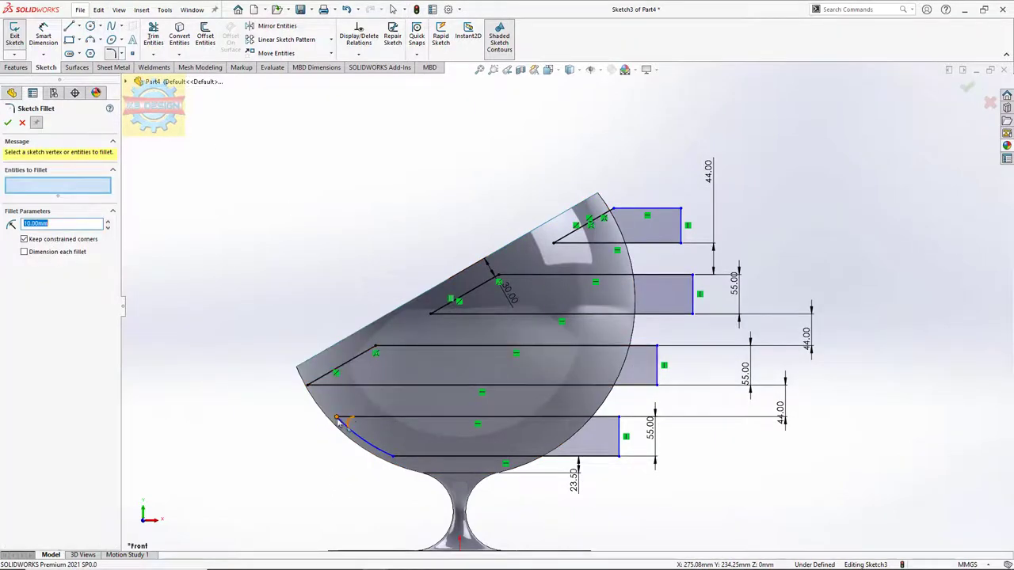
{"action": "left_click", "coordinate": [343, 419]}
{"action": "left_click", "coordinate": [349, 420]}
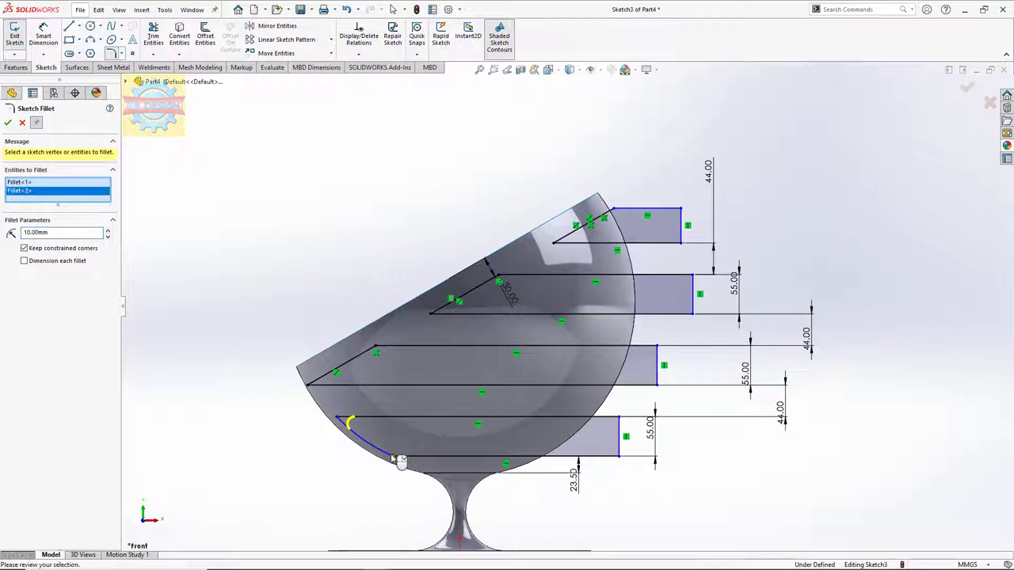
{"action": "left_click", "coordinate": [311, 387]}
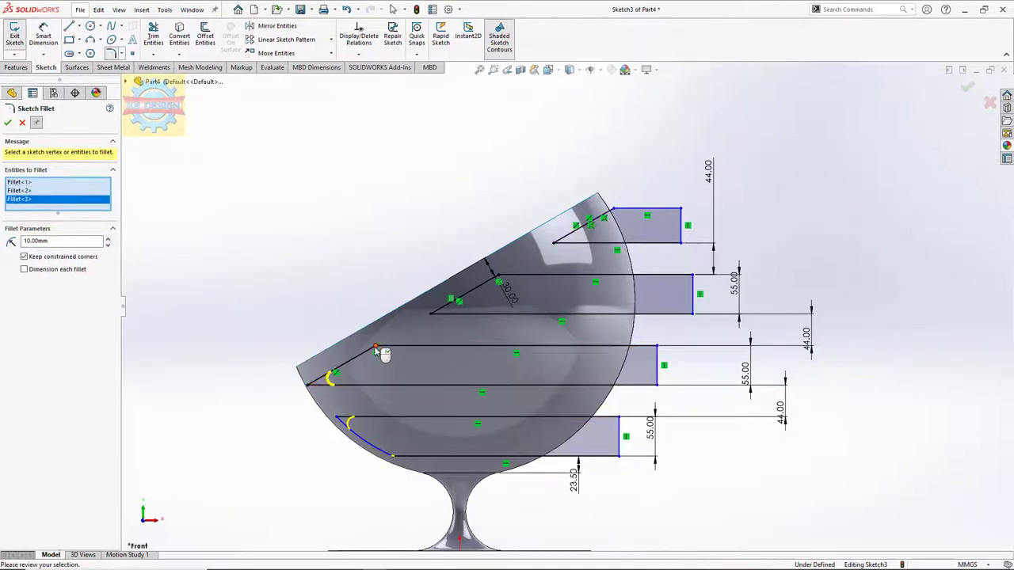
{"action": "left_click", "coordinate": [378, 352]}
{"action": "left_click", "coordinate": [432, 317]}
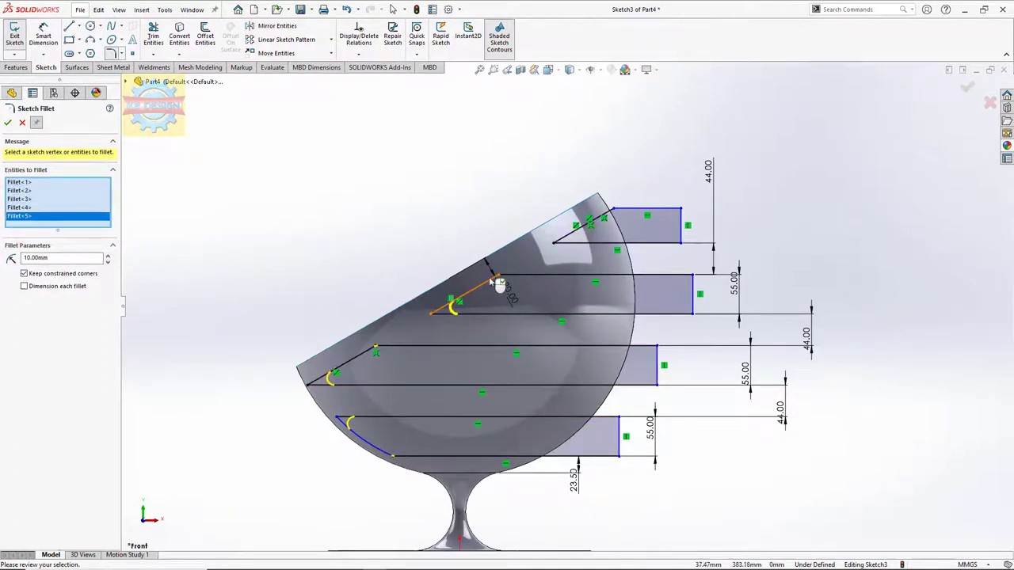
{"action": "left_click", "coordinate": [497, 277]}
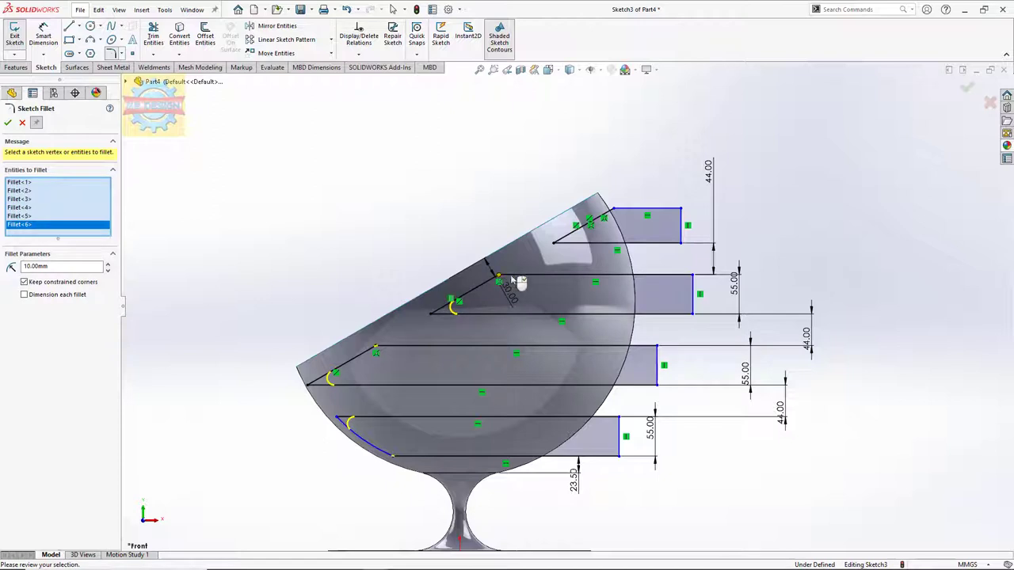
{"action": "left_click", "coordinate": [554, 245]}
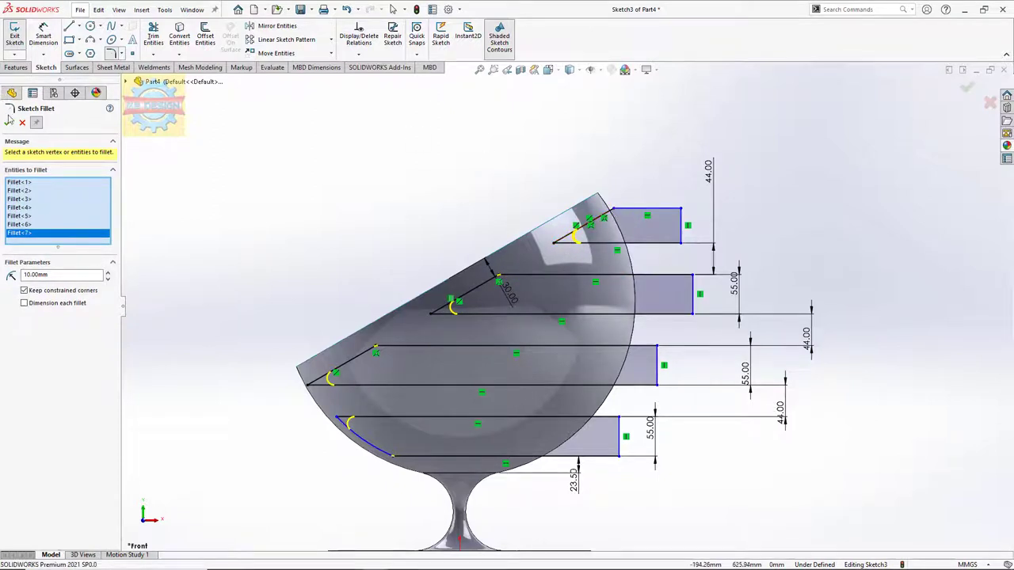
{"action": "left_click", "coordinate": [9, 121]}
Step: Trim the four slot bands out of the shell using Sketch3, then view the chair isometrically
{"action": "left_click", "coordinate": [23, 123]}
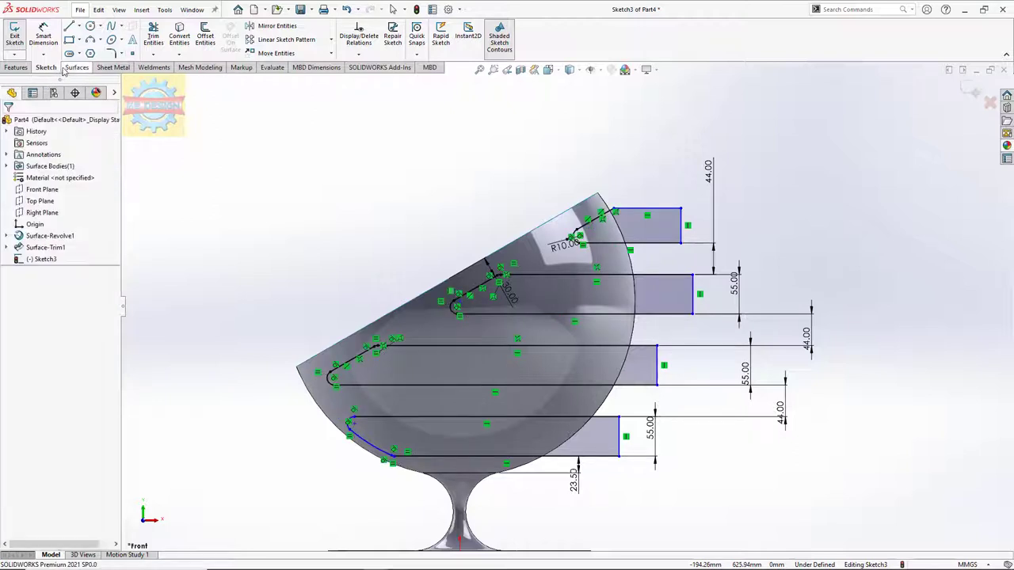
{"action": "left_click", "coordinate": [69, 70]}
{"action": "left_click", "coordinate": [391, 40]}
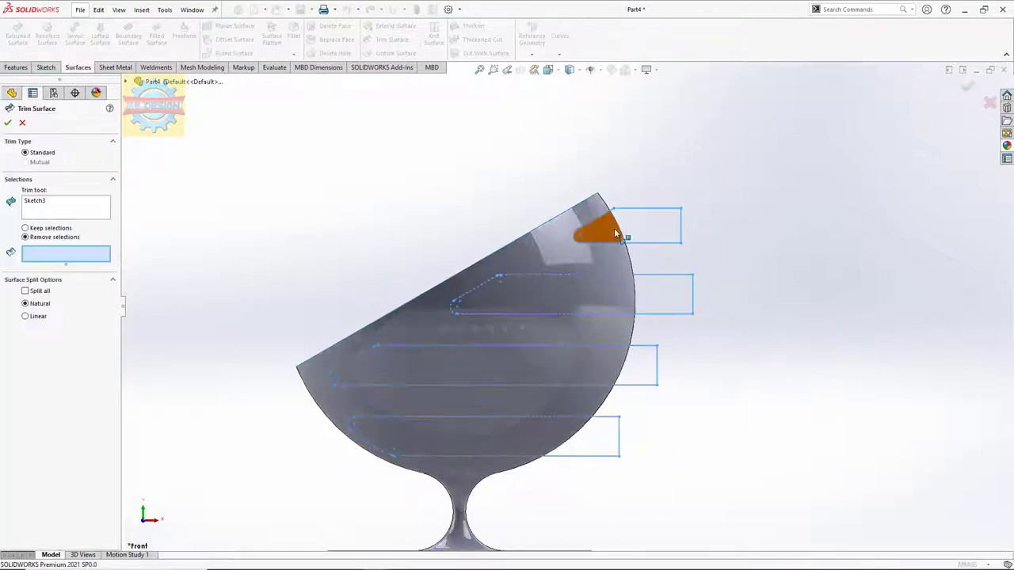
{"action": "left_click", "coordinate": [613, 229]}
{"action": "left_click", "coordinate": [554, 302]}
{"action": "left_click", "coordinate": [472, 360]}
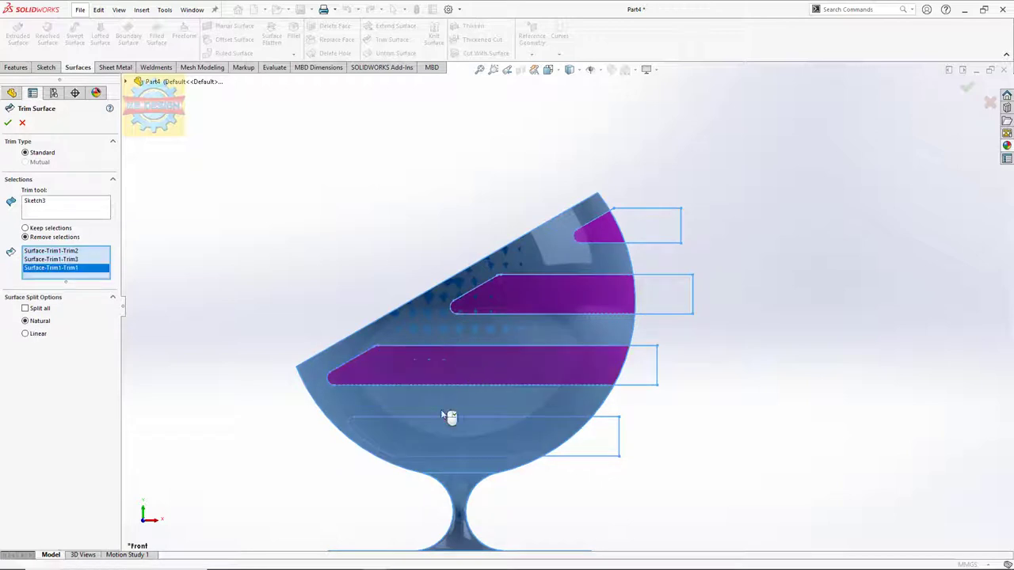
{"action": "left_click", "coordinate": [434, 428]}
{"action": "left_click", "coordinate": [7, 124]}
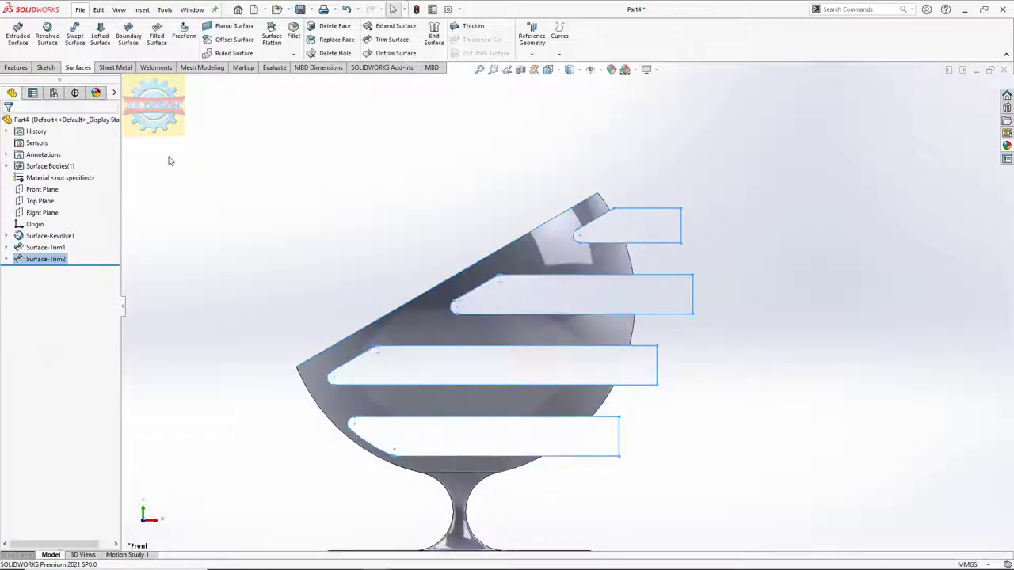
{"action": "key", "text": "f"}
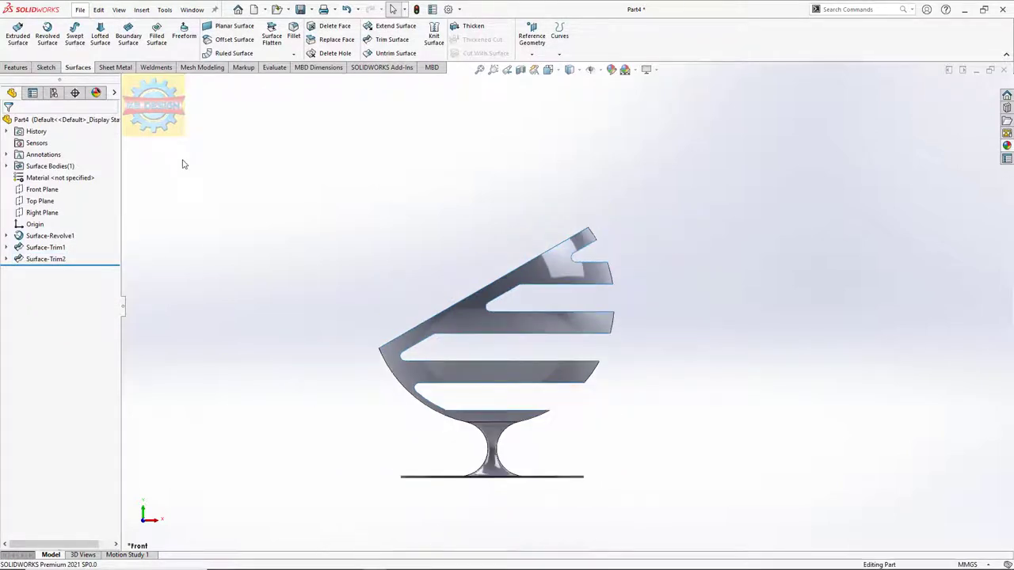
{"action": "key", "text": "ctrl+7"}
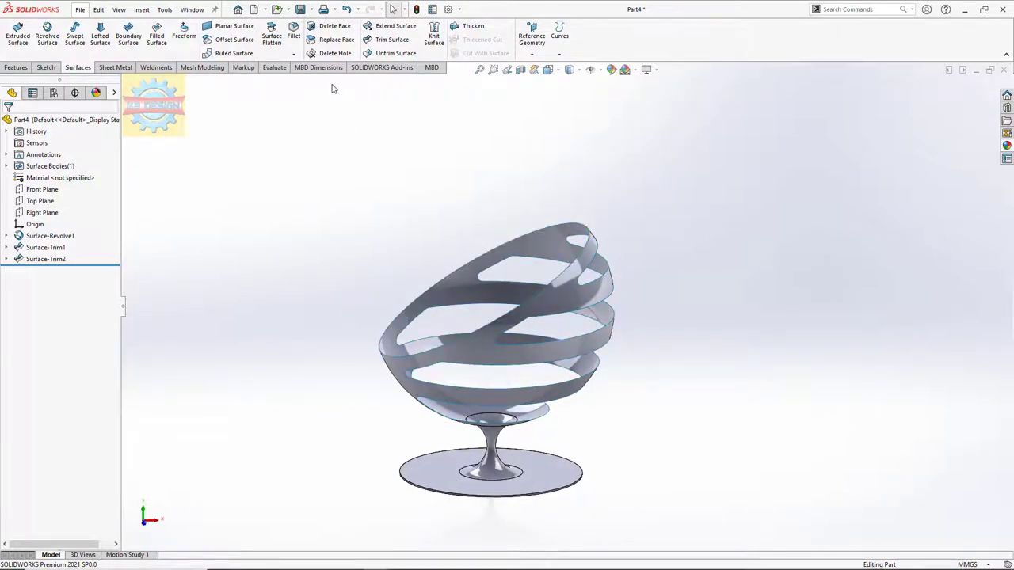
Step: Thicken Surface-Trim2 into a 3 mm solid, flipped to the opposite side
{"action": "left_click", "coordinate": [473, 28]}
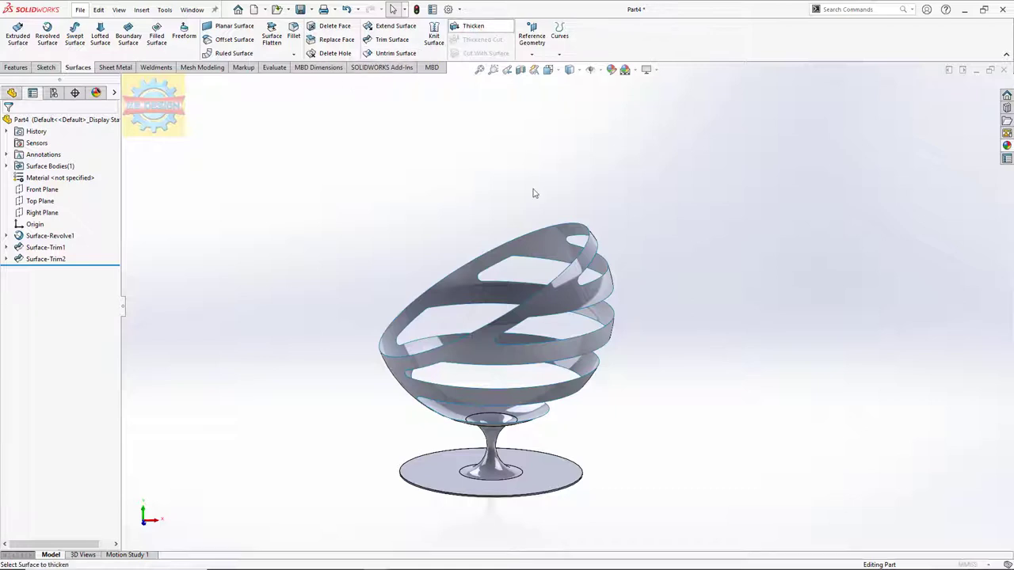
{"action": "left_click", "coordinate": [558, 290]}
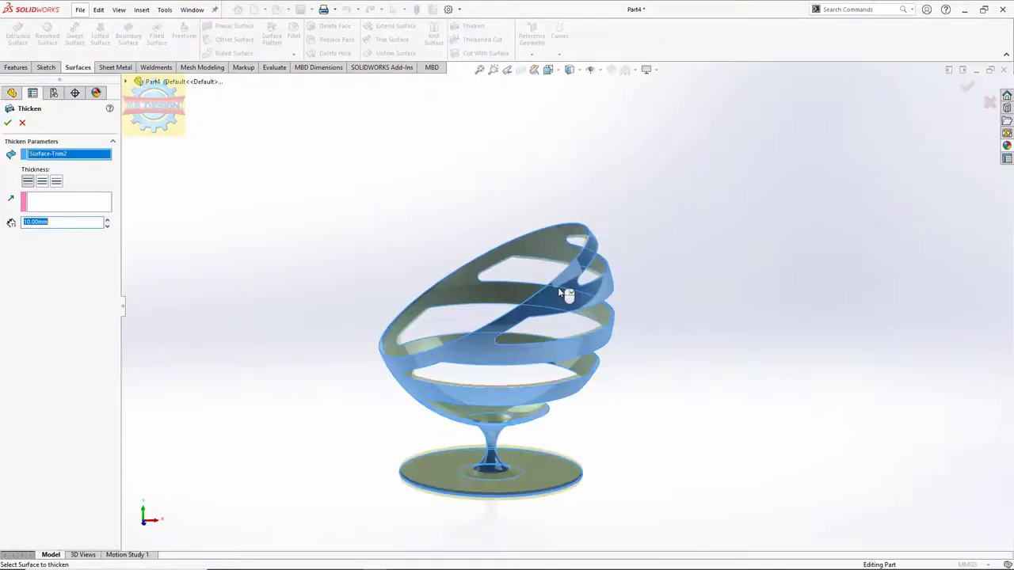
{"action": "left_click", "coordinate": [57, 183]}
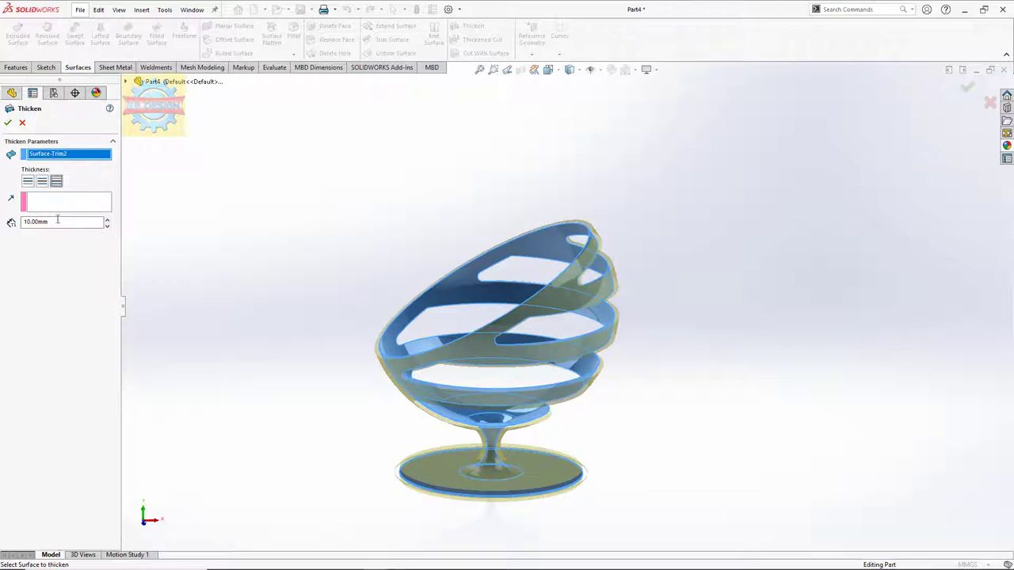
{"action": "double_click", "coordinate": [58, 221]}
{"action": "type", "text": "3"}
{"action": "key", "text": "Return"}
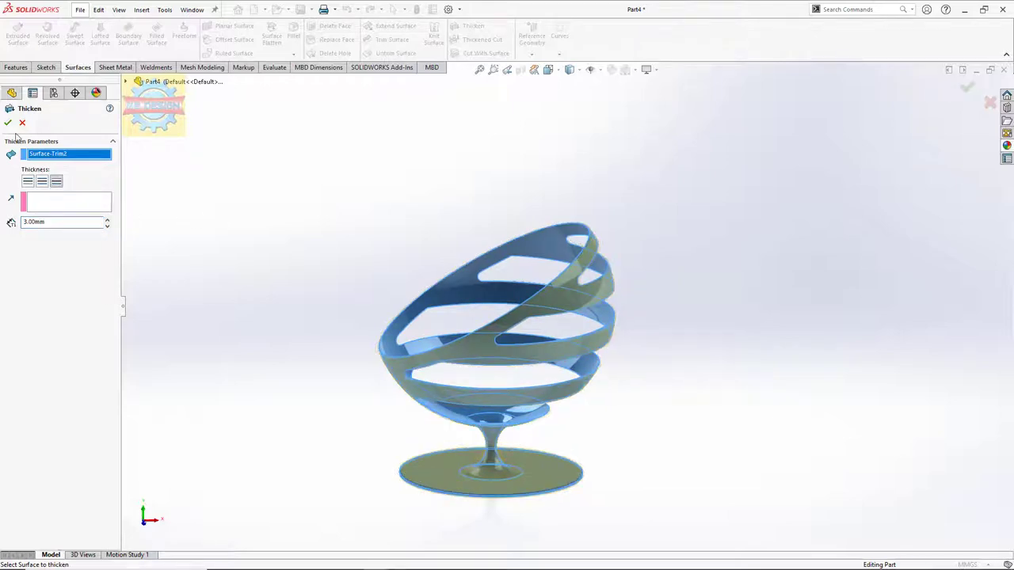
{"action": "left_click", "coordinate": [7, 123]}
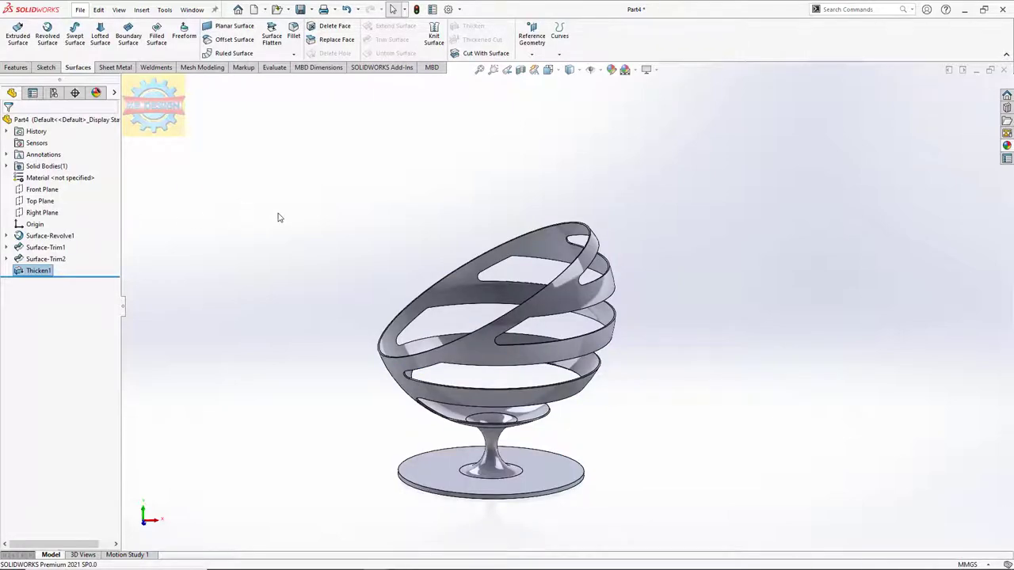
Step: Reorient the chair through the standard views, ending on the Front view
{"action": "key", "text": "space"}
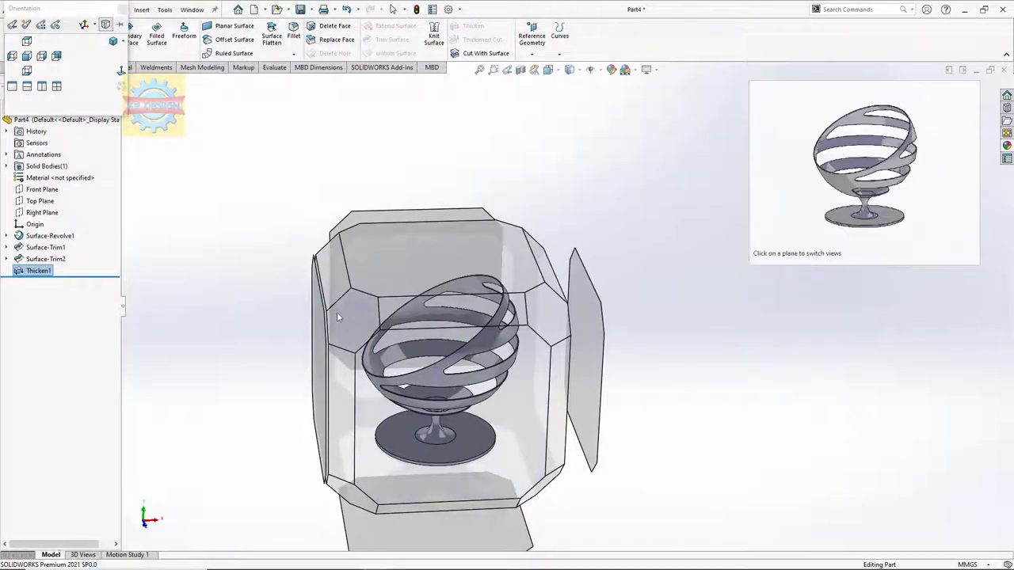
{"action": "left_click", "coordinate": [337, 314]}
{"action": "mouse_move", "coordinate": [398, 306]}
{"action": "middle_mouse_down"}
{"action": "mouse_move", "coordinate": [404, 360]}
{"action": "mouse_move", "coordinate": [407, 283]}
{"action": "middle_mouse_up"}
{"action": "key", "text": "space"}
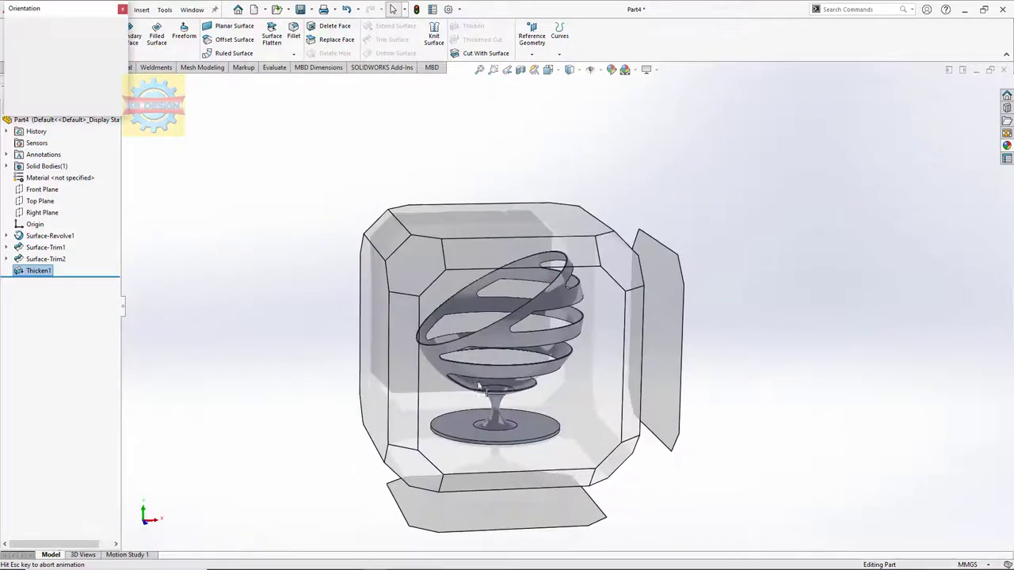
{"action": "left_click", "coordinate": [486, 400]}
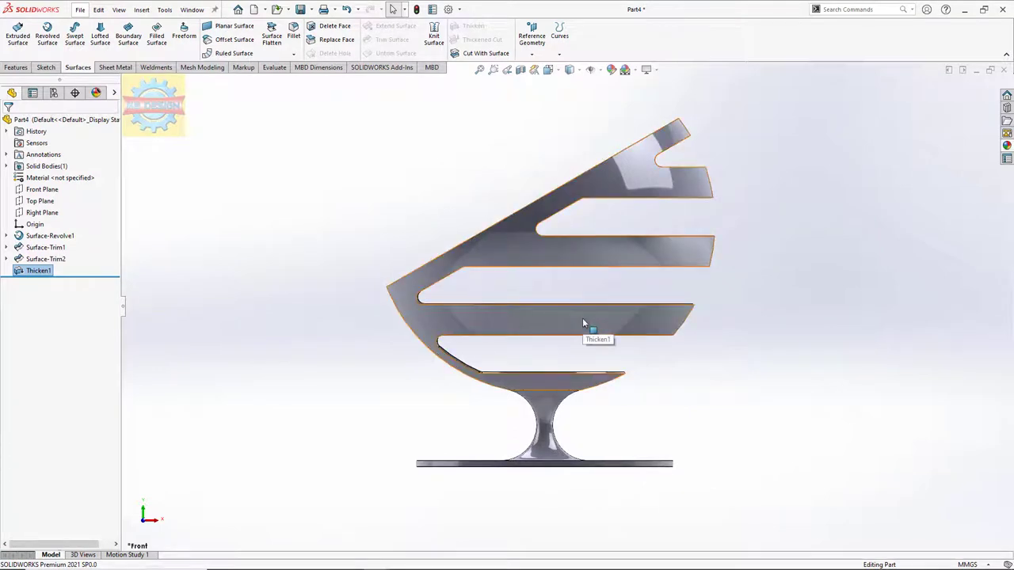
Step: Start a Front Plane sketch and draw a spline from the bowl's lower edge up to the right
{"action": "left_click", "coordinate": [56, 194]}
{"action": "left_click", "coordinate": [67, 183]}
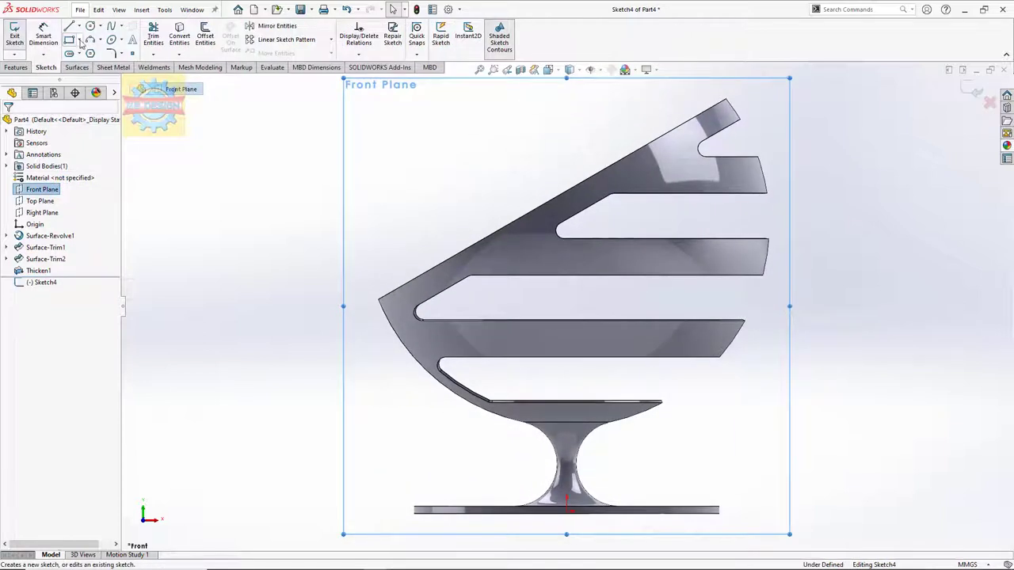
{"action": "left_click", "coordinate": [111, 27]}
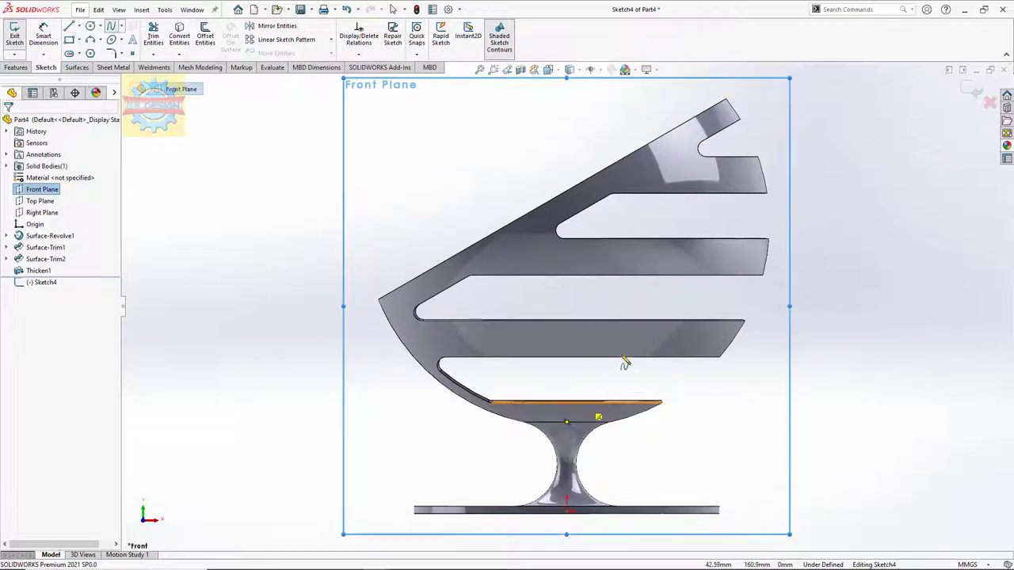
{"action": "left_click", "coordinate": [573, 416]}
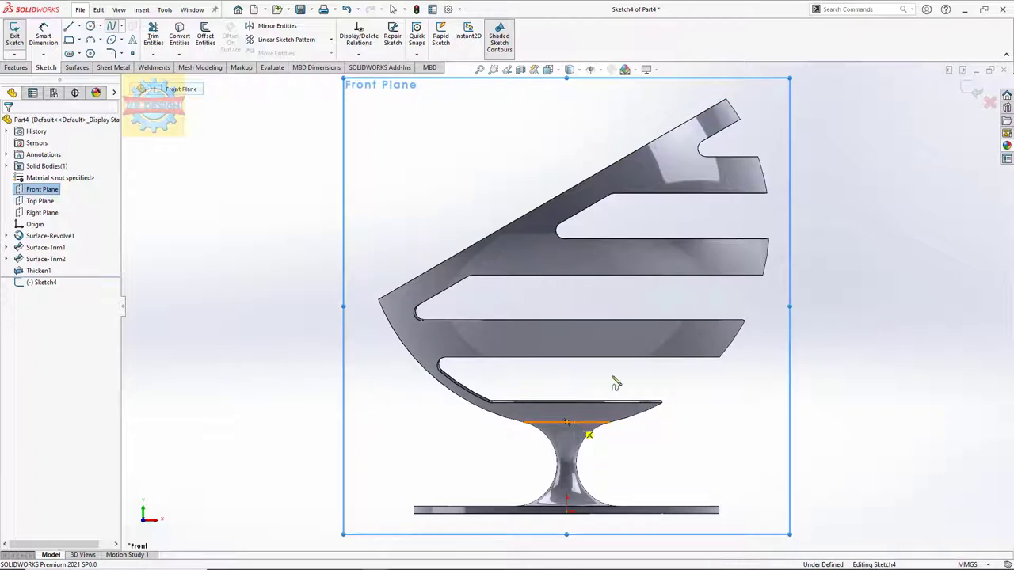
{"action": "double_click", "coordinate": [747, 207]}
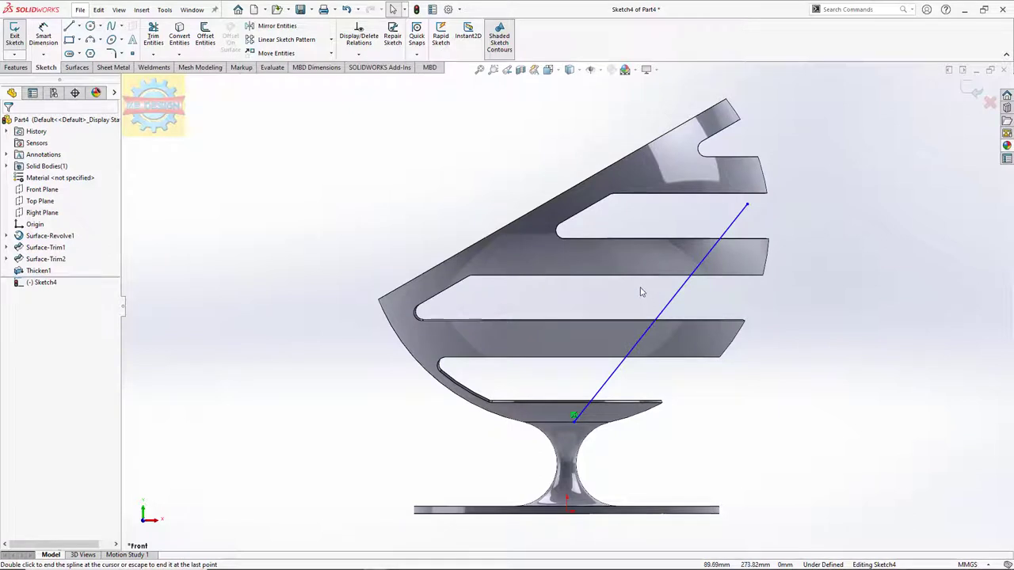
Step: Draw a horizontal line from the spline's top end to the shell's sloped edge
{"action": "left_click", "coordinate": [70, 27]}
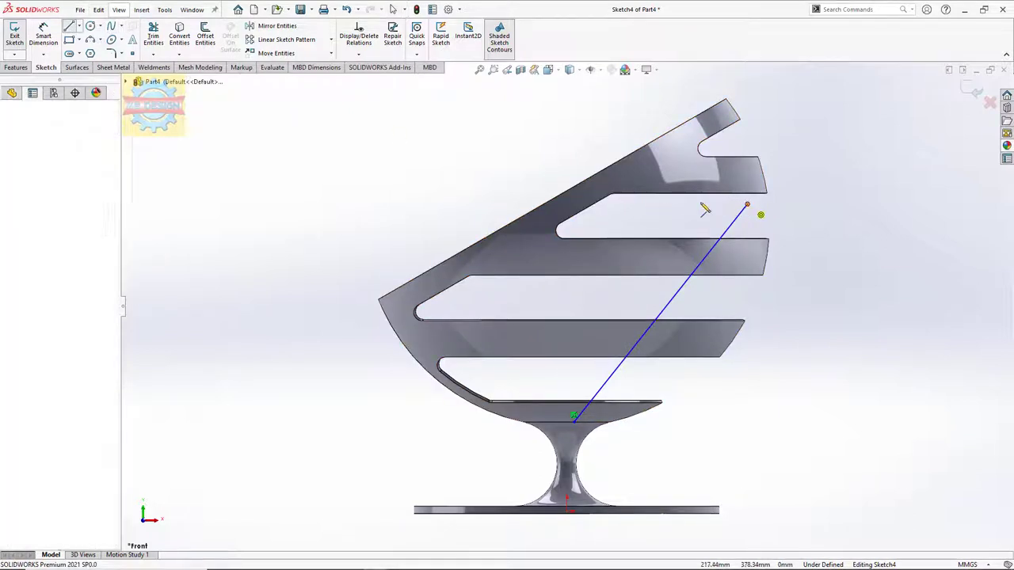
{"action": "left_click", "coordinate": [747, 205]}
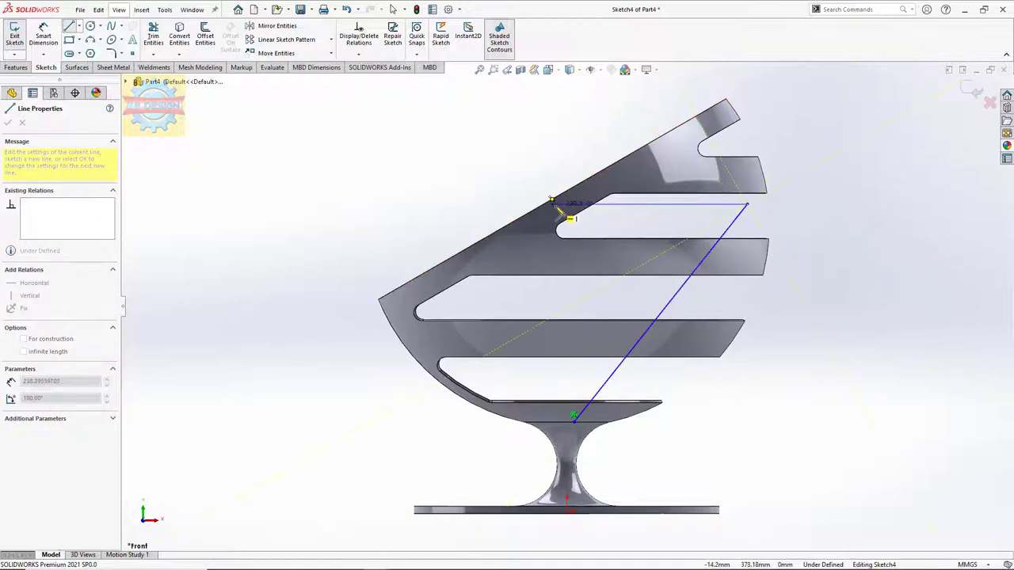
{"action": "left_click", "coordinate": [542, 207]}
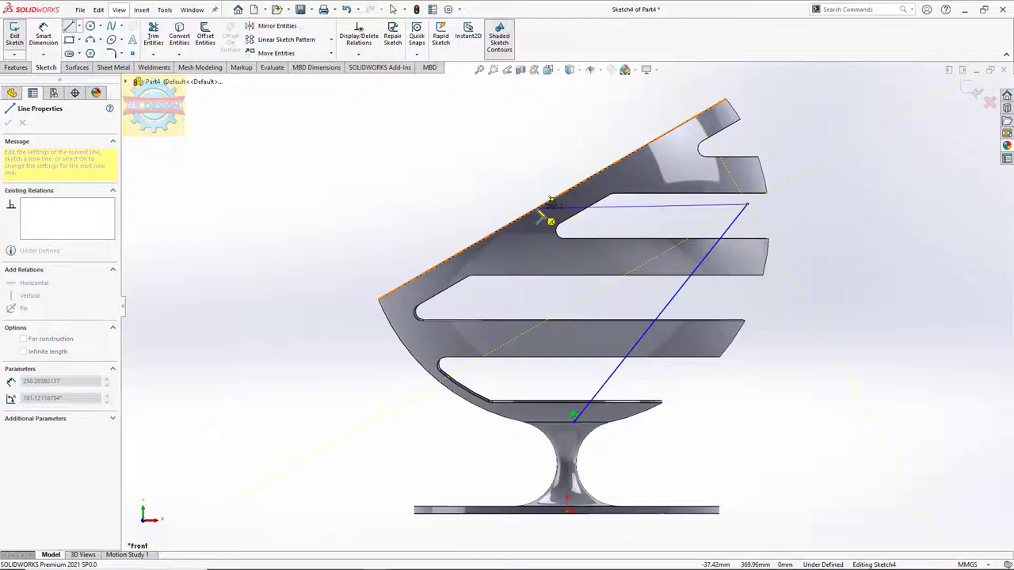
{"action": "key", "text": "Escape"}
{"action": "left_click", "coordinate": [607, 206]}
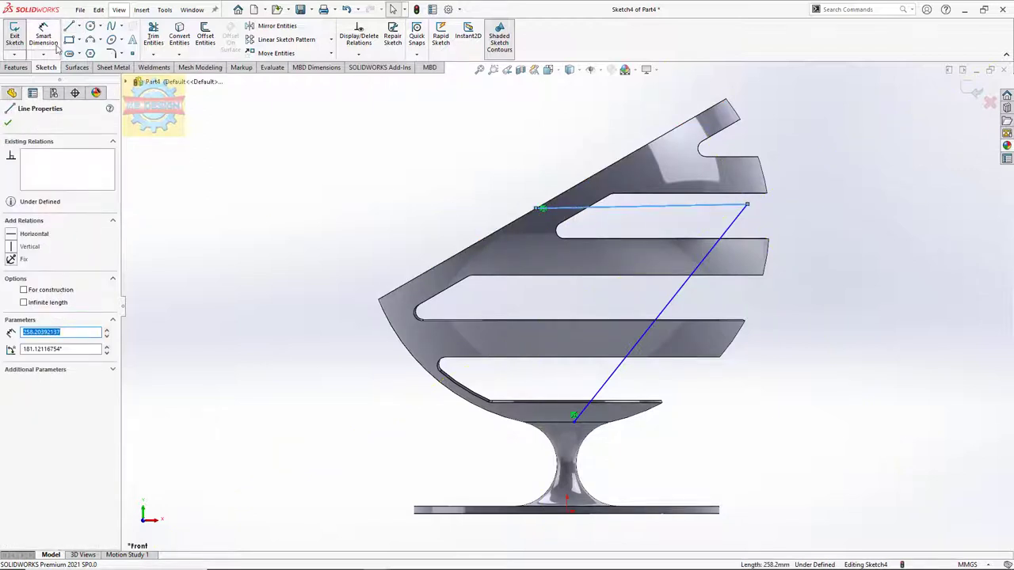
{"action": "left_click", "coordinate": [10, 233]}
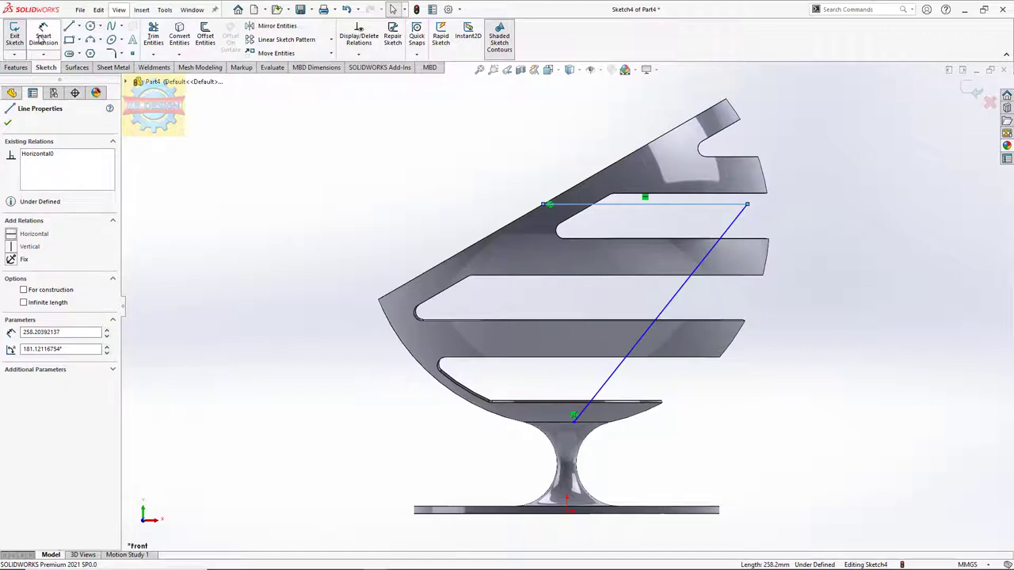
{"action": "key", "text": "Escape"}
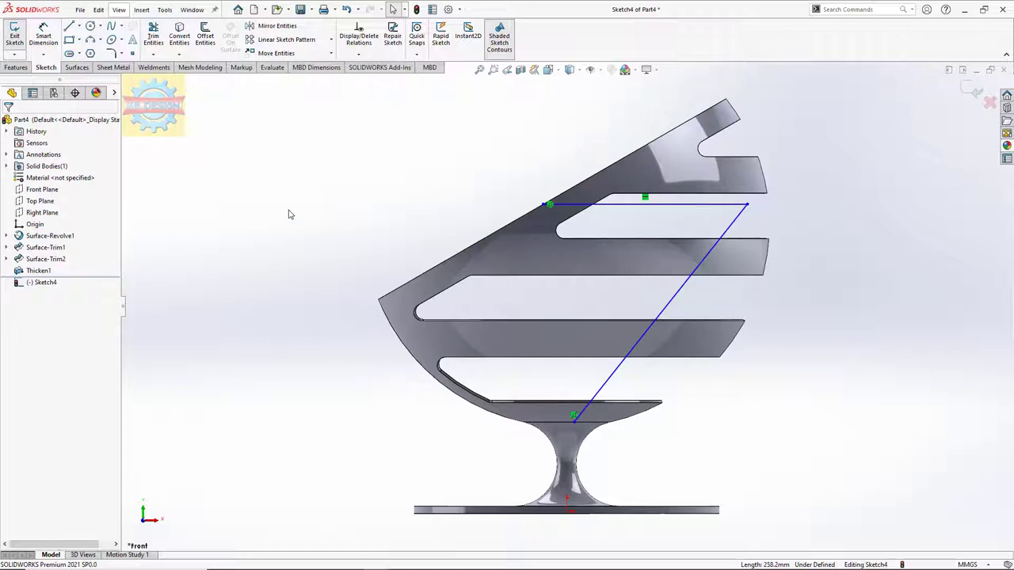
Step: Dimension the spline's lower endpoint 7.5 mm from the origin
{"action": "left_click", "coordinate": [42, 36]}
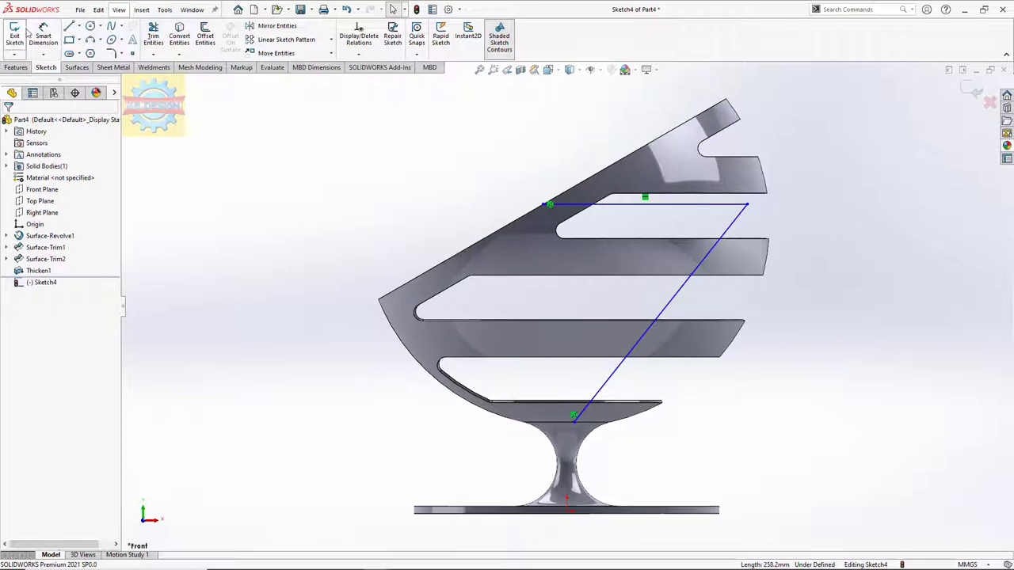
{"action": "left_click", "coordinate": [574, 417]}
{"action": "left_click", "coordinate": [567, 512]}
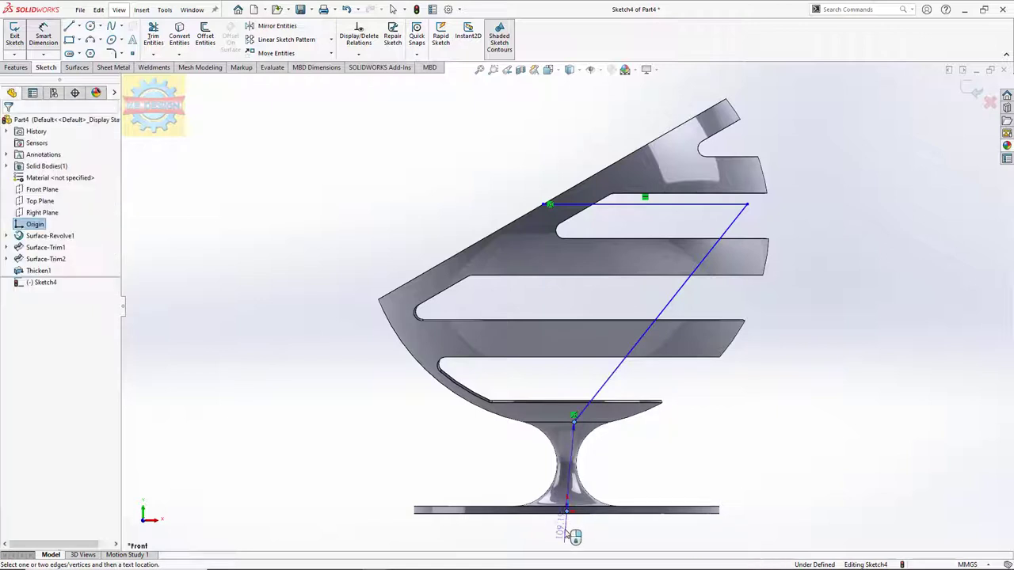
{"action": "left_click", "coordinate": [576, 537]}
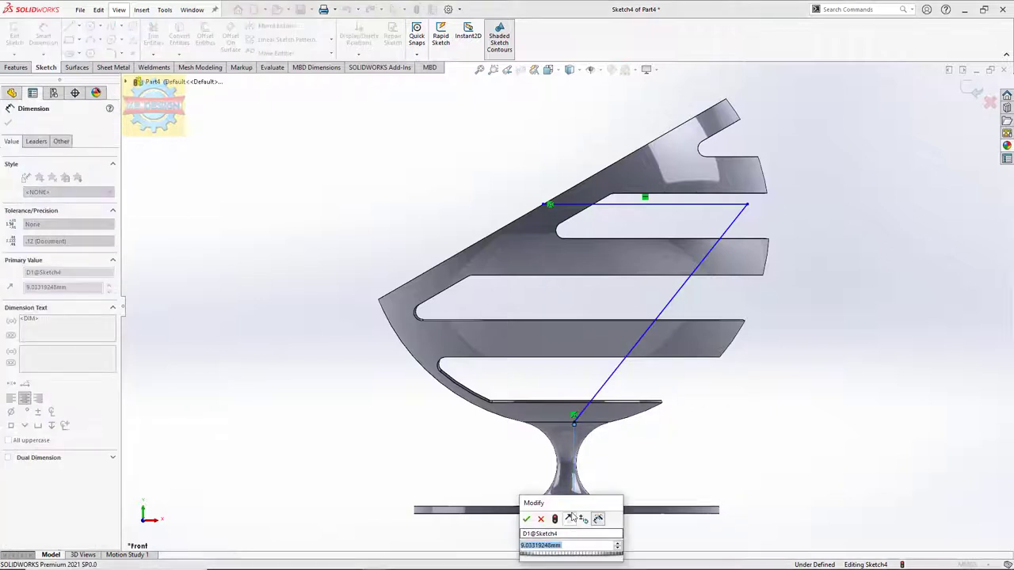
{"action": "type", "text": "7.5"}
{"action": "key", "text": "Return"}
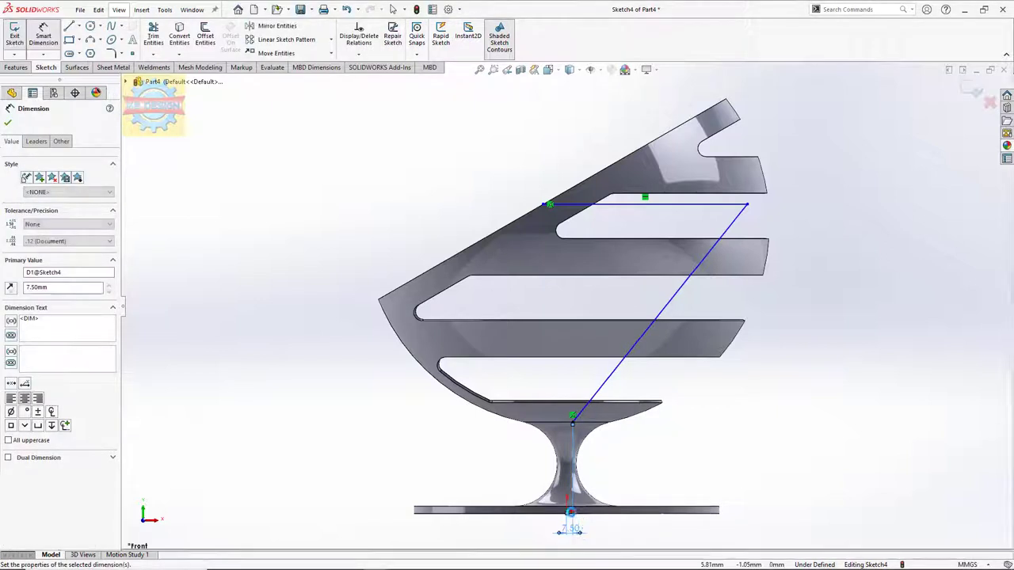
Step: Bend the spline into an S-curve with vertical tangents at both ends
{"action": "left_click", "coordinate": [622, 365]}
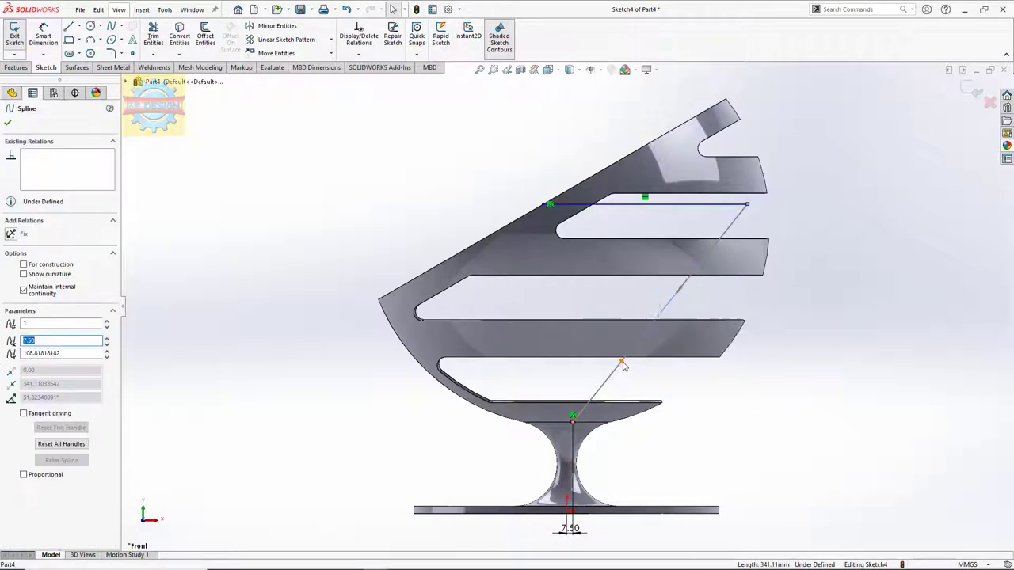
{"action": "left_click_drag", "start_coordinate": [622, 362], "coordinate": [616, 324]}
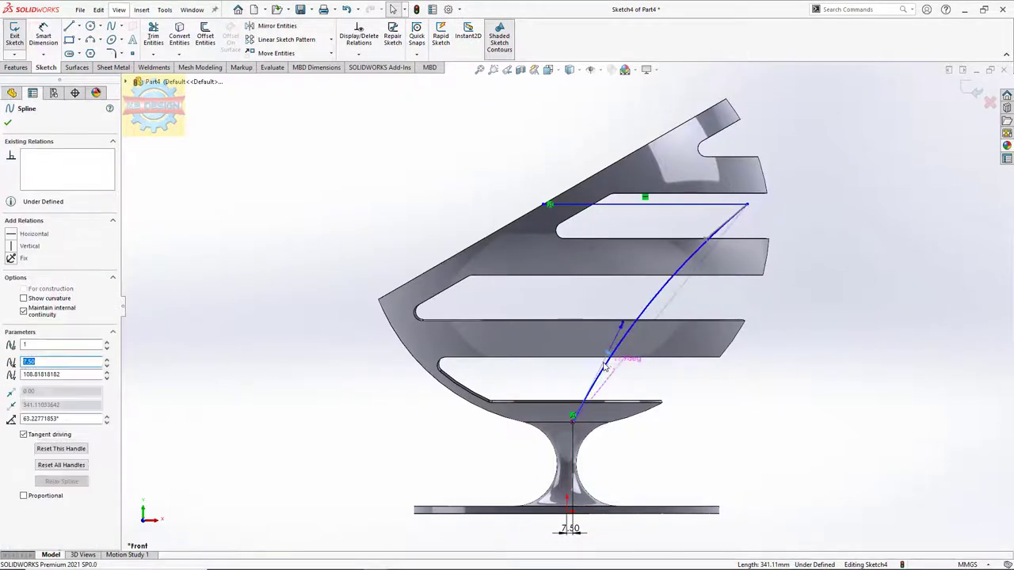
{"action": "left_click", "coordinate": [11, 246]}
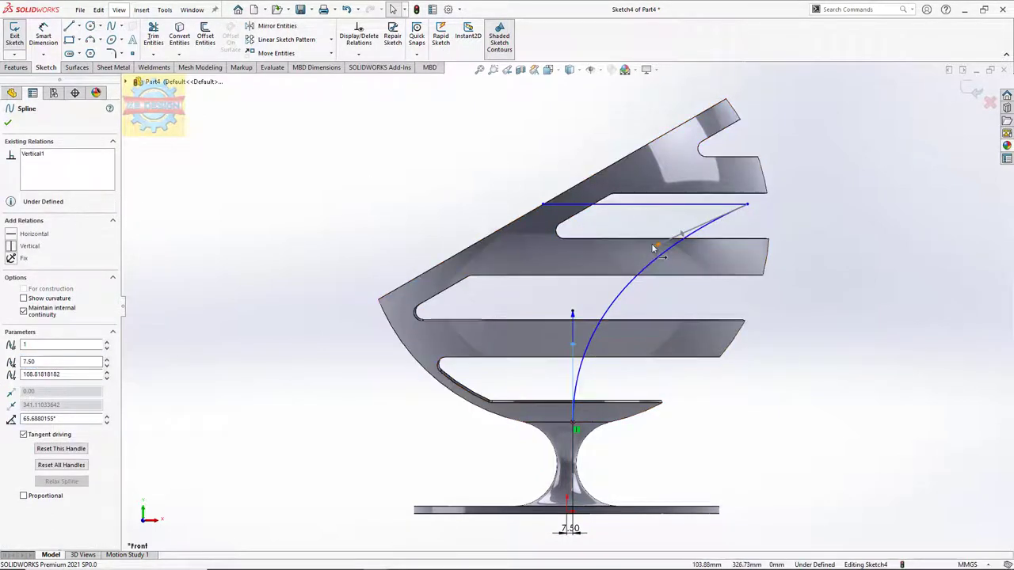
{"action": "mouse_move", "coordinate": [655, 249]}
{"action": "left_mouse_down"}
{"action": "mouse_move", "coordinate": [747, 298]}
{"action": "mouse_move", "coordinate": [739, 288]}
{"action": "left_mouse_up"}
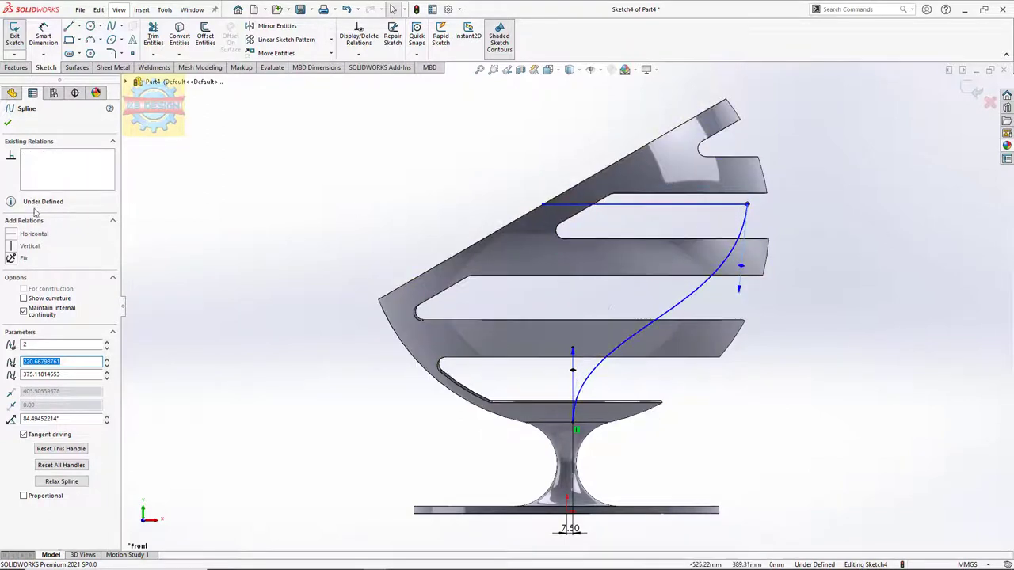
{"action": "left_click", "coordinate": [12, 248]}
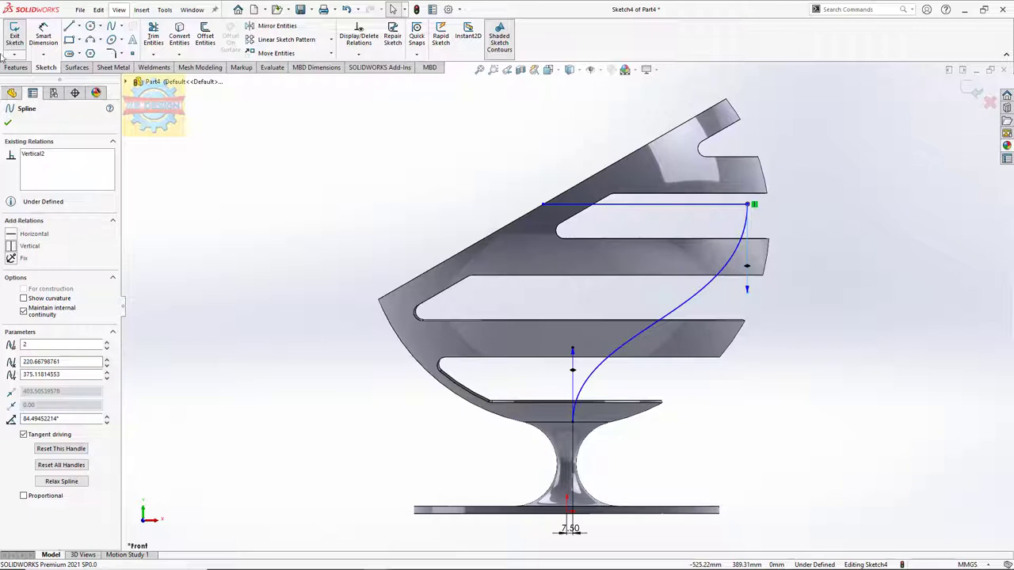
{"action": "key", "text": "Escape"}
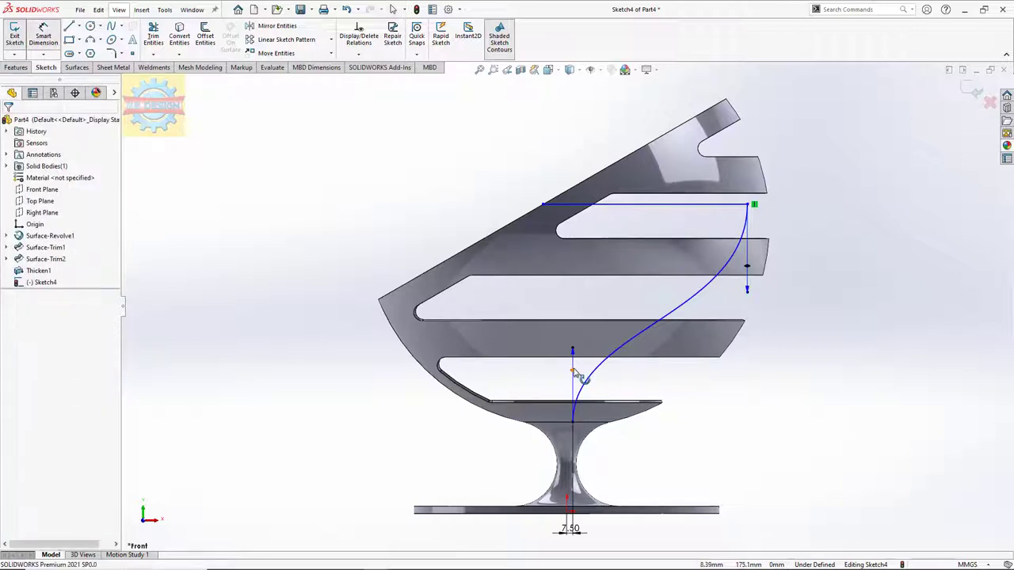
Step: Dimension the spline's lower tangent handle at 435 mm and upper handle at 415 mm
{"action": "left_click", "coordinate": [576, 372]}
{"action": "left_click", "coordinate": [613, 373]}
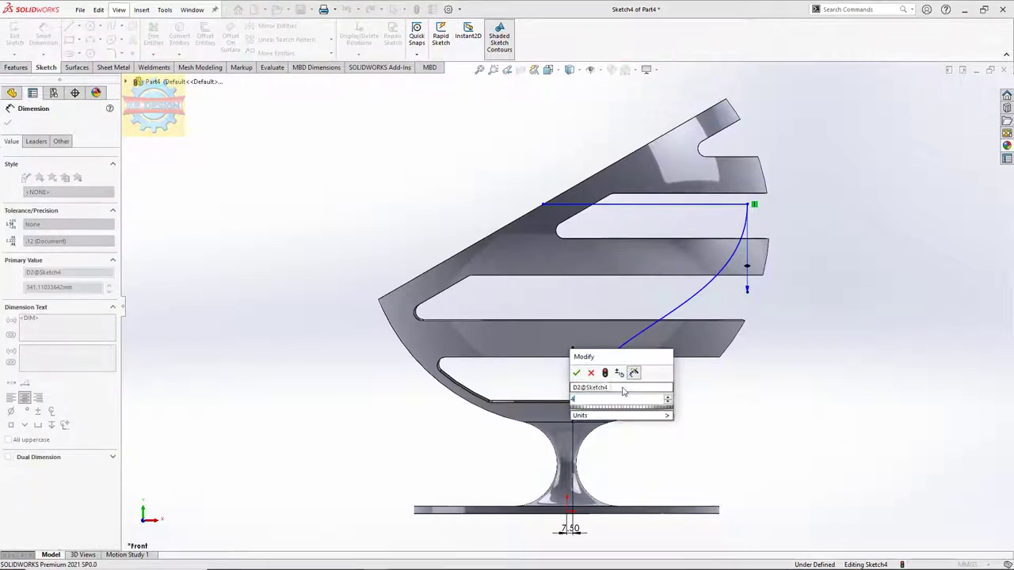
{"action": "type", "text": "435"}
{"action": "key", "text": "Return"}
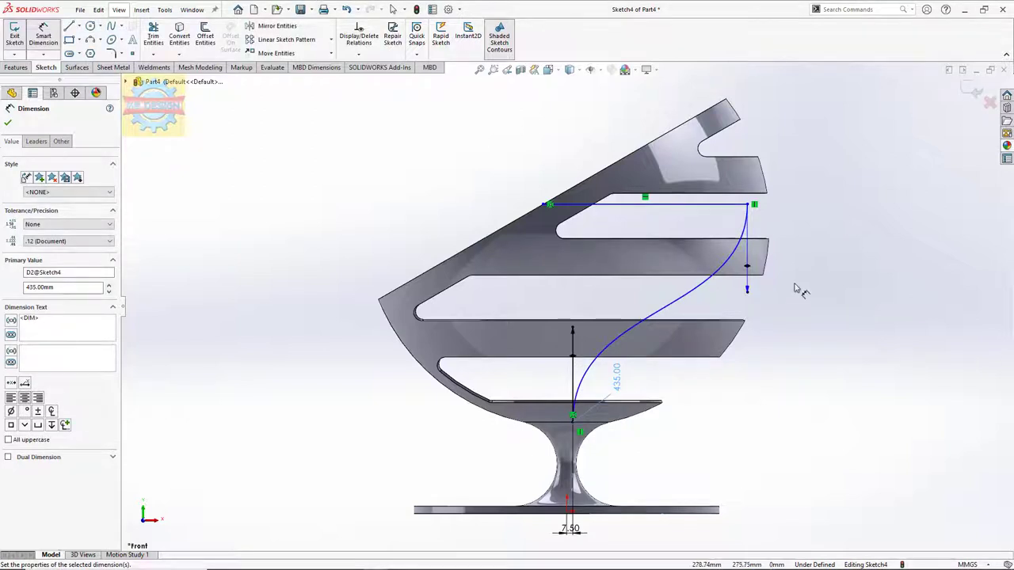
{"action": "left_click", "coordinate": [747, 287]}
{"action": "left_click", "coordinate": [825, 249]}
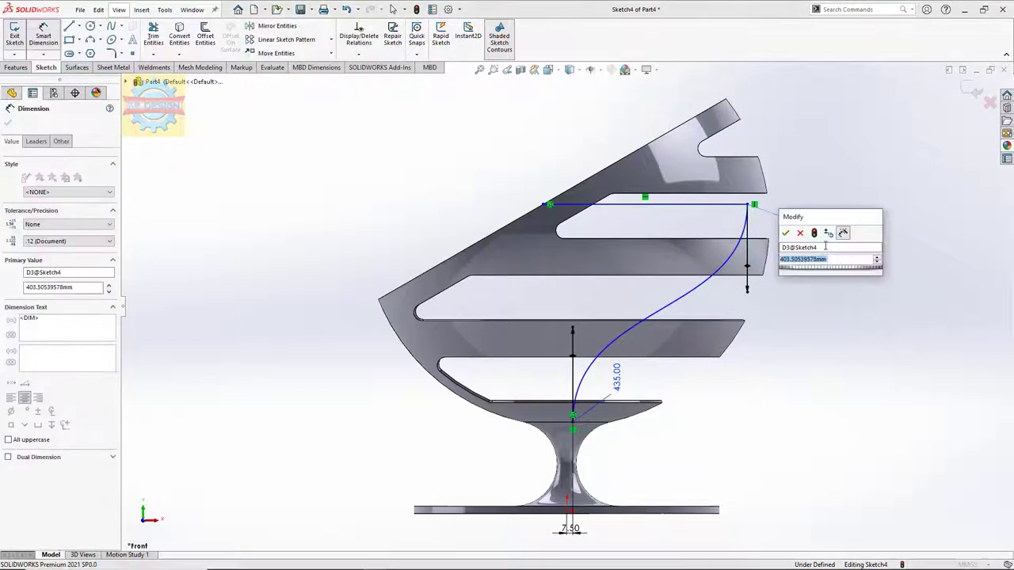
{"action": "type", "text": "415"}
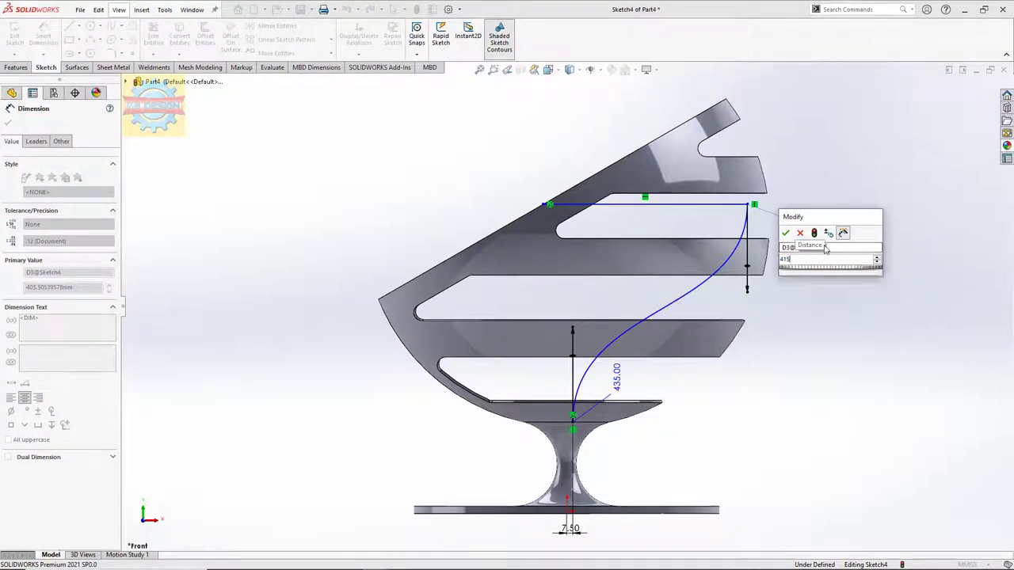
{"action": "key", "text": "Return"}
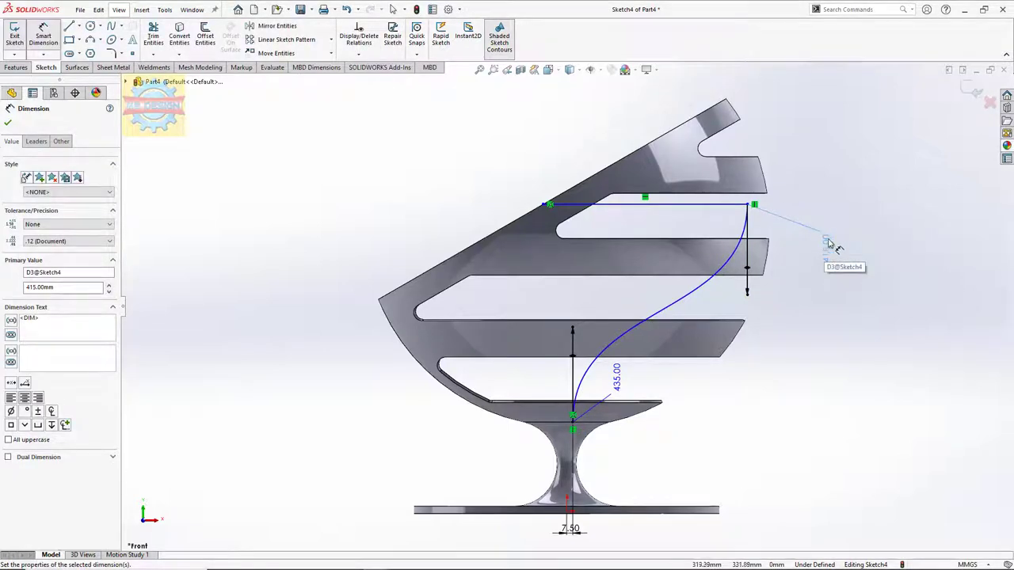
Step: Nudge the curve's top endpoint and zoom in and out to inspect the sketch
{"action": "key", "text": "Escape"}
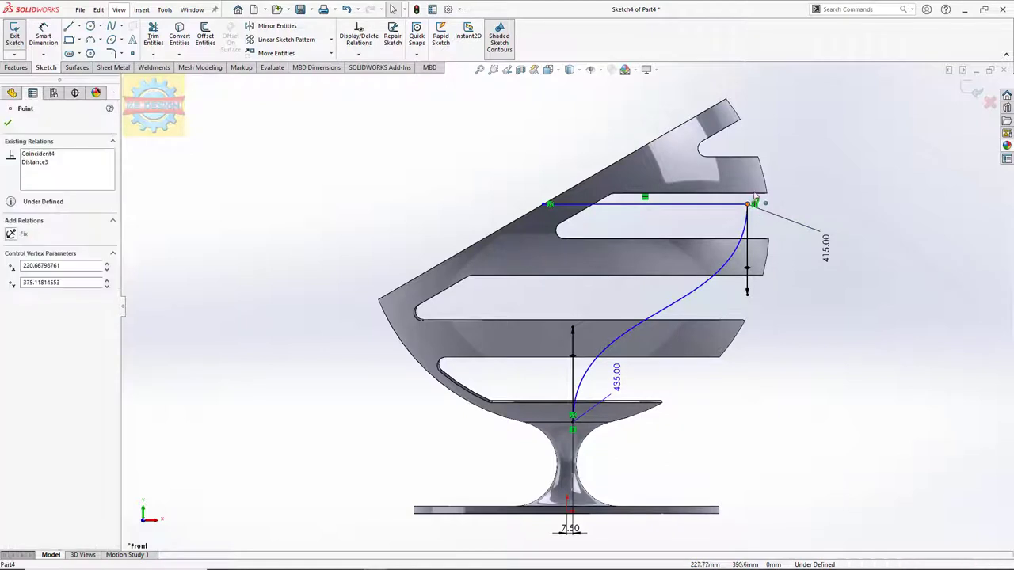
{"action": "left_click_drag", "start_coordinate": [754, 204], "coordinate": [757, 193]}
{"action": "left_click", "coordinate": [775, 192]}
{"action": "scroll", "coordinate": [776, 193], "scroll_direction": "down", "scroll_amount": 3}
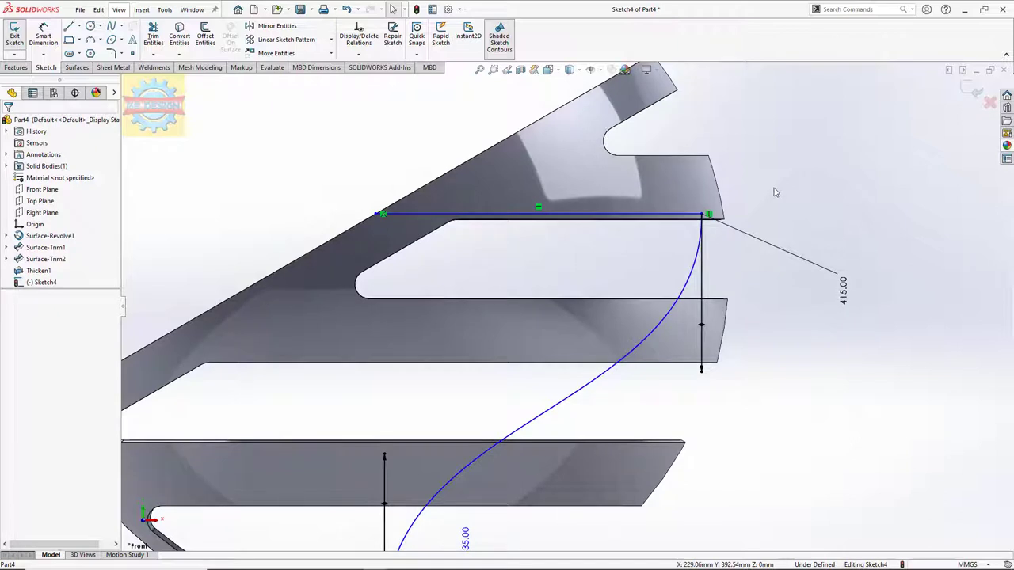
{"action": "scroll", "coordinate": [775, 193], "scroll_direction": "up", "scroll_amount": 3}
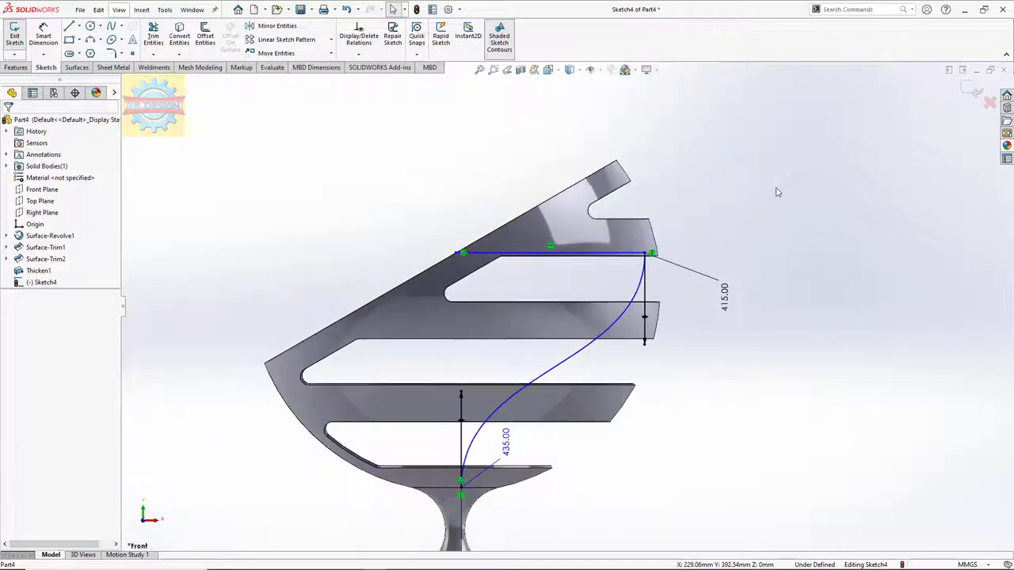
{"action": "scroll", "coordinate": [444, 486], "scroll_direction": "down", "scroll_amount": 3}
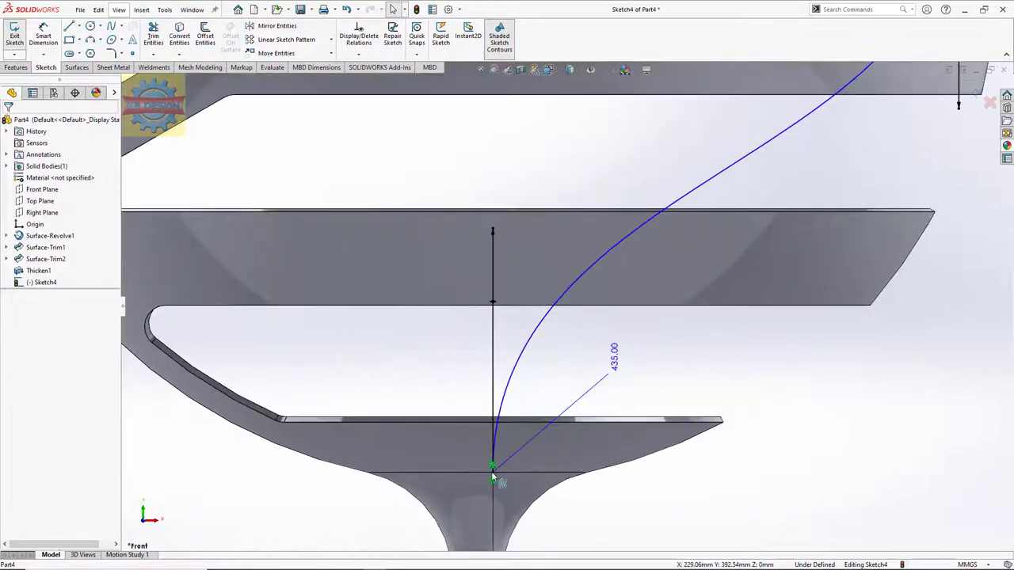
{"action": "scroll", "coordinate": [532, 438], "scroll_direction": "up", "scroll_amount": 2}
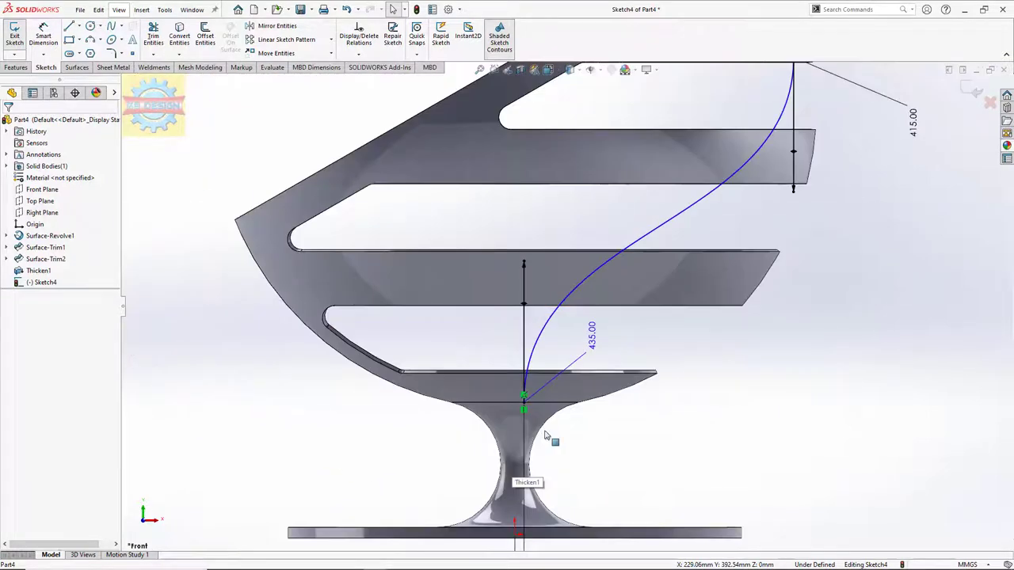
{"action": "scroll", "coordinate": [525, 389], "scroll_direction": "up", "scroll_amount": 2}
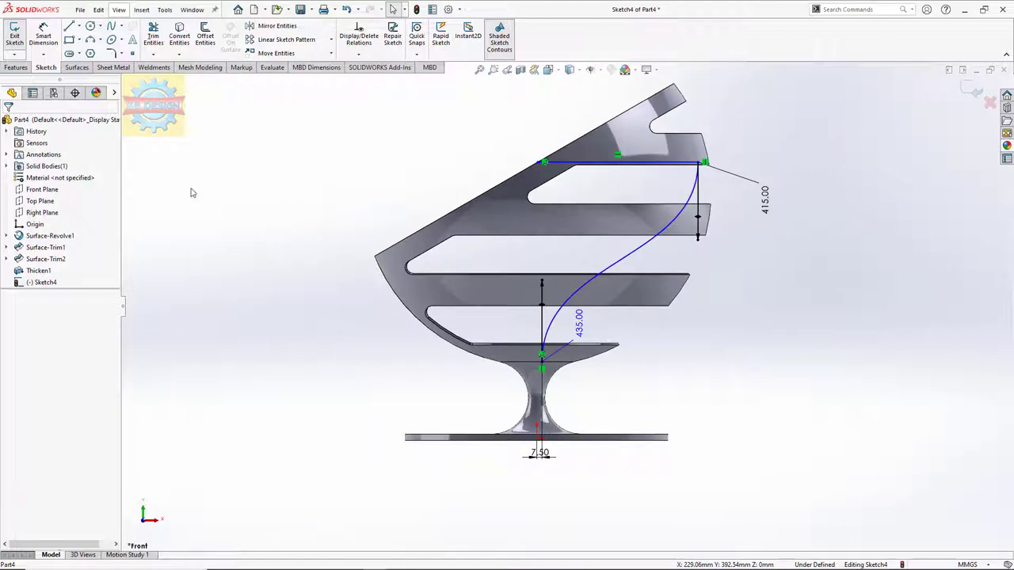
Step: Draw a vertical construction centerline from the pedestal centre up through the sketch
{"action": "left_click", "coordinate": [78, 27]}
{"action": "left_click", "coordinate": [89, 49]}
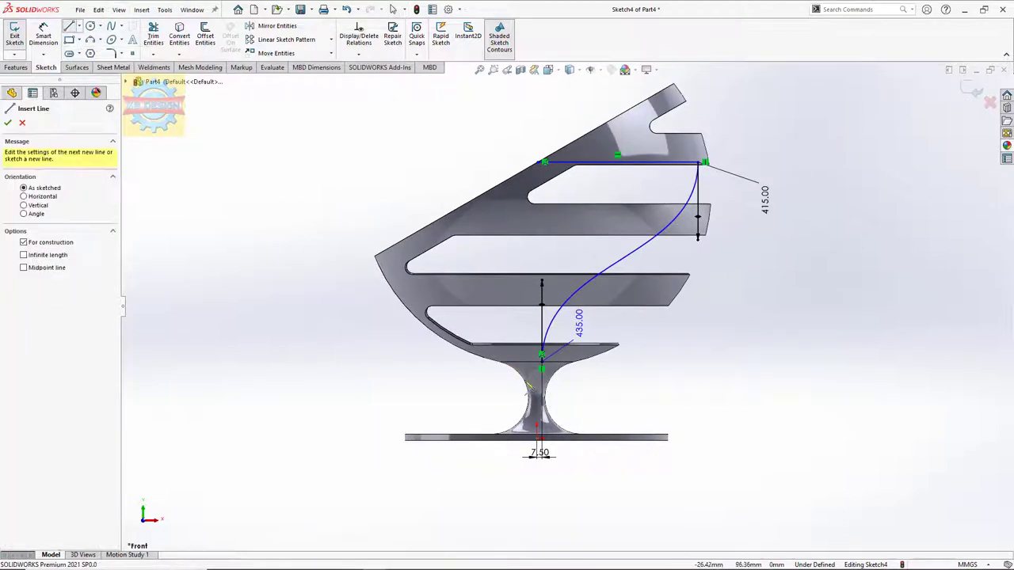
{"action": "left_click", "coordinate": [539, 436]}
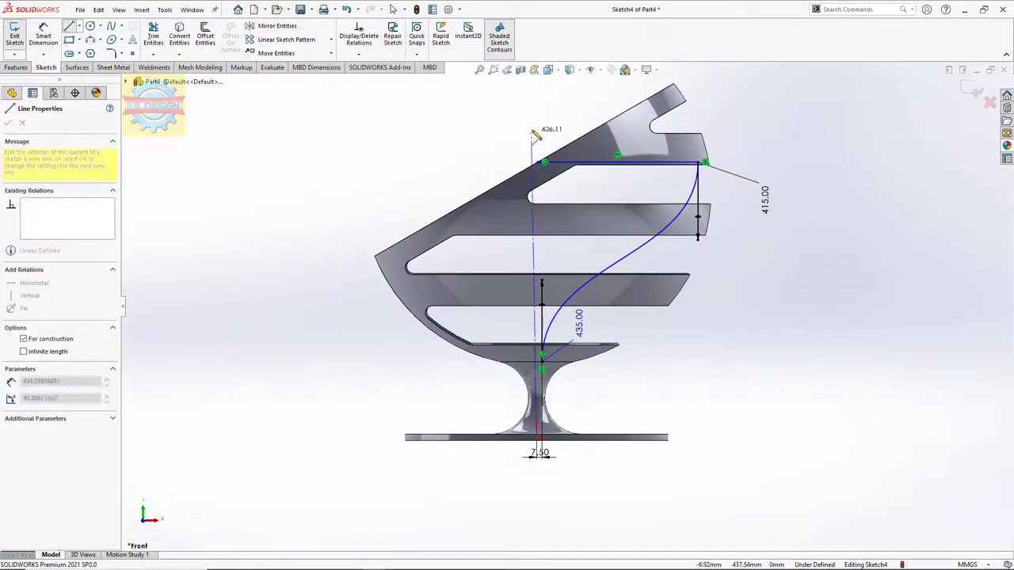
{"action": "left_click", "coordinate": [541, 125]}
{"action": "scroll", "coordinate": [547, 119], "scroll_direction": "down", "scroll_amount": 2}
{"action": "key", "text": "Escape"}
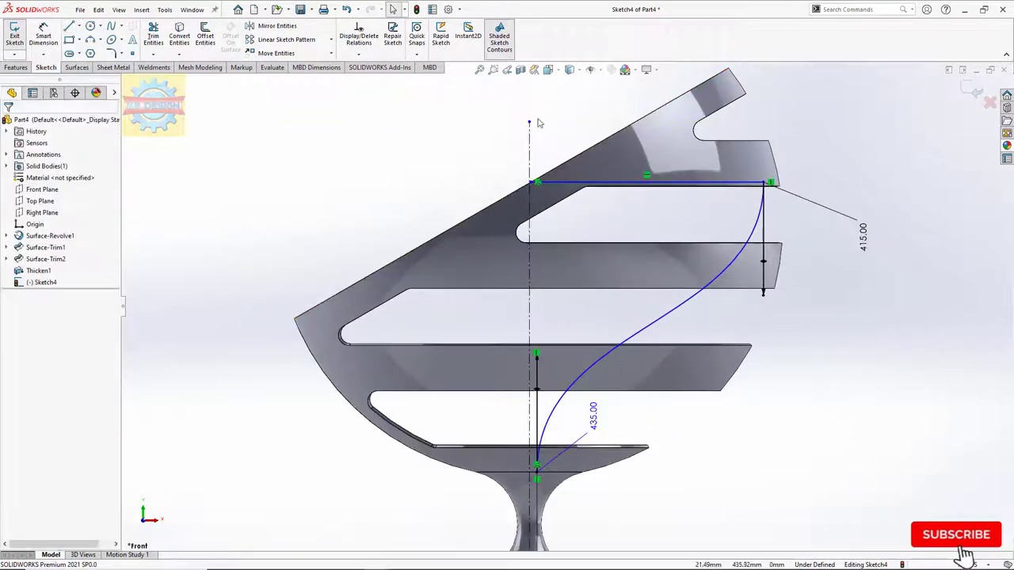
{"action": "scroll", "coordinate": [554, 89], "scroll_direction": "down", "scroll_amount": 3}
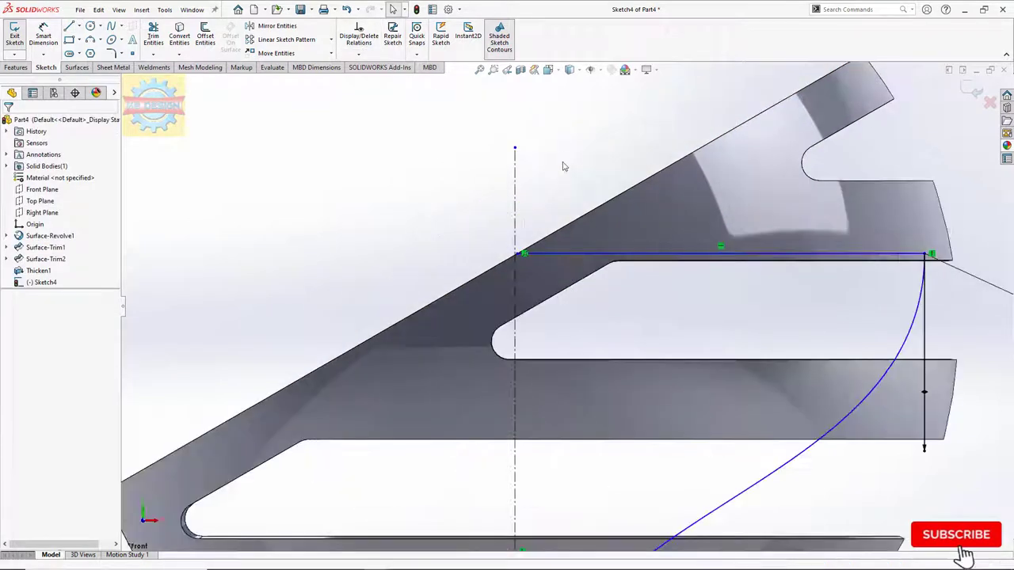
Step: Make the top line's left endpoint coincident with the vertical centerline
{"action": "left_click", "coordinate": [522, 254]}
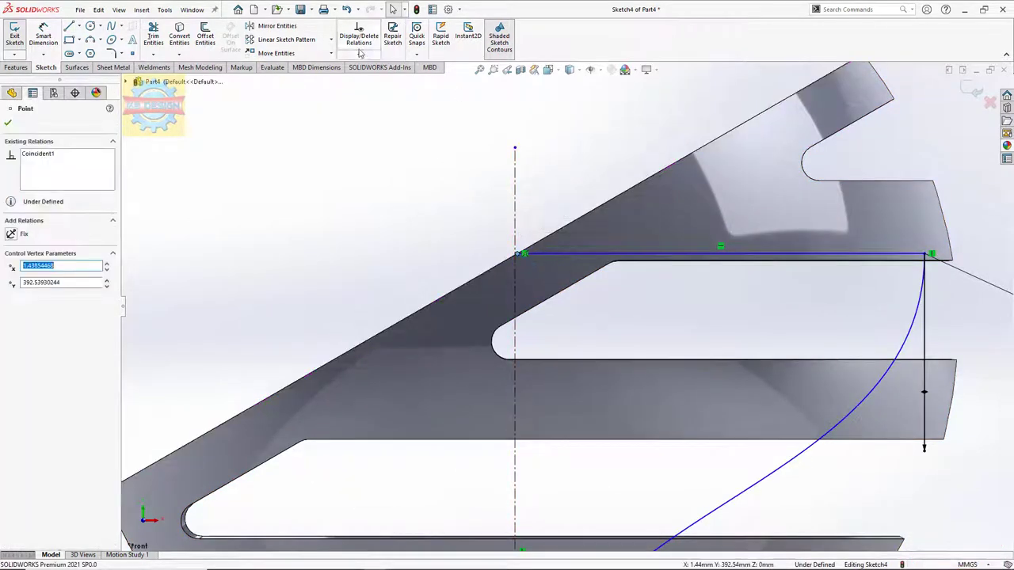
{"action": "left_click", "coordinate": [360, 56]}
{"action": "left_click", "coordinate": [369, 79]}
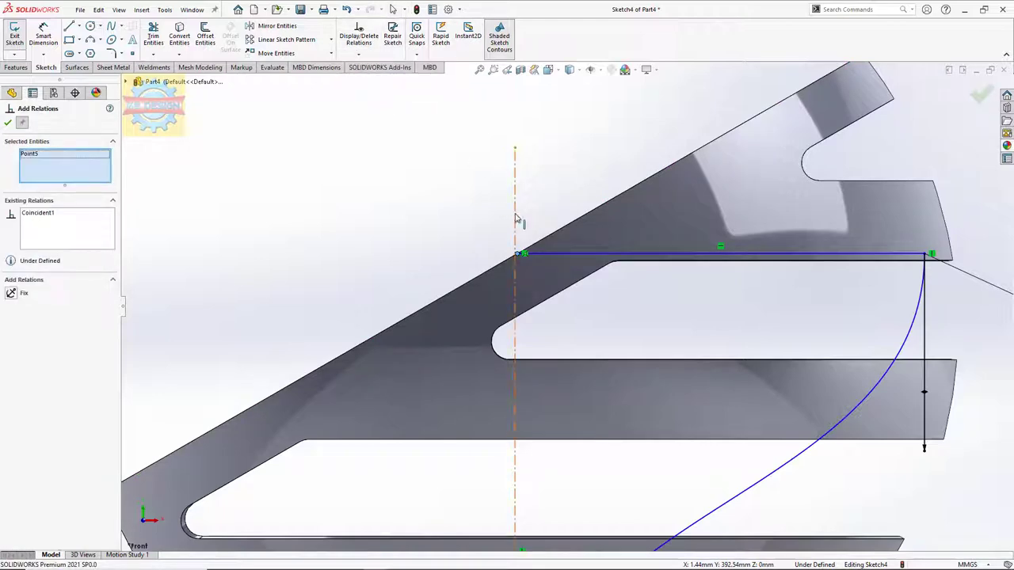
{"action": "left_click", "coordinate": [11, 306]}
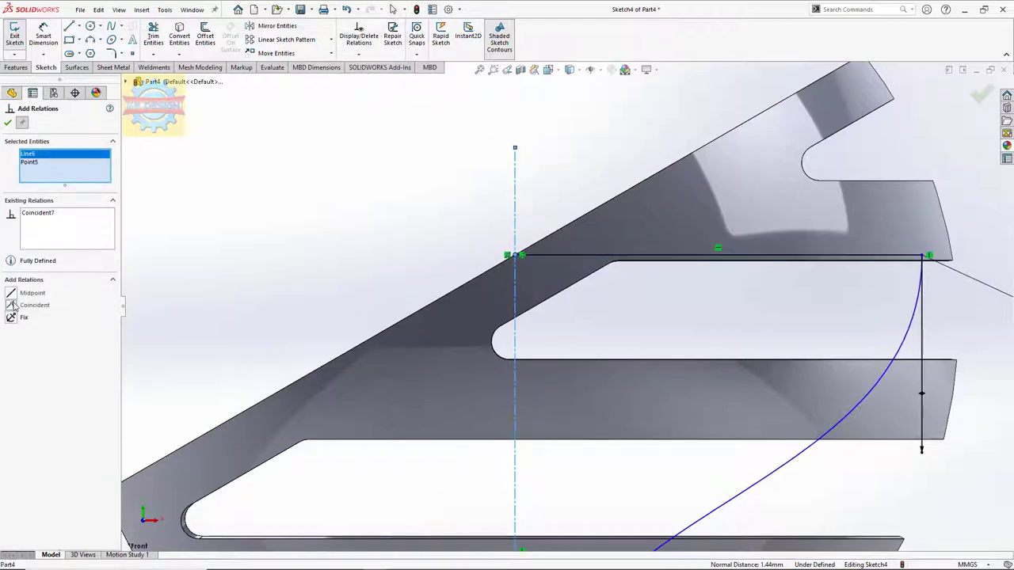
{"action": "scroll", "coordinate": [517, 317], "scroll_direction": "up", "scroll_amount": 2}
{"action": "scroll", "coordinate": [789, 277], "scroll_direction": "down", "scroll_amount": 2}
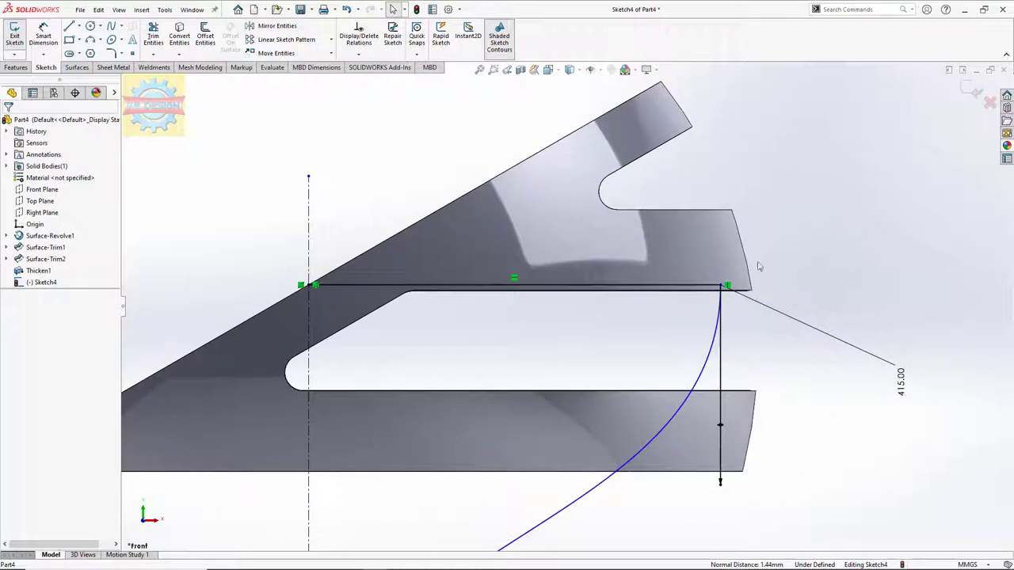
Step: Add a 15 mm horizontal construction line at the top line's right end
{"action": "left_click", "coordinate": [78, 26]}
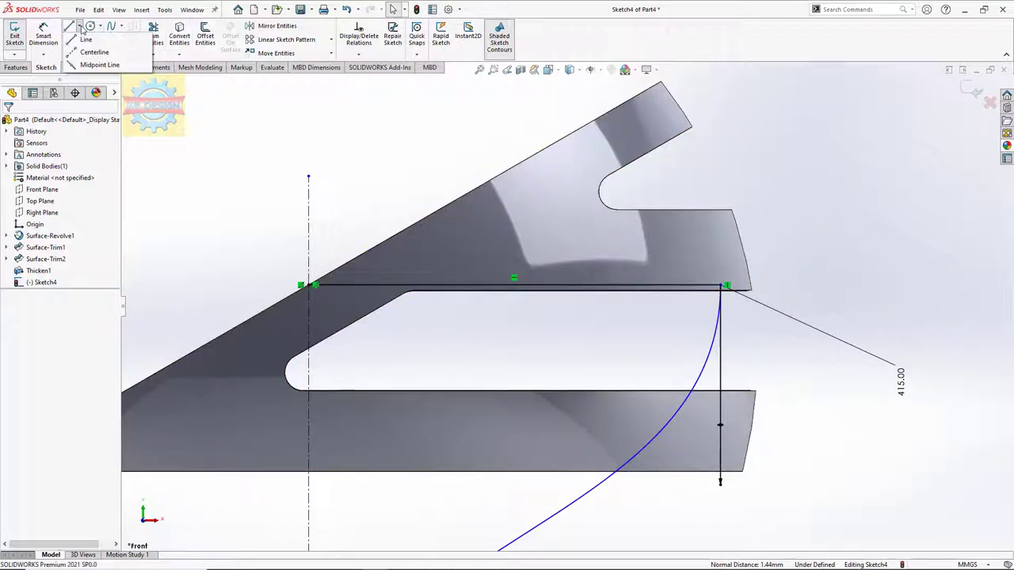
{"action": "left_click", "coordinate": [91, 46]}
{"action": "left_click", "coordinate": [722, 289]}
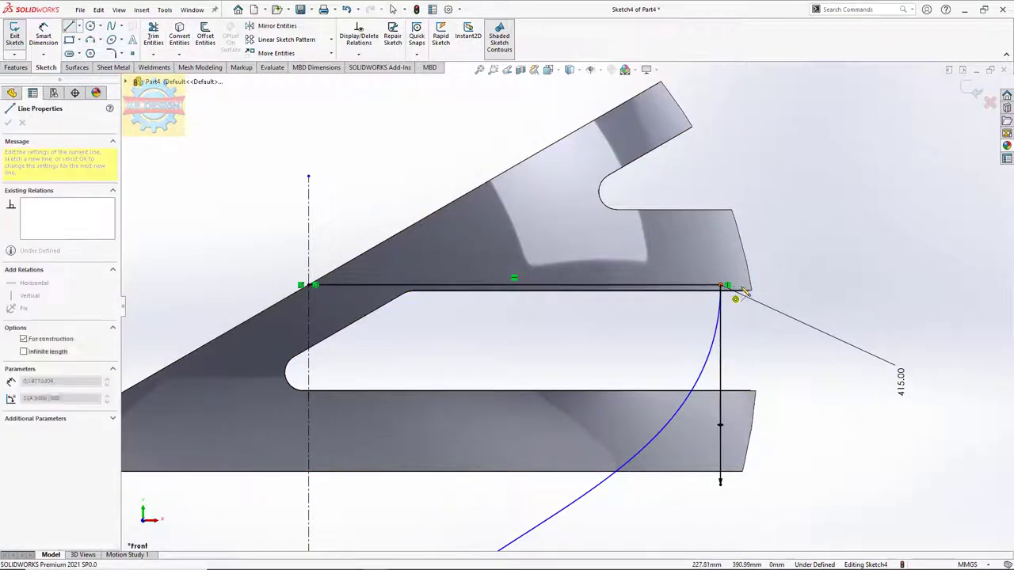
{"action": "left_click", "coordinate": [756, 286]}
{"action": "key", "text": "Escape"}
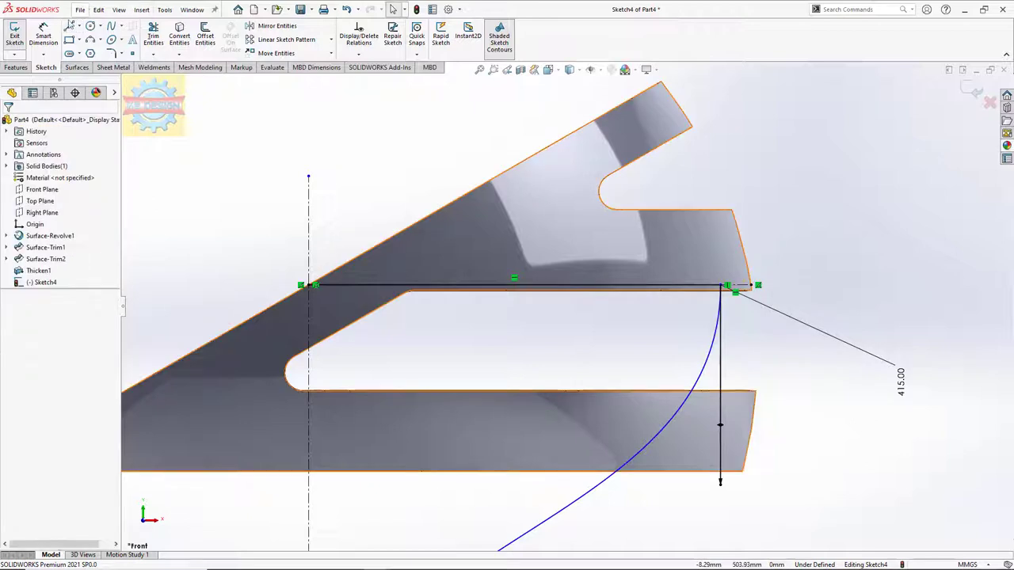
{"action": "left_click", "coordinate": [743, 287]}
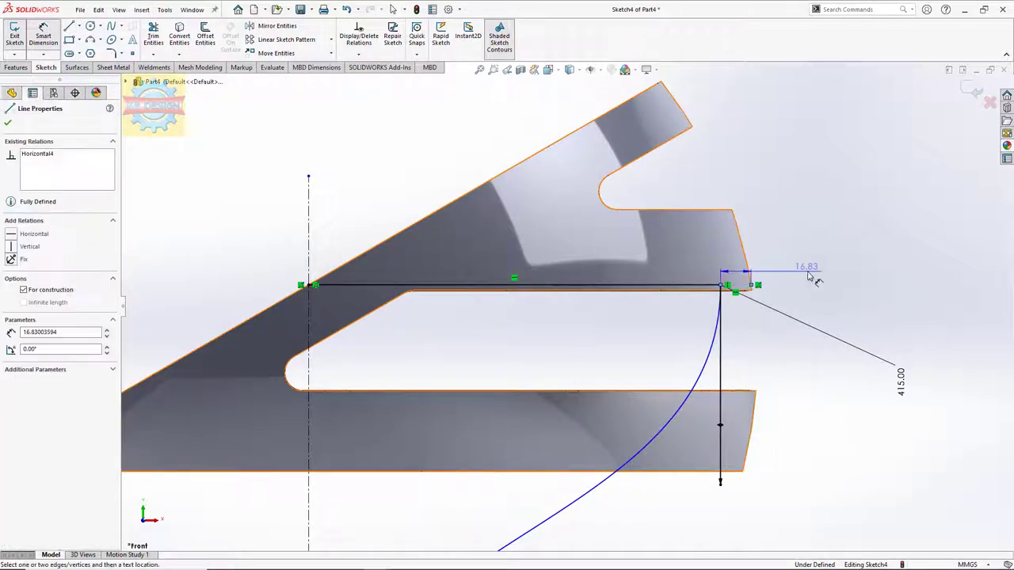
{"action": "left_click", "coordinate": [753, 278]}
{"action": "type", "text": "15"}
{"action": "key", "text": "Return"}
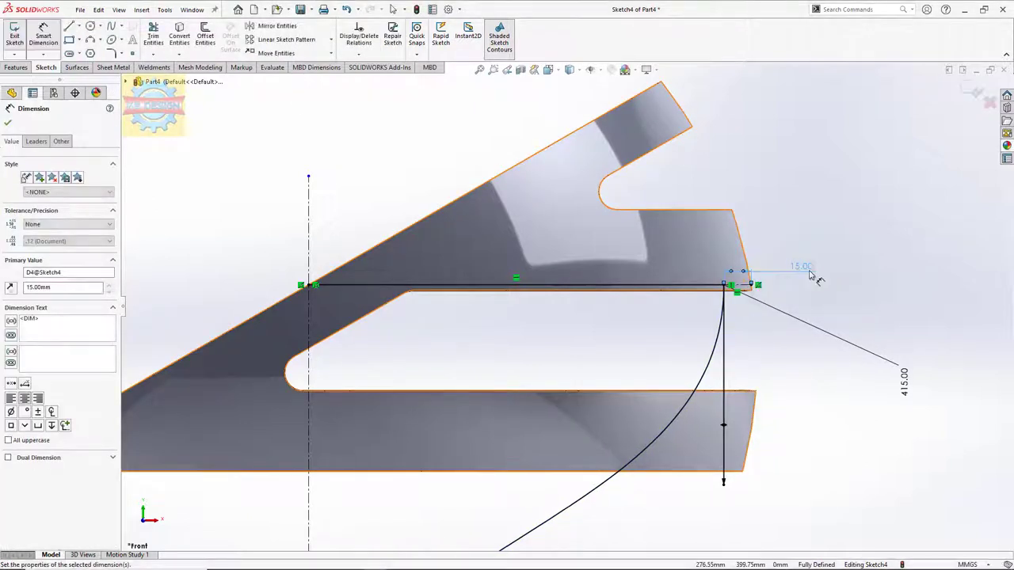
{"action": "key", "text": "Escape"}
Step: Draw a line from the point on the pedestal down to the base point
{"action": "scroll", "coordinate": [814, 278], "scroll_direction": "down", "scroll_amount": 3}
{"action": "scroll", "coordinate": [696, 334], "scroll_direction": "down", "scroll_amount": 1}
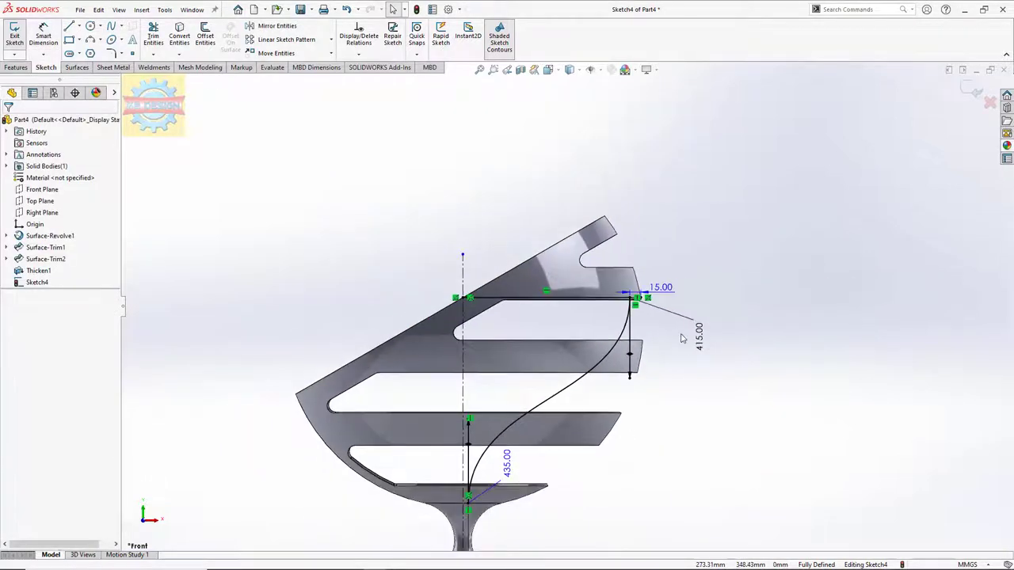
{"action": "scroll", "coordinate": [590, 323], "scroll_direction": "down", "scroll_amount": 1}
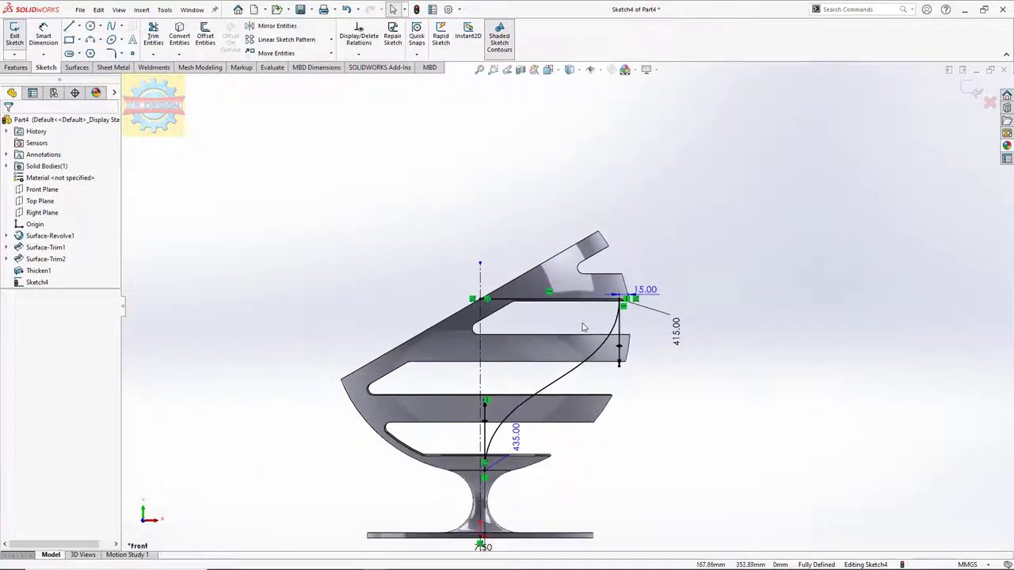
{"action": "scroll", "coordinate": [576, 336], "scroll_direction": "down", "scroll_amount": 1}
{"action": "scroll", "coordinate": [498, 484], "scroll_direction": "up", "scroll_amount": 4}
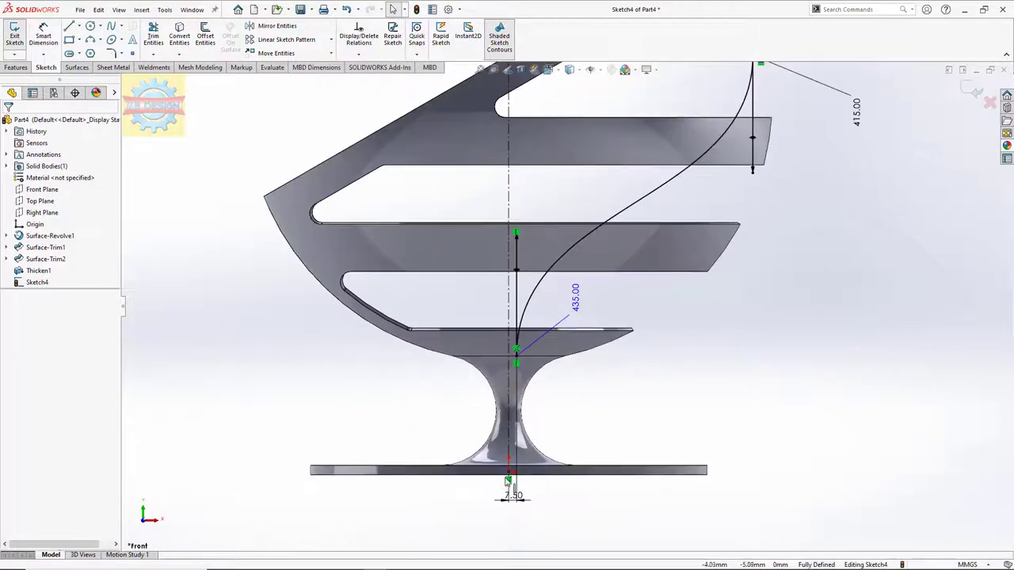
{"action": "scroll", "coordinate": [515, 475], "scroll_direction": "up", "scroll_amount": 2}
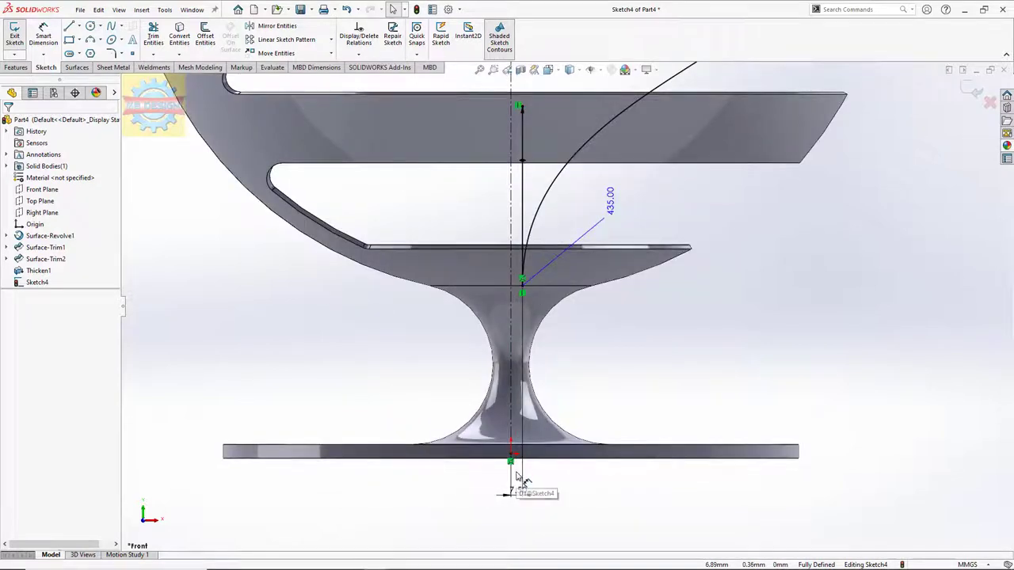
{"action": "left_click", "coordinate": [69, 26]}
{"action": "left_click", "coordinate": [522, 293]}
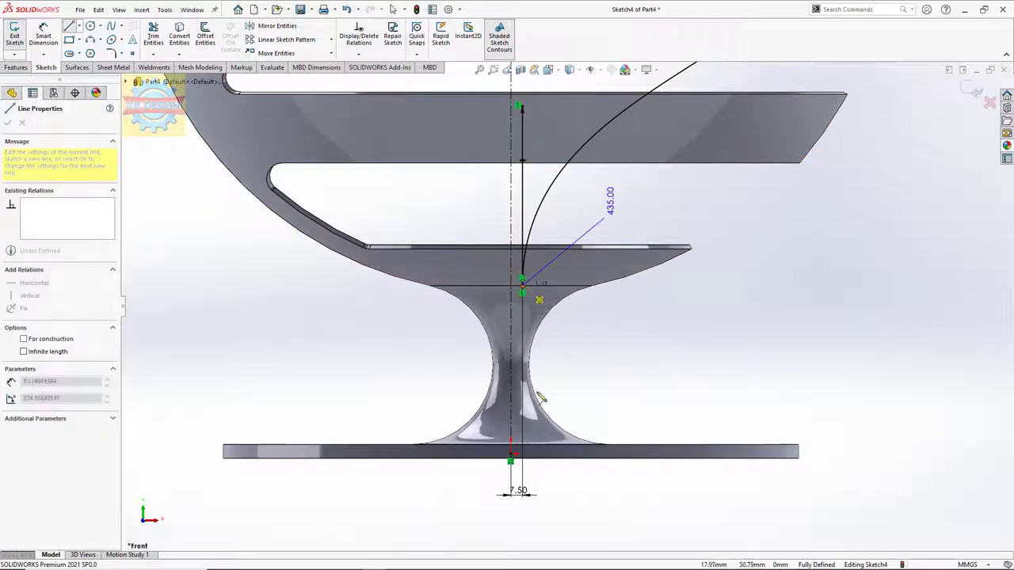
{"action": "left_click", "coordinate": [511, 458]}
{"action": "scroll", "coordinate": [523, 455], "scroll_direction": "up", "scroll_amount": 3}
{"action": "key", "text": "Escape"}
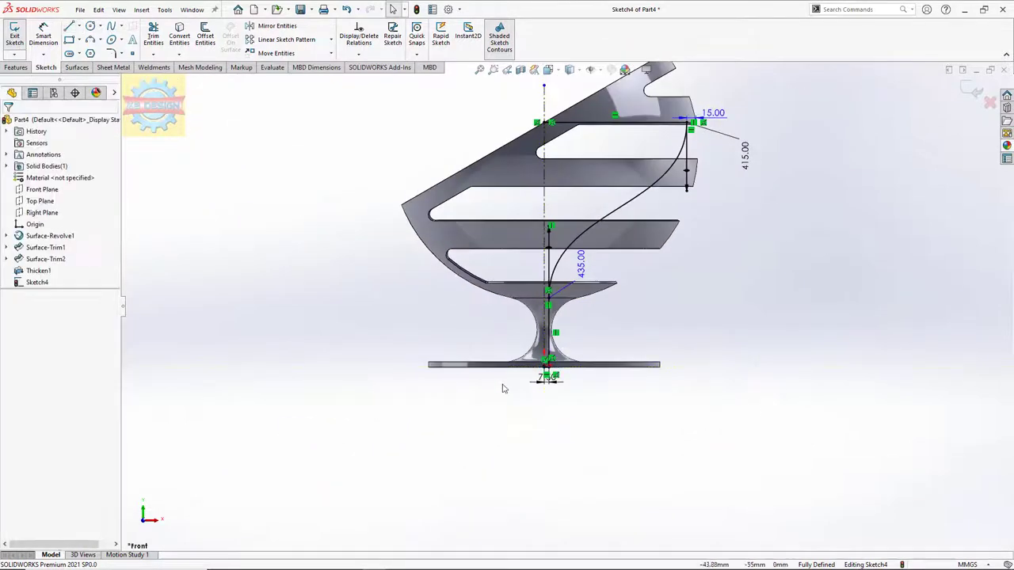
Step: Revolve the profile about the vertical centerline into the Surface-Revolve2 seat surface
{"action": "left_click", "coordinate": [75, 67]}
{"action": "left_click", "coordinate": [47, 36]}
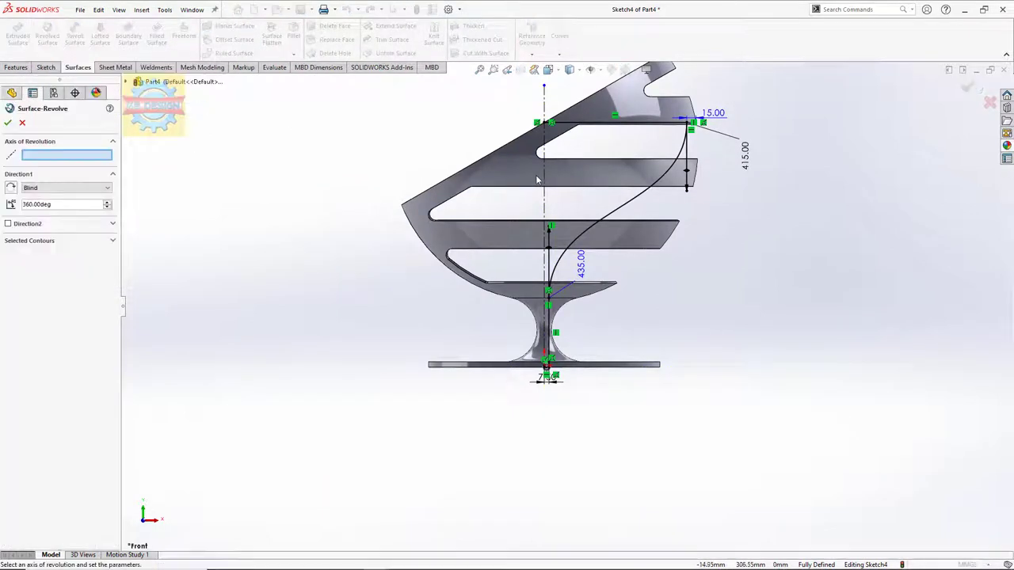
{"action": "left_click", "coordinate": [545, 181]}
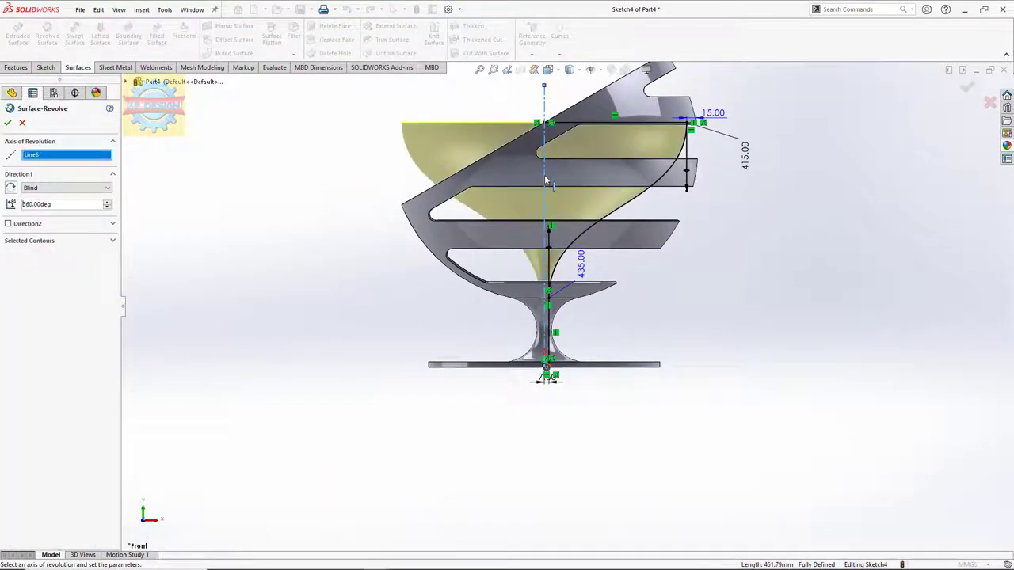
{"action": "left_click", "coordinate": [9, 123]}
{"action": "left_click", "coordinate": [42, 201]}
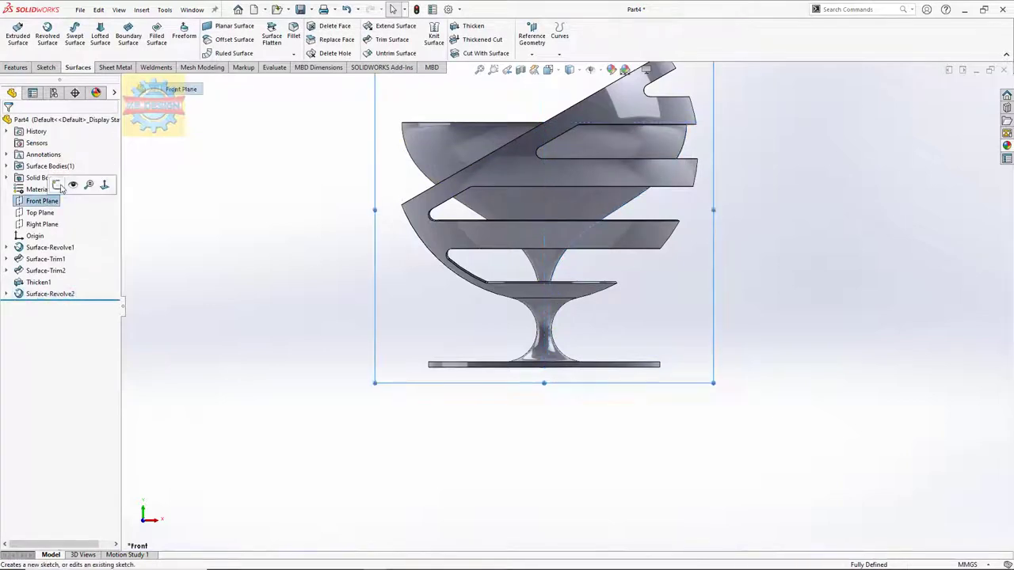
{"action": "left_click", "coordinate": [57, 185]}
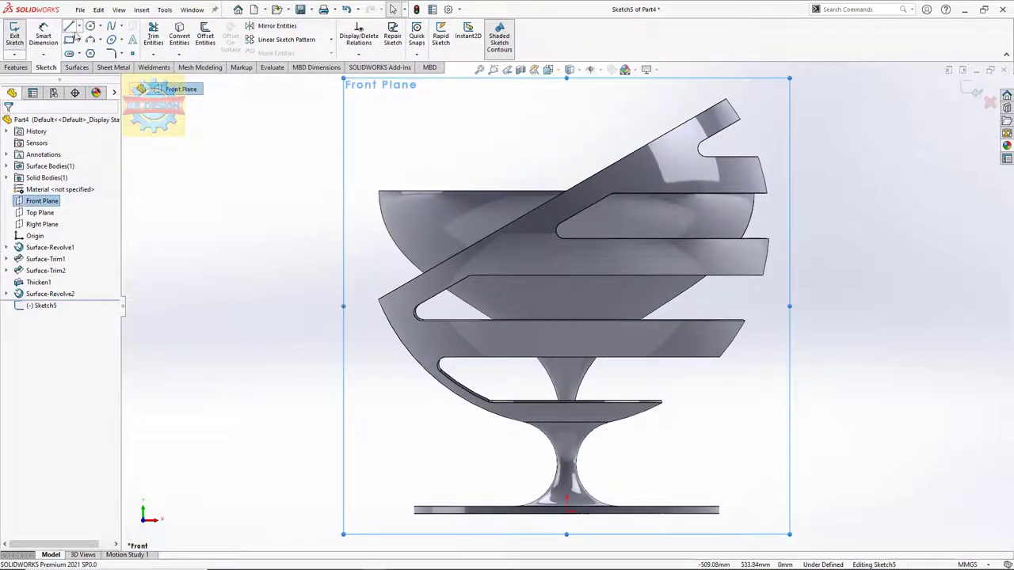
Step: Sketch a diagonal line along the shell's slanted edge on the Front Plane
{"action": "left_click", "coordinate": [69, 27]}
{"action": "left_click", "coordinate": [420, 278]}
{"action": "left_click", "coordinate": [602, 174]}
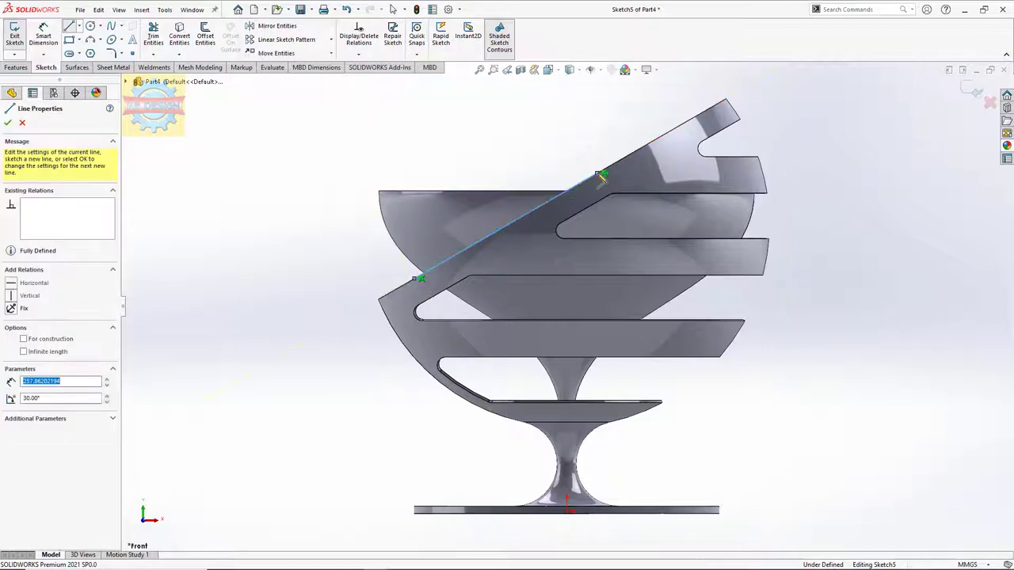
Step: Trim the seat surface with the diagonal line, removing its upper portion
{"action": "left_click", "coordinate": [77, 67]}
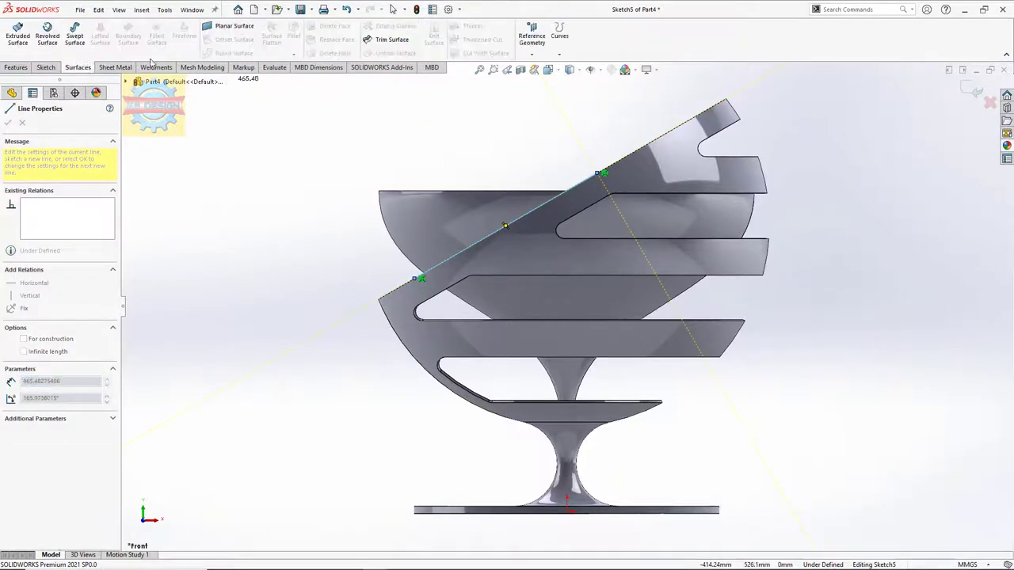
{"action": "left_click", "coordinate": [378, 40]}
{"action": "left_click", "coordinate": [473, 215]}
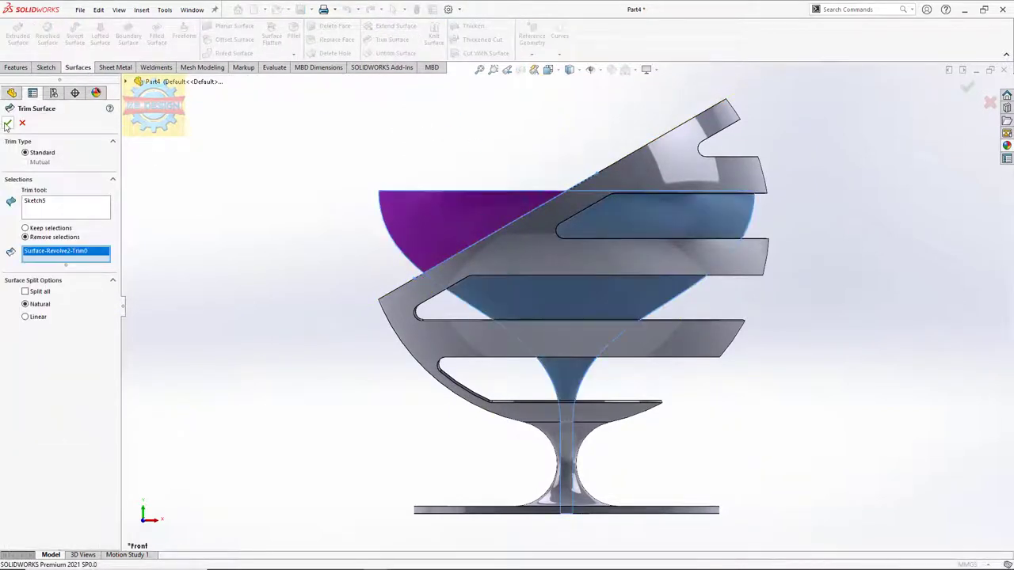
{"action": "left_click", "coordinate": [7, 125]}
{"action": "middle_click_drag", "start_coordinate": [344, 154], "coordinate": [391, 202]}
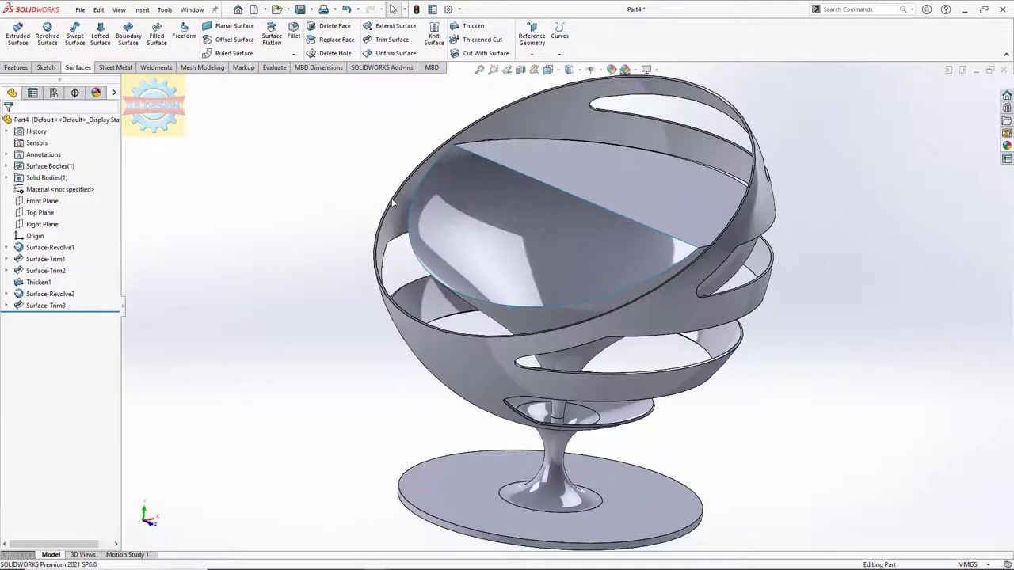
Step: Delete the cushion's flat top face and add a 15 mm normal-to-surface ruled surface along its top rim
{"action": "left_click", "coordinate": [335, 28]}
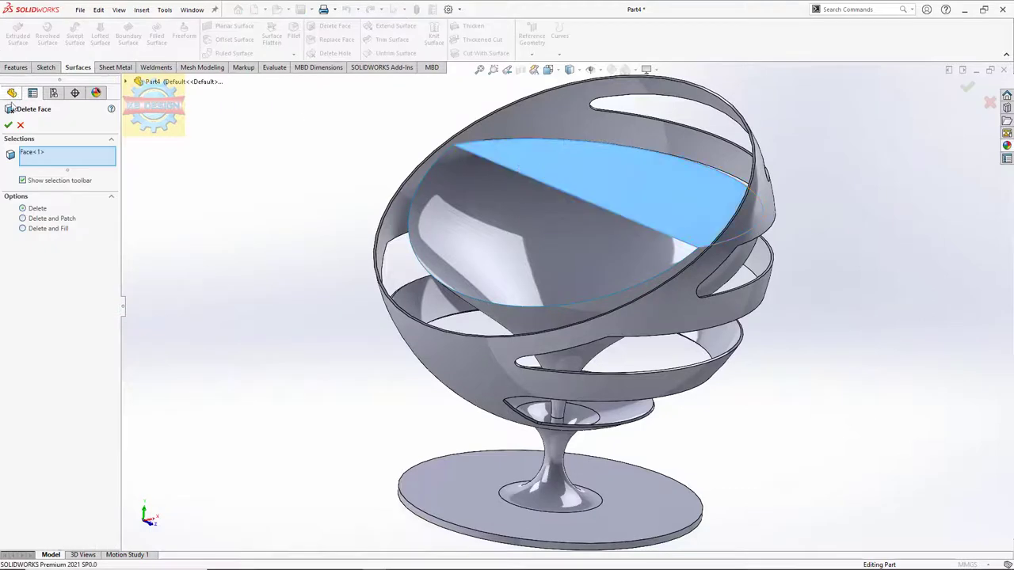
{"action": "left_click", "coordinate": [8, 125]}
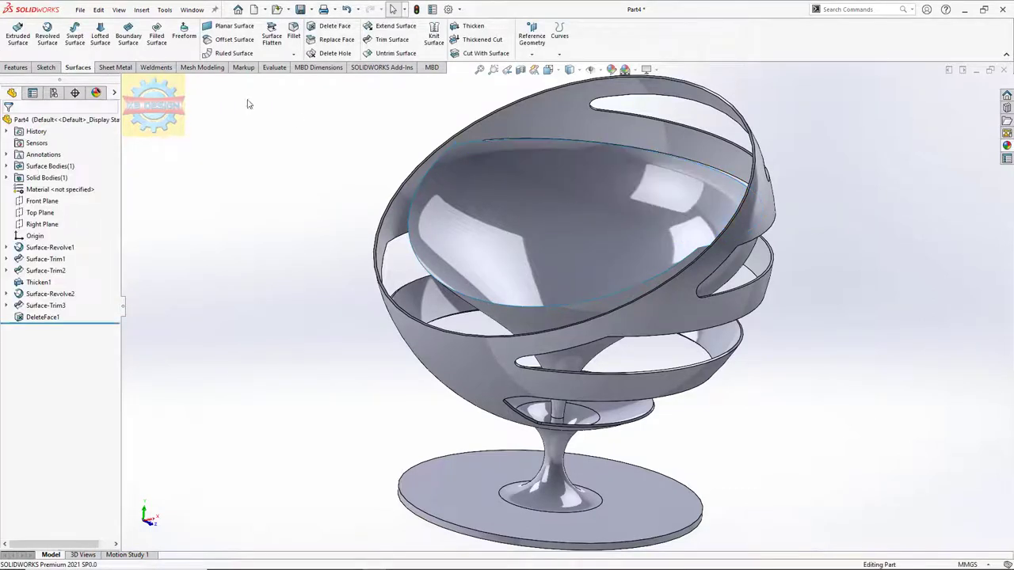
{"action": "left_click", "coordinate": [234, 53]}
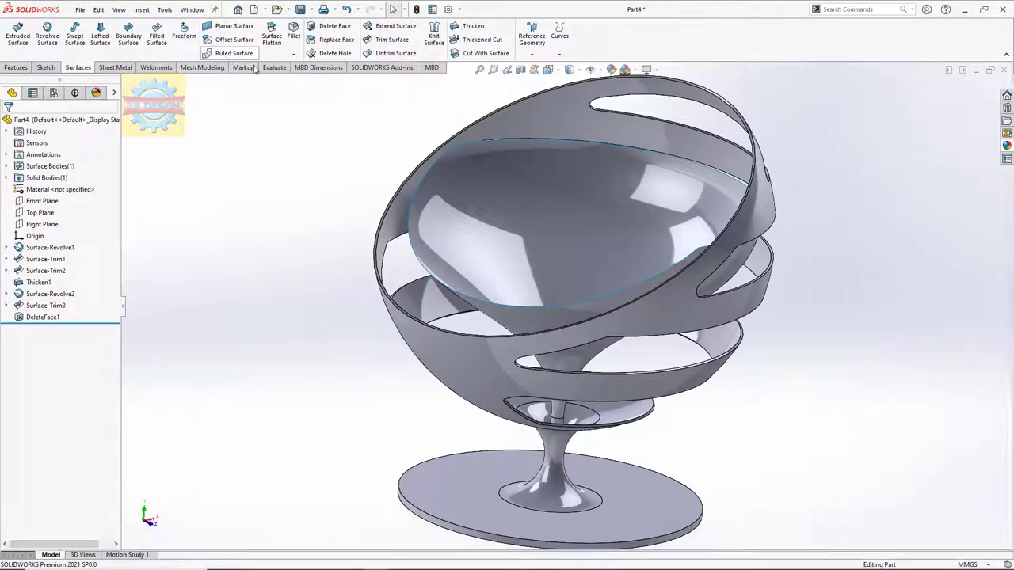
{"action": "left_click", "coordinate": [456, 144]}
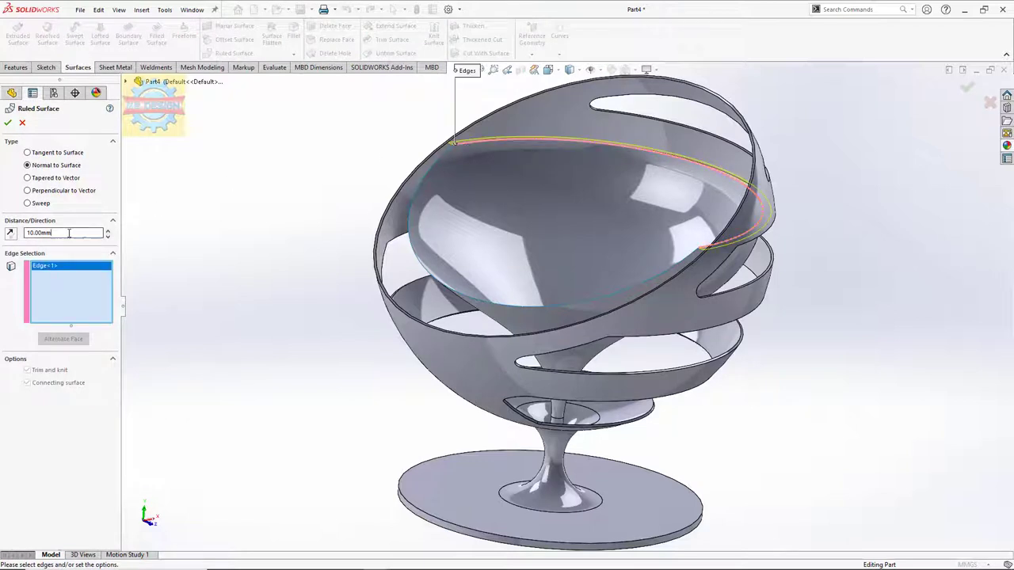
{"action": "left_click", "coordinate": [63, 233]}
{"action": "type", "text": "15"}
{"action": "key", "text": "Return"}
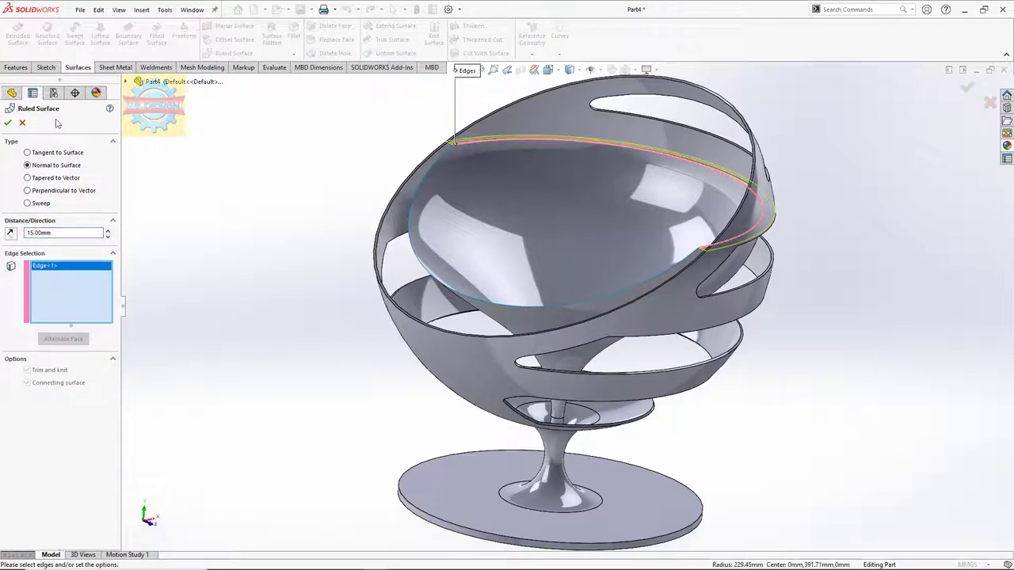
{"action": "left_click", "coordinate": [8, 123]}
{"action": "middle_click_drag", "start_coordinate": [319, 193], "coordinate": [350, 218]}
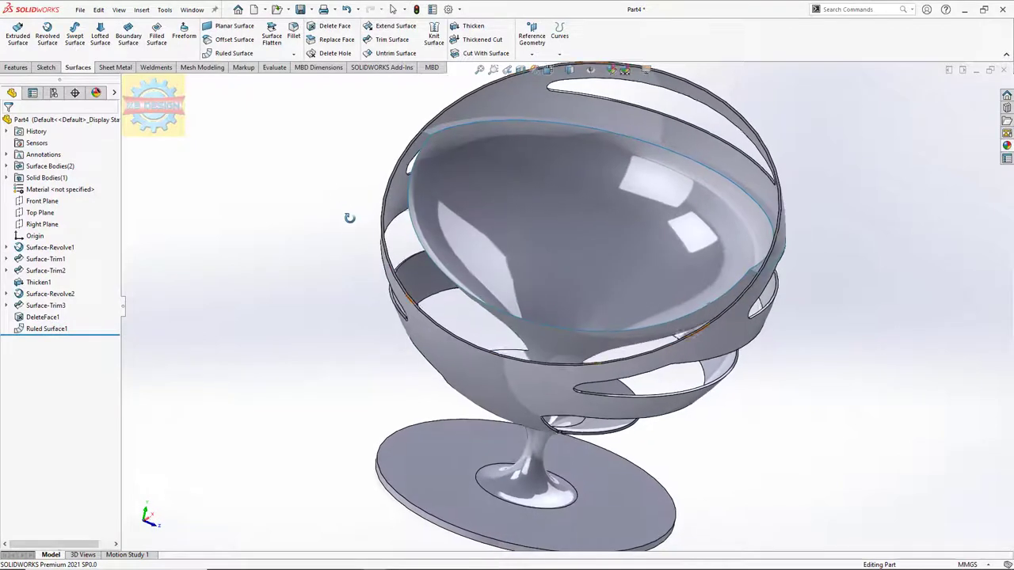
Step: Open the shell's Thicken1 settings and close them without changes
{"action": "scroll", "coordinate": [432, 170], "scroll_direction": "down", "scroll_amount": 3}
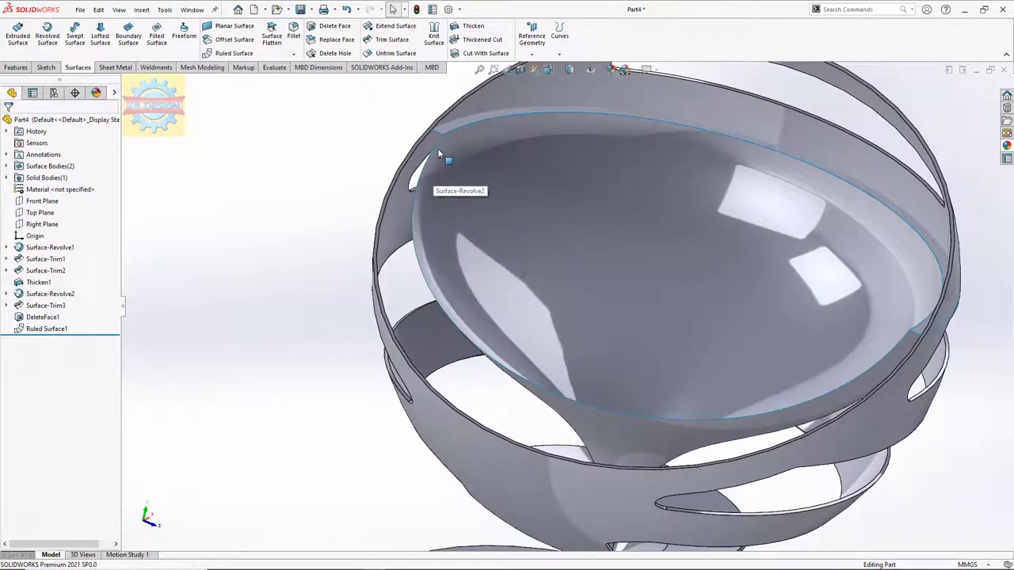
{"action": "left_click", "coordinate": [451, 111]}
{"action": "left_click", "coordinate": [457, 102]}
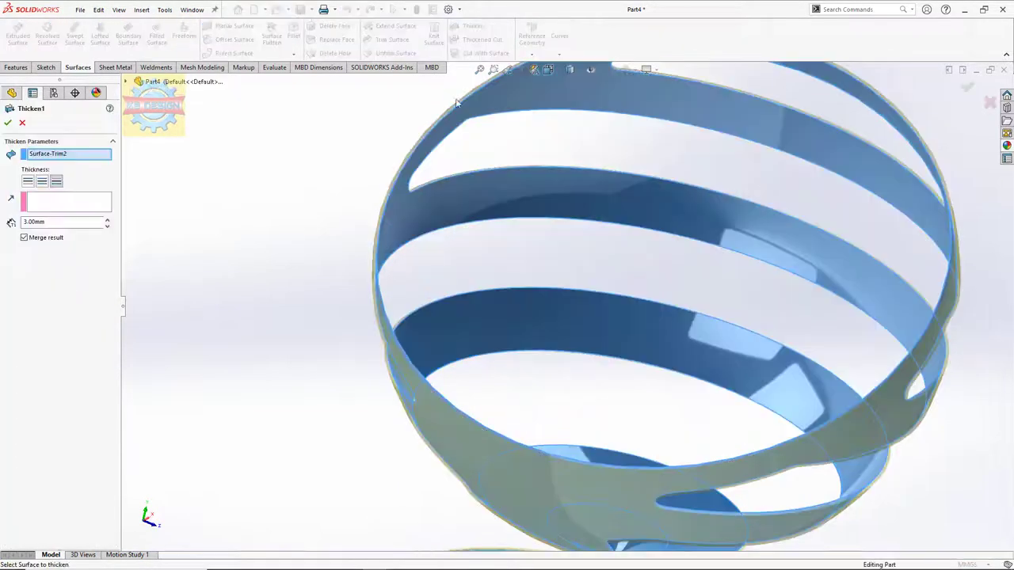
{"action": "key", "text": "Return"}
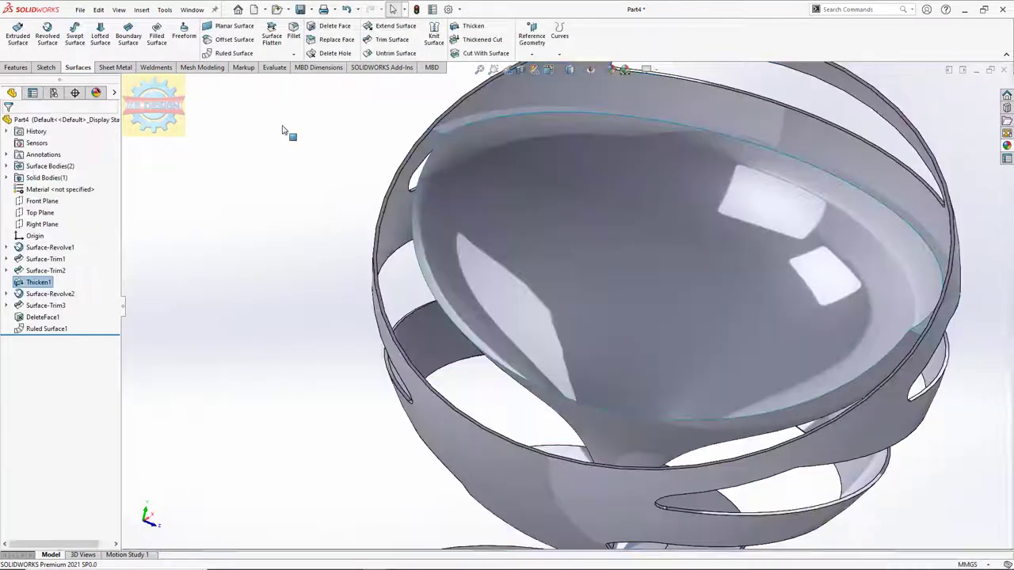
Step: Fit the chair to the Front view and expand Surface-Revolve2 to show its sketch
{"action": "key", "text": "f"}
{"action": "mouse_move", "coordinate": [471, 174]}
{"action": "middle_mouse_down"}
{"action": "mouse_move", "coordinate": [437, 160]}
{"action": "mouse_move", "coordinate": [547, 216]}
{"action": "mouse_move", "coordinate": [532, 260]}
{"action": "middle_mouse_up"}
{"action": "scroll", "coordinate": [555, 213], "scroll_direction": "down", "scroll_amount": 2}
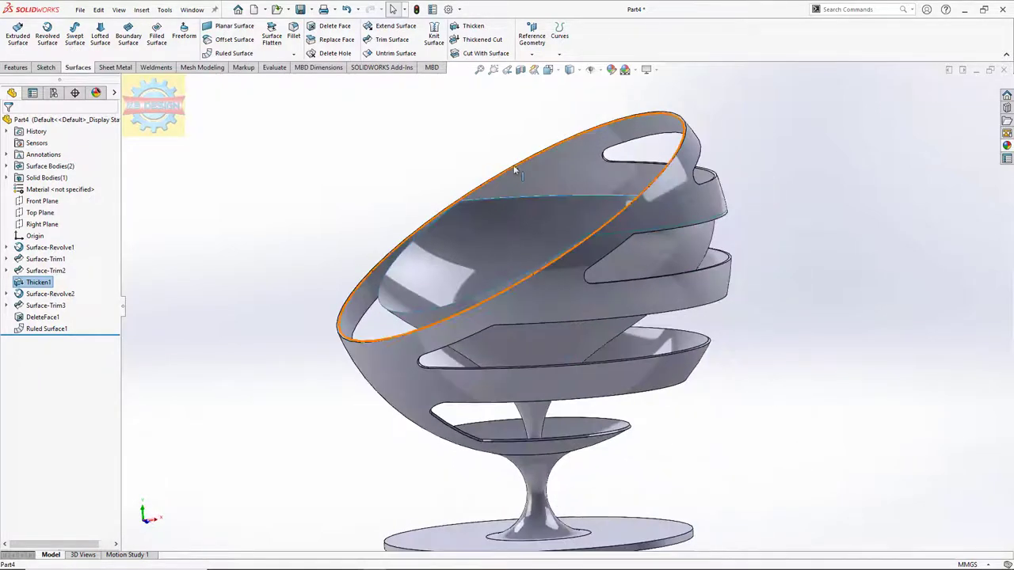
{"action": "key", "text": "space"}
{"action": "left_click", "coordinate": [536, 290]}
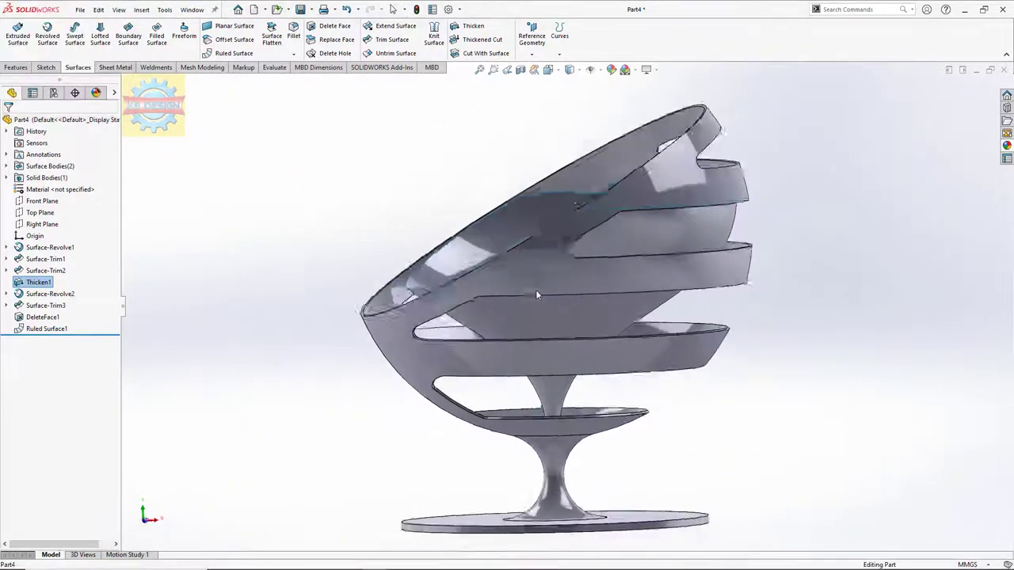
{"action": "mouse_move", "coordinate": [561, 270]}
{"action": "middle_mouse_down"}
{"action": "mouse_move", "coordinate": [626, 227]}
{"action": "mouse_move", "coordinate": [639, 248]}
{"action": "middle_mouse_up"}
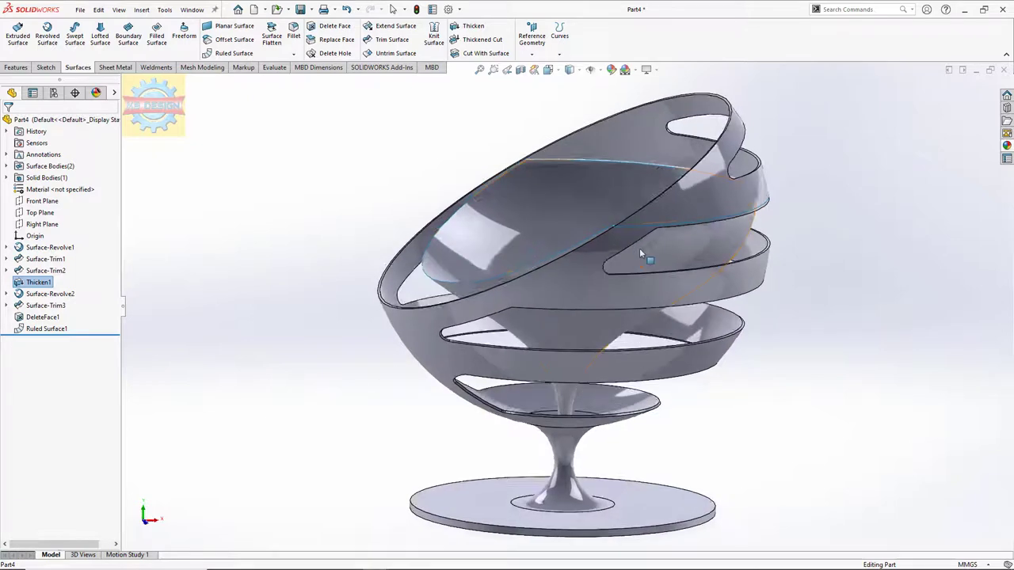
{"action": "key", "text": "space"}
{"action": "left_click", "coordinate": [610, 290]}
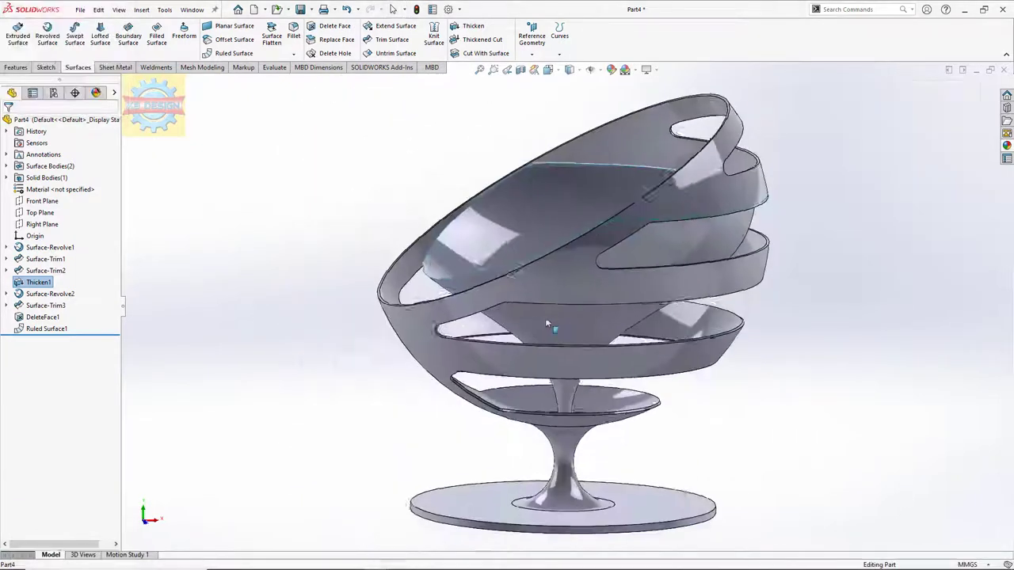
{"action": "left_click", "coordinate": [6, 293]}
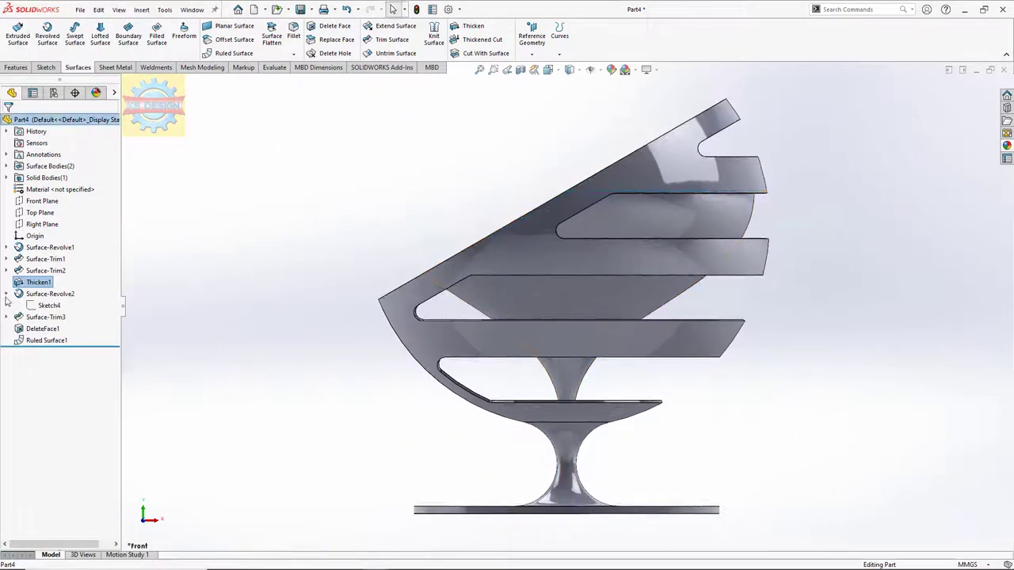
Step: Edit Sketch4 with the model displayed in hidden lines
{"action": "left_click", "coordinate": [47, 305]}
{"action": "left_click", "coordinate": [44, 273]}
{"action": "scroll", "coordinate": [741, 185], "scroll_direction": "down", "scroll_amount": 3}
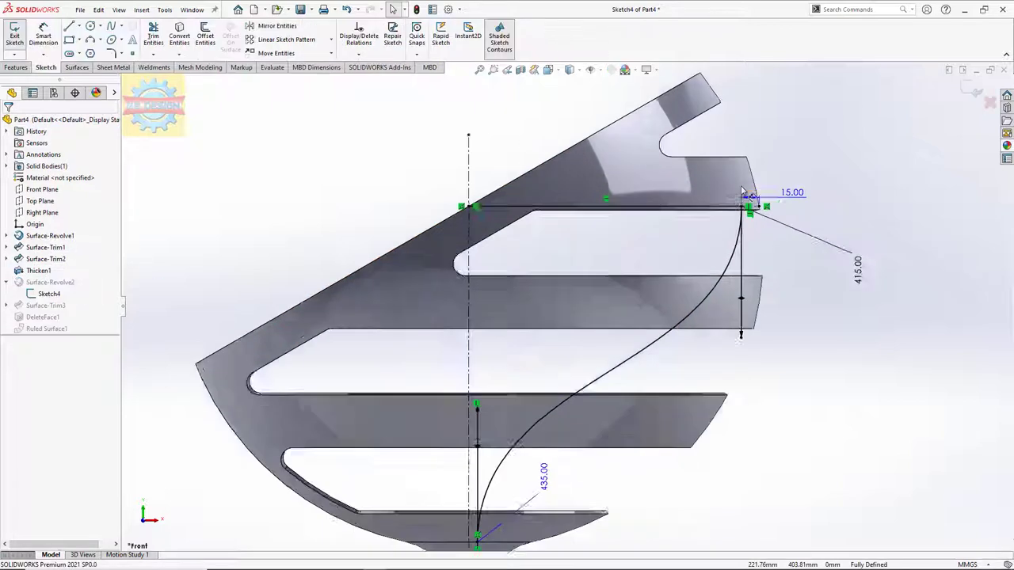
{"action": "scroll", "coordinate": [741, 185], "scroll_direction": "down", "scroll_amount": 3}
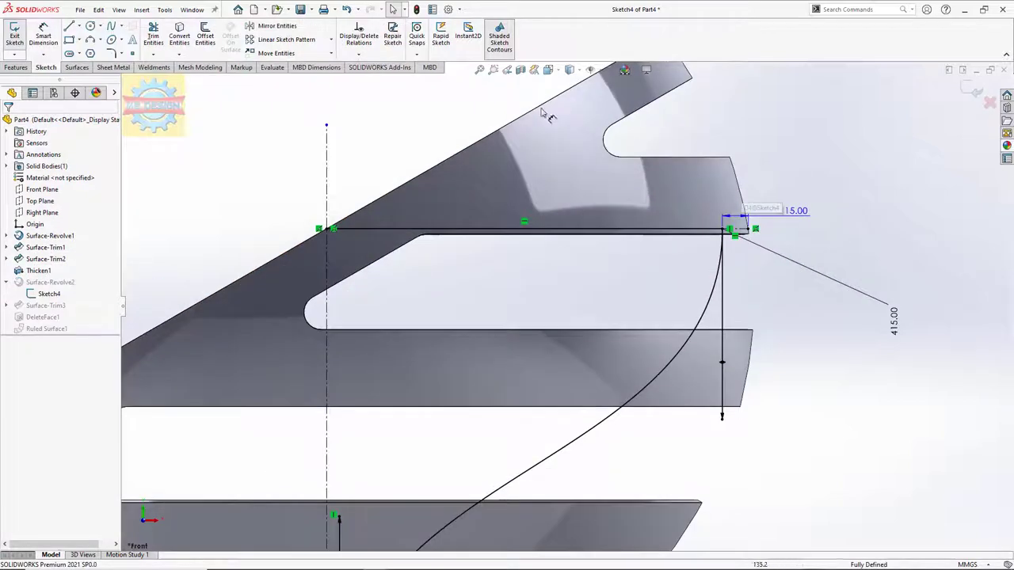
{"action": "left_click", "coordinate": [568, 70]}
{"action": "left_click", "coordinate": [573, 121]}
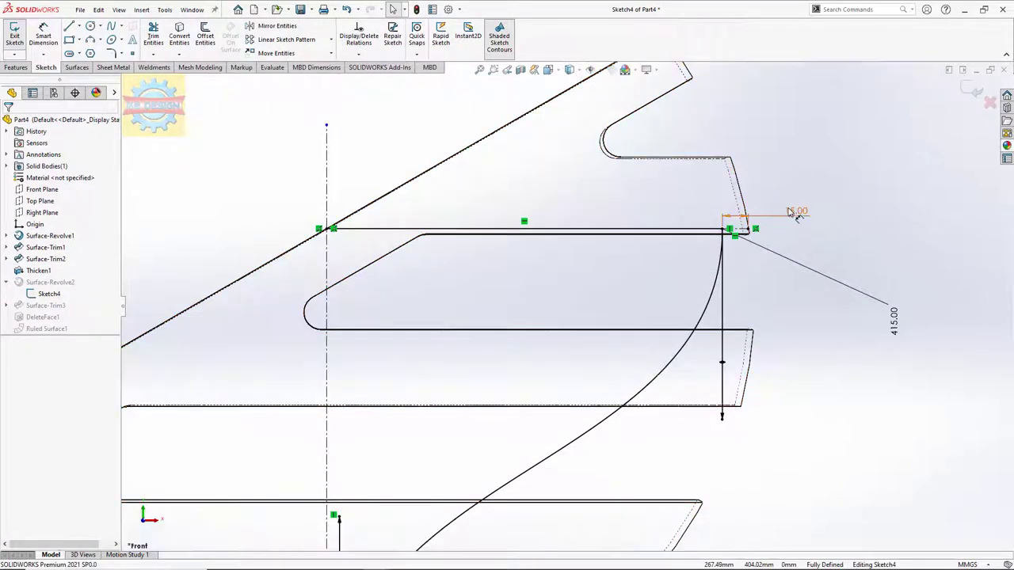
{"action": "scroll", "coordinate": [711, 252], "scroll_direction": "down", "scroll_amount": 2}
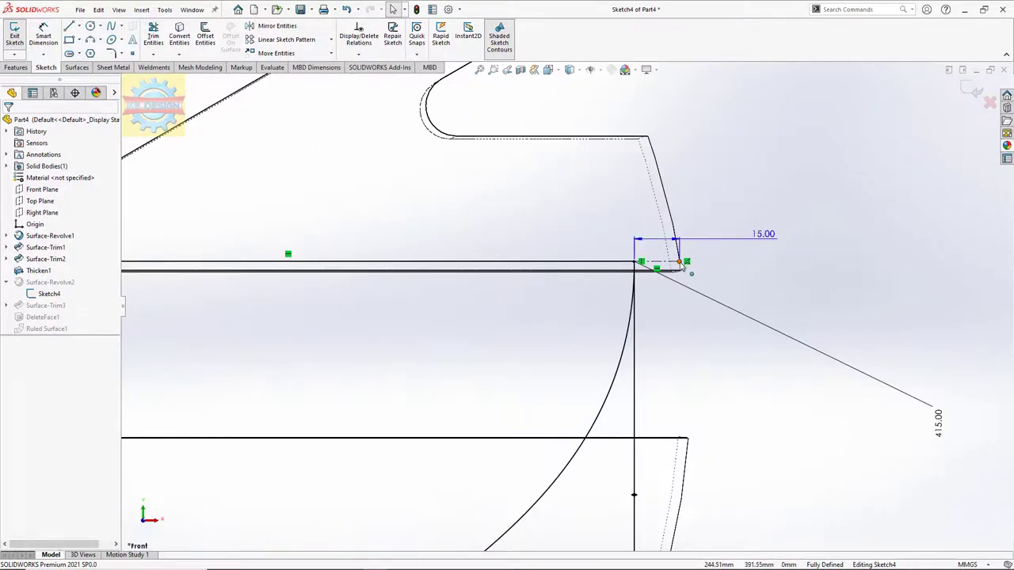
Step: Trim away the sloped, diagonal and short rim sketch lines
{"action": "left_click", "coordinate": [674, 270]}
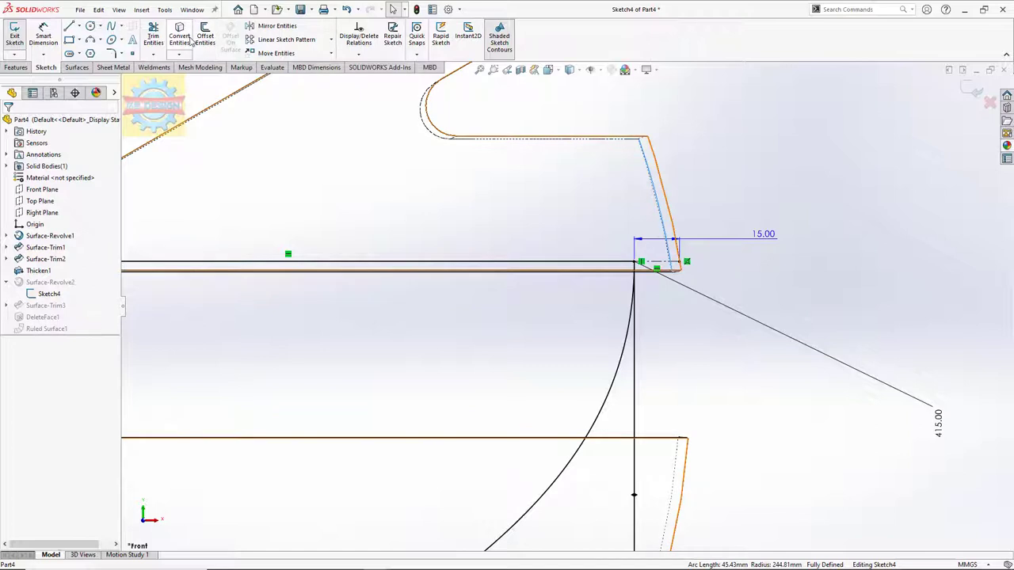
{"action": "left_click", "coordinate": [153, 35]}
{"action": "left_click_drag", "start_coordinate": [586, 187], "coordinate": [689, 198]}
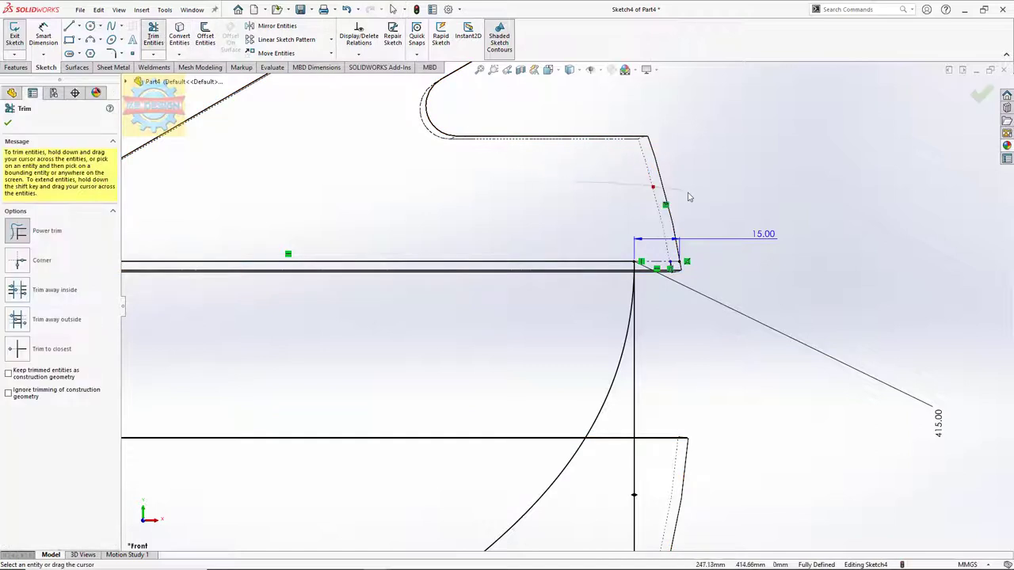
{"action": "left_click_drag", "start_coordinate": [672, 246], "coordinate": [670, 272]}
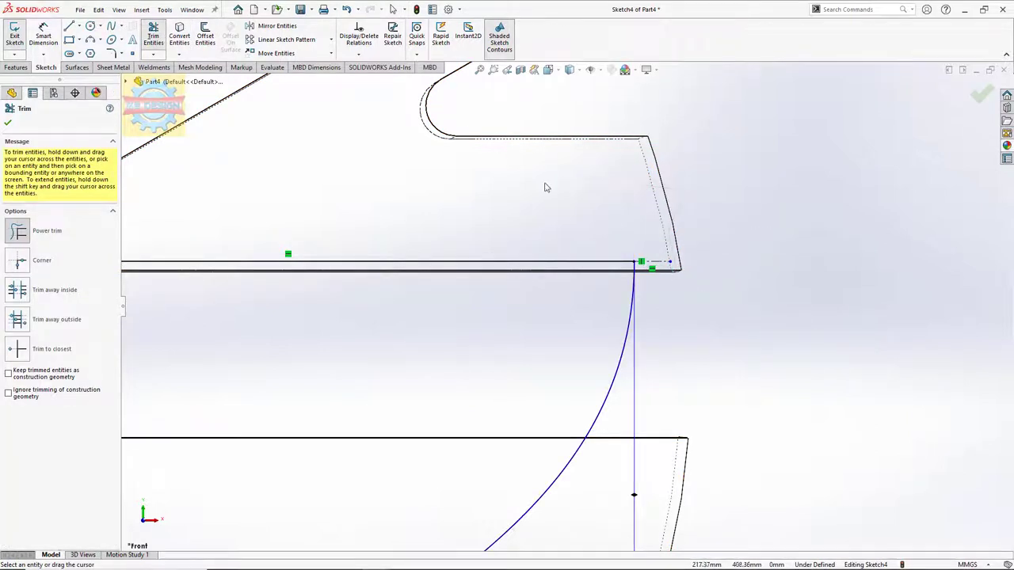
{"action": "key", "text": "Escape"}
Step: Dimension the short horizontal profile line at 15 mm
{"action": "left_click", "coordinate": [44, 36]}
{"action": "left_click", "coordinate": [673, 262]}
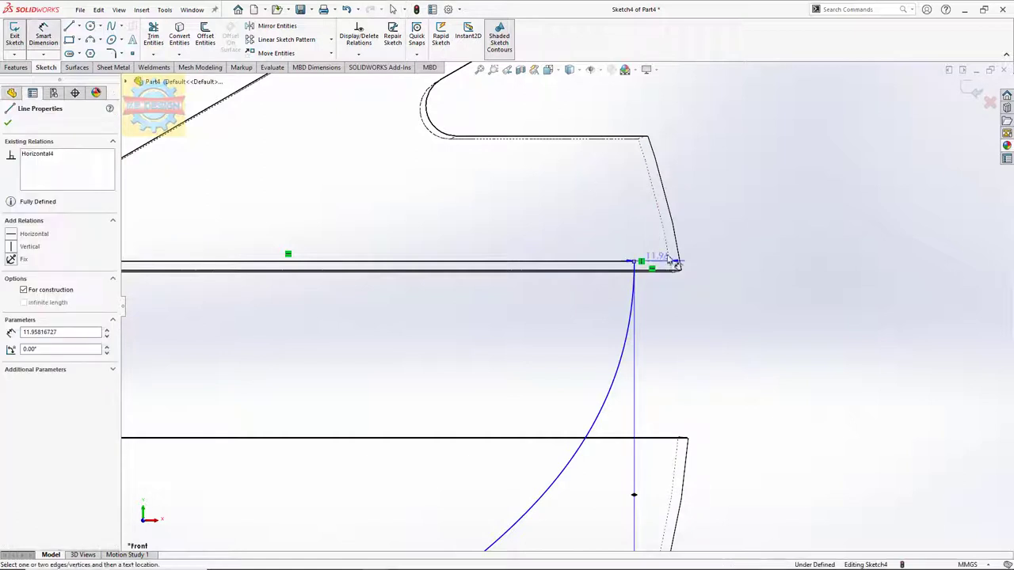
{"action": "left_click", "coordinate": [718, 234]}
{"action": "key", "text": "Return"}
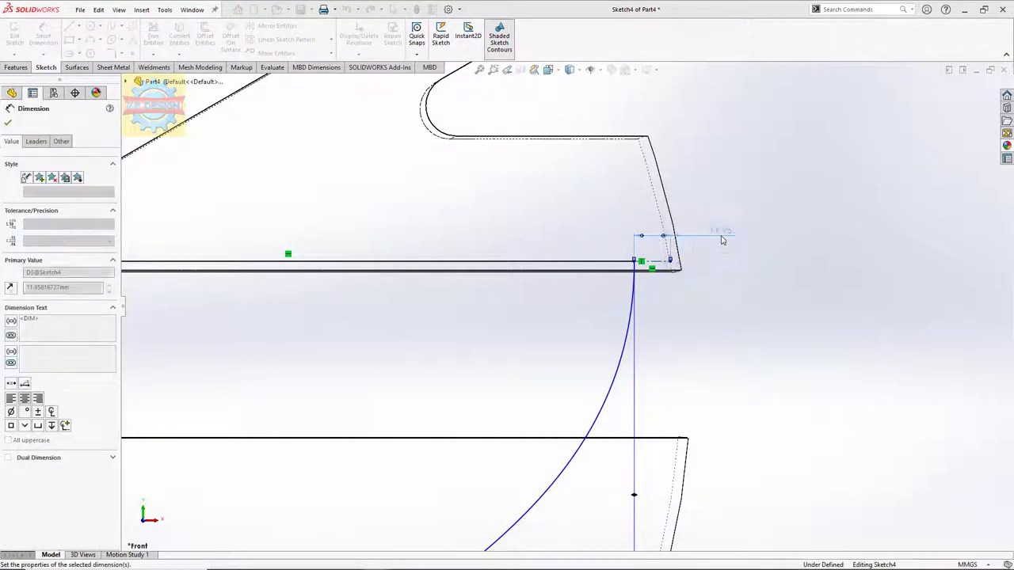
{"action": "key", "text": "Escape"}
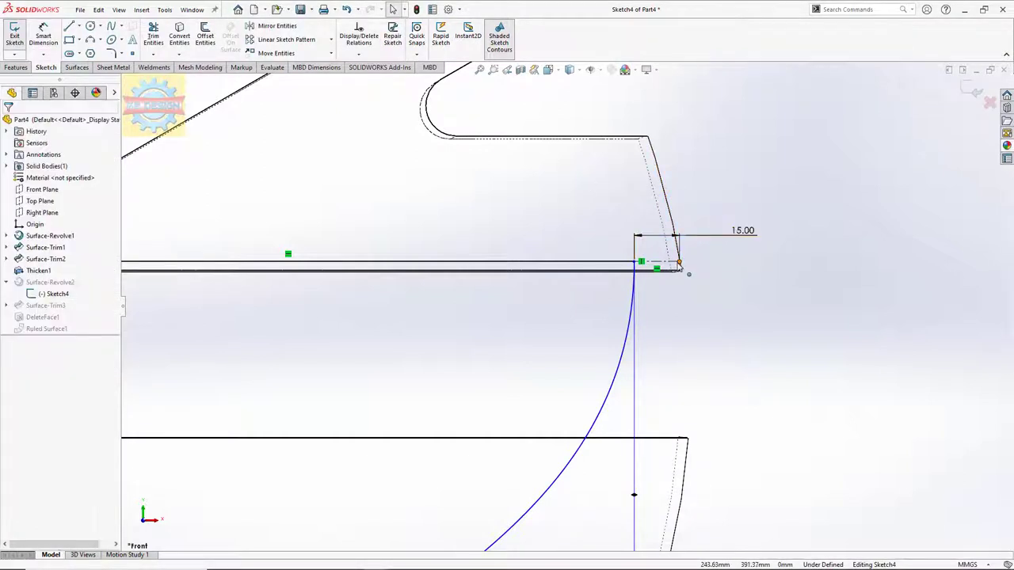
Step: Make the line's outer endpoint coincident with the sloped silhouette edge, then exit the sketch
{"action": "left_click", "coordinate": [679, 264]}
{"action": "left_click", "coordinate": [359, 53]}
{"action": "left_click", "coordinate": [369, 80]}
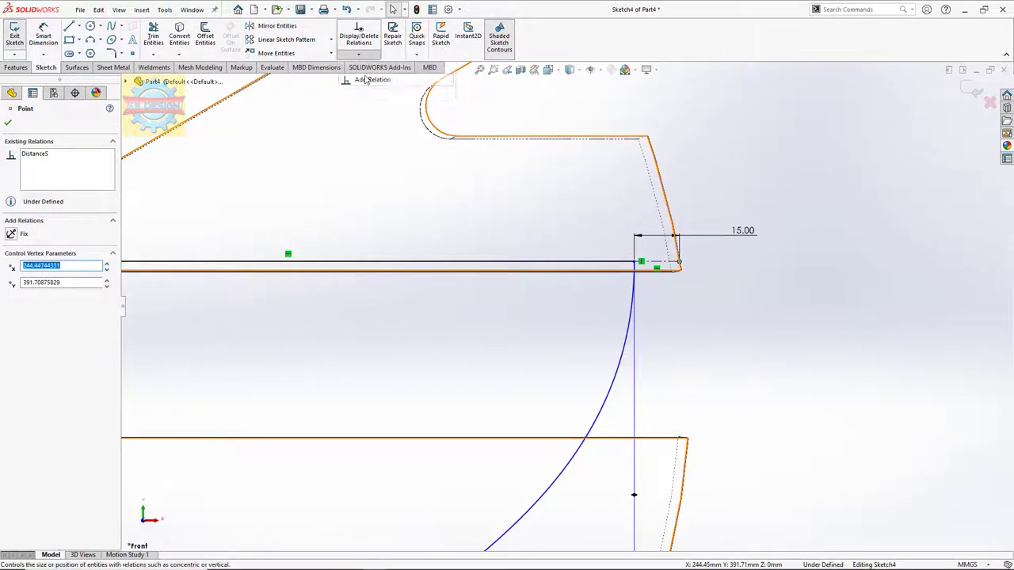
{"action": "left_click", "coordinate": [672, 247]}
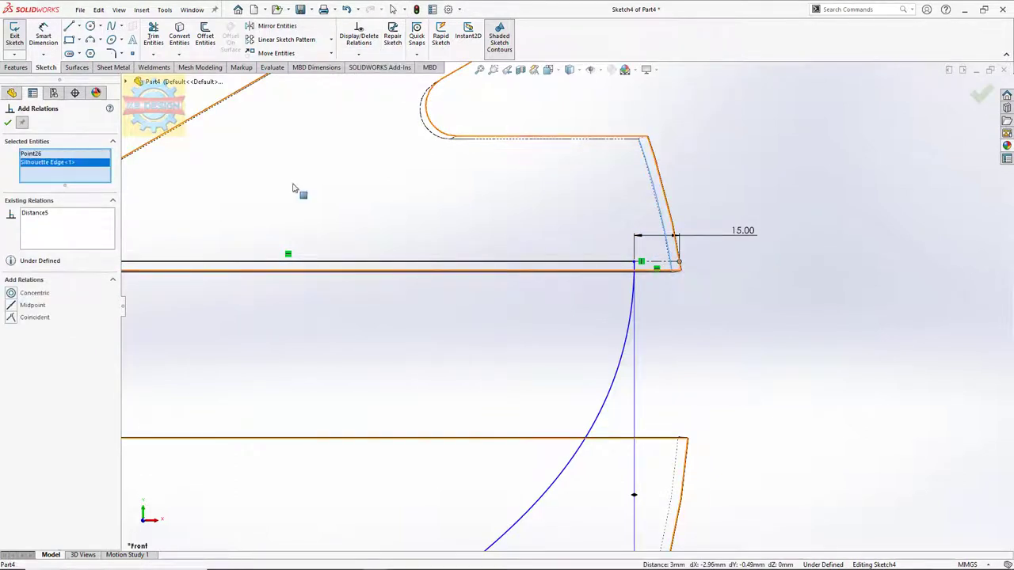
{"action": "left_click", "coordinate": [11, 317]}
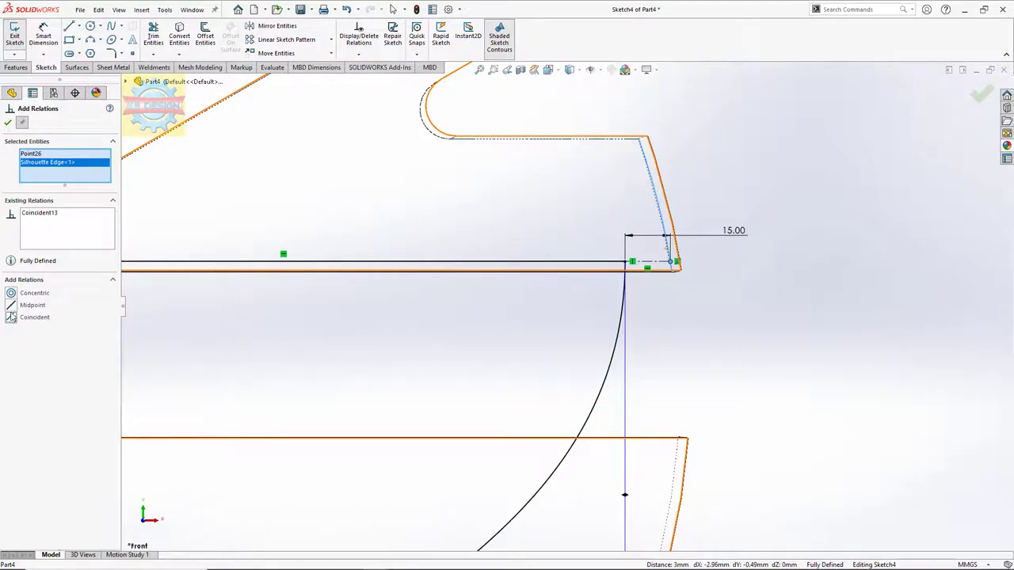
{"action": "left_click", "coordinate": [8, 122]}
{"action": "left_click", "coordinate": [14, 38]}
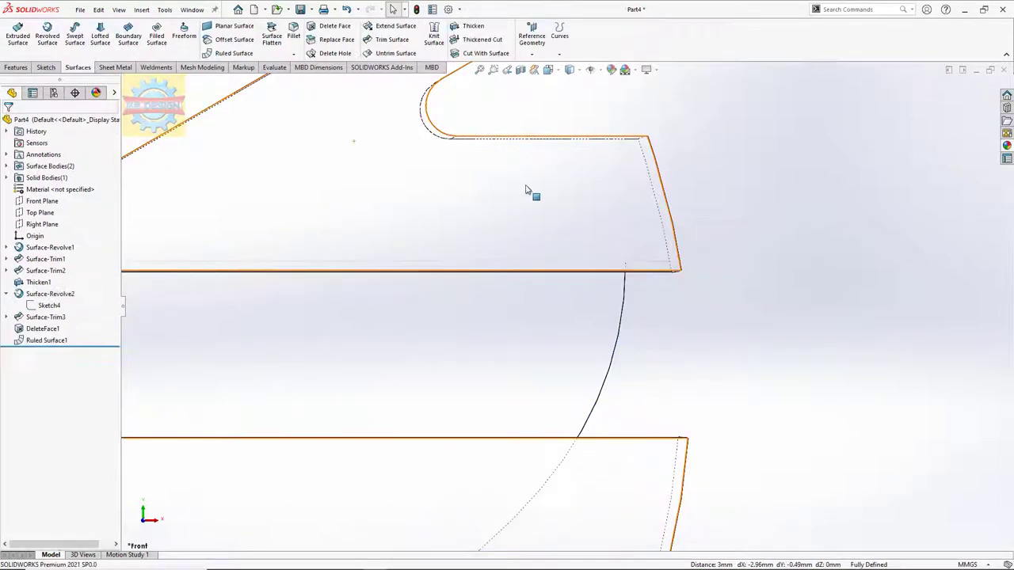
Step: Switch to Shaded With Edges, then start and cancel a lofted surface on the seat rim
{"action": "left_click", "coordinate": [572, 77]}
{"action": "left_click", "coordinate": [570, 84]}
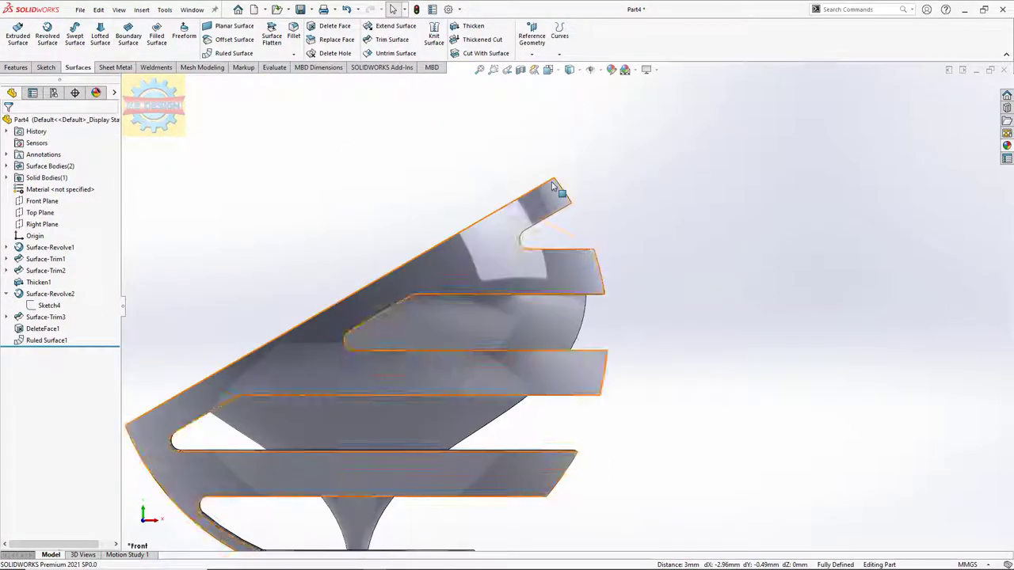
{"action": "scroll", "coordinate": [434, 278], "scroll_direction": "down", "scroll_amount": 3}
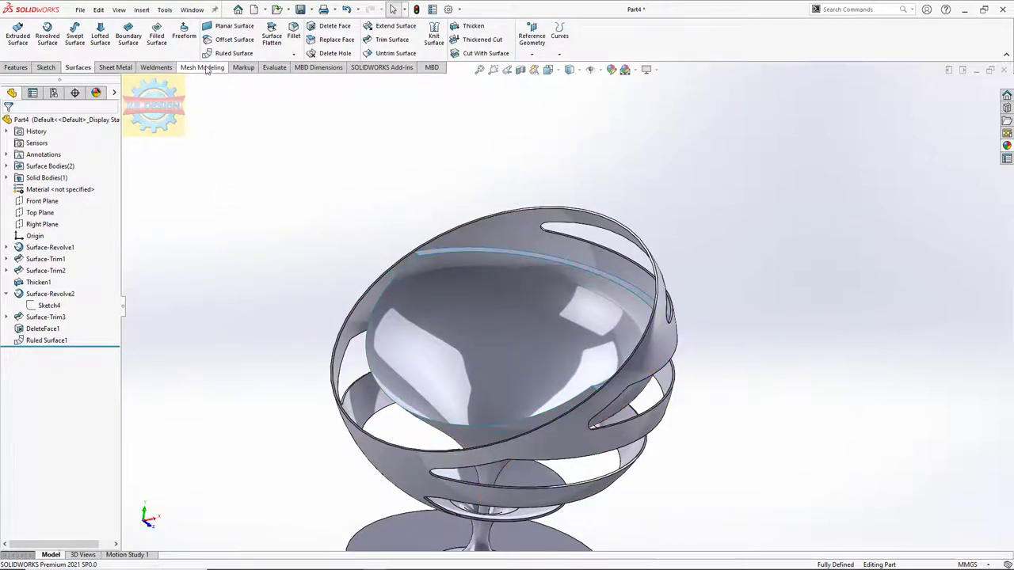
{"action": "left_click", "coordinate": [398, 275]}
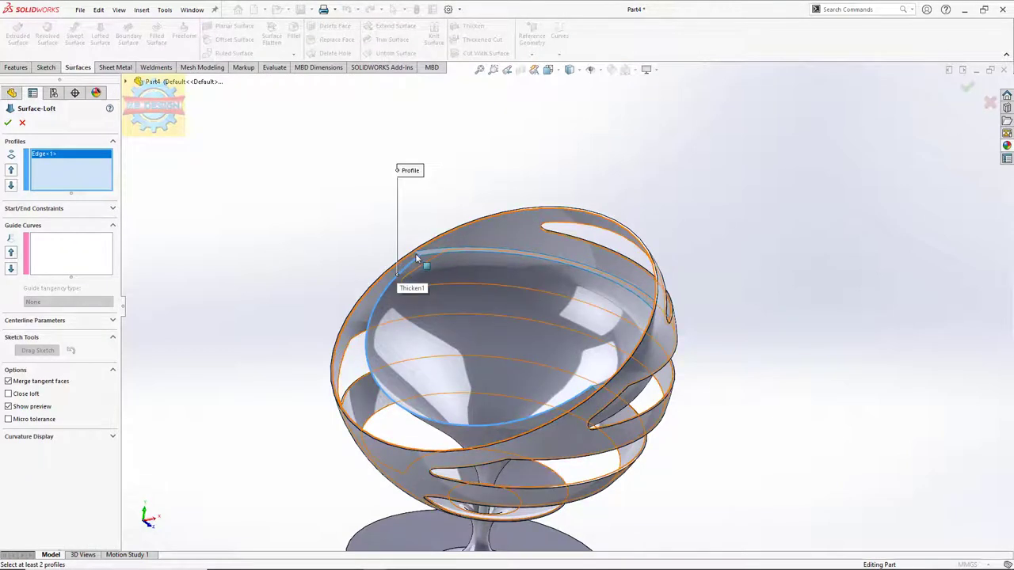
{"action": "key", "text": "Escape"}
{"action": "left_click", "coordinate": [46, 67]}
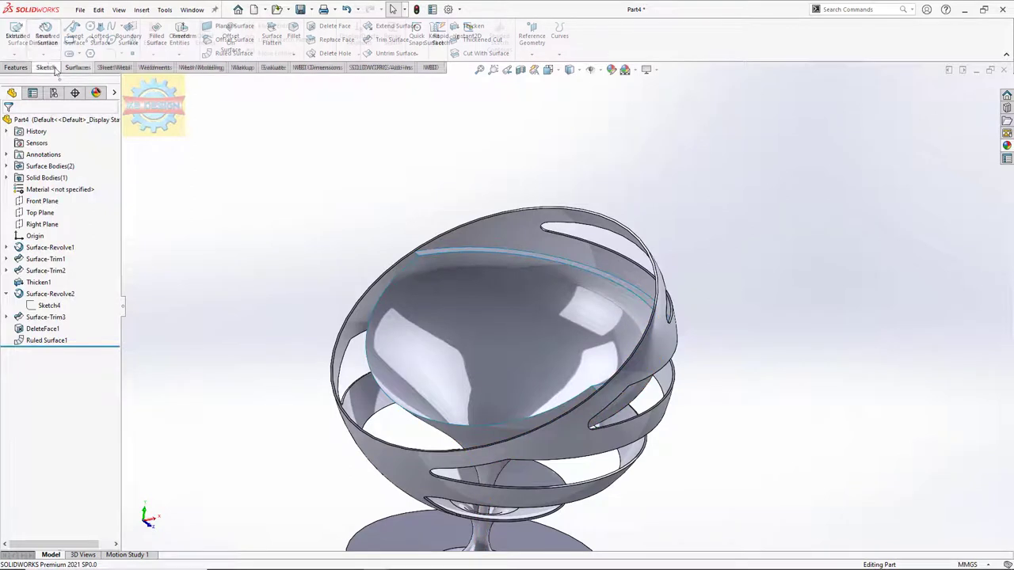
Step: Start a 3D sketch and convert the top and lower rim edges into it
{"action": "left_click", "coordinate": [14, 54]}
{"action": "left_click", "coordinate": [30, 80]}
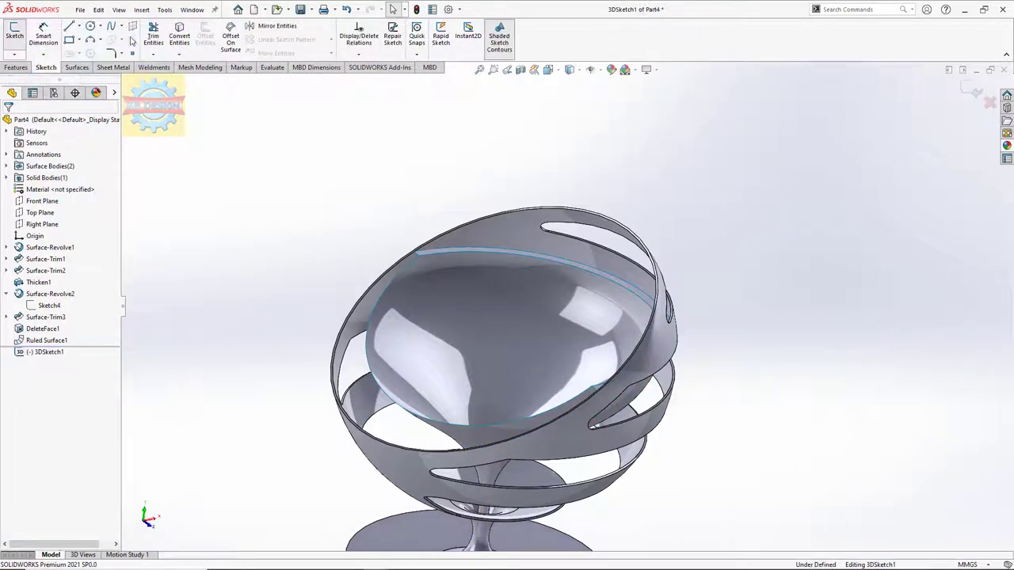
{"action": "left_click", "coordinate": [179, 36]}
{"action": "left_click", "coordinate": [409, 262]}
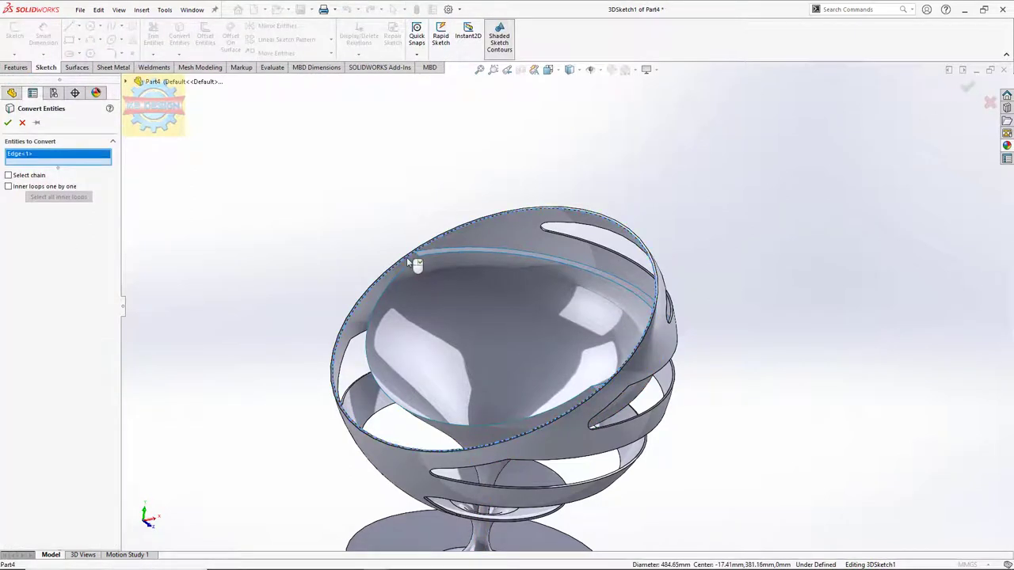
{"action": "left_click", "coordinate": [418, 256]}
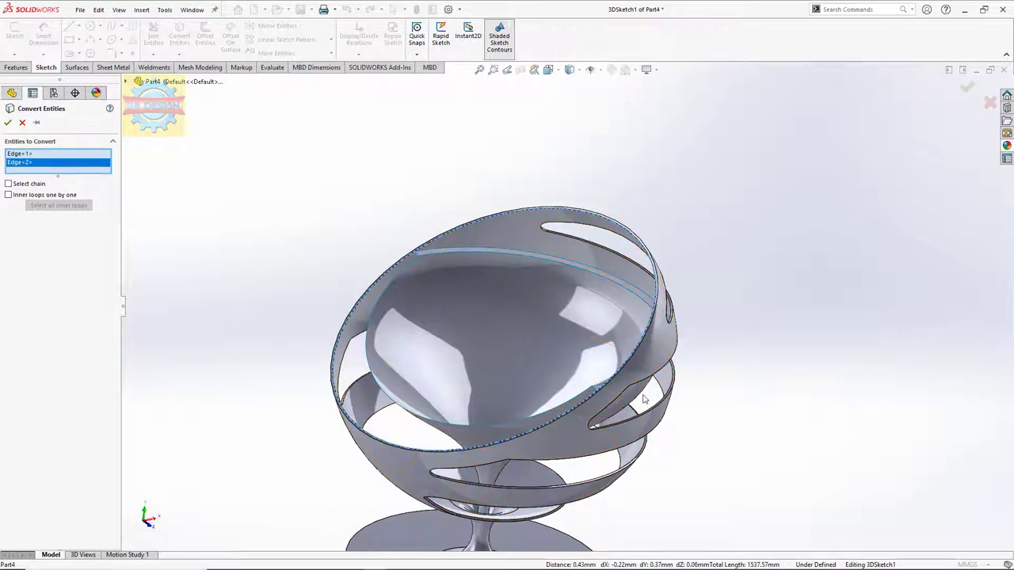
{"action": "left_click", "coordinate": [595, 390]}
{"action": "left_click", "coordinate": [8, 123]}
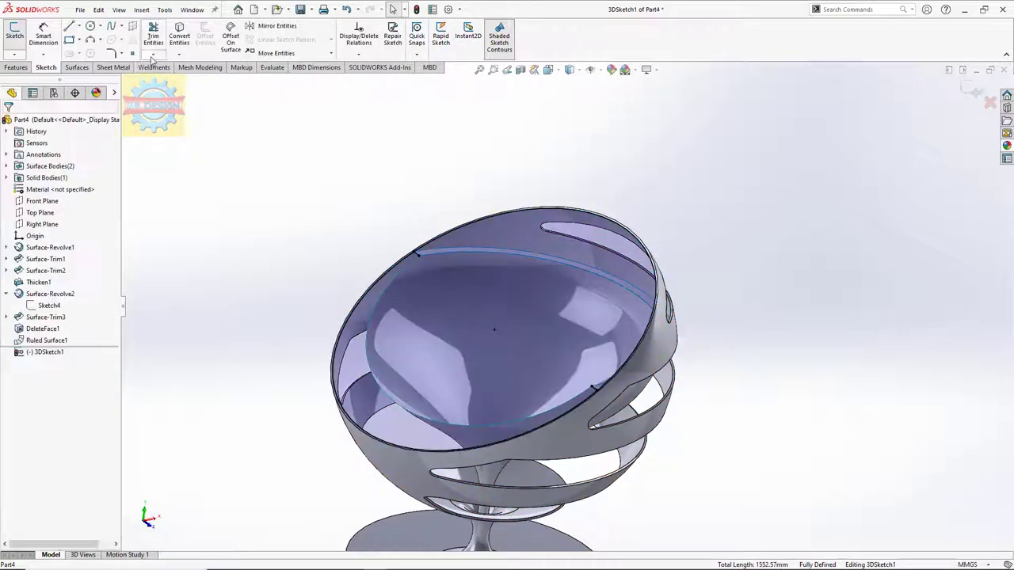
Step: Try trimming, then orbit and zoom around the rim notch and fit the chair
{"action": "left_click", "coordinate": [153, 36]}
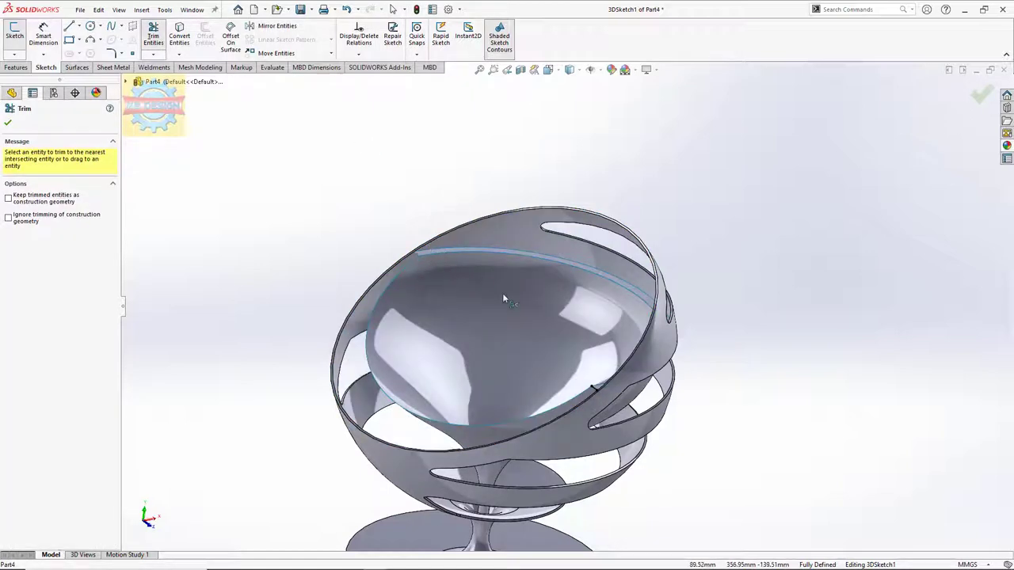
{"action": "key", "text": "Escape"}
{"action": "middle_click_drag", "start_coordinate": [496, 284], "coordinate": [523, 309]}
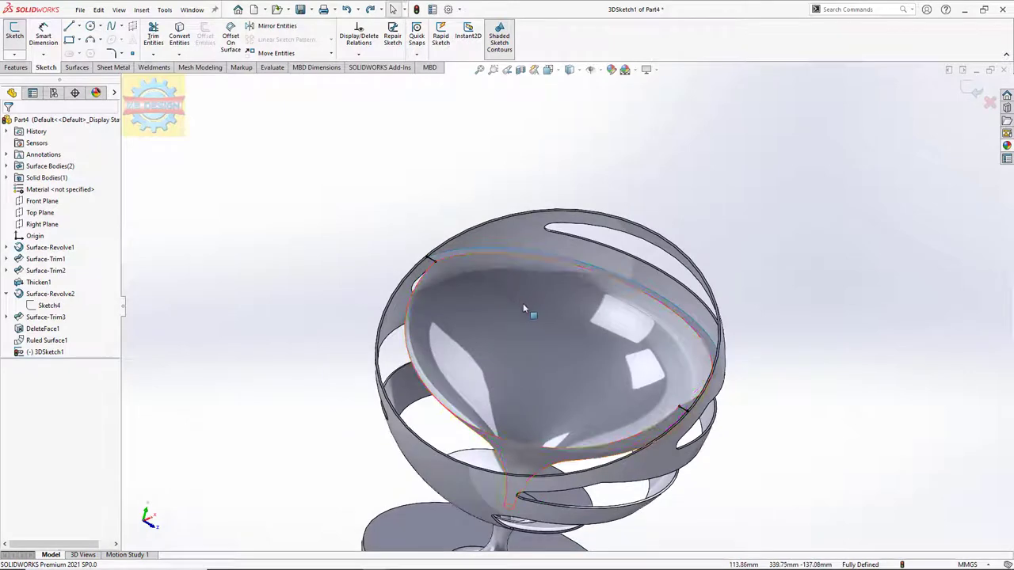
{"action": "scroll", "coordinate": [517, 304], "scroll_direction": "down", "scroll_amount": 5}
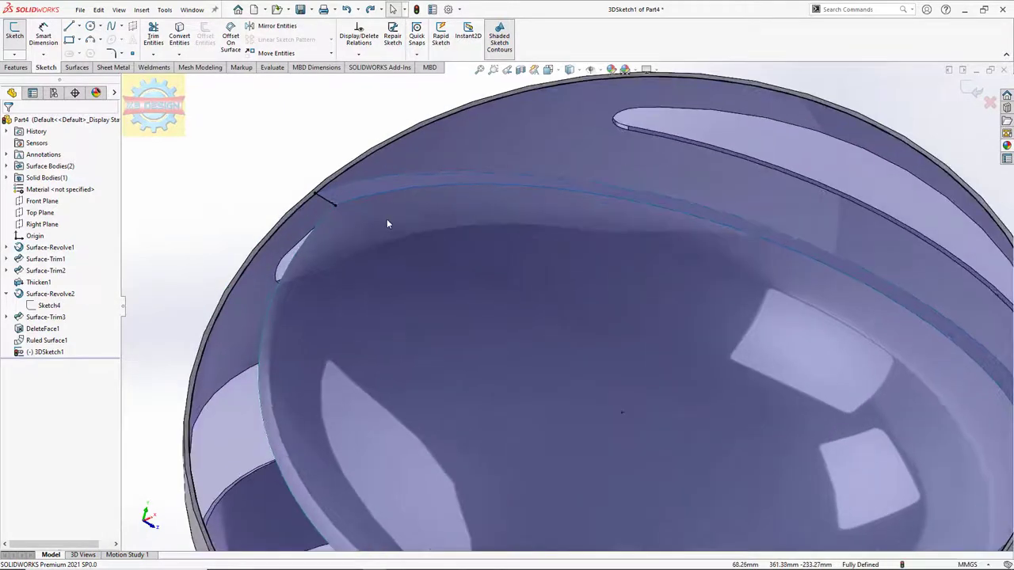
{"action": "scroll", "coordinate": [386, 218], "scroll_direction": "down", "scroll_amount": 3}
{"action": "scroll", "coordinate": [361, 214], "scroll_direction": "down", "scroll_amount": 3}
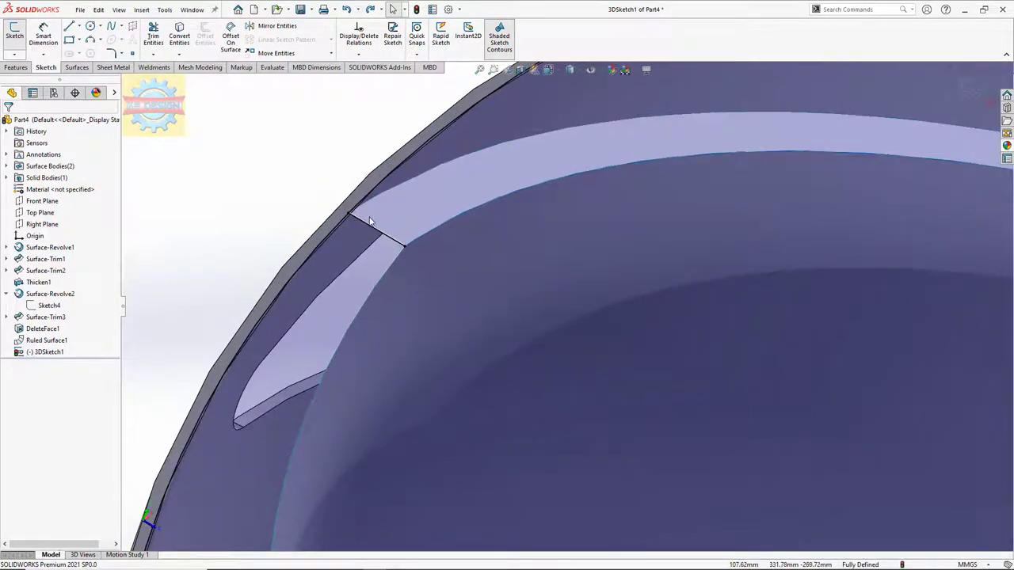
{"action": "middle_click_drag", "start_coordinate": [370, 221], "coordinate": [346, 192]}
{"action": "scroll", "coordinate": [389, 227], "scroll_direction": "down", "scroll_amount": 2}
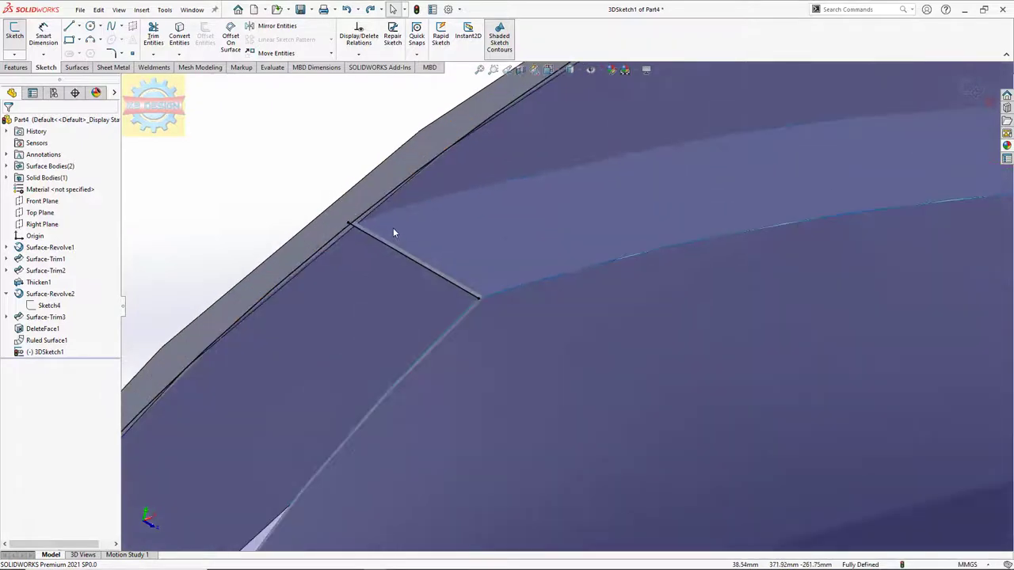
{"action": "scroll", "coordinate": [394, 229], "scroll_direction": "down", "scroll_amount": 2}
{"action": "scroll", "coordinate": [394, 235], "scroll_direction": "up", "scroll_amount": 1}
{"action": "scroll", "coordinate": [396, 236], "scroll_direction": "up", "scroll_amount": 2}
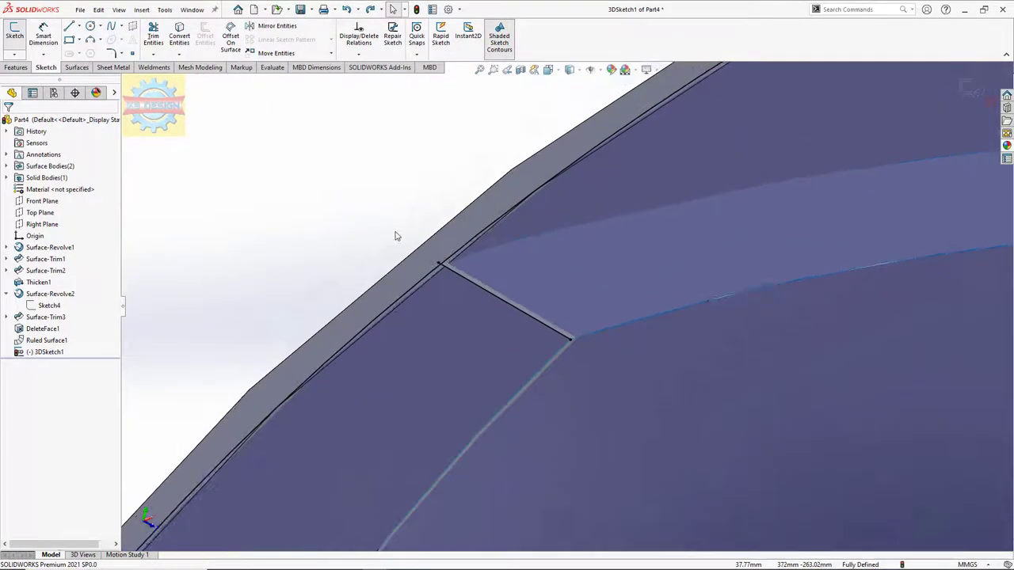
{"action": "key", "text": "f"}
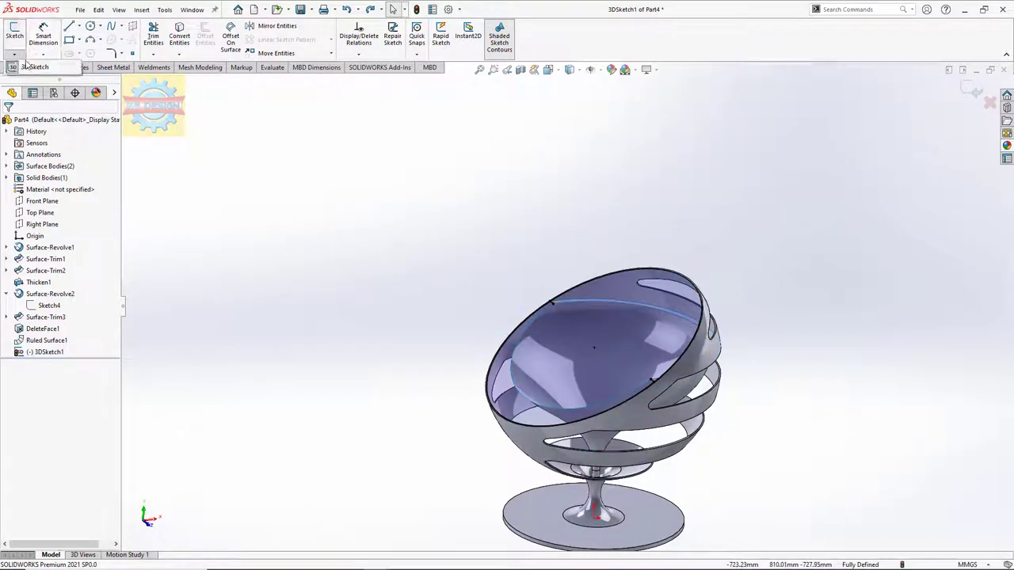
Step: Exit the 3D sketch, delete Thicken1 and its dependent features, then undo the deletion
{"action": "left_click", "coordinate": [26, 64]}
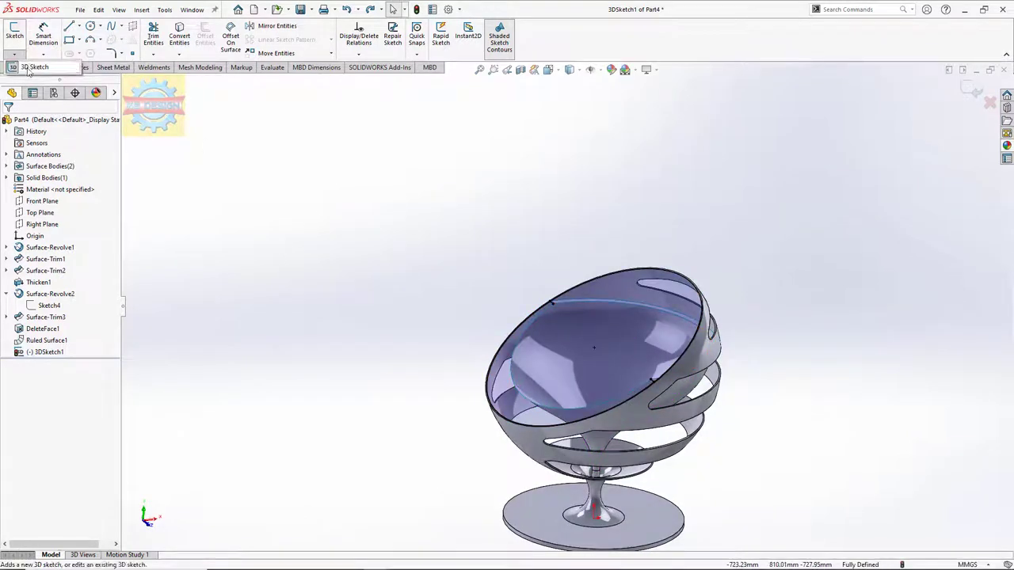
{"action": "left_click", "coordinate": [30, 284]}
{"action": "key", "text": "Delete"}
{"action": "key", "text": "Return"}
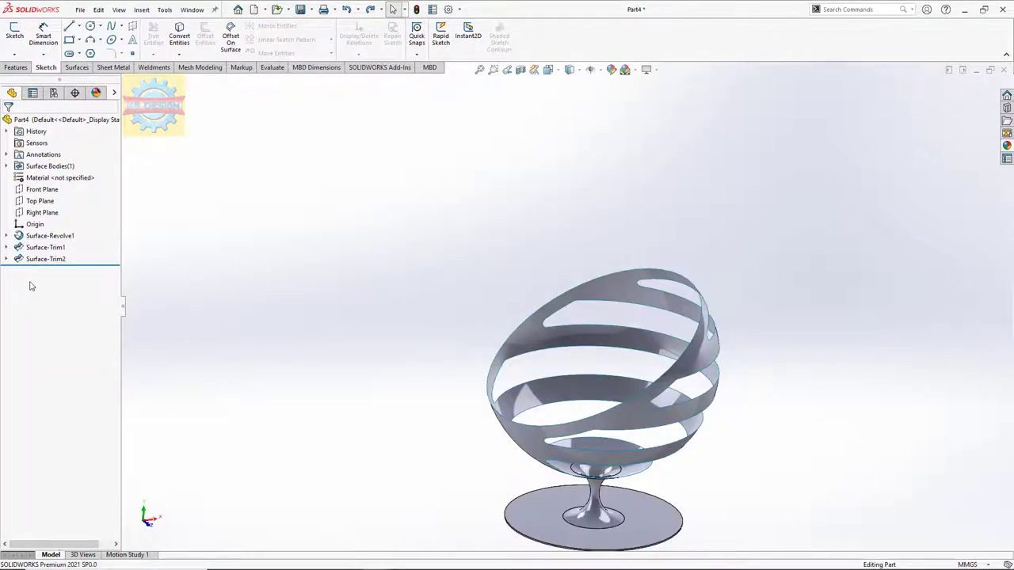
{"action": "key", "text": "ctrl+z"}
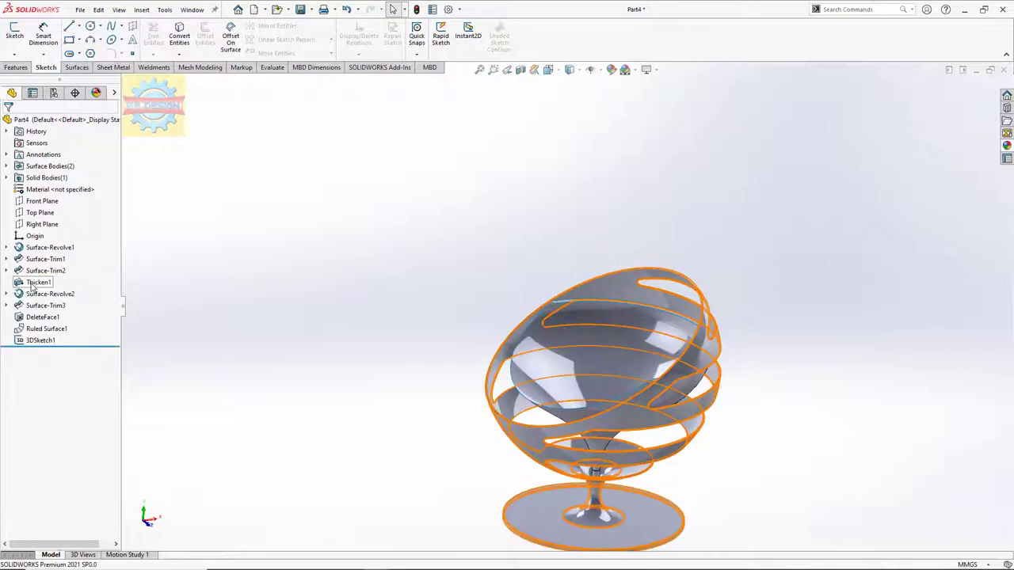
Step: Reopen 3DSketch1 for editing from the feature history
{"action": "middle_click_drag", "start_coordinate": [305, 273], "coordinate": [605, 341]}
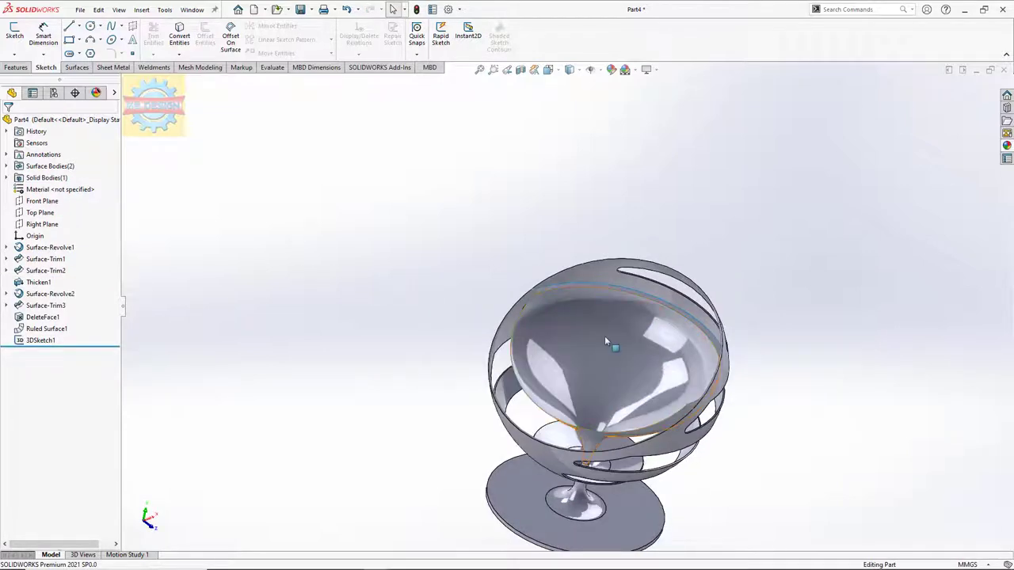
{"action": "scroll", "coordinate": [597, 324], "scroll_direction": "down", "scroll_amount": 3}
{"action": "left_click", "coordinate": [38, 340]}
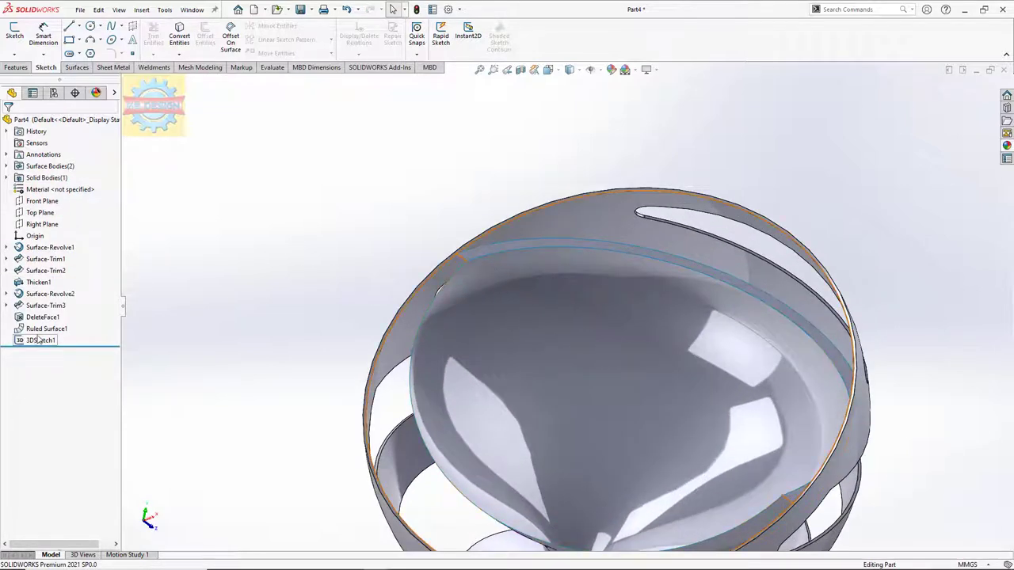
{"action": "left_click", "coordinate": [41, 305]}
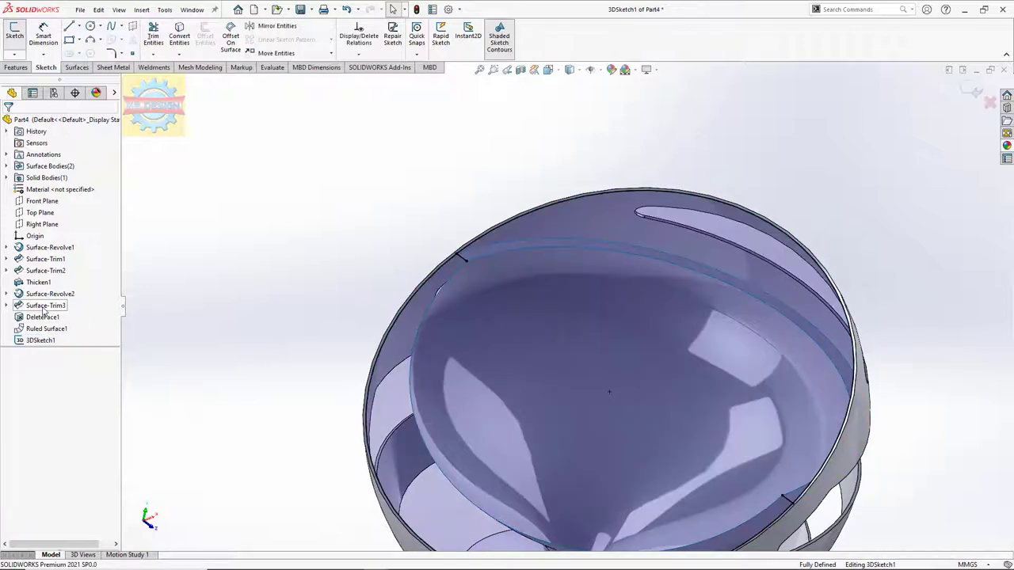
Step: Inspect the sketch corner at the rim from several angles, then begin trimming
{"action": "middle_click_drag", "start_coordinate": [520, 268], "coordinate": [531, 264]}
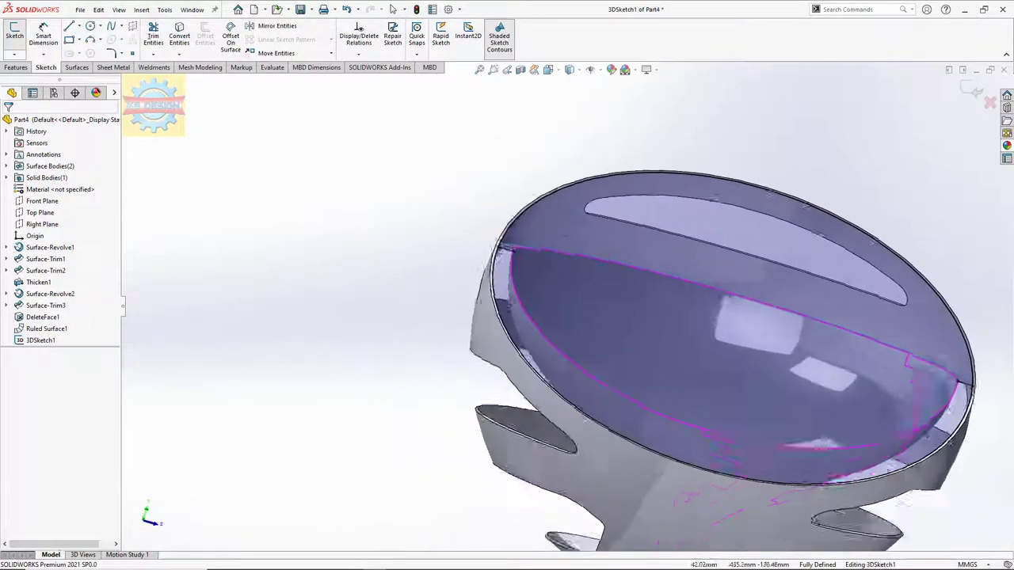
{"action": "scroll", "coordinate": [500, 277], "scroll_direction": "down", "scroll_amount": 3}
{"action": "scroll", "coordinate": [499, 277], "scroll_direction": "down", "scroll_amount": 2}
{"action": "scroll", "coordinate": [492, 275], "scroll_direction": "down", "scroll_amount": 3}
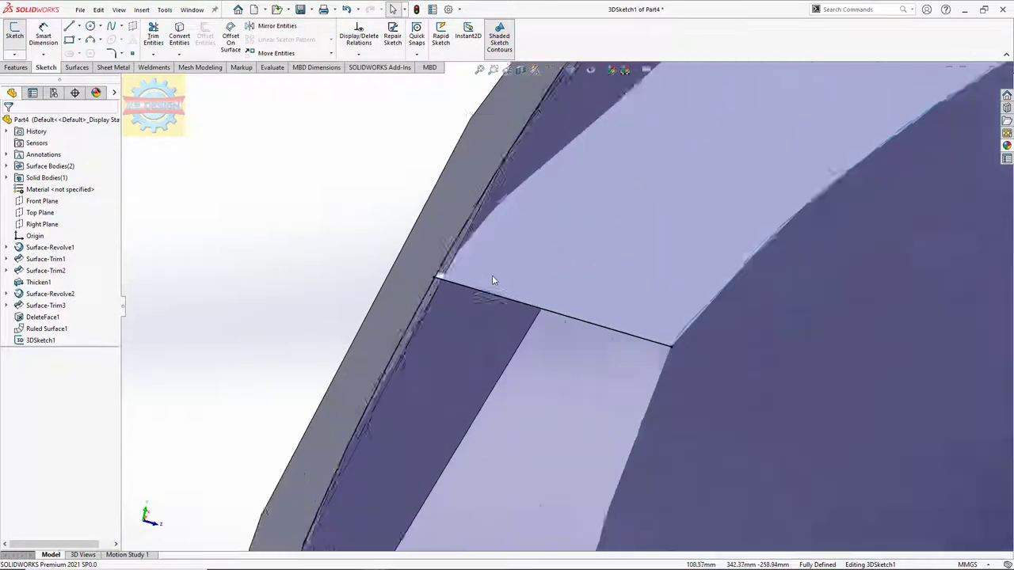
{"action": "scroll", "coordinate": [492, 275], "scroll_direction": "down", "scroll_amount": 1}
{"action": "scroll", "coordinate": [475, 286], "scroll_direction": "down", "scroll_amount": 1}
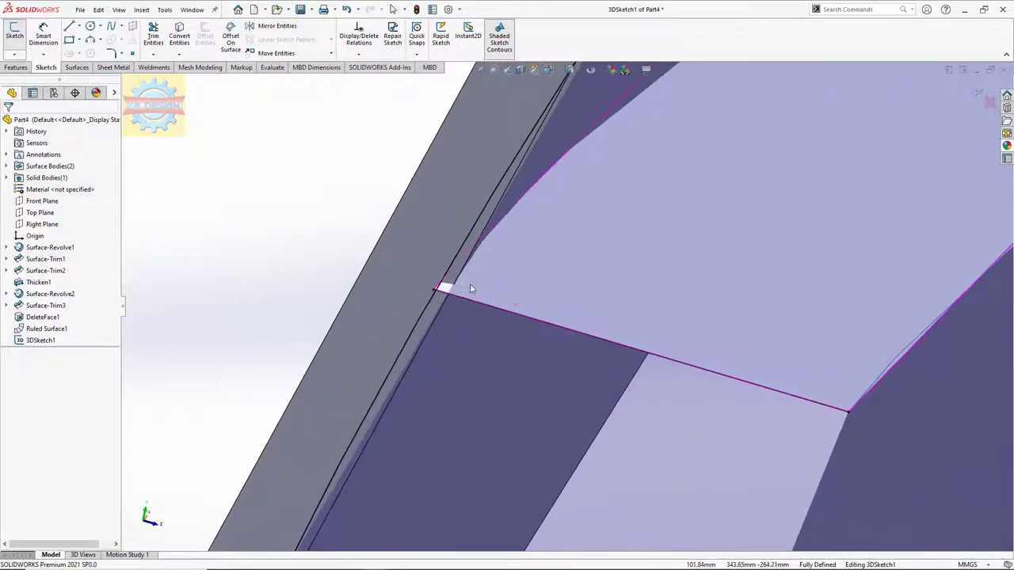
{"action": "scroll", "coordinate": [472, 287], "scroll_direction": "up", "scroll_amount": 1}
{"action": "scroll", "coordinate": [471, 288], "scroll_direction": "up", "scroll_amount": 2}
{"action": "middle_click_drag", "start_coordinate": [521, 288], "coordinate": [556, 264]}
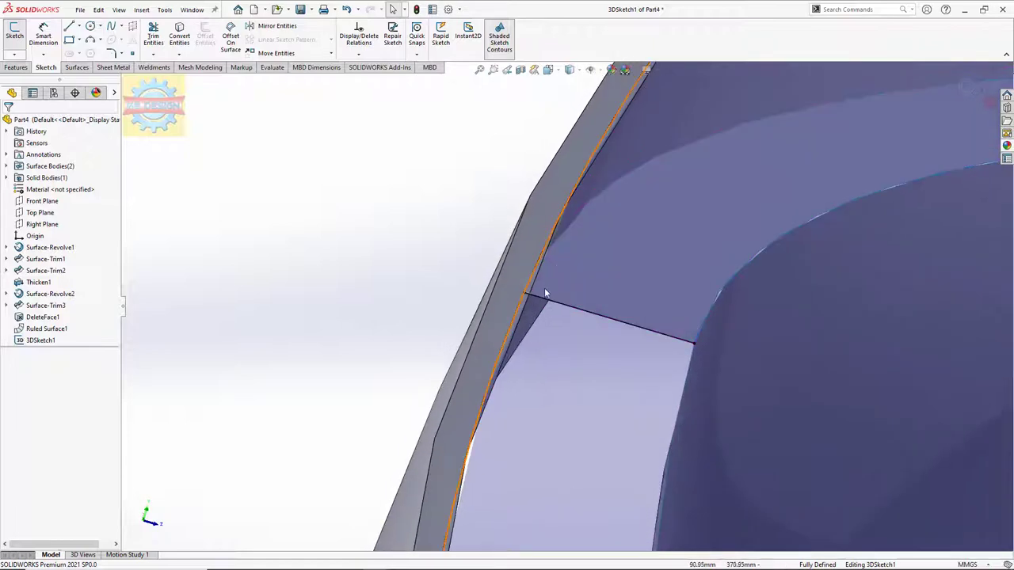
{"action": "middle_click_drag", "start_coordinate": [529, 299], "coordinate": [497, 281]}
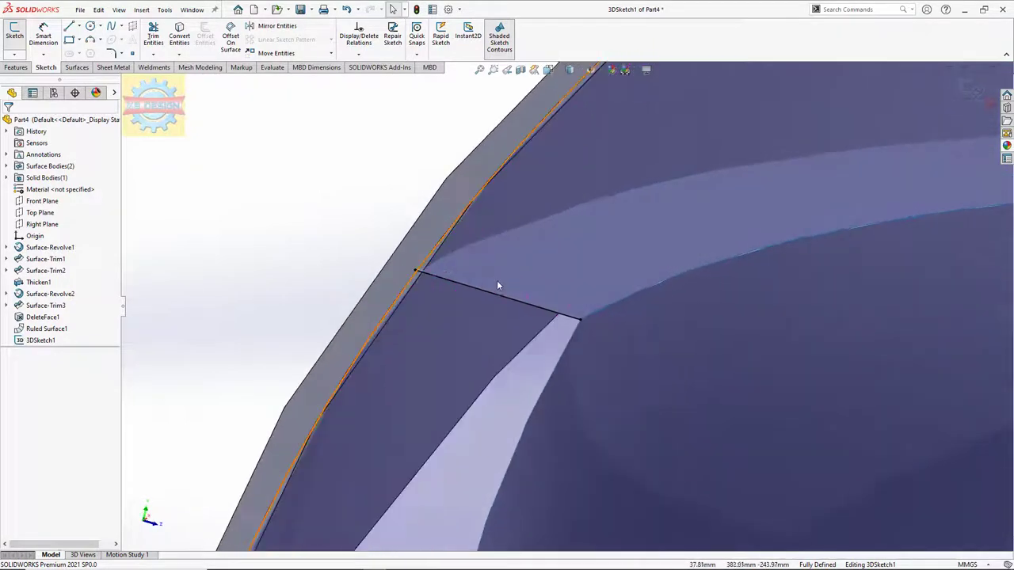
{"action": "scroll", "coordinate": [503, 285], "scroll_direction": "up", "scroll_amount": 3}
{"action": "scroll", "coordinate": [523, 281], "scroll_direction": "up", "scroll_amount": 2}
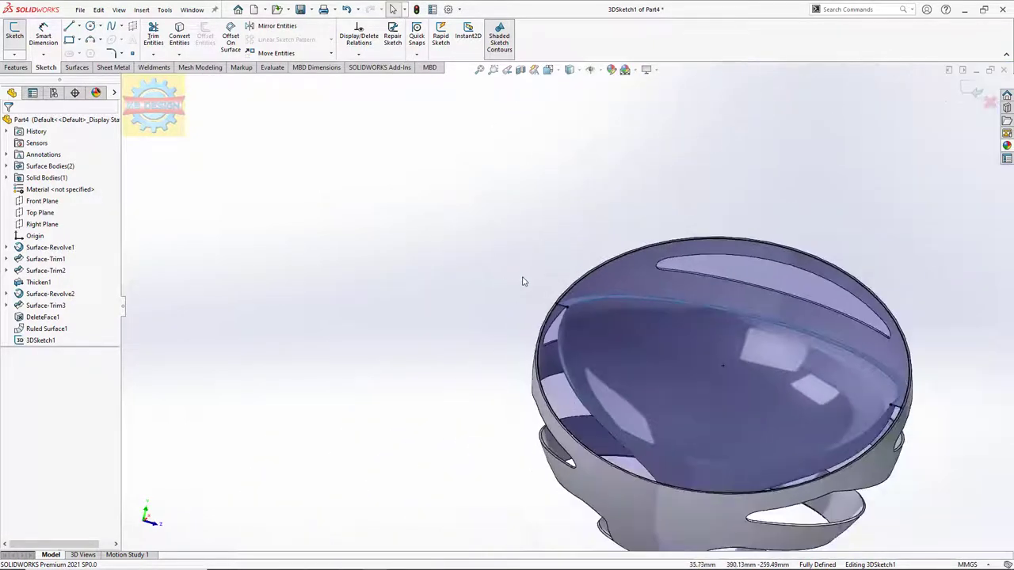
{"action": "left_click", "coordinate": [154, 39]}
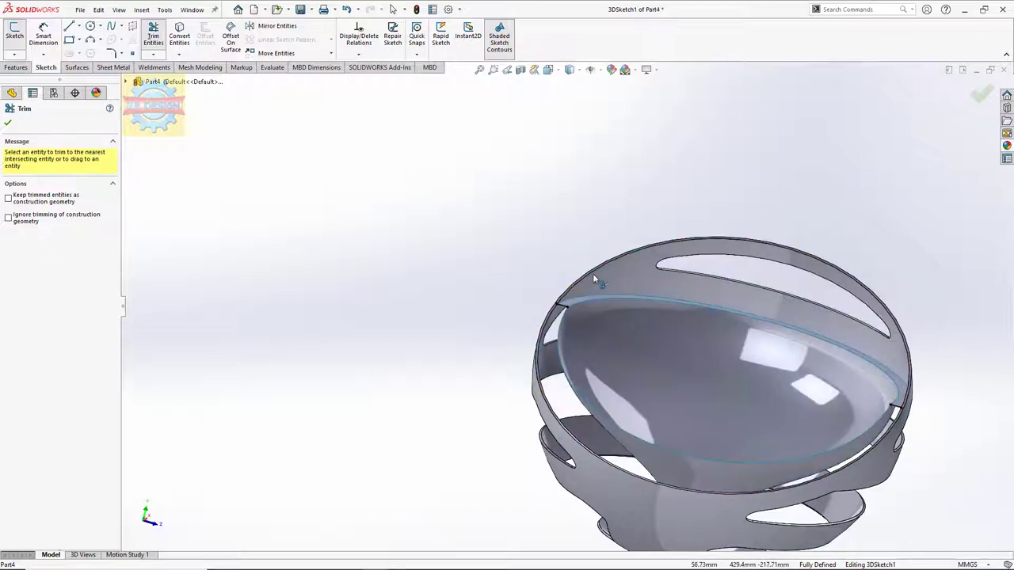
Step: Trim the extra inner curve and sketch a three-point arc along the lower chair rim
{"action": "left_click", "coordinate": [567, 329]}
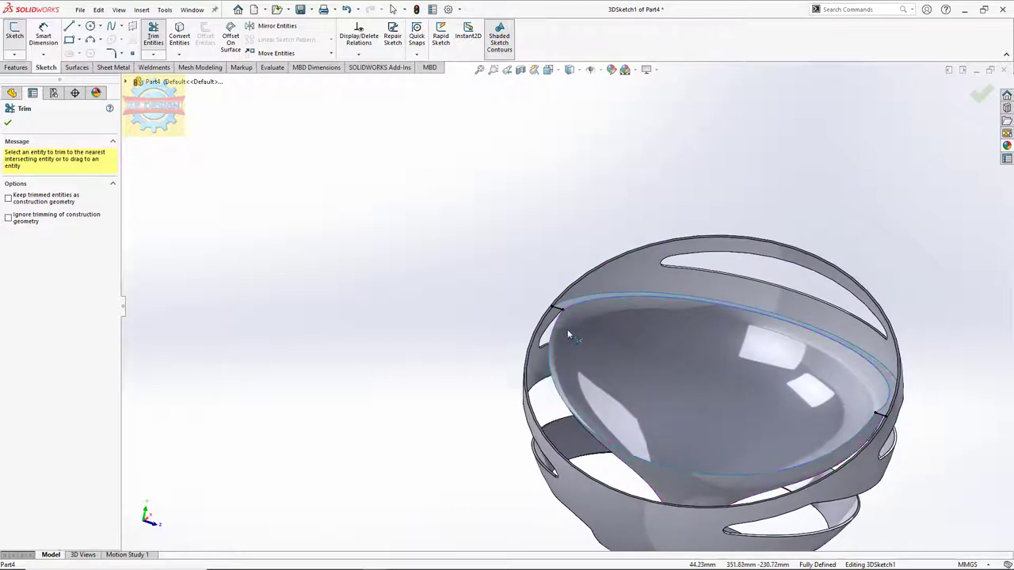
{"action": "key", "text": "Escape"}
{"action": "left_click", "coordinate": [90, 41]}
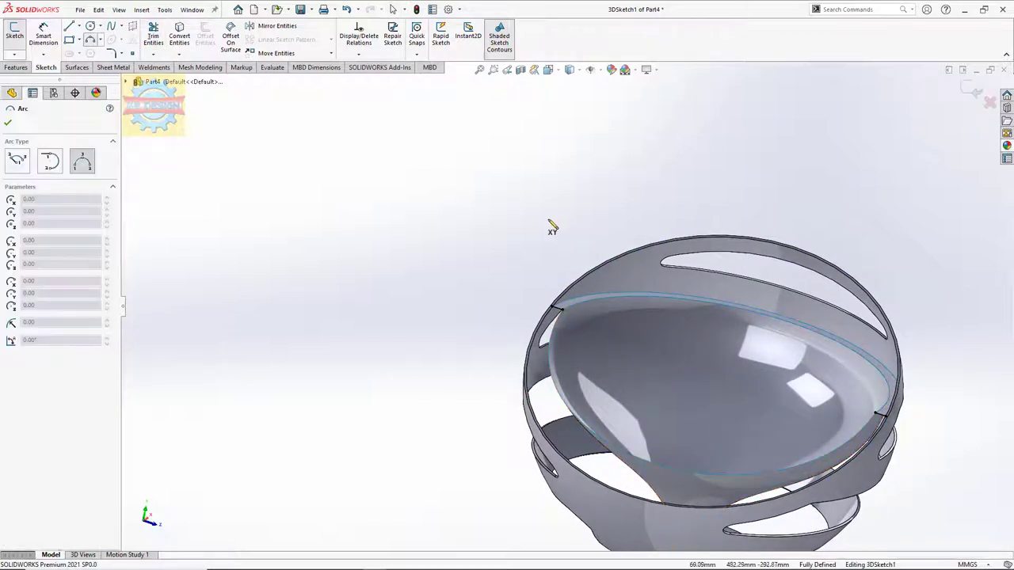
{"action": "left_click", "coordinate": [555, 306]}
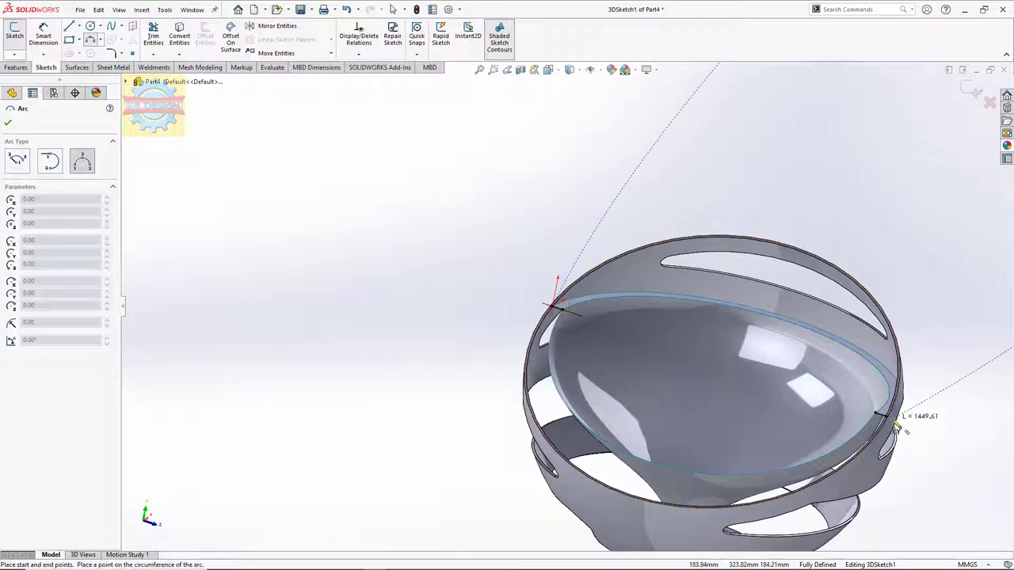
{"action": "left_click", "coordinate": [879, 418]}
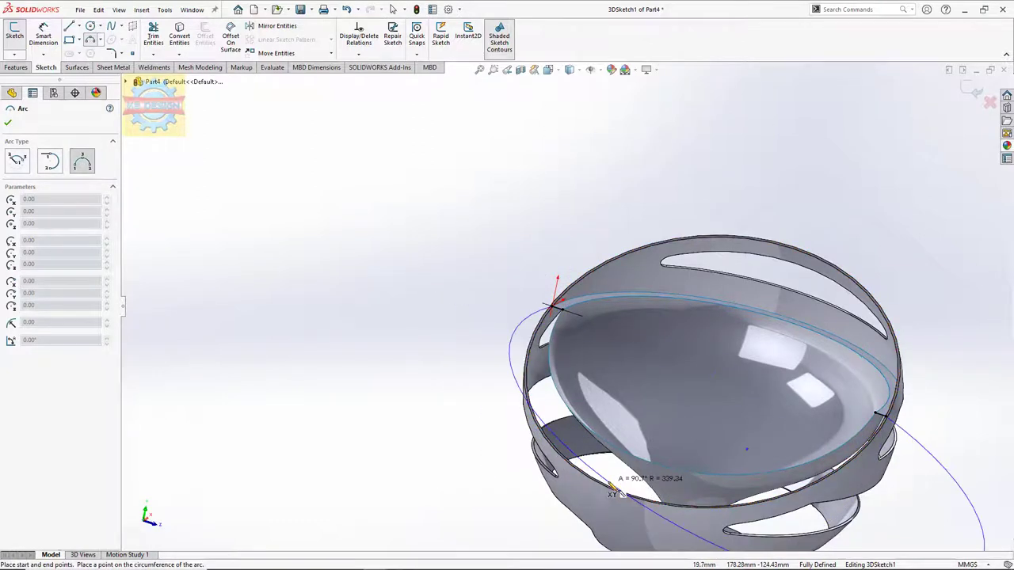
{"action": "scroll", "coordinate": [611, 482], "scroll_direction": "down", "scroll_amount": 3}
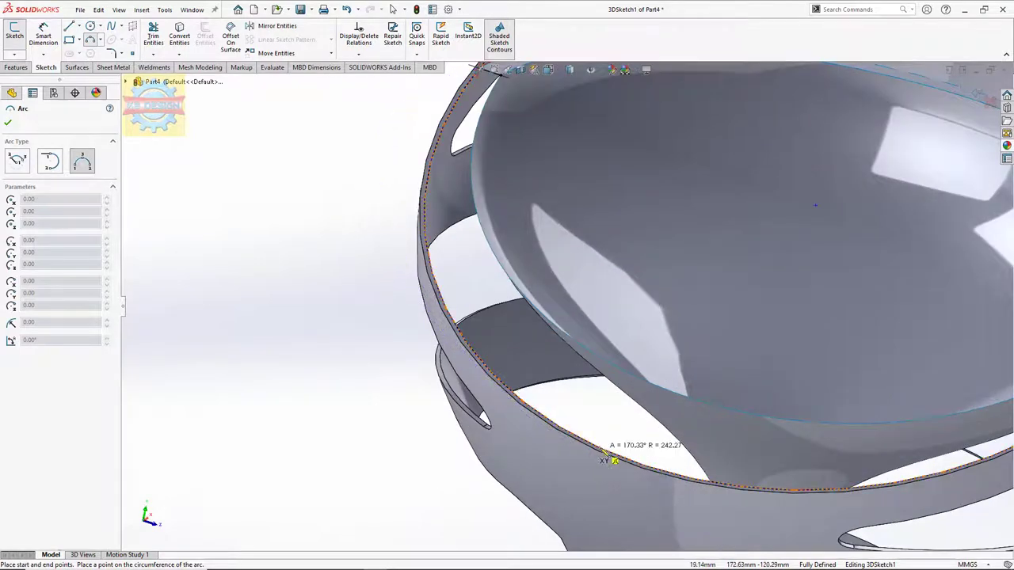
{"action": "left_click", "coordinate": [606, 448]}
{"action": "key", "text": "Escape"}
Step: Select the new rim arc and inspect its endpoint
{"action": "scroll", "coordinate": [599, 448], "scroll_direction": "up", "scroll_amount": 3}
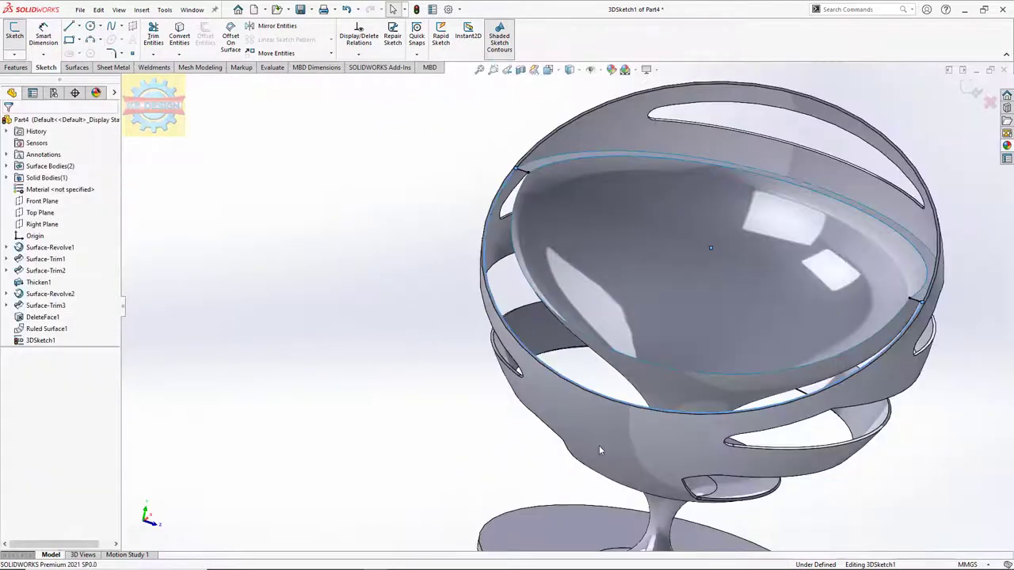
{"action": "left_click", "coordinate": [521, 168]}
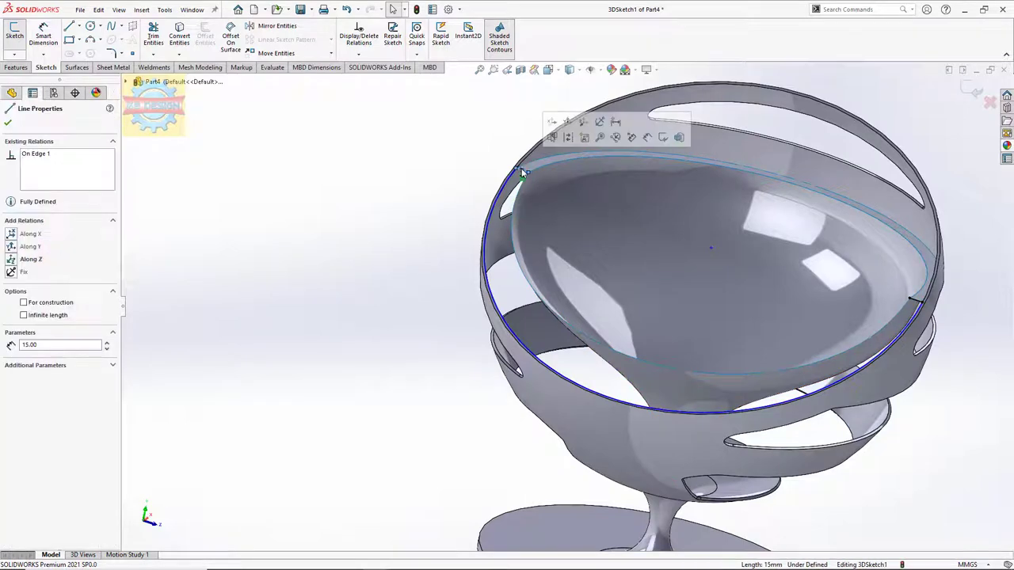
{"action": "left_click", "coordinate": [911, 300]}
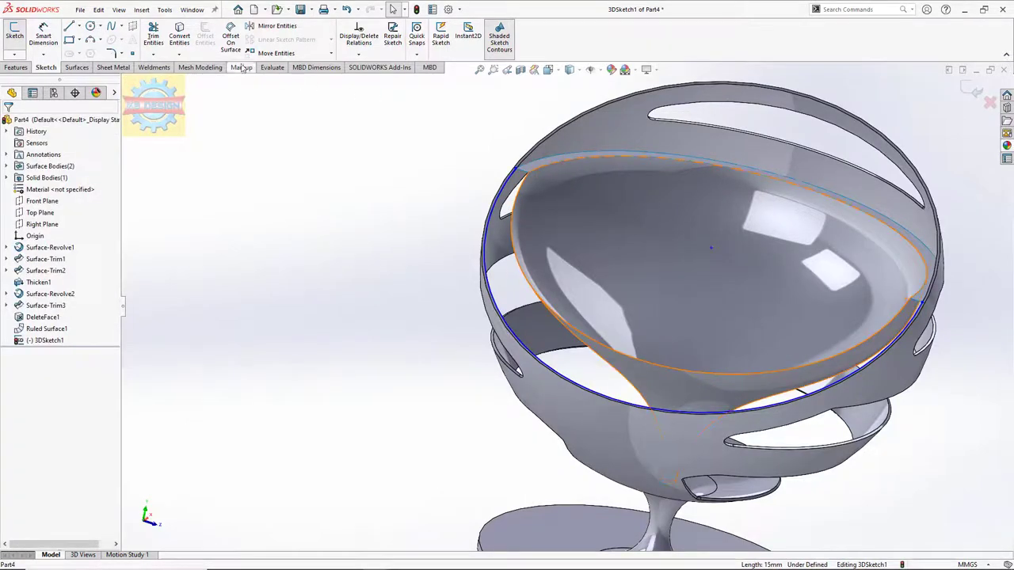
Step: Loft a surface between the seat rim edge and 3DSketch1
{"action": "left_click", "coordinate": [15, 34]}
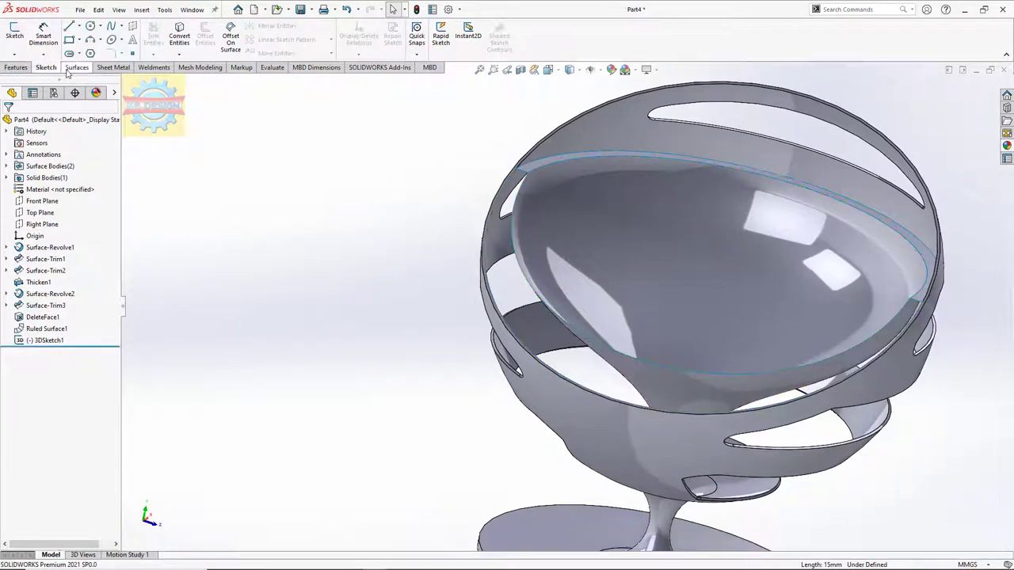
{"action": "left_click", "coordinate": [77, 67]}
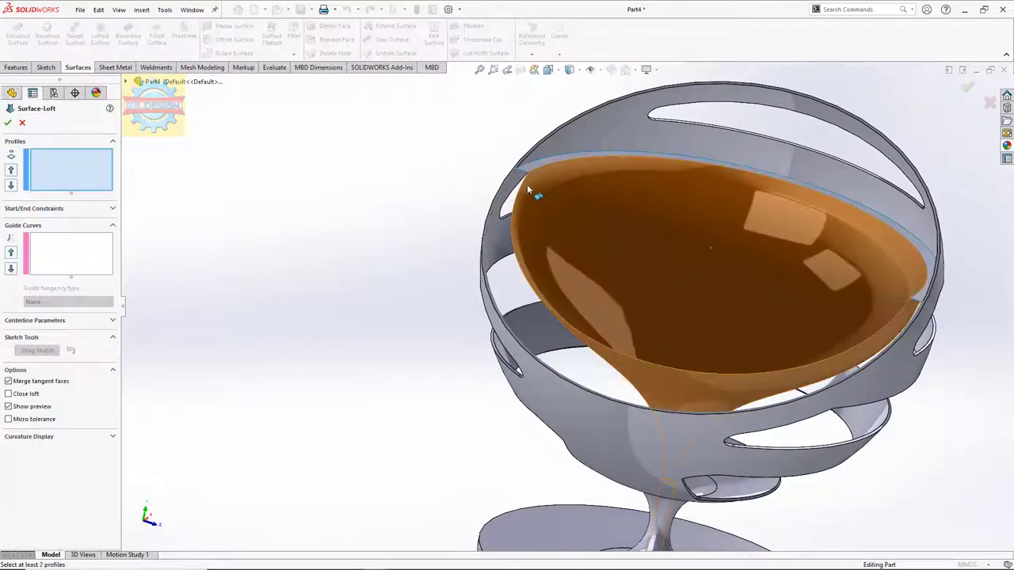
{"action": "left_click", "coordinate": [525, 182]}
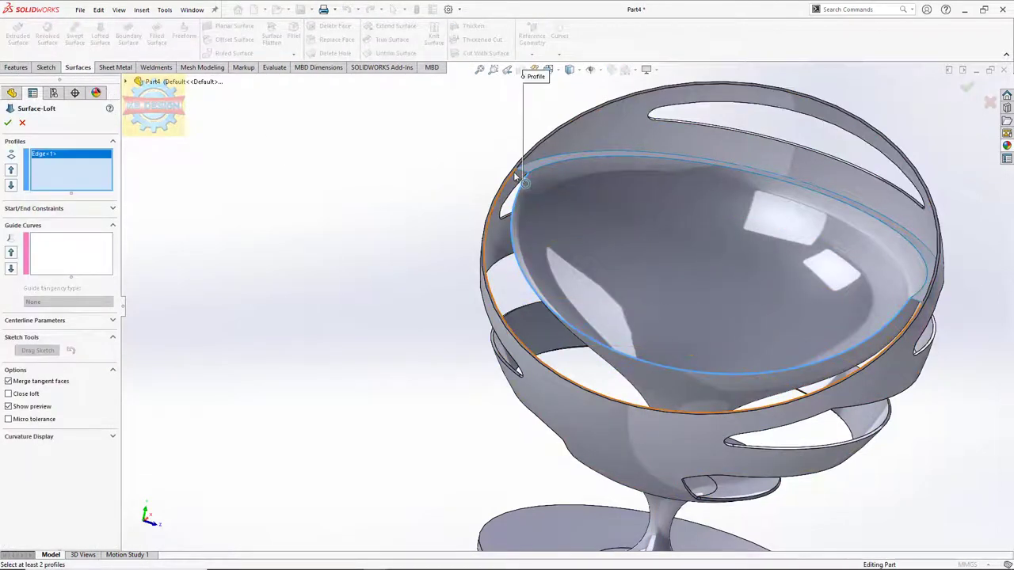
{"action": "left_click", "coordinate": [516, 176]}
{"action": "left_click", "coordinate": [8, 123]}
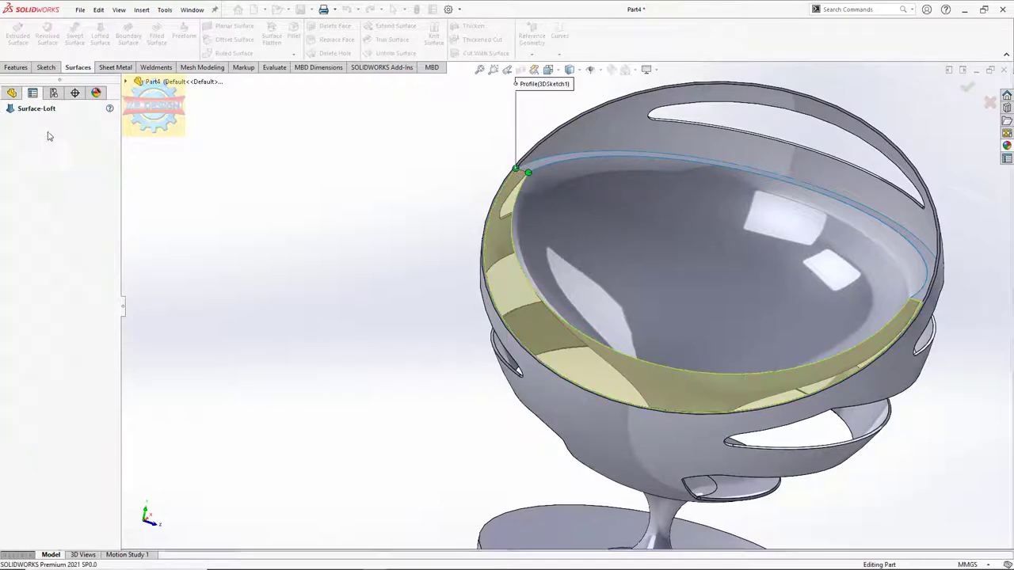
{"action": "mouse_move", "coordinate": [410, 196]}
{"action": "middle_mouse_down"}
{"action": "mouse_move", "coordinate": [451, 206]}
{"action": "mouse_move", "coordinate": [432, 233]}
{"action": "mouse_move", "coordinate": [441, 261]}
{"action": "mouse_move", "coordinate": [455, 214]}
{"action": "mouse_move", "coordinate": [441, 192]}
{"action": "middle_mouse_up"}
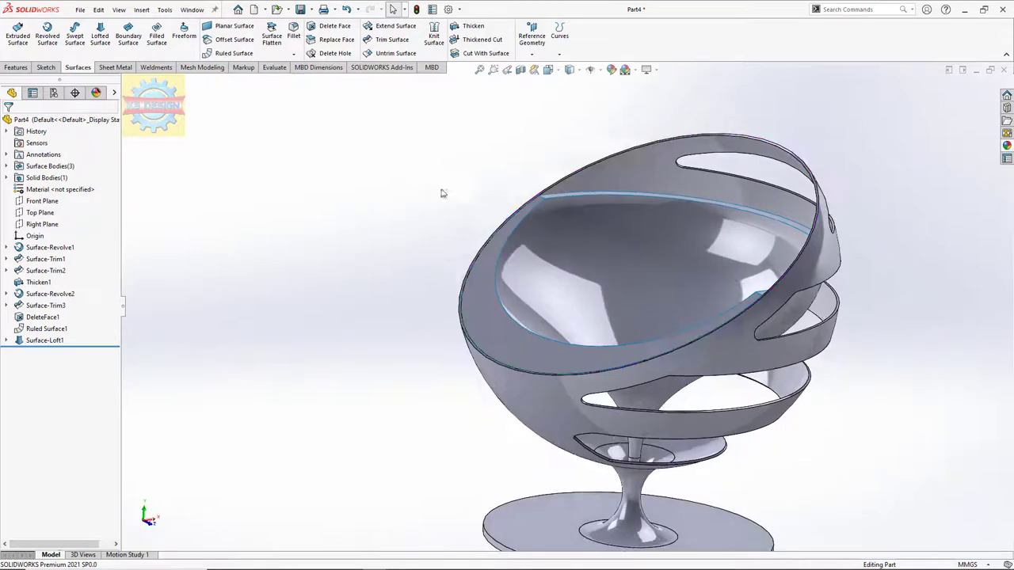
Step: Knit the seat, loft and ruled rim surfaces into Surface-Knit1
{"action": "left_click", "coordinate": [434, 36]}
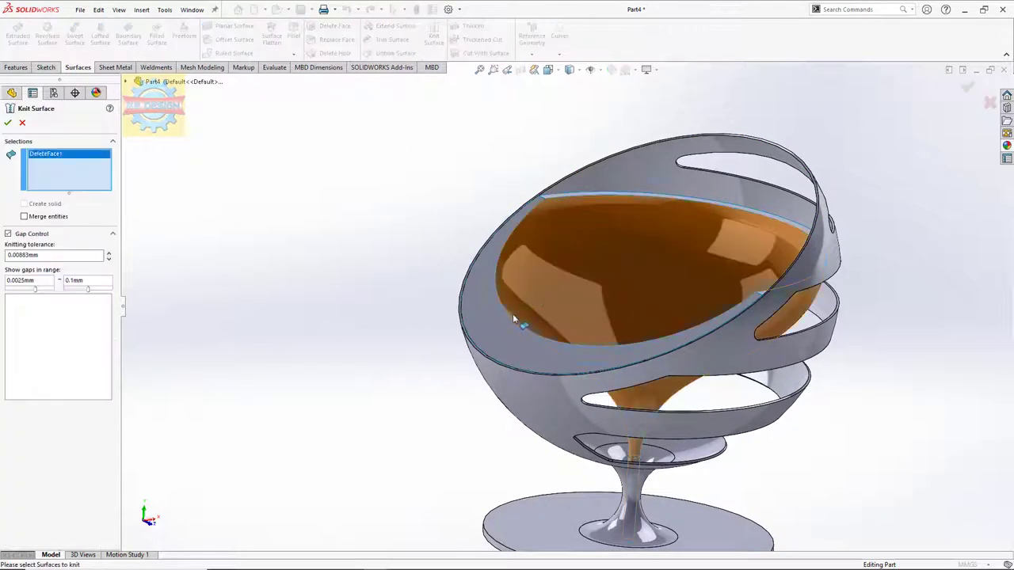
{"action": "left_click", "coordinate": [499, 324]}
{"action": "left_click", "coordinate": [572, 200]}
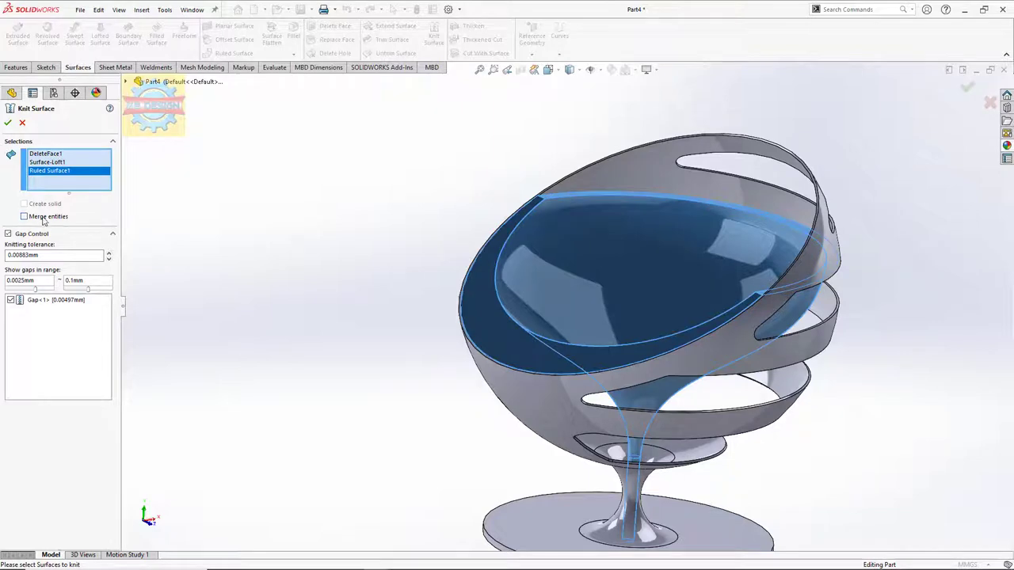
{"action": "left_click", "coordinate": [7, 123]}
{"action": "middle_click_drag", "start_coordinate": [317, 237], "coordinate": [306, 219]}
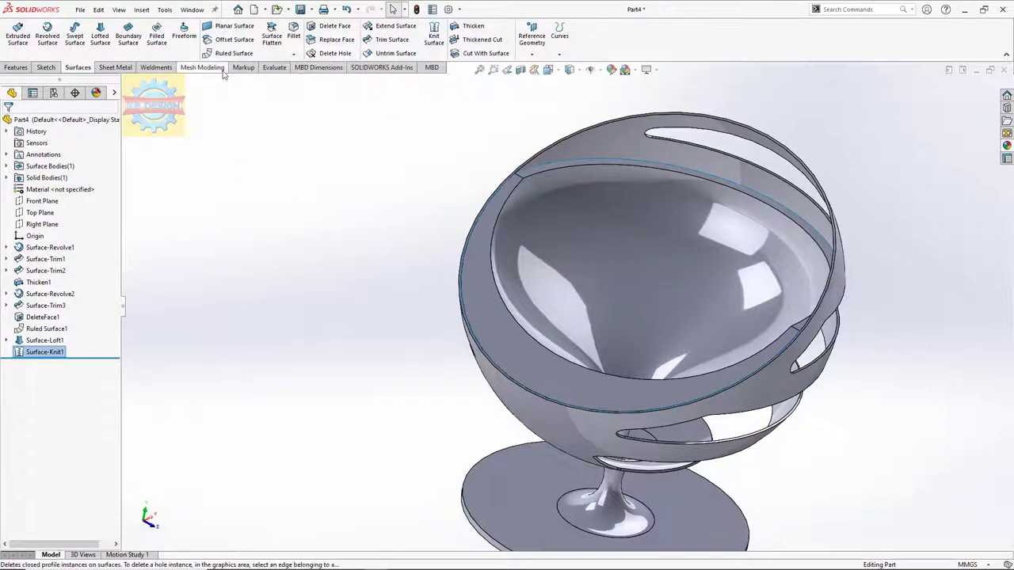
Step: Thicken Surface-Knit1 1.00 mm to both sides, leaving the result unmerged
{"action": "left_click", "coordinate": [461, 28]}
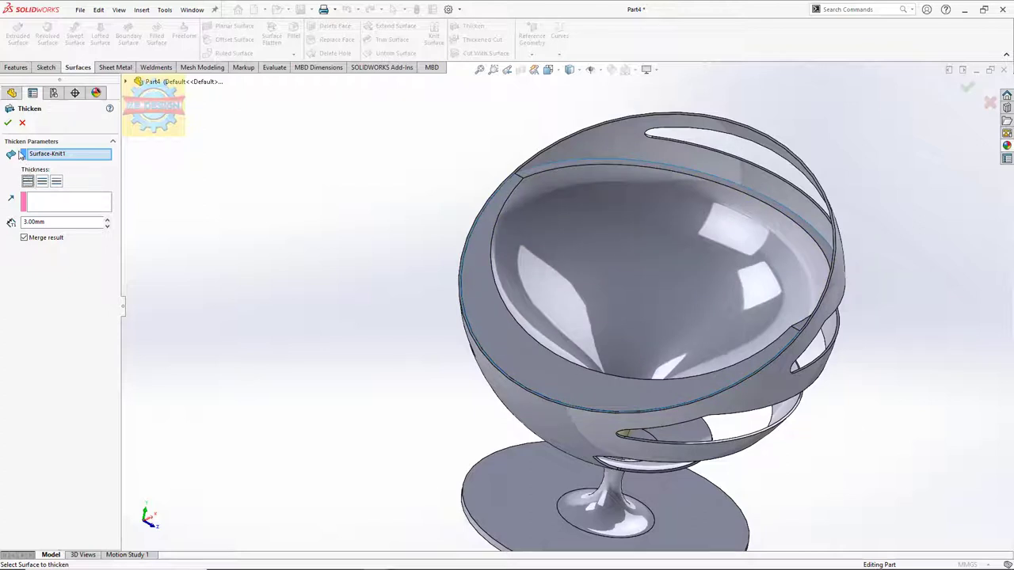
{"action": "left_click", "coordinate": [8, 123]}
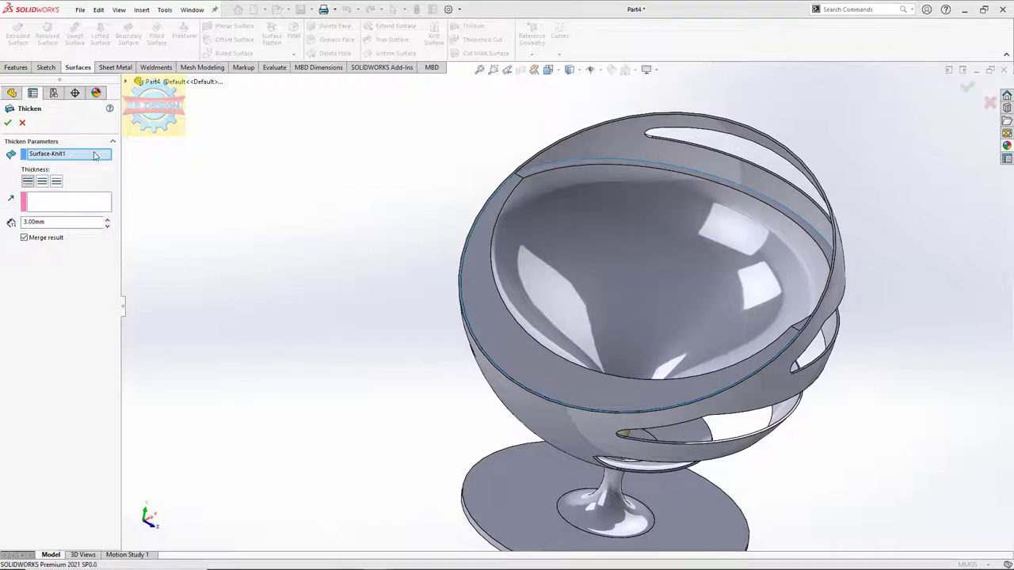
{"action": "left_click", "coordinate": [56, 182]}
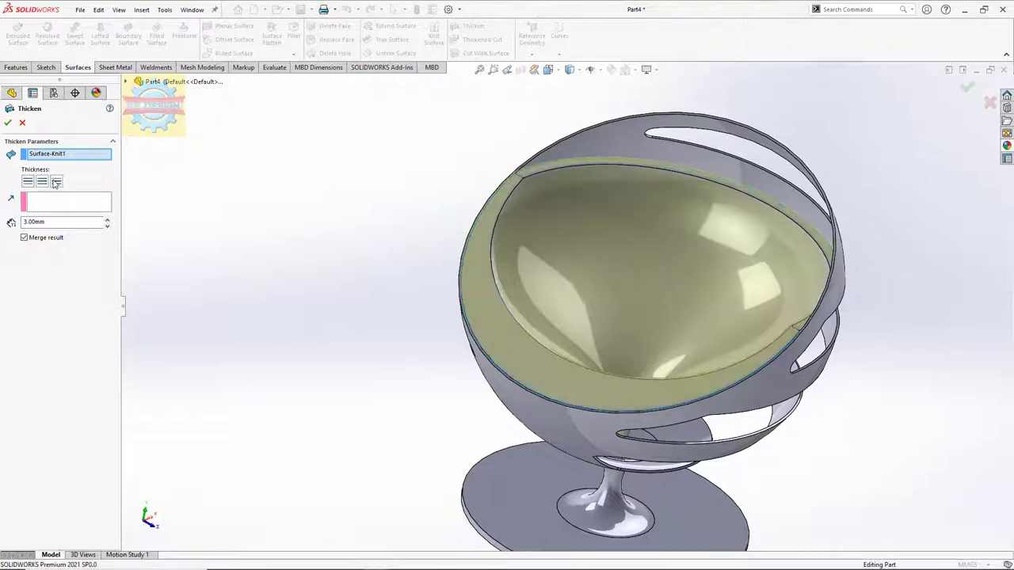
{"action": "double_click", "coordinate": [62, 221]}
{"action": "type", "text": "1"}
{"action": "key", "text": "Return"}
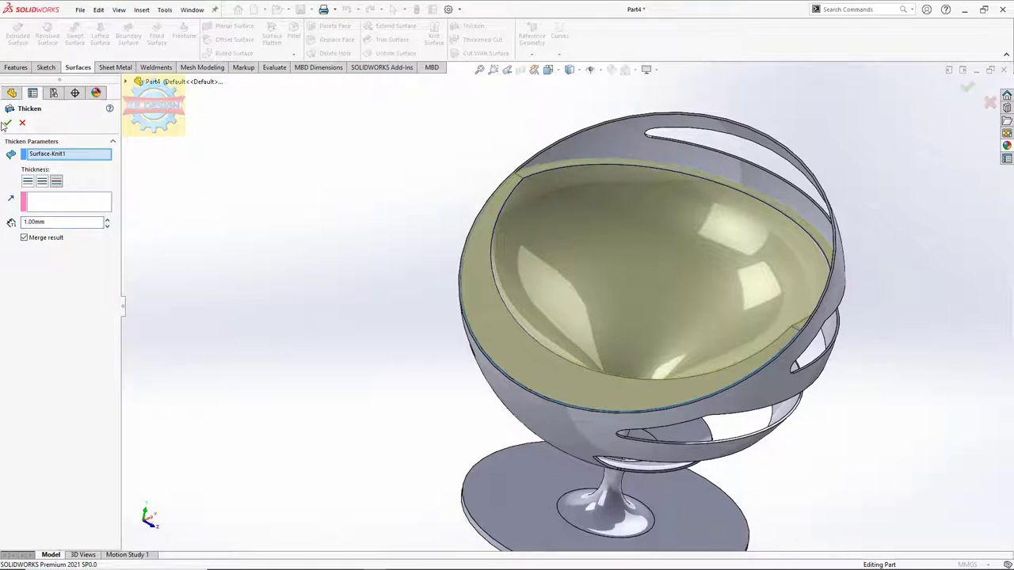
{"action": "left_click", "coordinate": [42, 239]}
{"action": "left_click", "coordinate": [10, 122]}
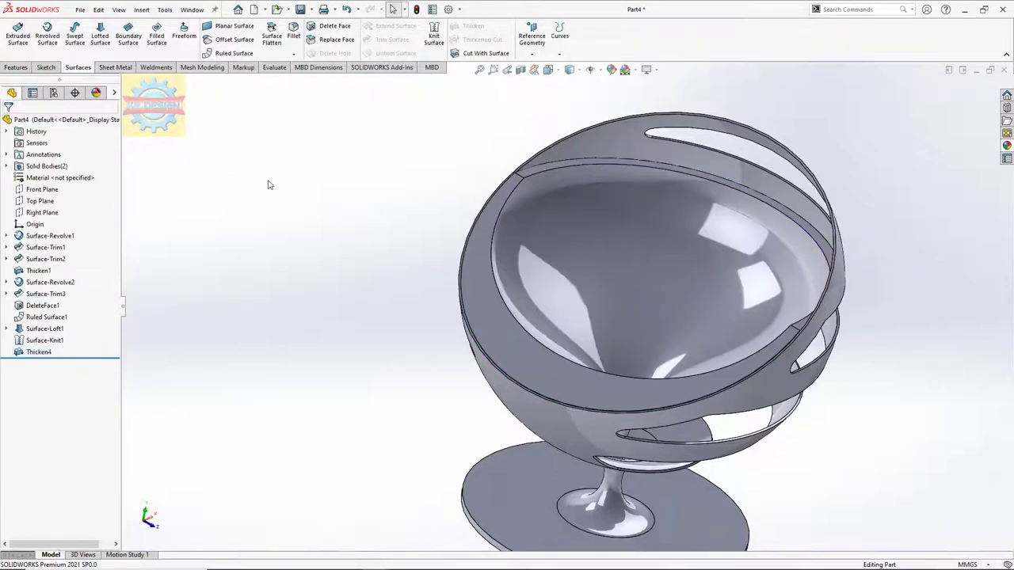
Step: Review Thicken4 unchanged, then pick the seat rim edge for a fillet
{"action": "scroll", "coordinate": [555, 143], "scroll_direction": "down", "scroll_amount": 5}
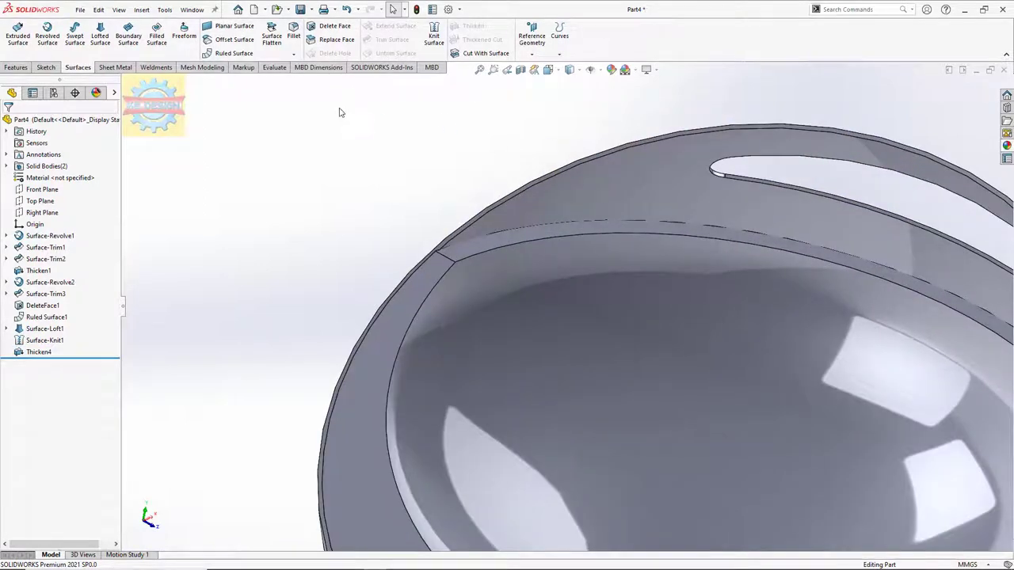
{"action": "left_click", "coordinate": [56, 352]}
{"action": "left_click", "coordinate": [65, 321]}
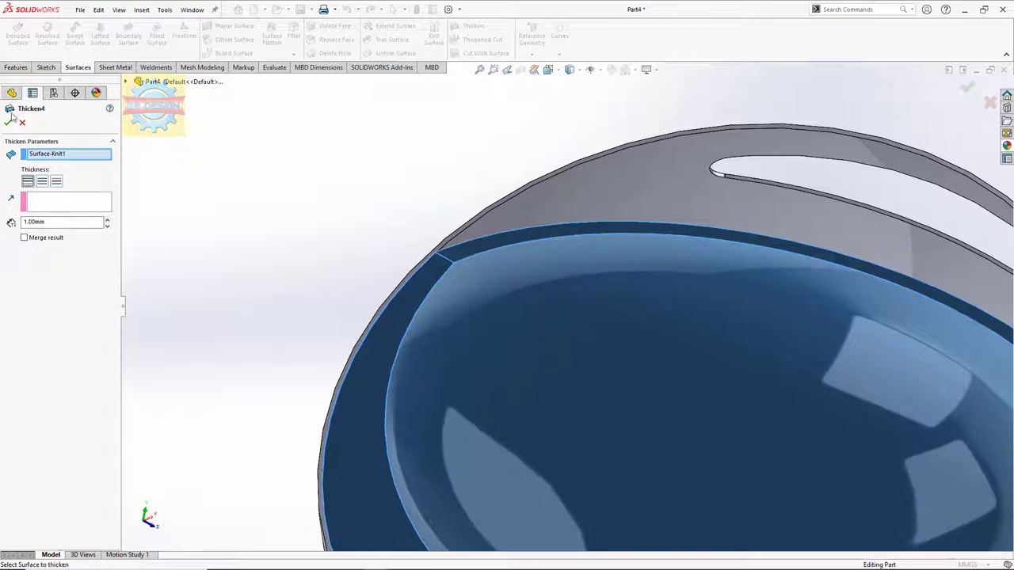
{"action": "left_click", "coordinate": [8, 123]}
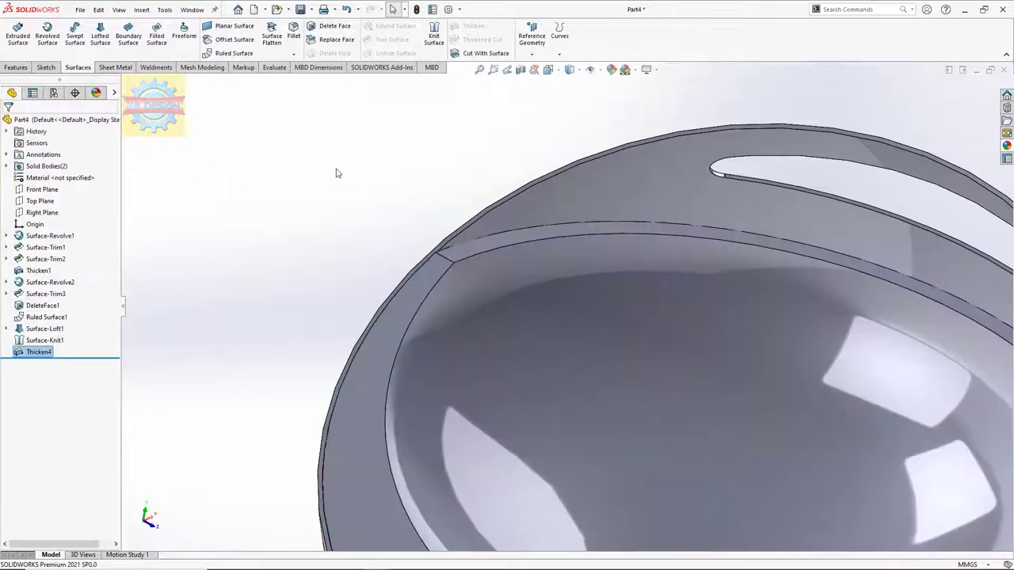
{"action": "left_click", "coordinate": [294, 37]}
{"action": "left_click", "coordinate": [448, 260]}
{"action": "scroll", "coordinate": [583, 297], "scroll_direction": "up", "scroll_amount": 4}
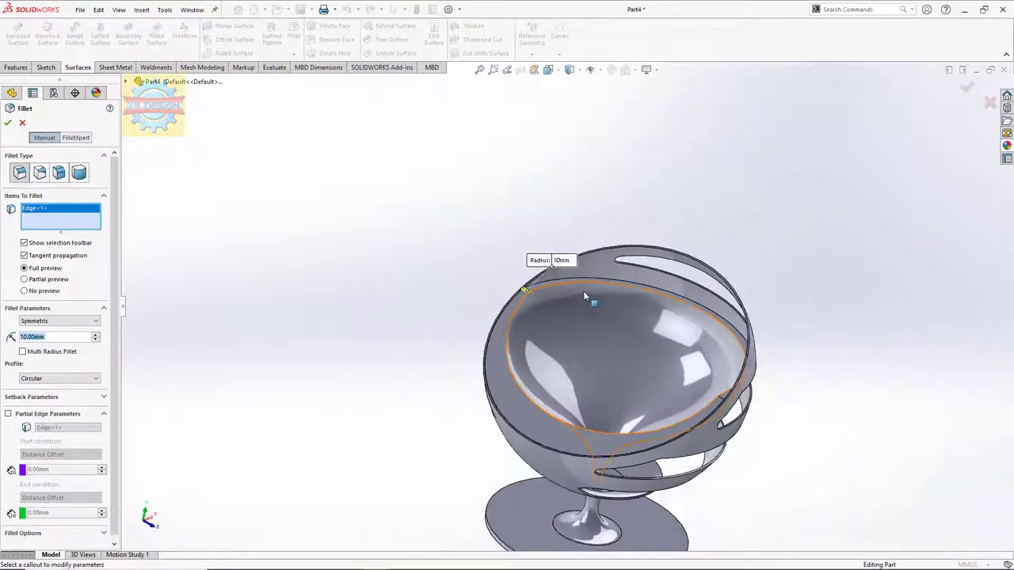
Step: Add the inner bowl rim edge and apply a 20 mm fillet to both rim edges
{"action": "left_click", "coordinate": [721, 403]}
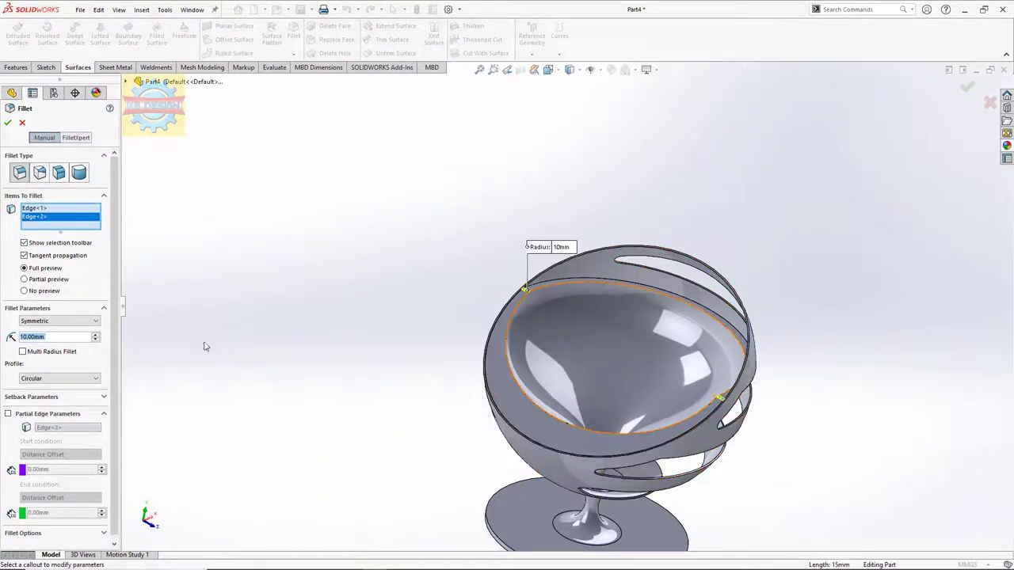
{"action": "left_click", "coordinate": [95, 336]}
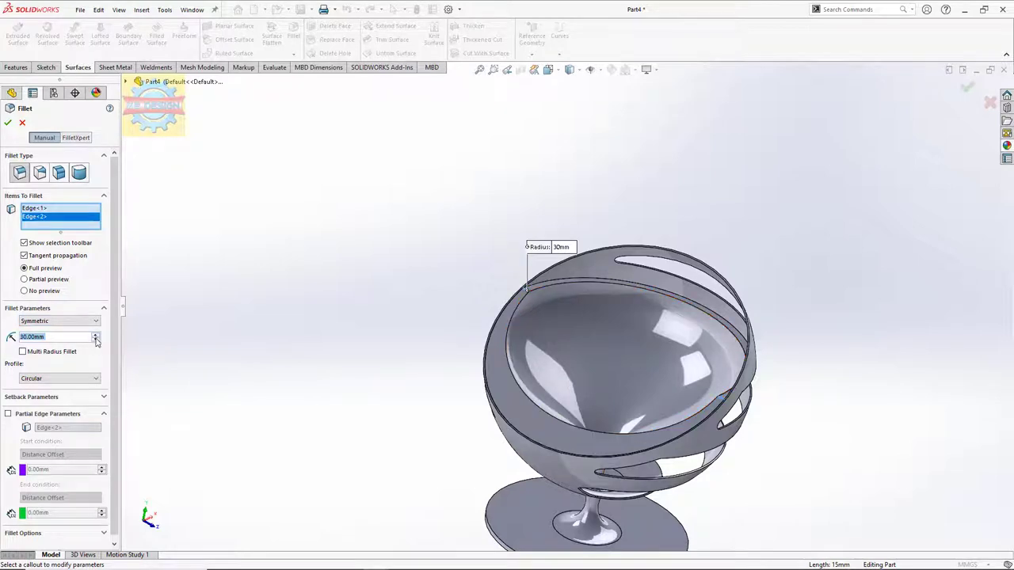
{"action": "left_click", "coordinate": [6, 123]}
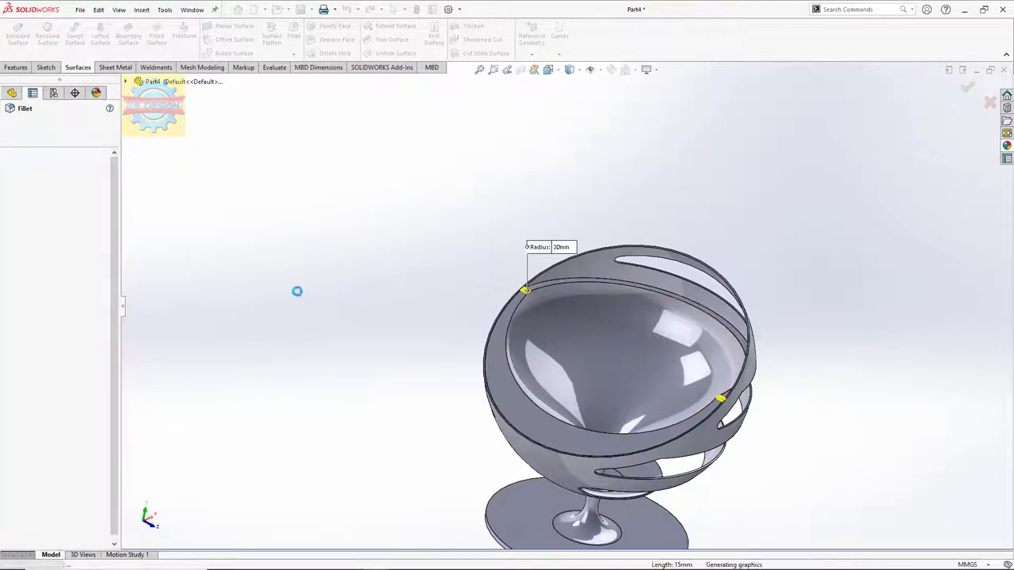
{"action": "mouse_move", "coordinate": [333, 290]}
{"action": "middle_mouse_down"}
{"action": "mouse_move", "coordinate": [362, 287]}
{"action": "mouse_move", "coordinate": [367, 310]}
{"action": "middle_mouse_up"}
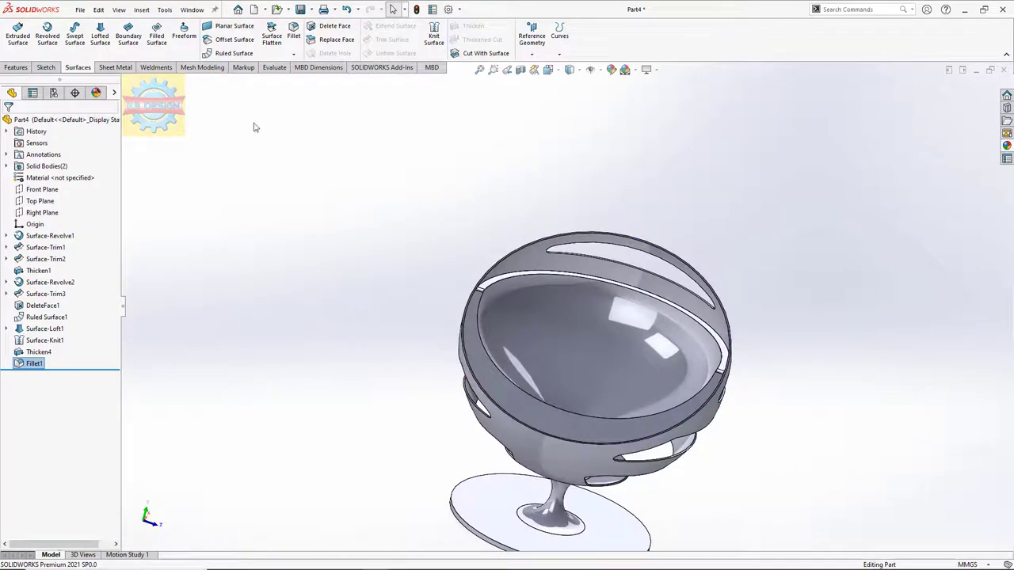
Step: Fillet the seat's inner rim edge at 10 mm
{"action": "key", "text": "Return"}
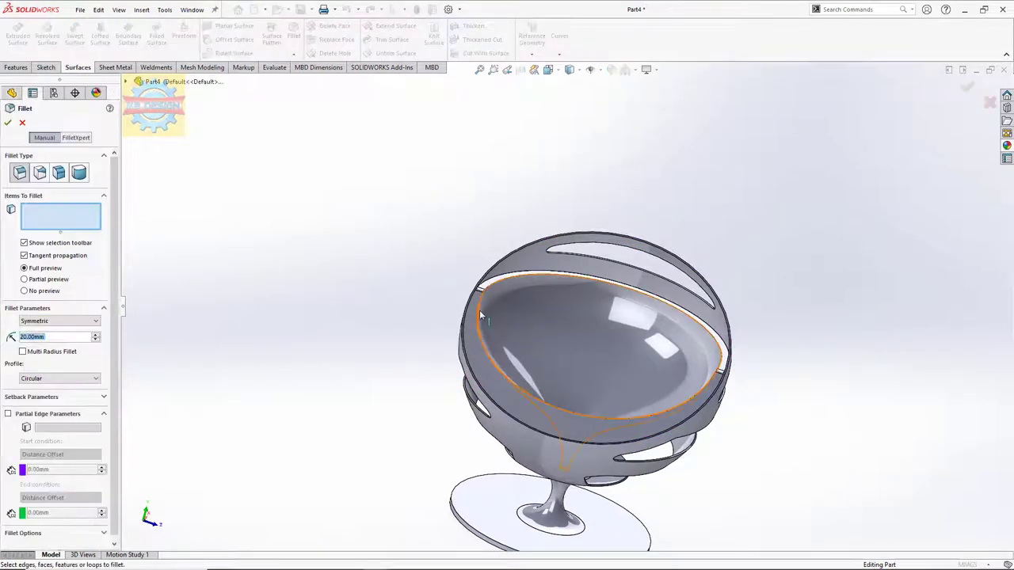
{"action": "left_click", "coordinate": [479, 310]}
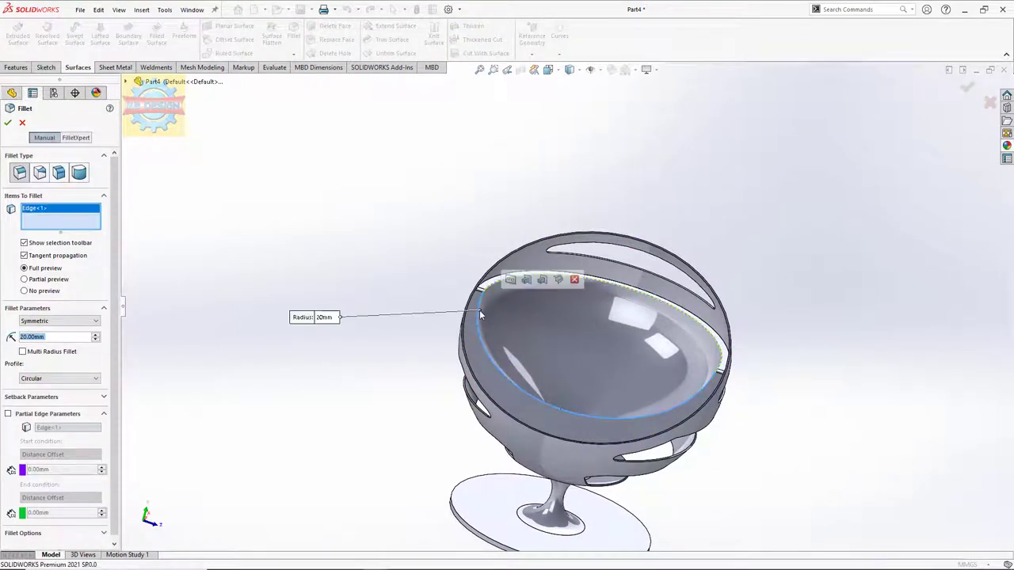
{"action": "left_click", "coordinate": [95, 340]}
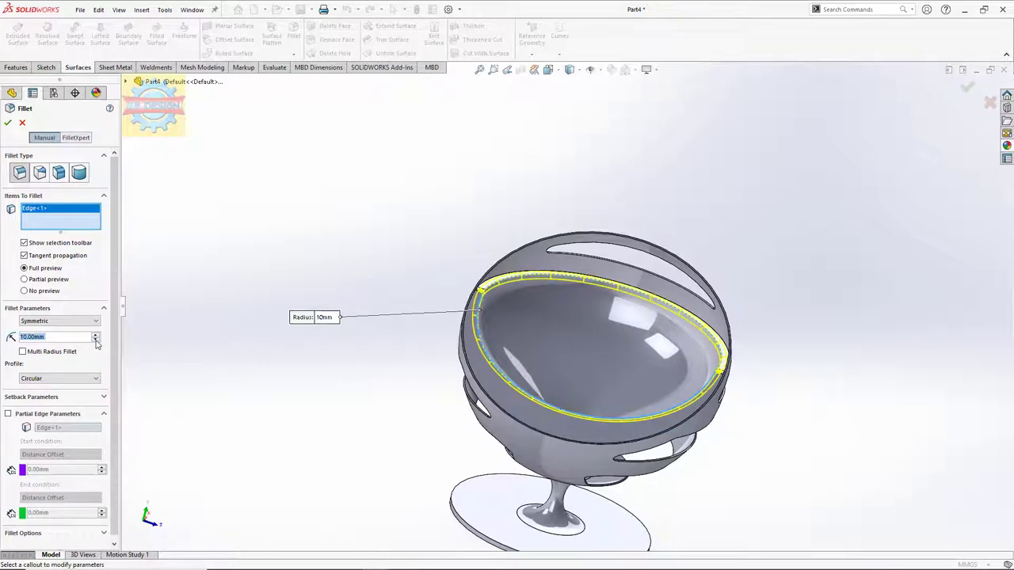
{"action": "left_click", "coordinate": [8, 122]}
{"action": "mouse_move", "coordinate": [322, 256]}
{"action": "middle_mouse_down"}
{"action": "mouse_move", "coordinate": [265, 232]}
{"action": "mouse_move", "coordinate": [277, 236]}
{"action": "middle_mouse_up"}
{"action": "left_click", "coordinate": [342, 262]}
Step: Show the chair in Front view with Hidden Lines Visible, zoom in, and select Front Plane
{"action": "key", "text": "space"}
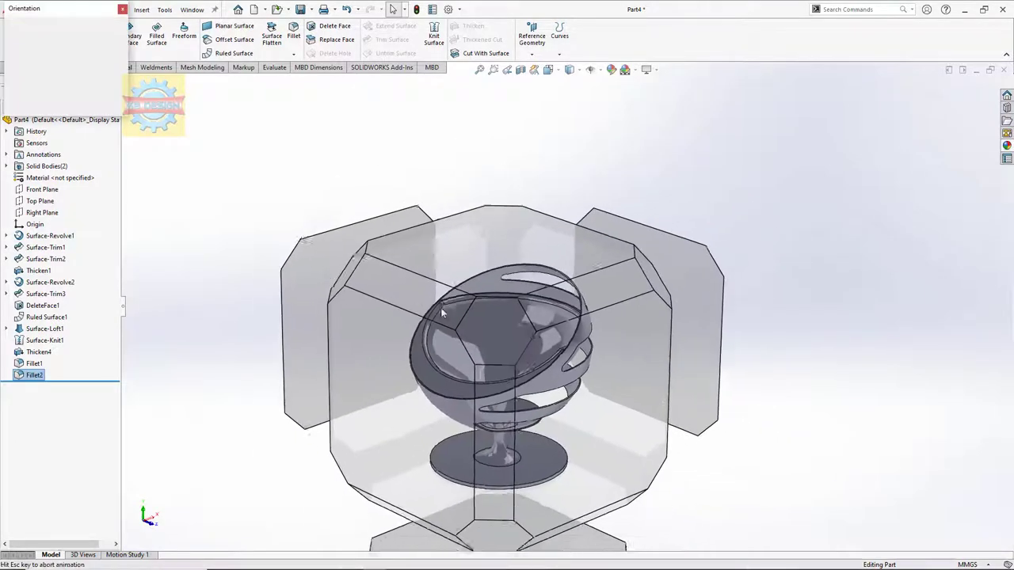
{"action": "left_click", "coordinate": [481, 385]}
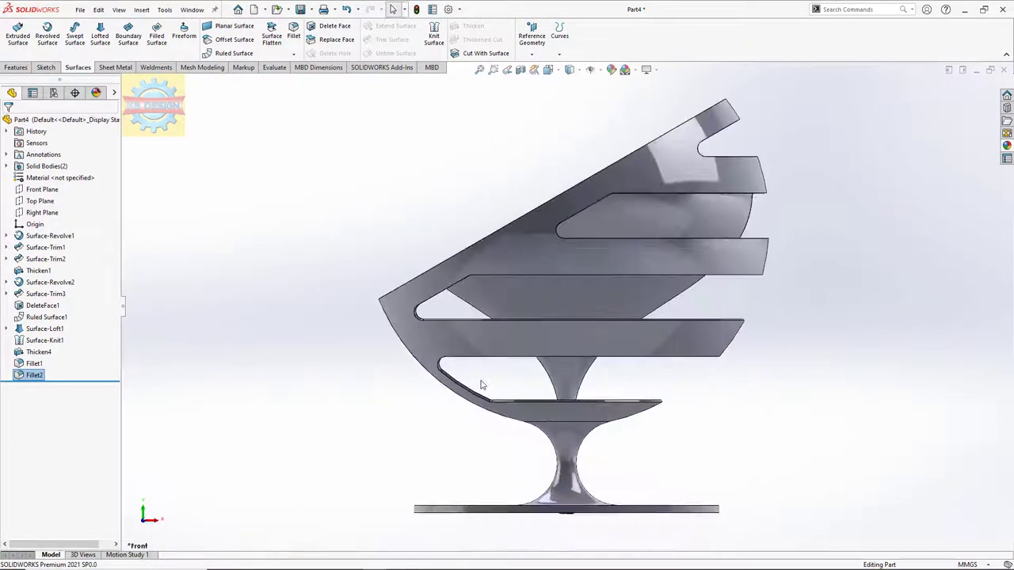
{"action": "left_click", "coordinate": [569, 69]}
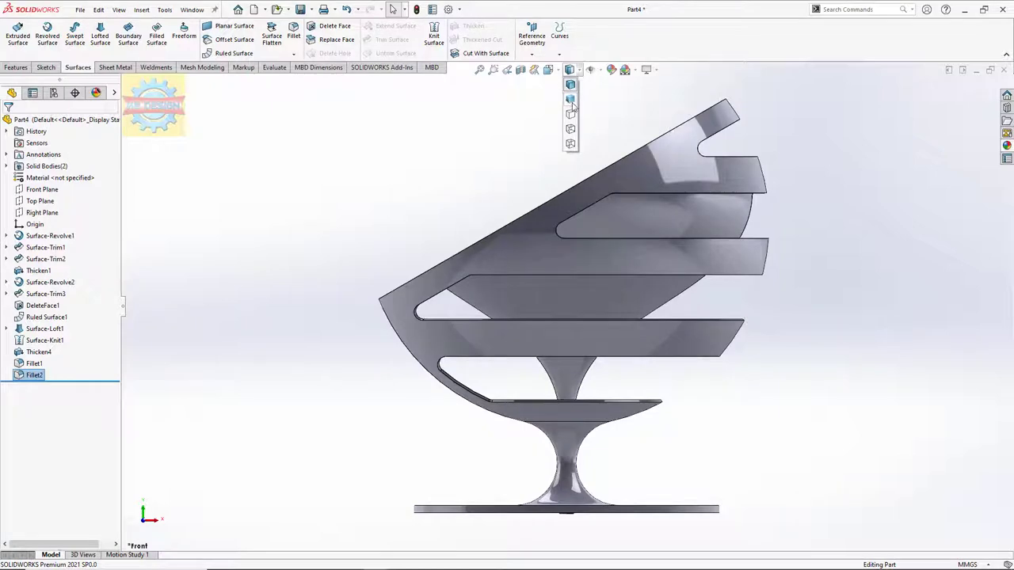
{"action": "left_click", "coordinate": [570, 129]}
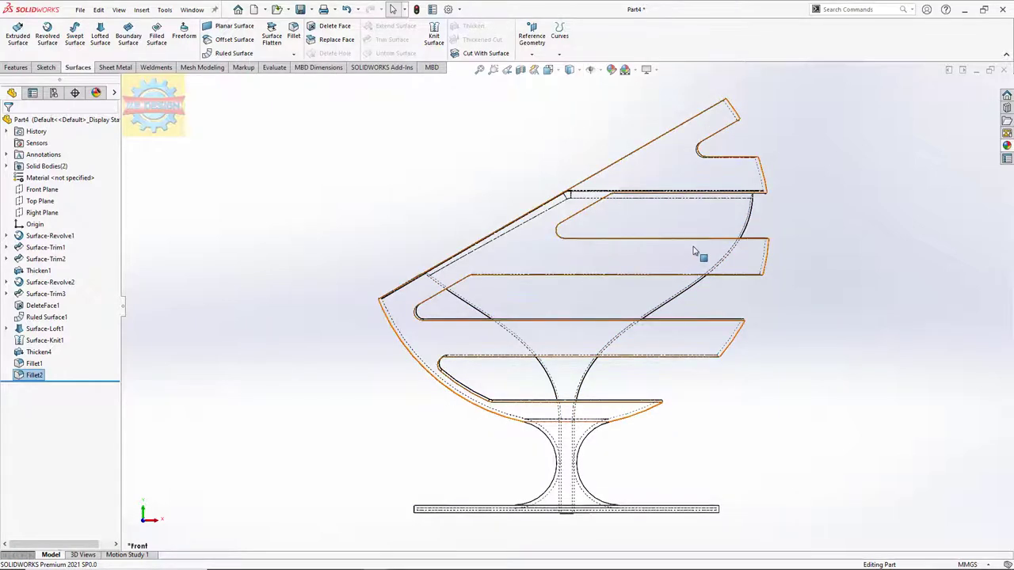
{"action": "scroll", "coordinate": [693, 251], "scroll_direction": "down", "scroll_amount": 2}
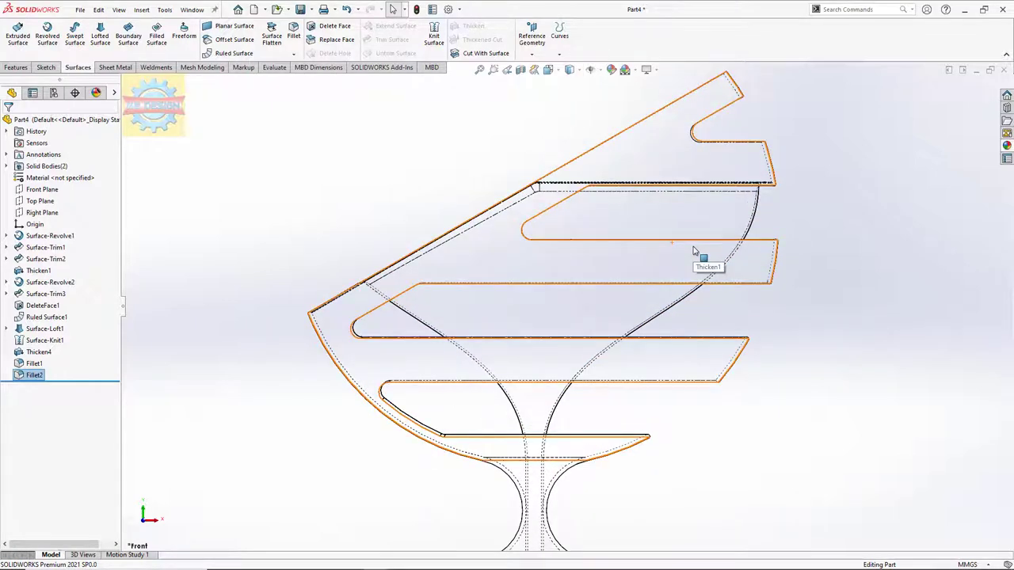
{"action": "scroll", "coordinate": [459, 249], "scroll_direction": "down", "scroll_amount": 2}
{"action": "scroll", "coordinate": [460, 249], "scroll_direction": "down", "scroll_amount": 2}
{"action": "scroll", "coordinate": [385, 317], "scroll_direction": "down", "scroll_amount": 2}
{"action": "scroll", "coordinate": [334, 342], "scroll_direction": "down", "scroll_amount": 2}
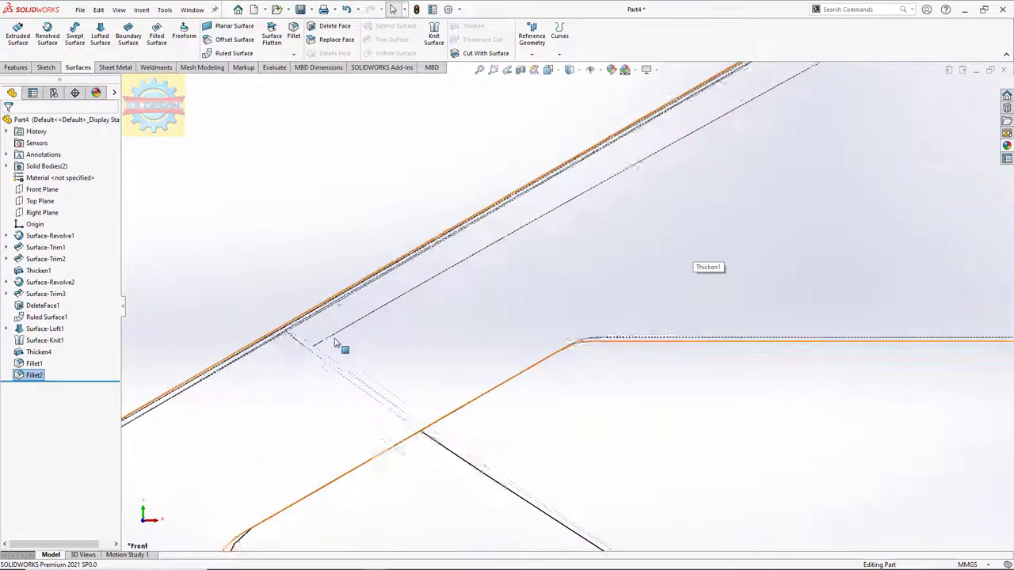
{"action": "scroll", "coordinate": [334, 343], "scroll_direction": "down", "scroll_amount": 2}
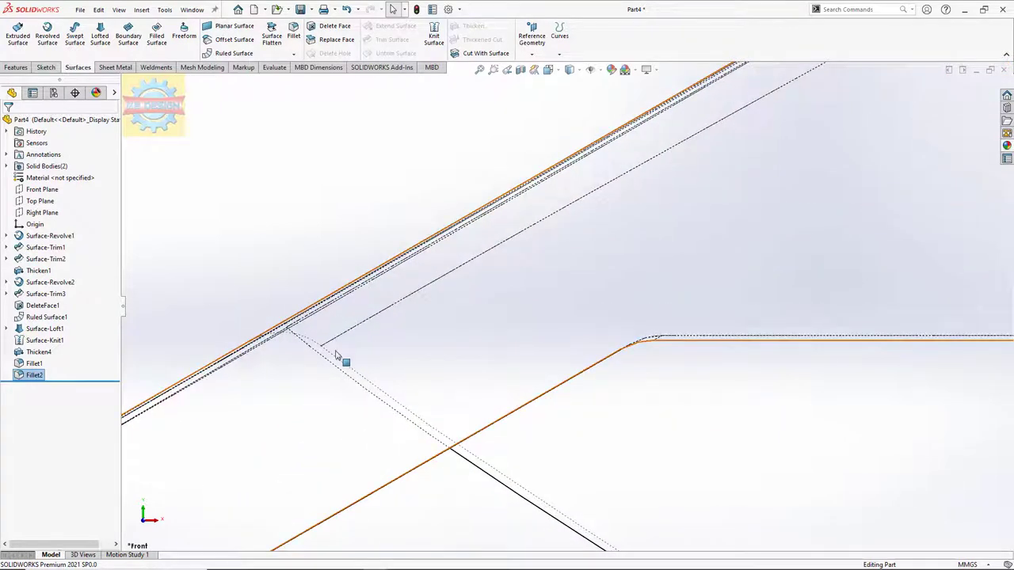
{"action": "left_click", "coordinate": [38, 190]}
Step: Start a new sketch on the Front Plane and view it normal to the plane
{"action": "left_click", "coordinate": [143, 89]}
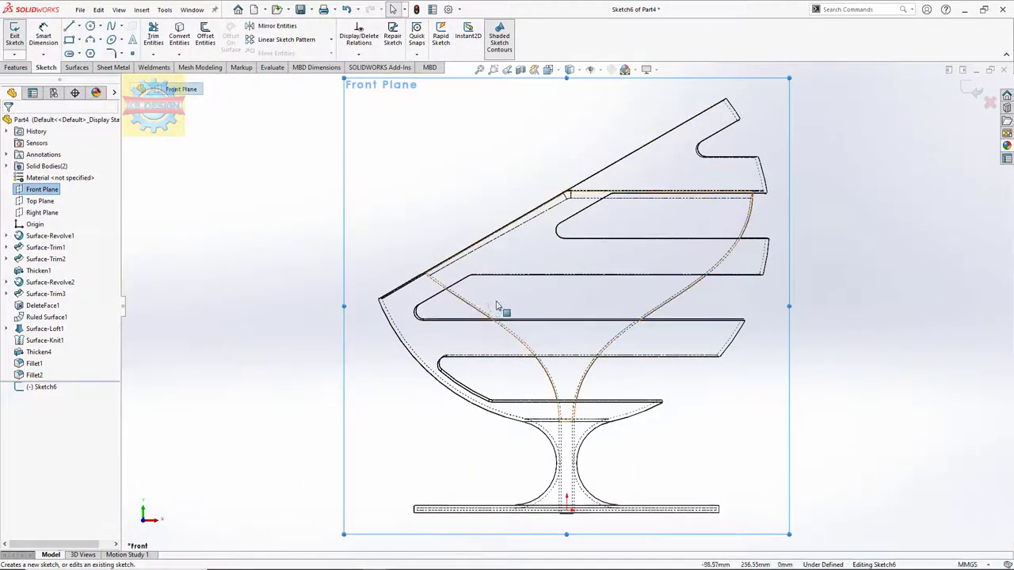
{"action": "scroll", "coordinate": [498, 306], "scroll_direction": "down", "scroll_amount": 3}
{"action": "mouse_move", "coordinate": [486, 290]}
{"action": "middle_mouse_down"}
{"action": "mouse_move", "coordinate": [498, 312]}
{"action": "mouse_move", "coordinate": [434, 274]}
{"action": "mouse_move", "coordinate": [410, 287]}
{"action": "mouse_move", "coordinate": [417, 251]}
{"action": "mouse_move", "coordinate": [419, 272]}
{"action": "mouse_move", "coordinate": [463, 327]}
{"action": "middle_mouse_up"}
{"action": "key", "text": "space"}
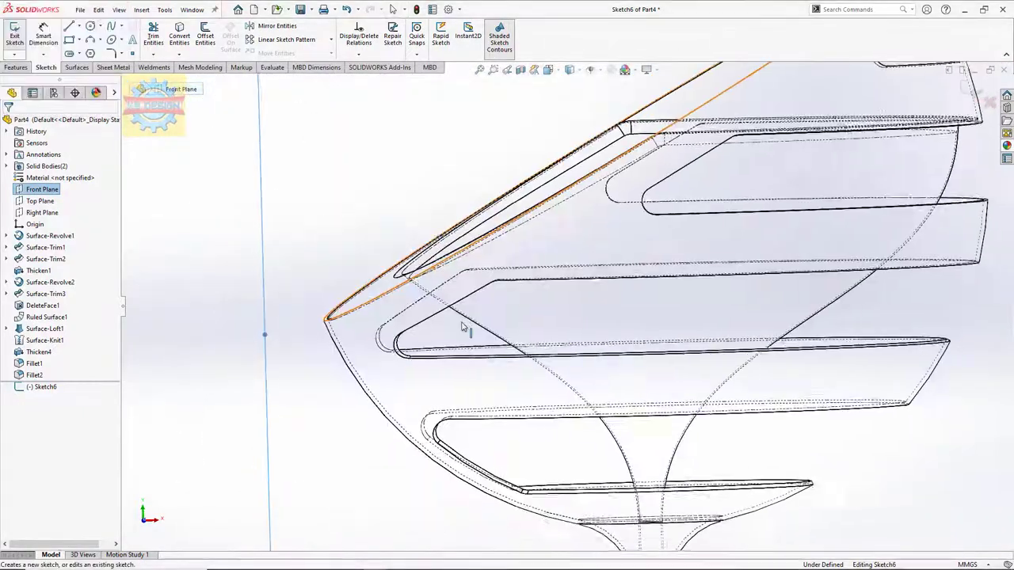
{"action": "key", "text": "ctrl+8"}
{"action": "scroll", "coordinate": [488, 290], "scroll_direction": "down", "scroll_amount": 3}
{"action": "scroll", "coordinate": [484, 290], "scroll_direction": "down", "scroll_amount": 2}
{"action": "scroll", "coordinate": [484, 290], "scroll_direction": "down", "scroll_amount": 2}
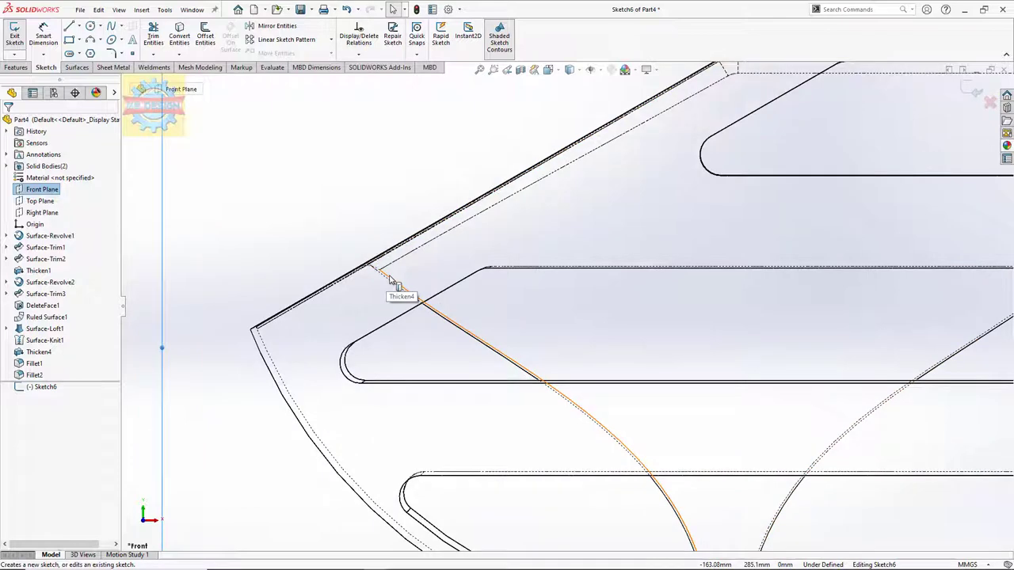
Step: Convert the bowl's inner curved edge and close it with horizontal and vertical lines
{"action": "left_click", "coordinate": [385, 277]}
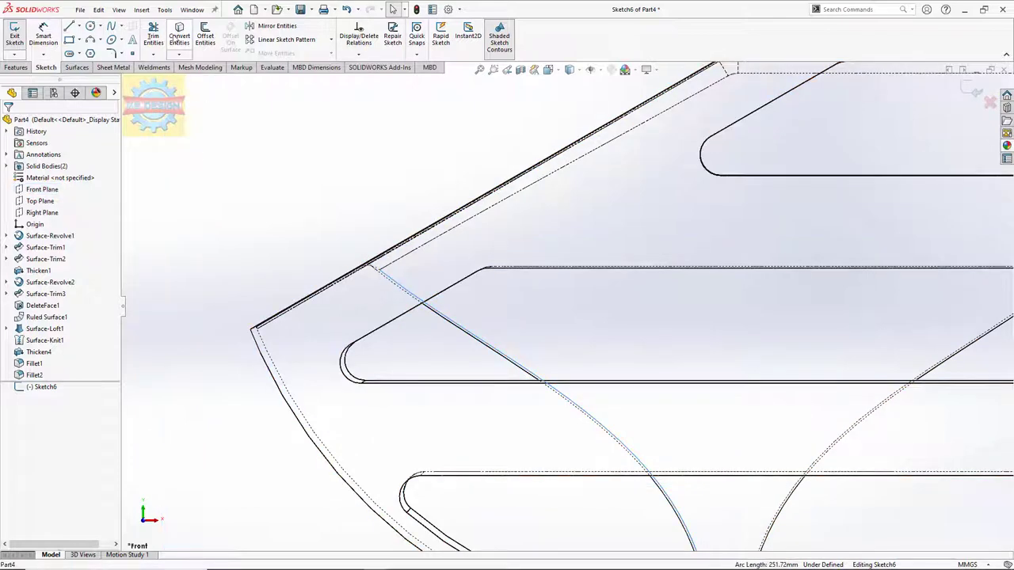
{"action": "left_click", "coordinate": [179, 35]}
{"action": "scroll", "coordinate": [421, 194], "scroll_direction": "up", "scroll_amount": 2}
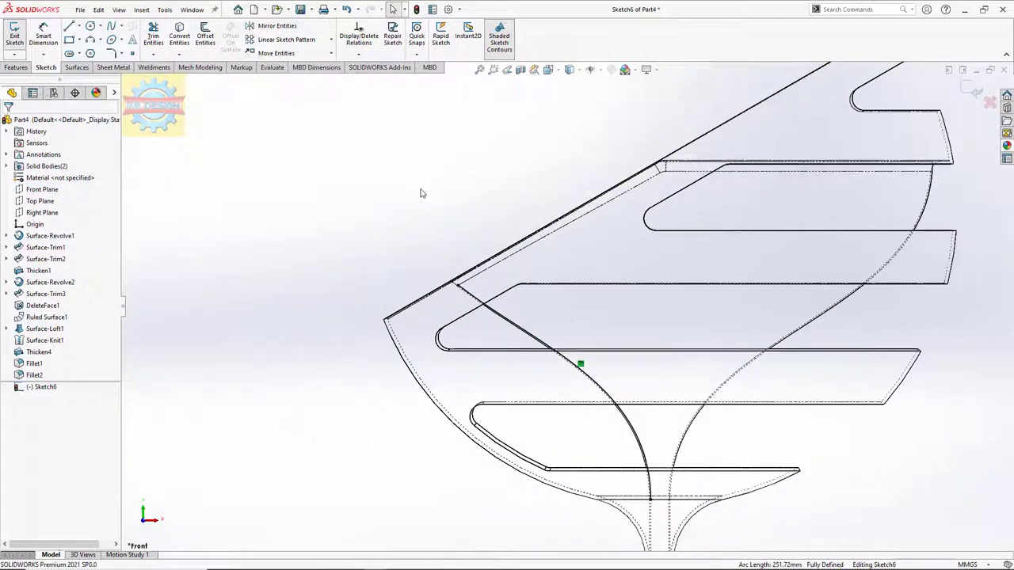
{"action": "left_click", "coordinate": [70, 26]}
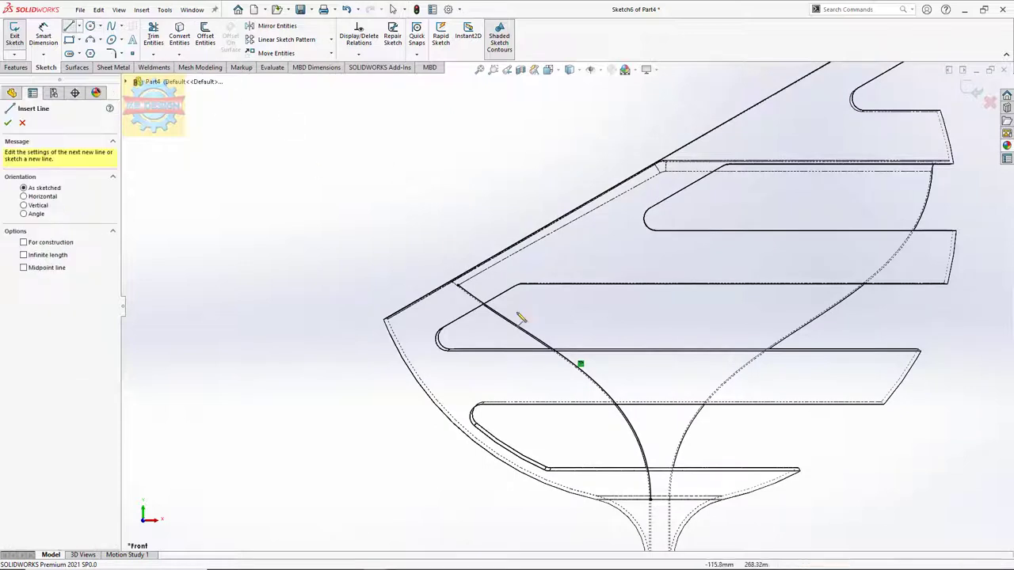
{"action": "left_click", "coordinate": [456, 283]}
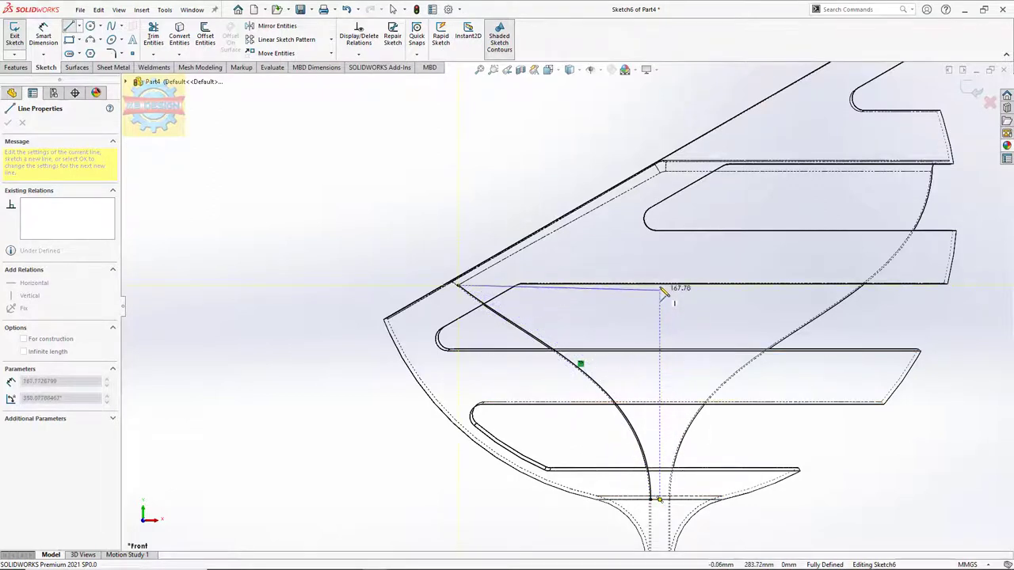
{"action": "left_click", "coordinate": [659, 282]}
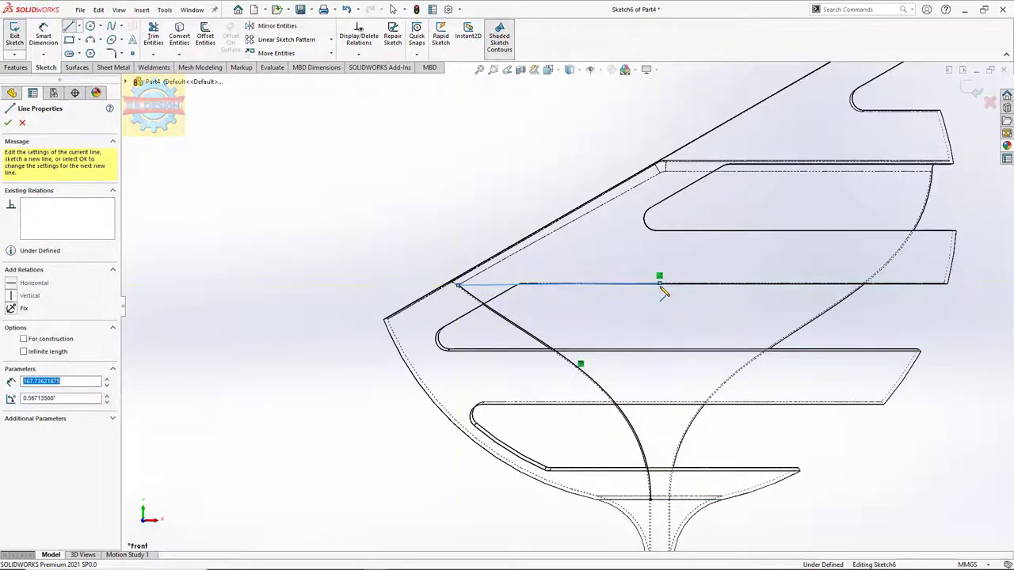
{"action": "left_click", "coordinate": [657, 496]}
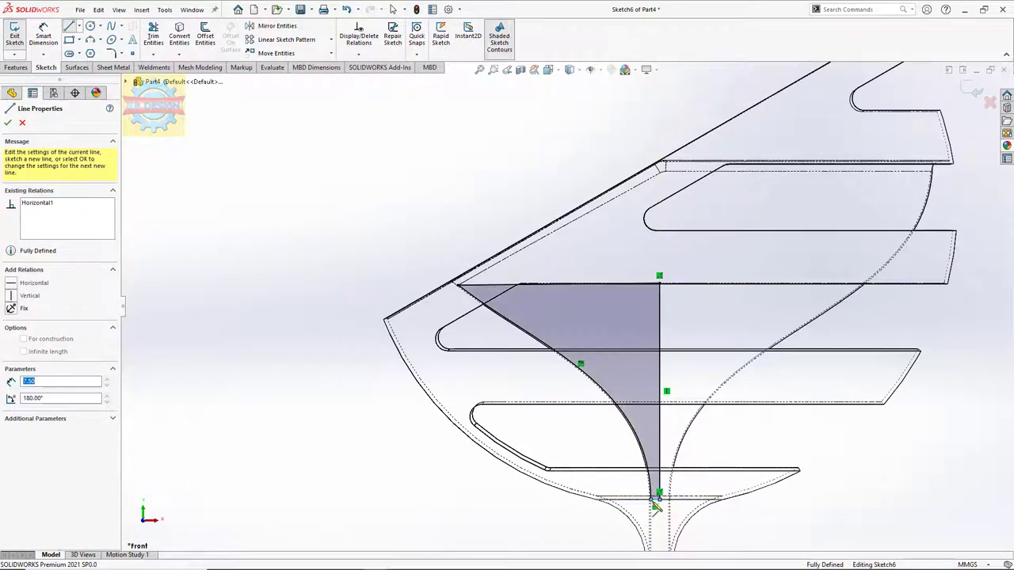
{"action": "left_click", "coordinate": [16, 67]}
Step: Revolve the profile 360° about the vertical line into Revolve1, then return to shaded display
{"action": "left_click", "coordinate": [50, 36]}
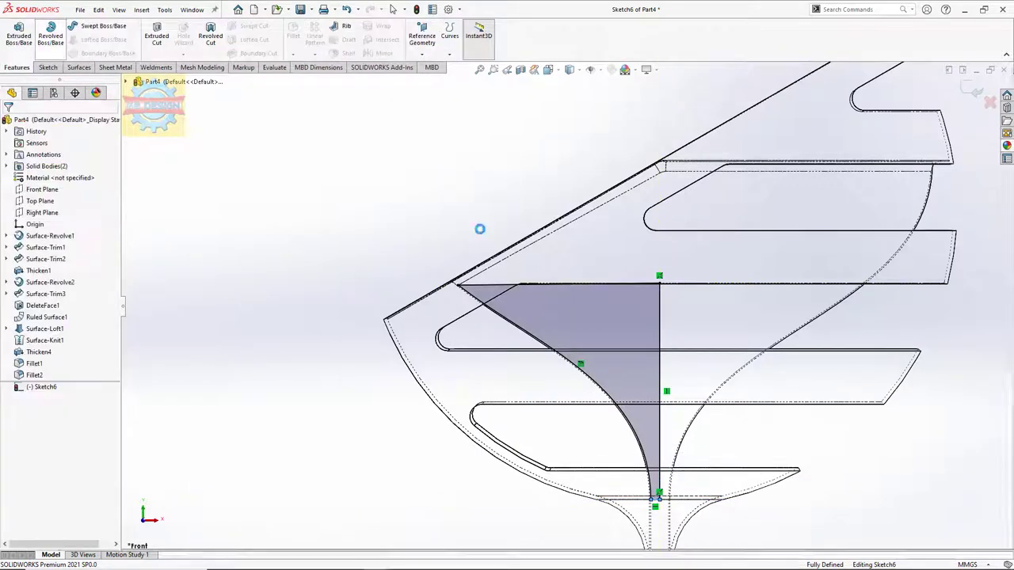
{"action": "left_click", "coordinate": [660, 311]}
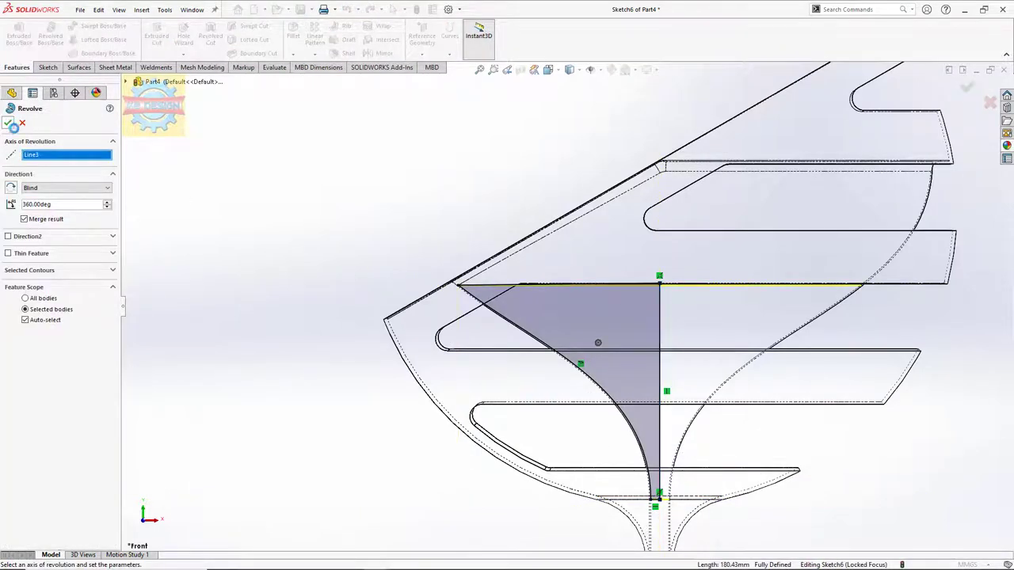
{"action": "left_click", "coordinate": [9, 123]}
{"action": "left_click", "coordinate": [569, 70]}
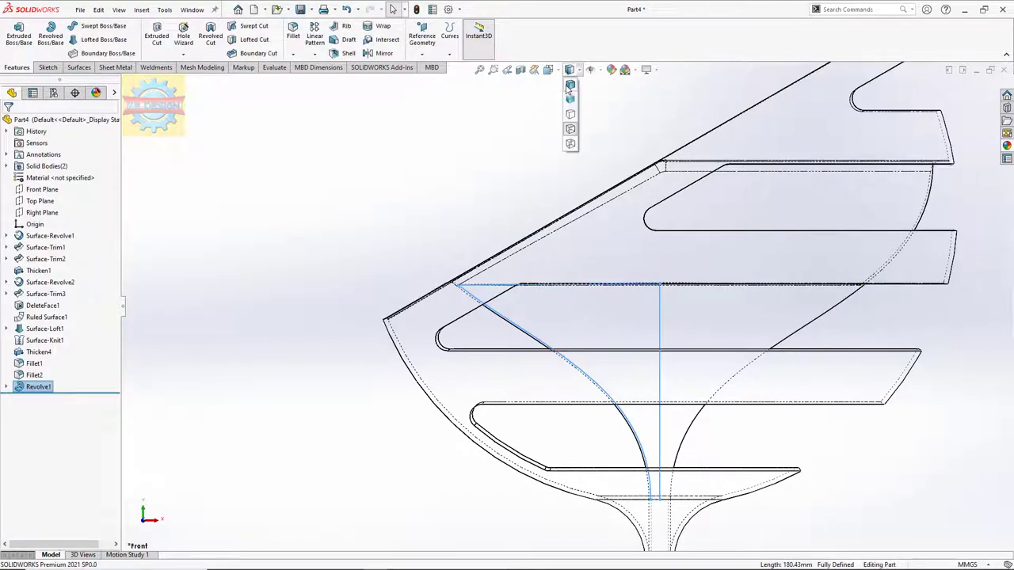
{"action": "left_click", "coordinate": [572, 87]}
{"action": "middle_click_drag", "start_coordinate": [519, 149], "coordinate": [550, 186]}
{"action": "scroll", "coordinate": [550, 185], "scroll_direction": "up", "scroll_amount": 5}
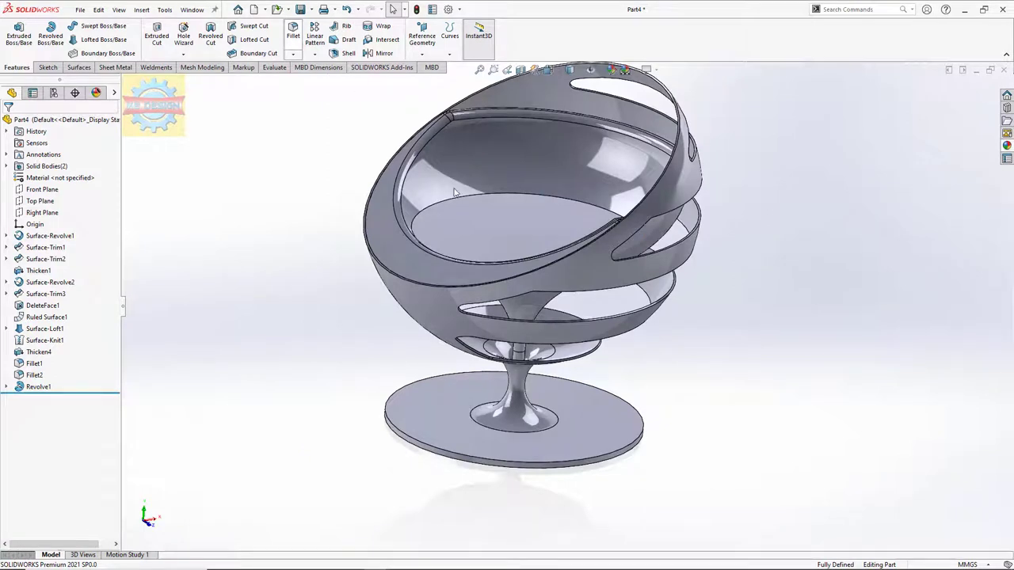
Step: Fillet the seat cushion's top edge with a 70 mm radius
{"action": "left_click", "coordinate": [456, 197]}
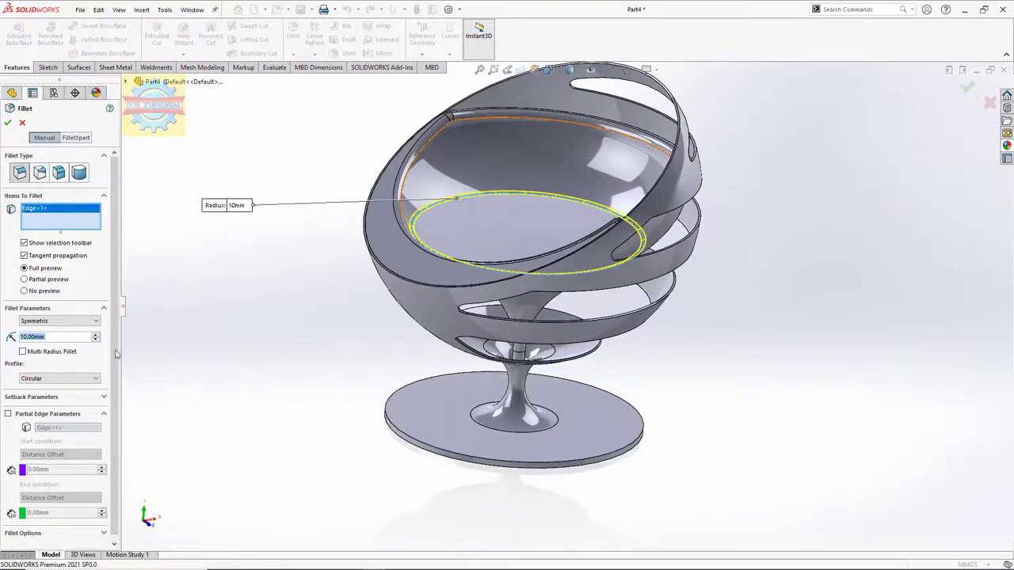
{"action": "left_click", "coordinate": [96, 334]}
{"action": "left_click", "coordinate": [95, 334]}
{"action": "left_click", "coordinate": [96, 334]}
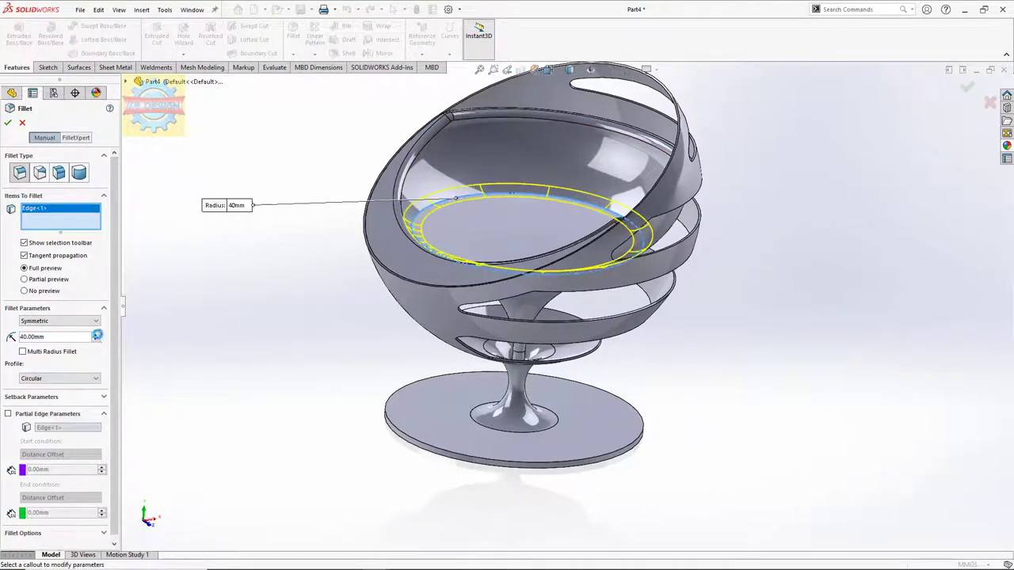
{"action": "left_click", "coordinate": [96, 335]}
{"action": "left_click", "coordinate": [95, 335]}
{"action": "left_click", "coordinate": [96, 336]}
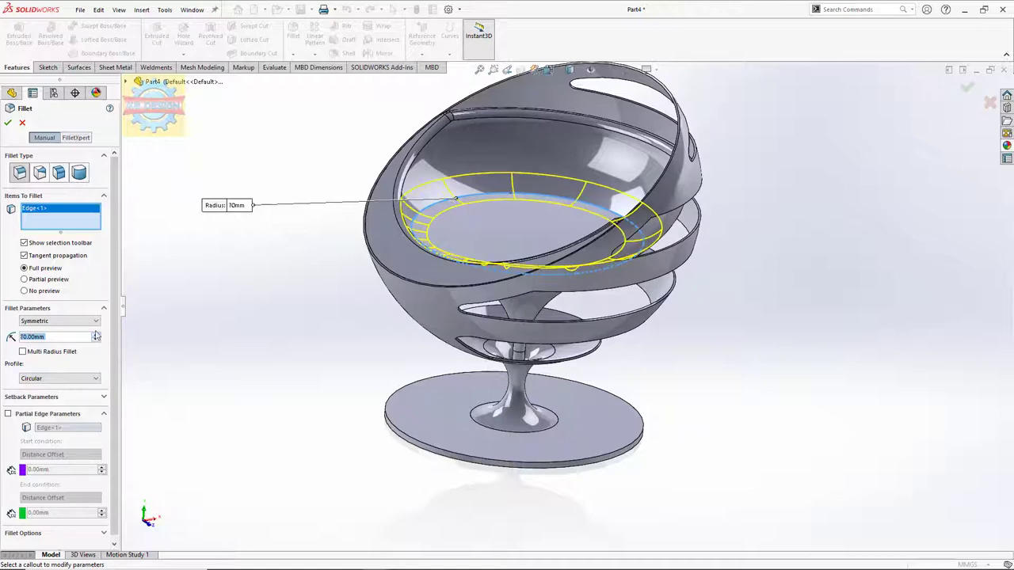
{"action": "left_click", "coordinate": [8, 123]}
Step: Switch the chair to Shaded display without edges and orbit to inspect it
{"action": "scroll", "coordinate": [314, 190], "scroll_direction": "up", "scroll_amount": 3}
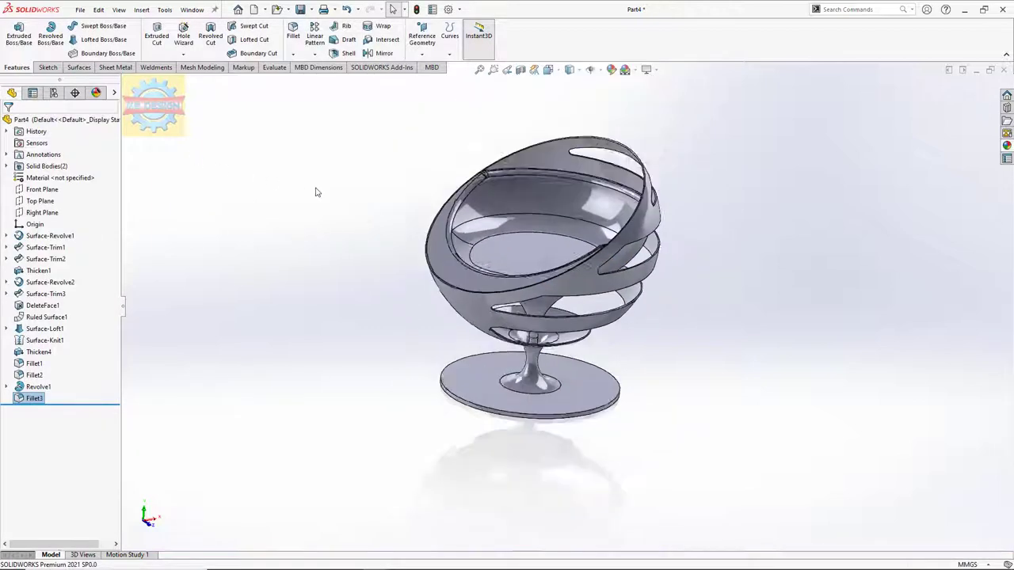
{"action": "mouse_move", "coordinate": [314, 190]}
{"action": "middle_mouse_down"}
{"action": "mouse_move", "coordinate": [343, 232]}
{"action": "mouse_move", "coordinate": [328, 215]}
{"action": "mouse_move", "coordinate": [396, 195]}
{"action": "mouse_move", "coordinate": [369, 217]}
{"action": "mouse_move", "coordinate": [432, 230]}
{"action": "middle_mouse_up"}
{"action": "scroll", "coordinate": [523, 265], "scroll_direction": "down", "scroll_amount": 2}
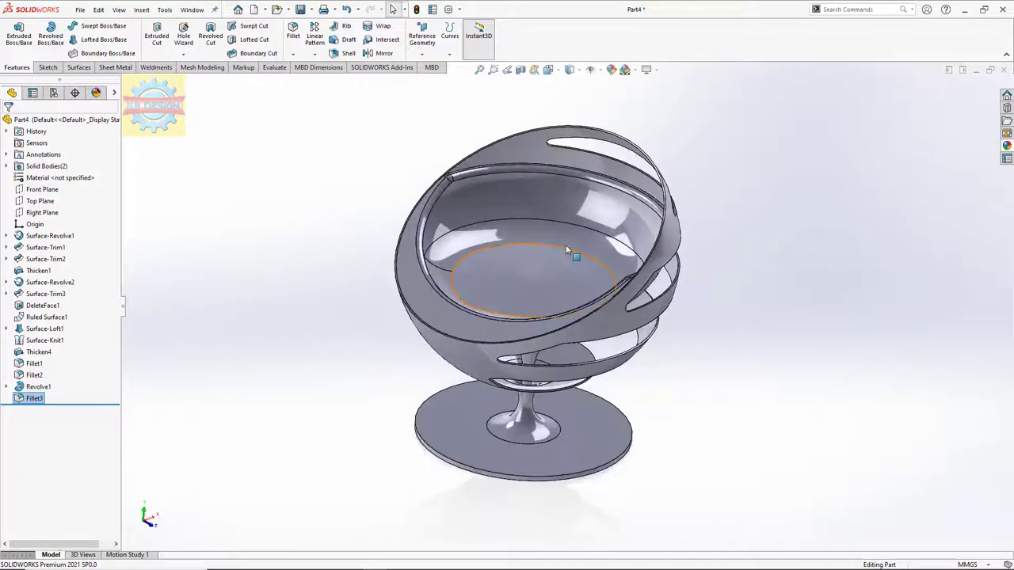
{"action": "left_click", "coordinate": [570, 70]}
{"action": "left_click", "coordinate": [567, 103]}
{"action": "mouse_move", "coordinate": [572, 126]}
{"action": "middle_mouse_down"}
{"action": "mouse_move", "coordinate": [502, 132]}
{"action": "mouse_move", "coordinate": [539, 135]}
{"action": "mouse_move", "coordinate": [547, 147]}
{"action": "mouse_move", "coordinate": [536, 172]}
{"action": "middle_mouse_up"}
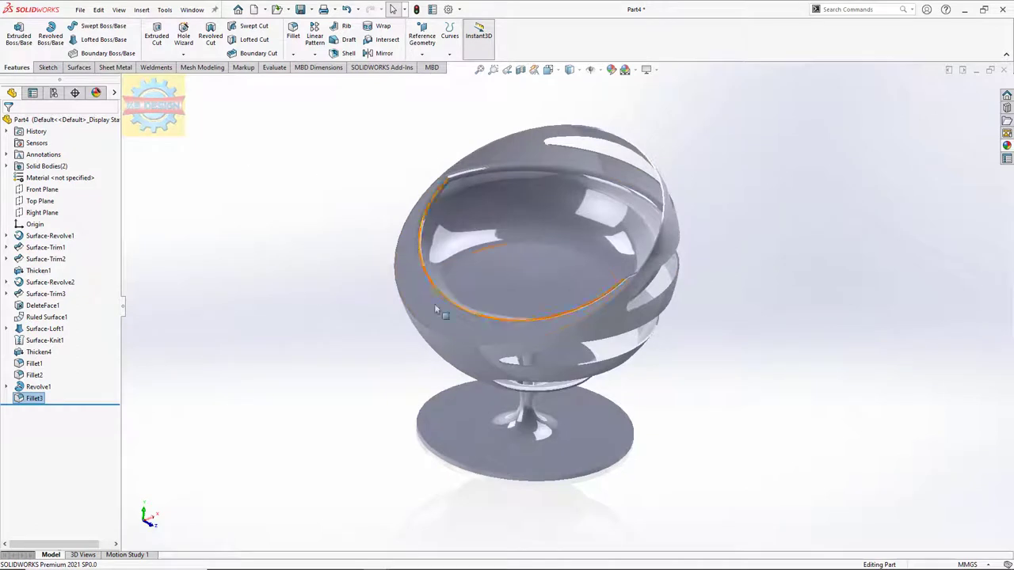
{"action": "left_click", "coordinate": [453, 362]}
{"action": "right_click", "coordinate": [453, 362]}
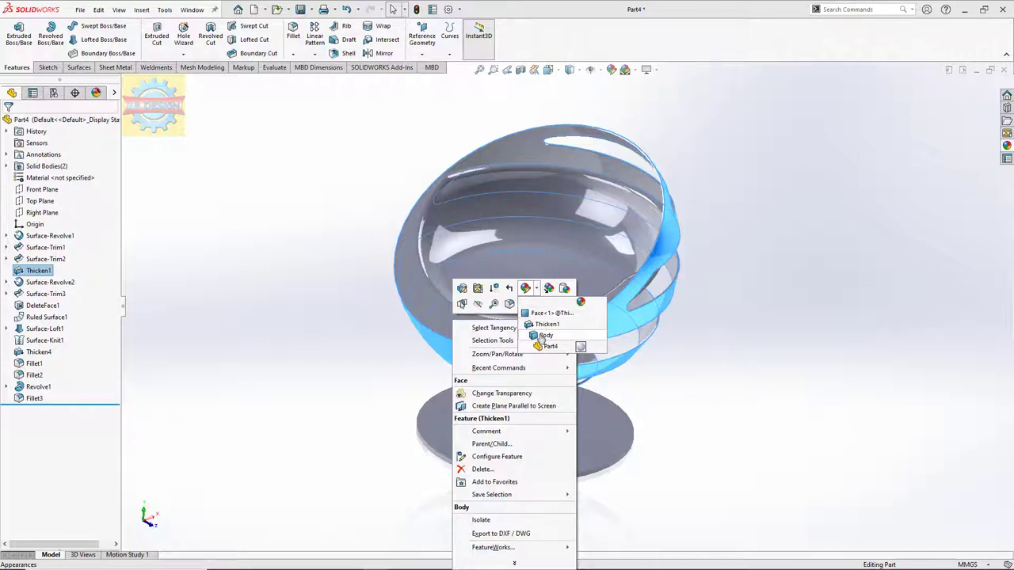
{"action": "left_click", "coordinate": [546, 346]}
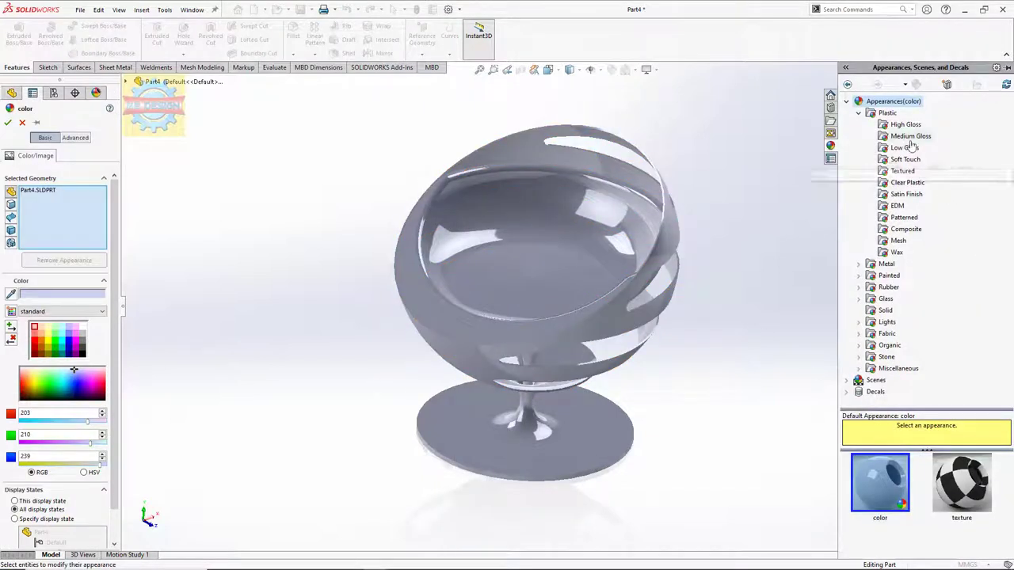
{"action": "left_click", "coordinate": [905, 124]}
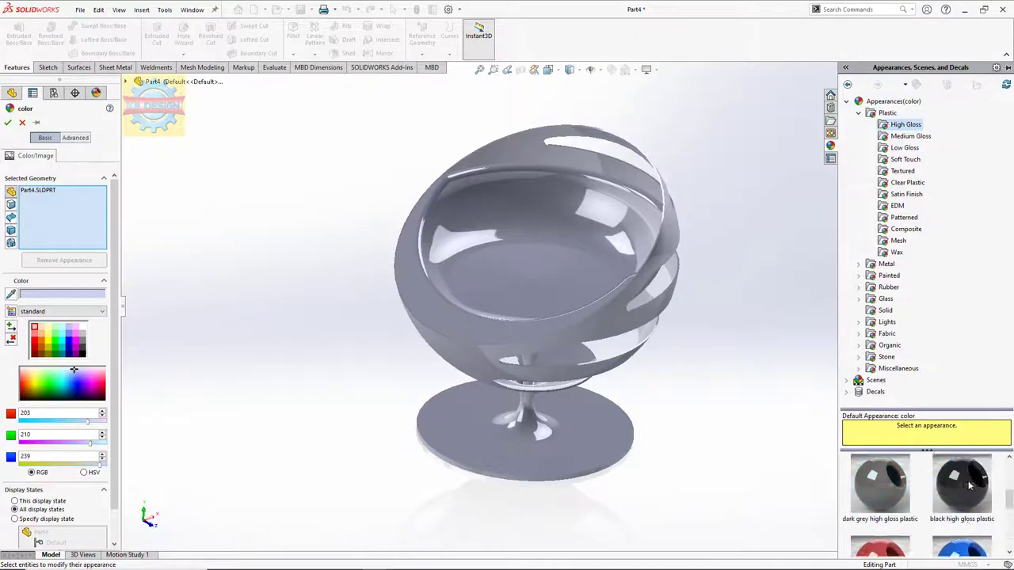
{"action": "left_click", "coordinate": [974, 511]}
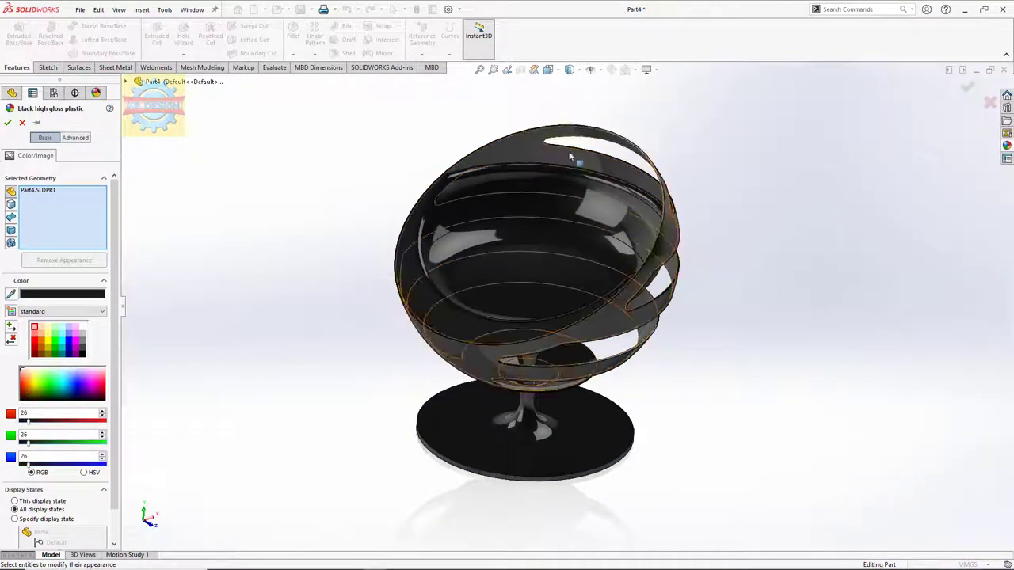
{"action": "right_click", "coordinate": [48, 193]}
{"action": "left_click", "coordinate": [80, 212]}
{"action": "left_click", "coordinate": [22, 122]}
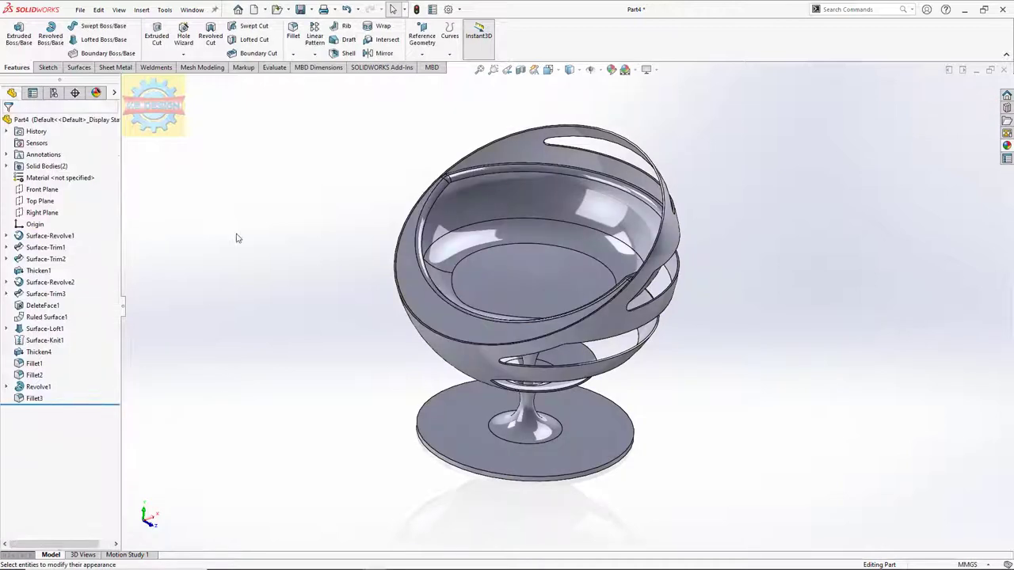
Step: Apply black high gloss plastic to the Thicken1 shell and pedestal
{"action": "left_click", "coordinate": [456, 365]}
{"action": "left_click", "coordinate": [550, 313]}
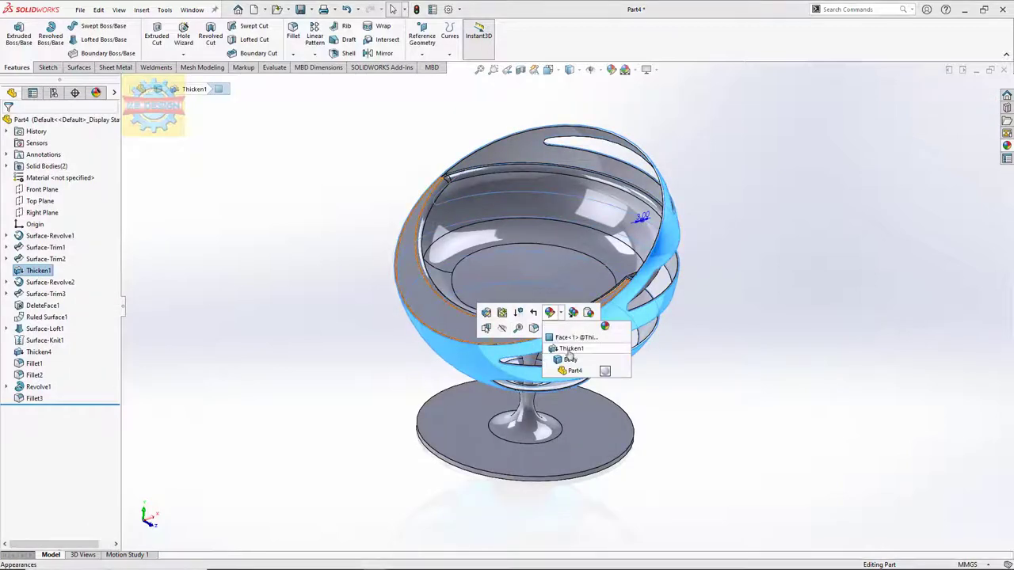
{"action": "left_click", "coordinate": [569, 349]}
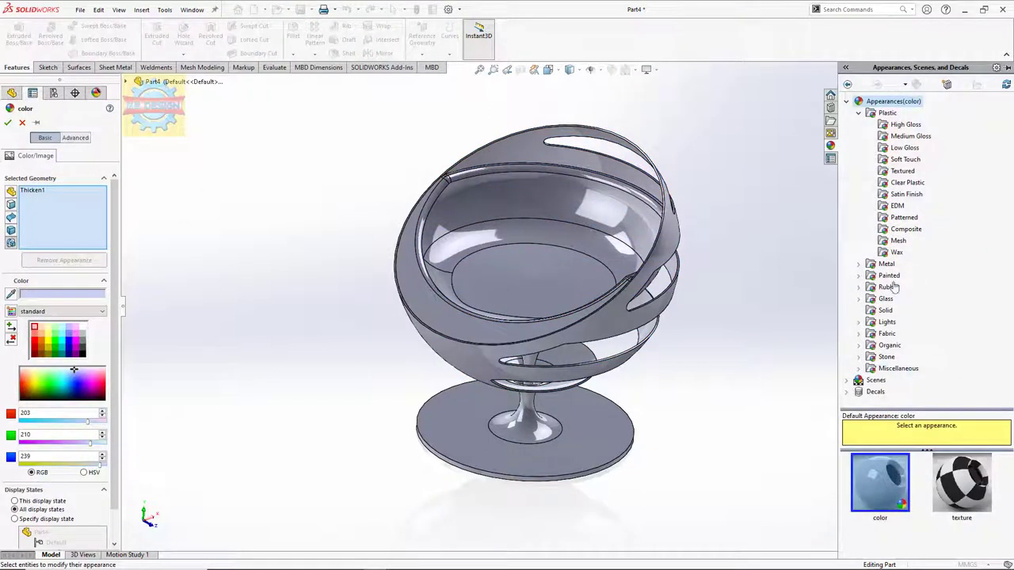
{"action": "left_click", "coordinate": [901, 127]}
{"action": "scroll", "coordinate": [966, 495], "scroll_direction": "down", "scroll_amount": 1}
{"action": "scroll", "coordinate": [966, 499], "scroll_direction": "down", "scroll_amount": 1}
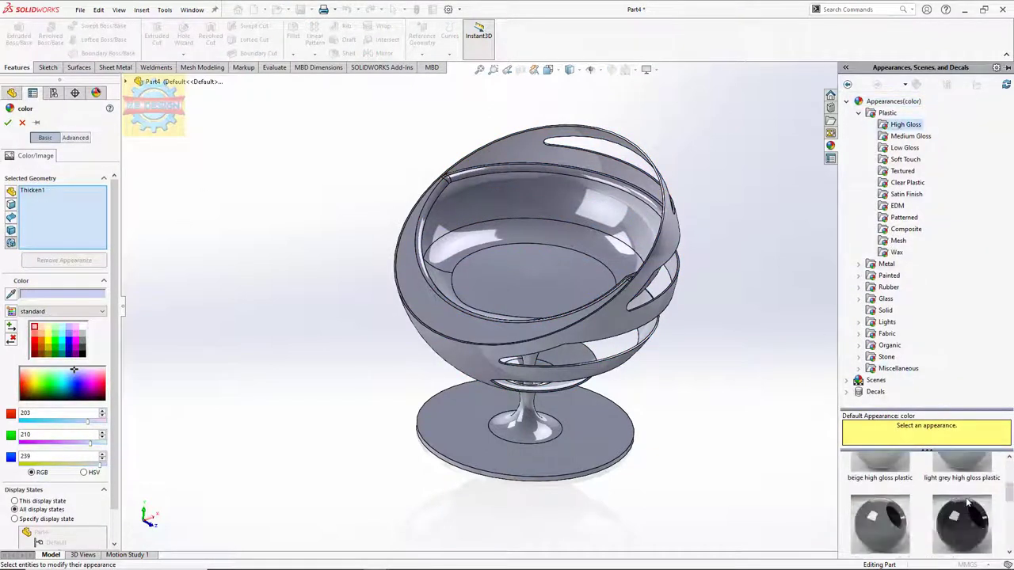
{"action": "left_click", "coordinate": [965, 513]}
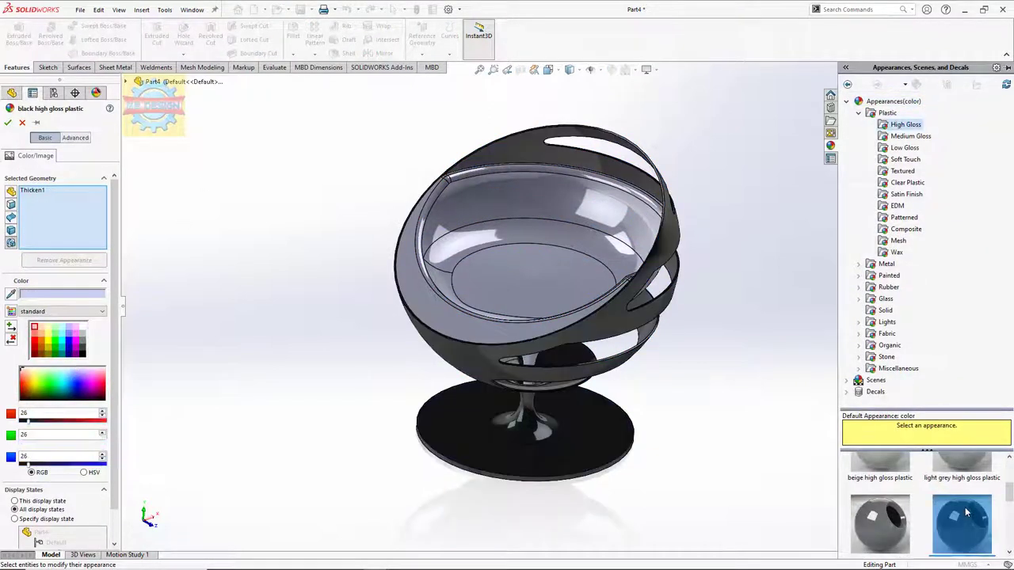
{"action": "left_click", "coordinate": [7, 123]}
{"action": "left_click", "coordinate": [495, 257]}
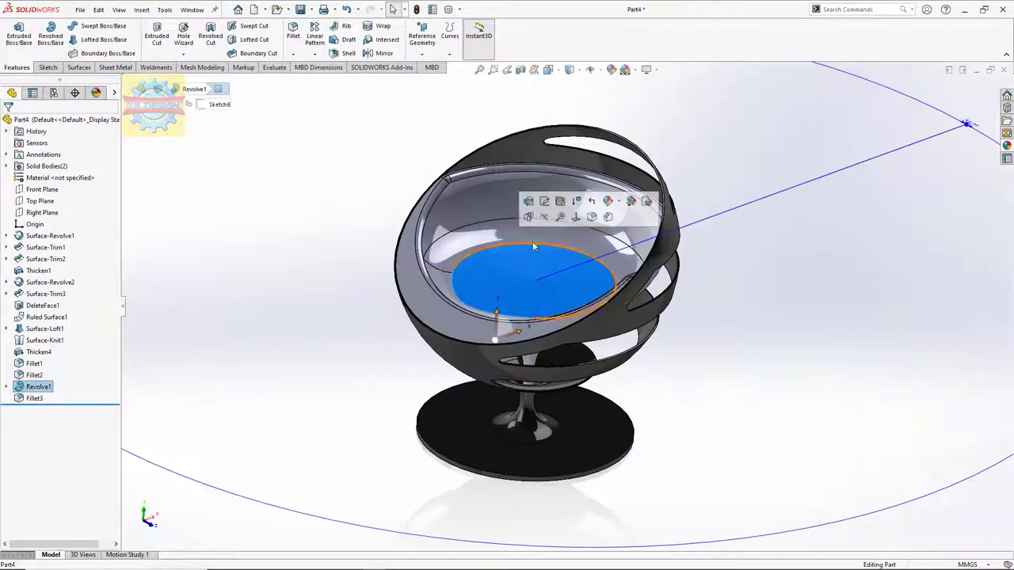
Step: Apply white high gloss plastic to the Revolve1 seat cushion
{"action": "left_click", "coordinate": [607, 204]}
{"action": "left_click", "coordinate": [617, 243]}
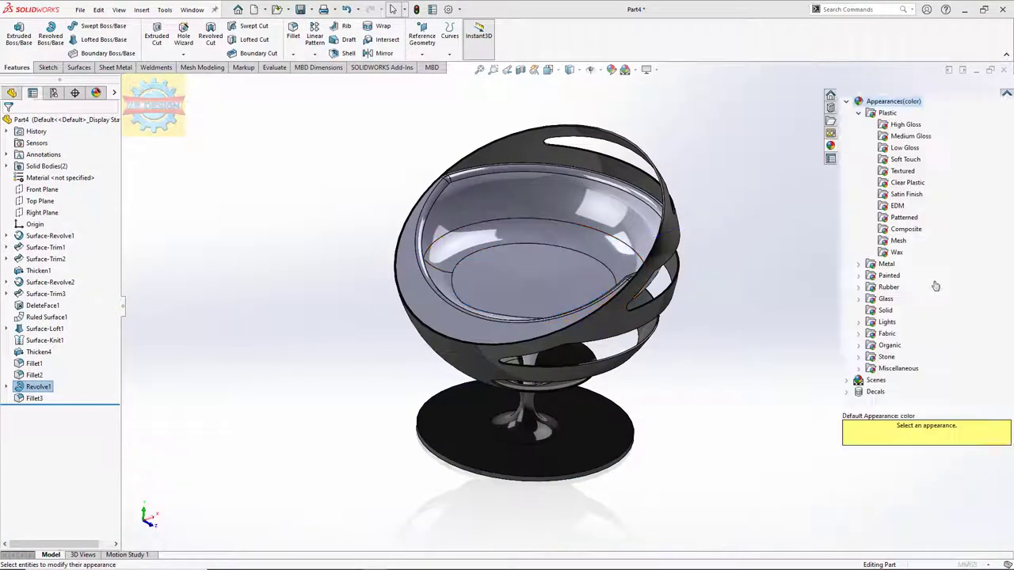
{"action": "left_click", "coordinate": [904, 125]}
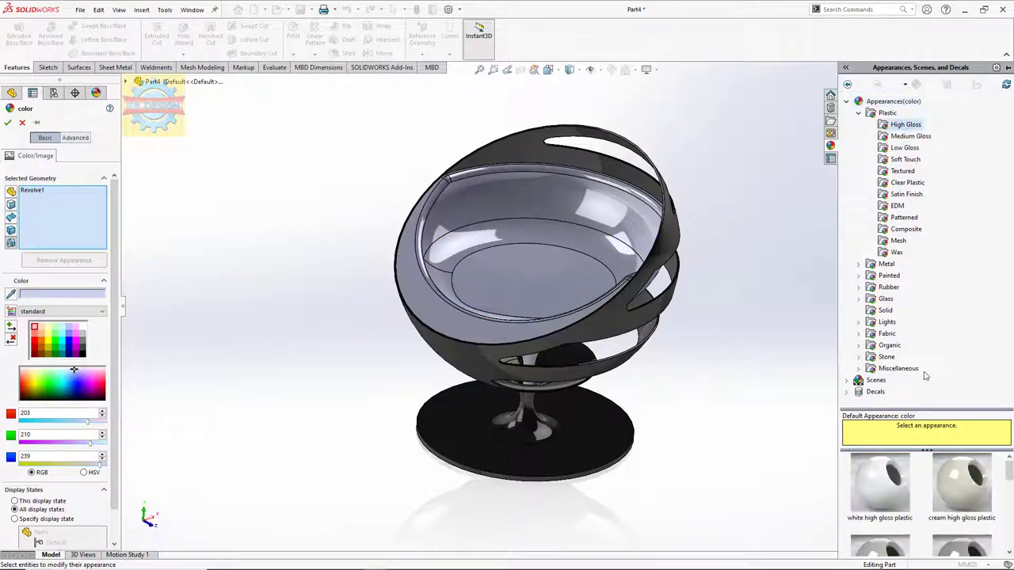
{"action": "left_click", "coordinate": [879, 481]}
Step: Extend the white gloss to Fillet3, Thicken4 and Fillet2, then apply the Plain White scene
{"action": "left_click", "coordinate": [598, 293]}
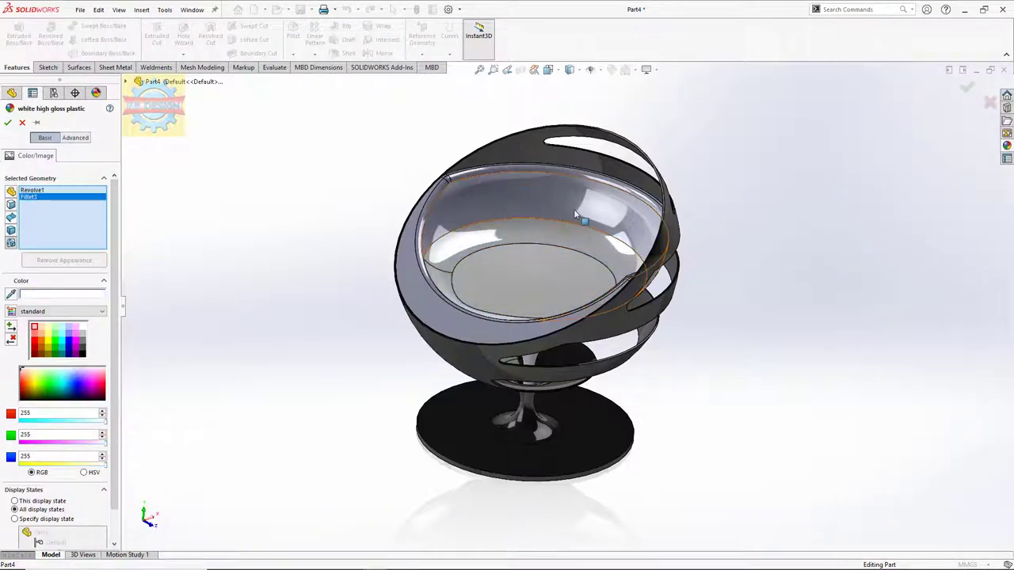
{"action": "left_click", "coordinate": [458, 188]}
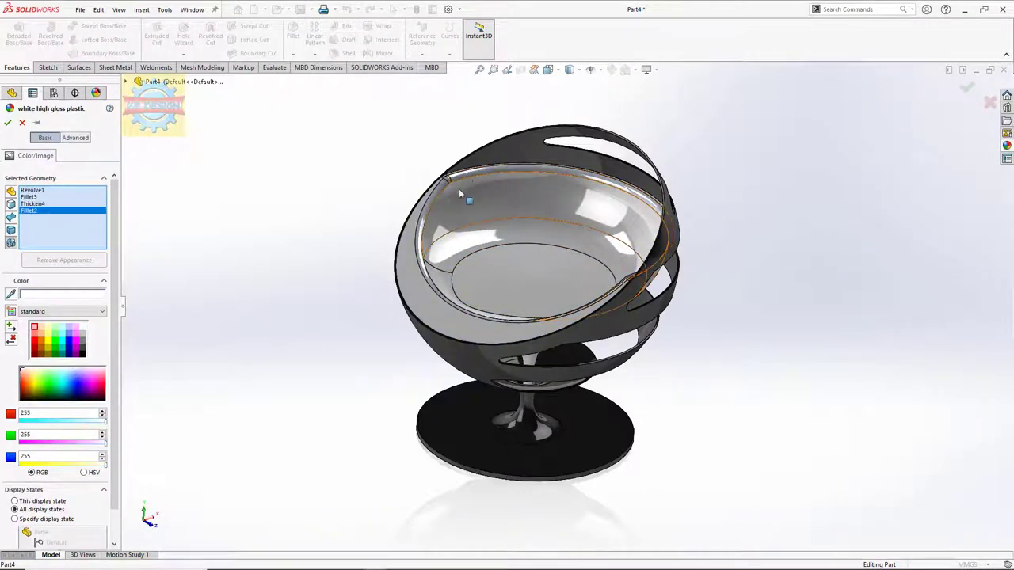
{"action": "left_click", "coordinate": [515, 230]}
{"action": "left_click", "coordinate": [563, 344]}
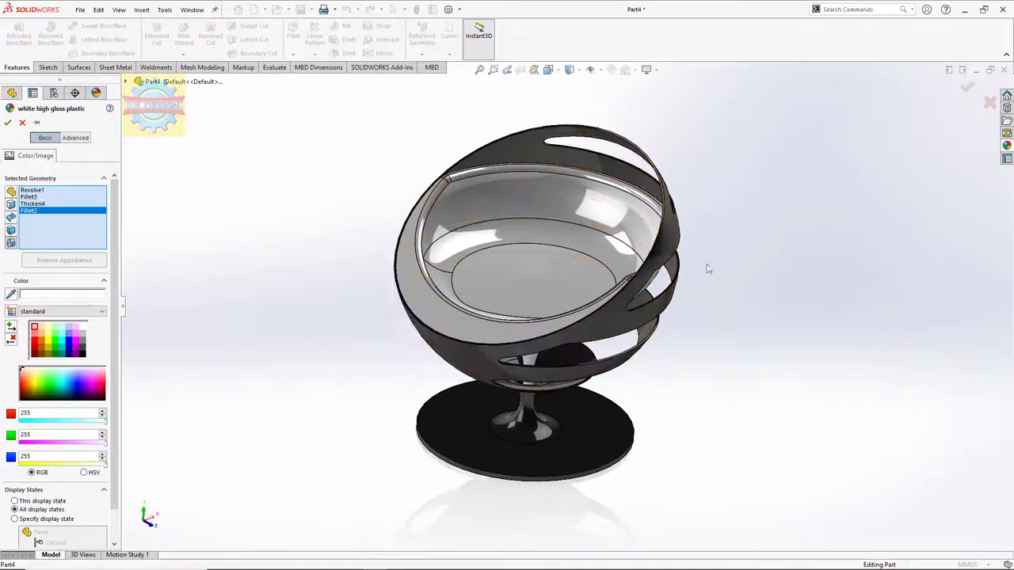
{"action": "left_click", "coordinate": [8, 123]}
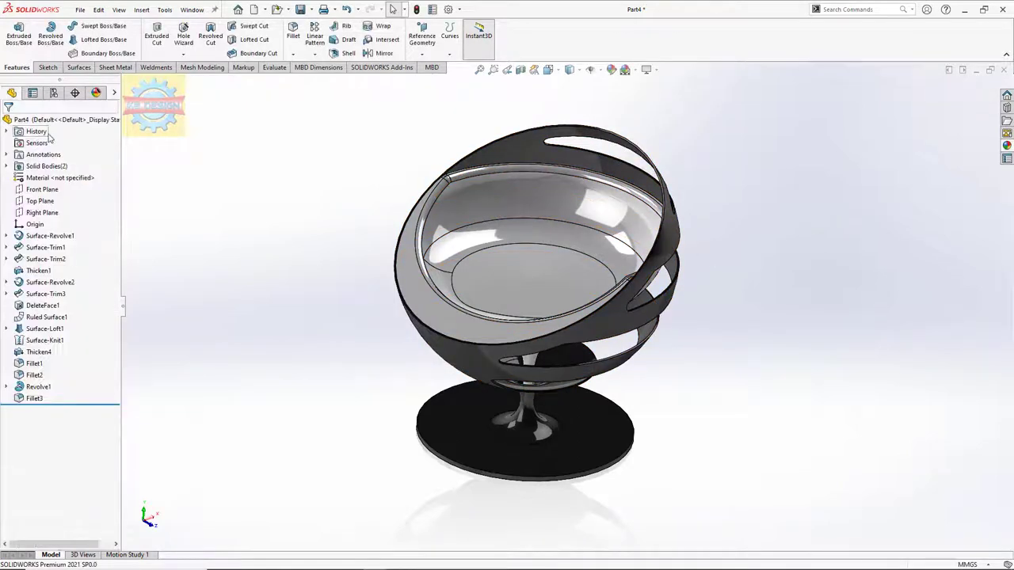
{"action": "left_click", "coordinate": [634, 71]}
{"action": "left_click", "coordinate": [643, 101]}
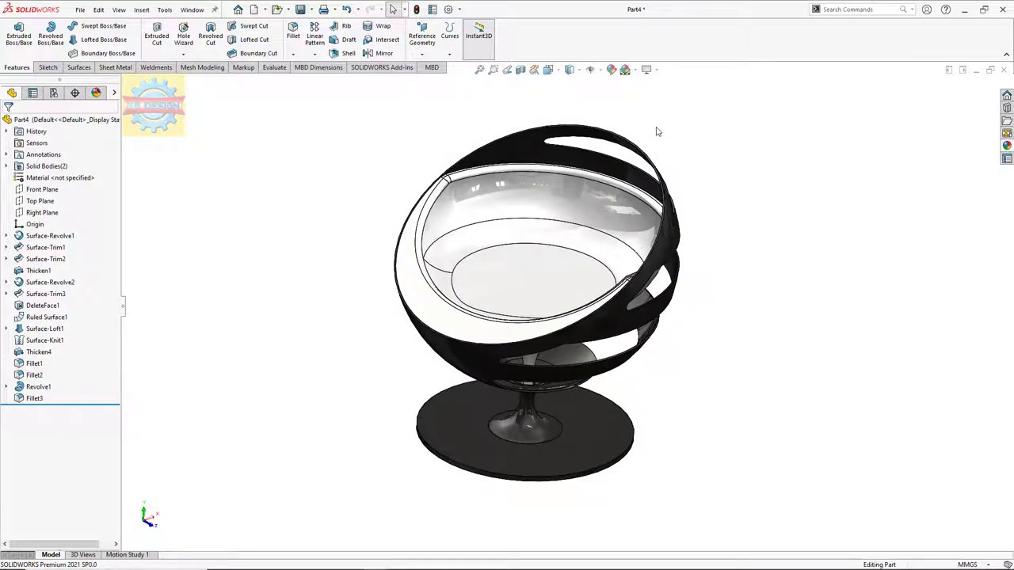